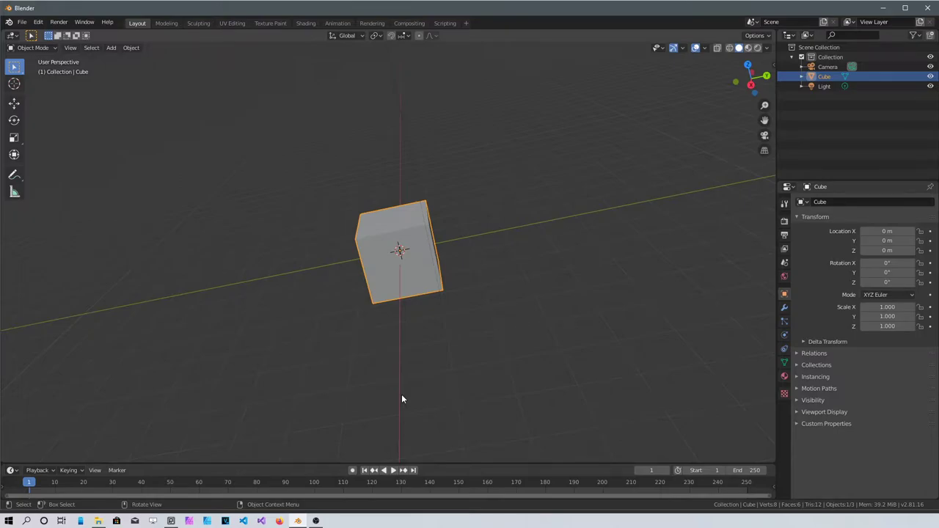
- Draw a QBlocker box on the front face of the default cube and delete it
scroll(442, 258, up, 4)
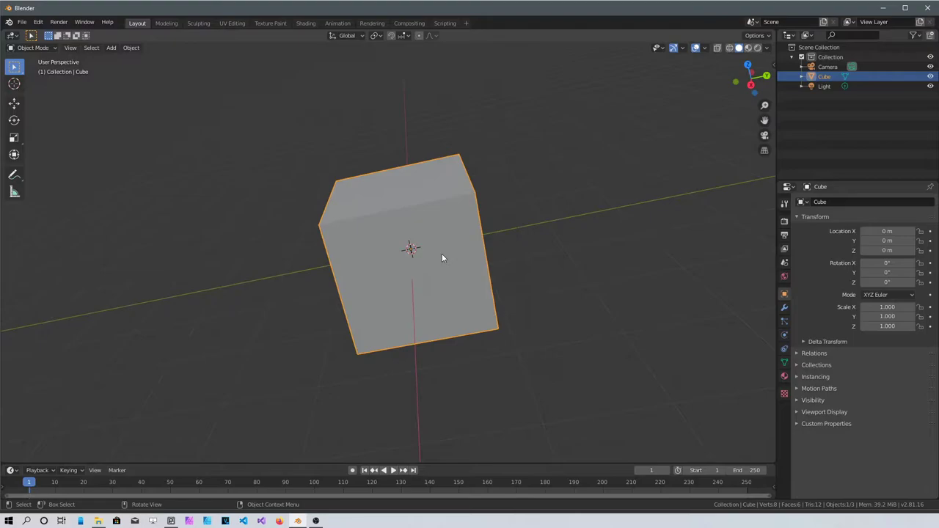
scroll(442, 257, up, 1)
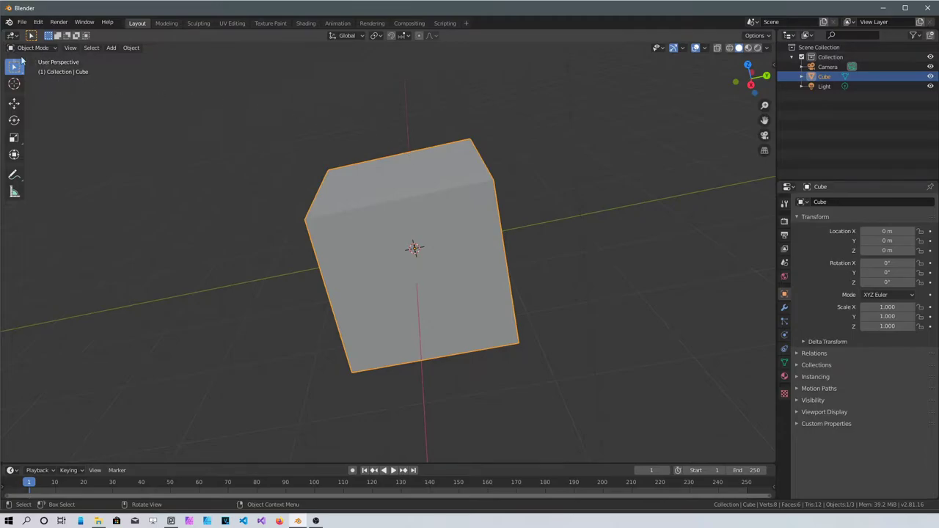
key(shift+a)
mouse_move(214, 293)
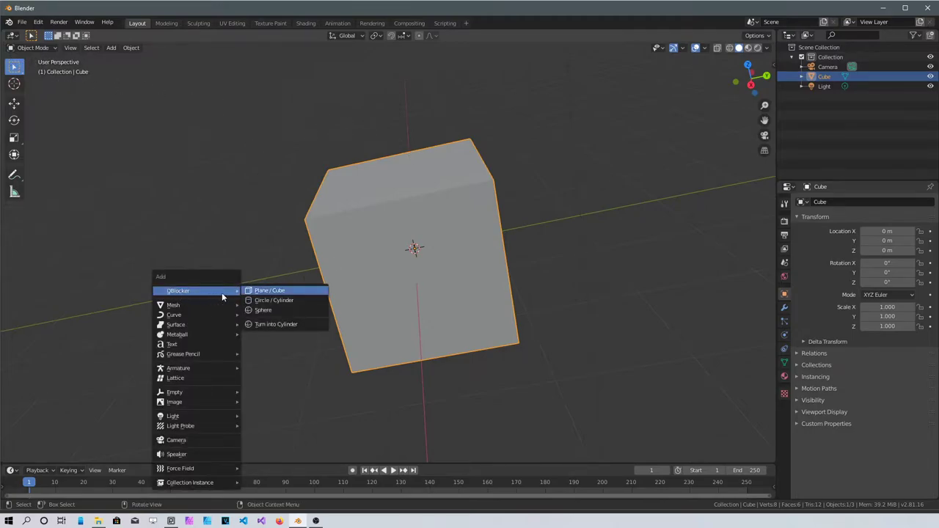
click(277, 292)
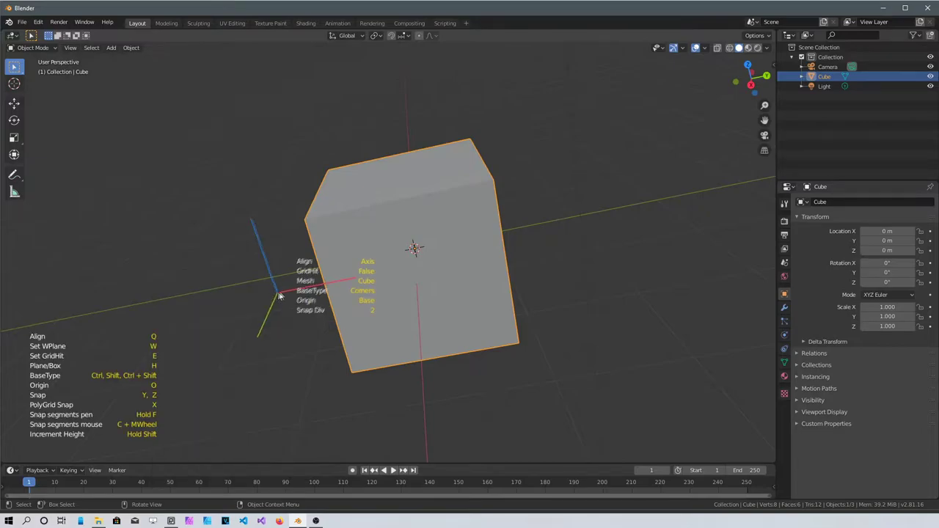
click(324, 222)
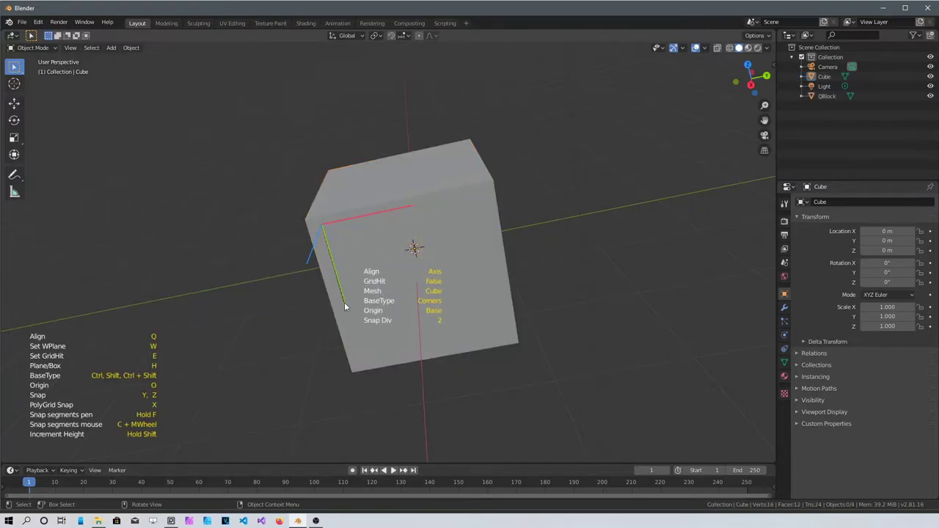
click(467, 288)
click(486, 372)
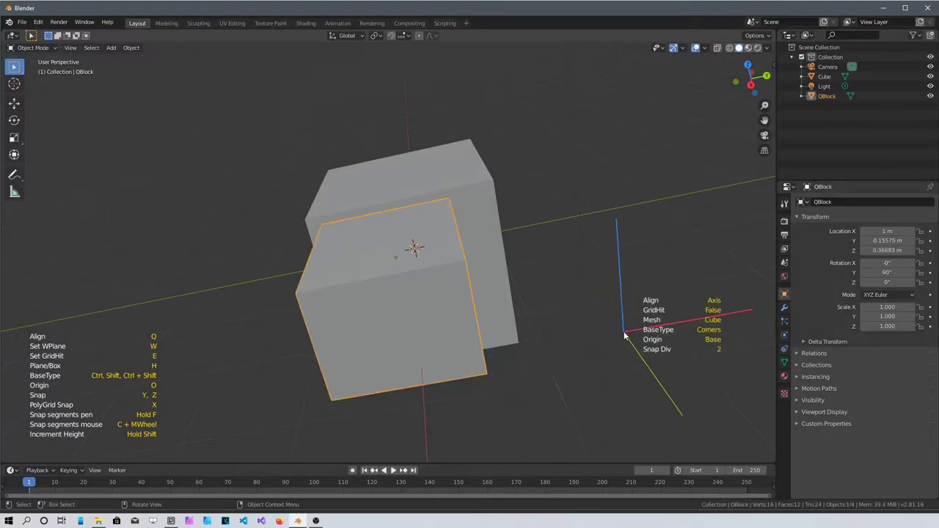
middle_drag(619, 334, 401, 311)
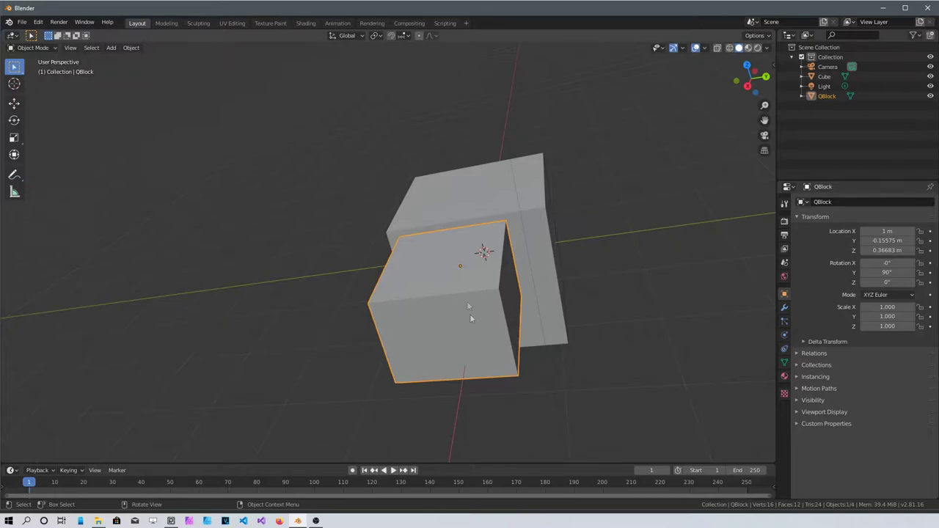
key(Delete)
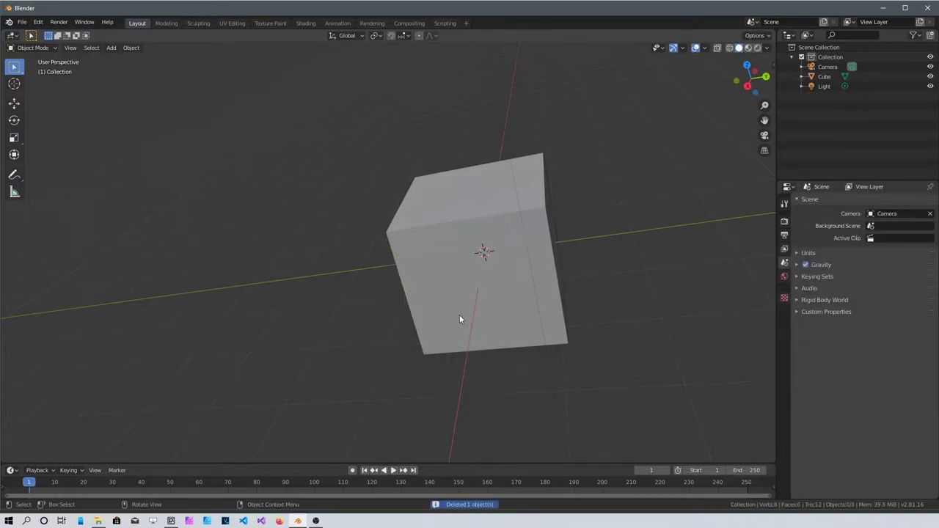
- Flatten the default cube by scaling it along Z to about 0.37
middle_drag(495, 344, 465, 230)
click(446, 211)
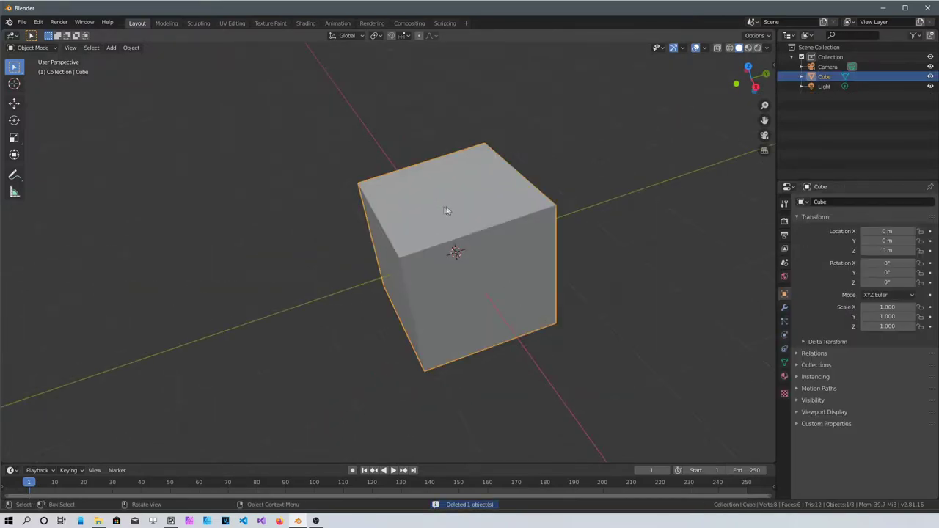
key(s)
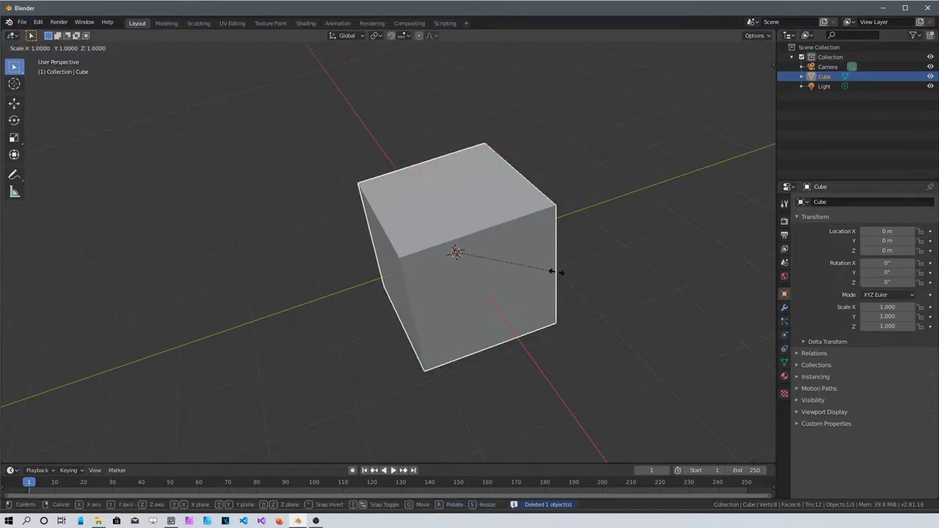
key(z)
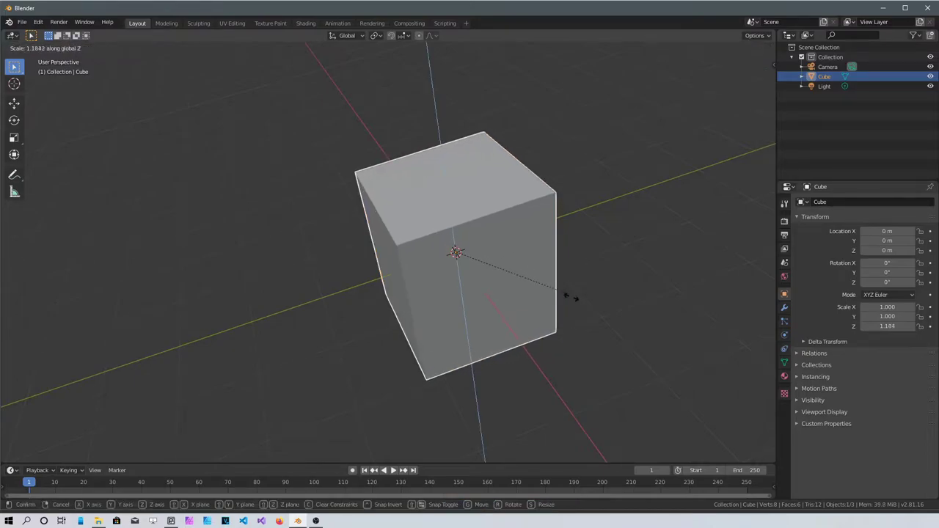
click(492, 266)
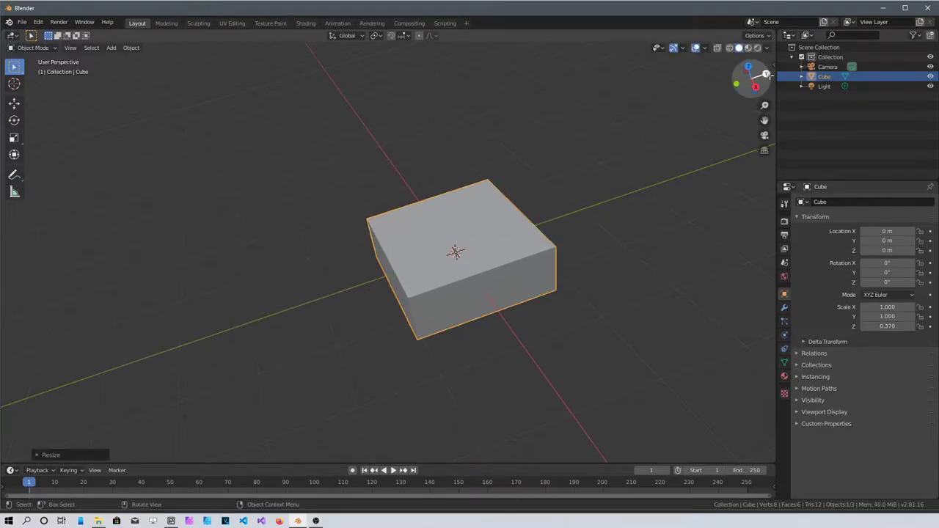
- Stretch the flattened cube to a scale of about 5.69 along Y and about 1.75 along X
key(s)
key(y)
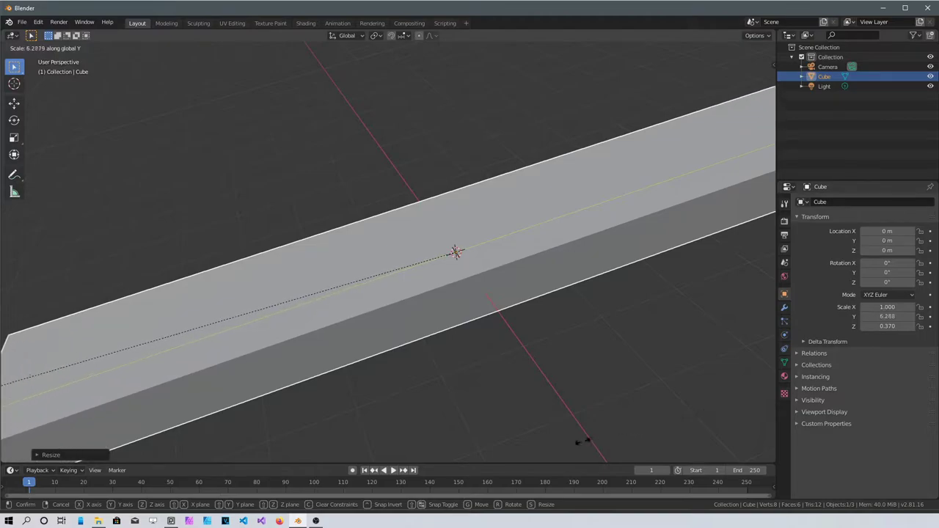
click(645, 429)
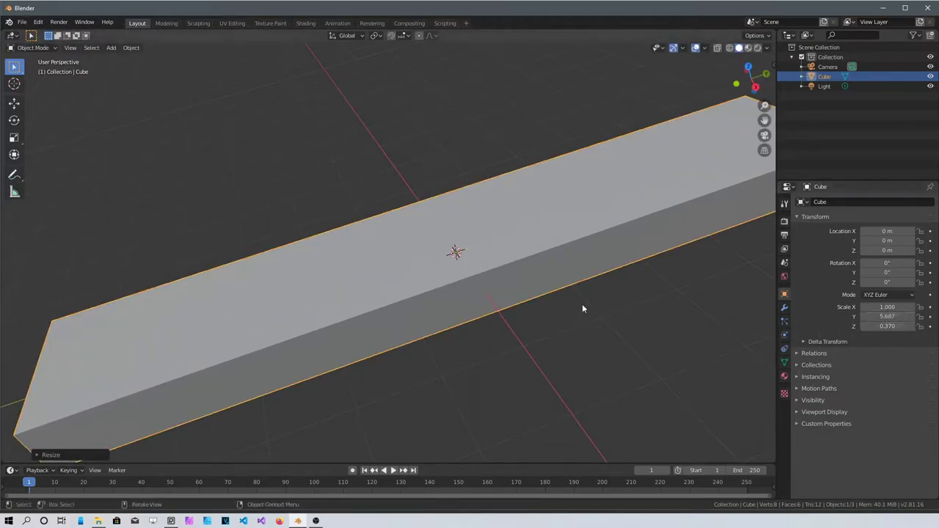
scroll(581, 292, down, 2)
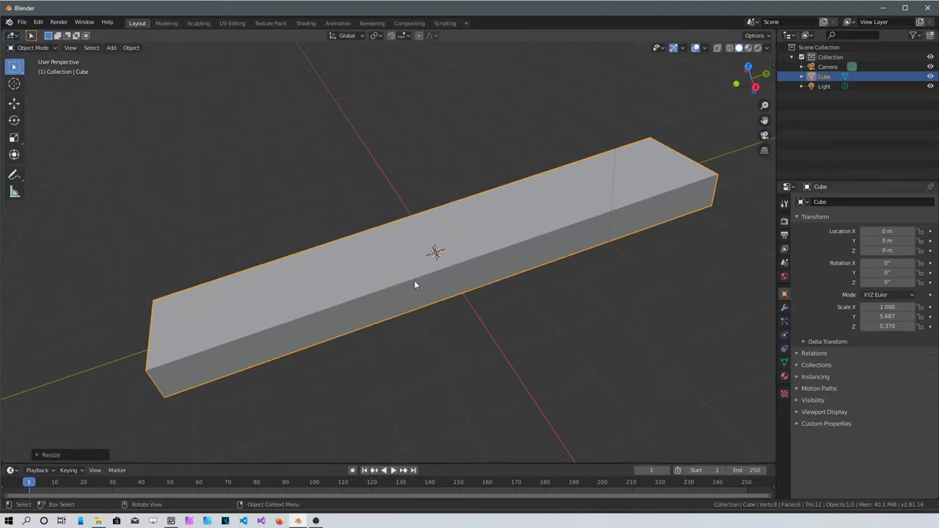
key(s)
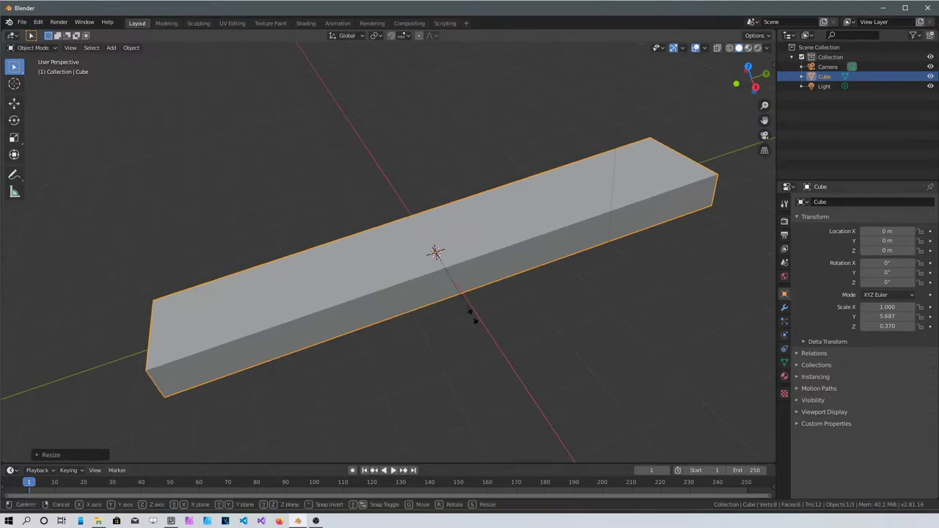
key(x)
click(496, 371)
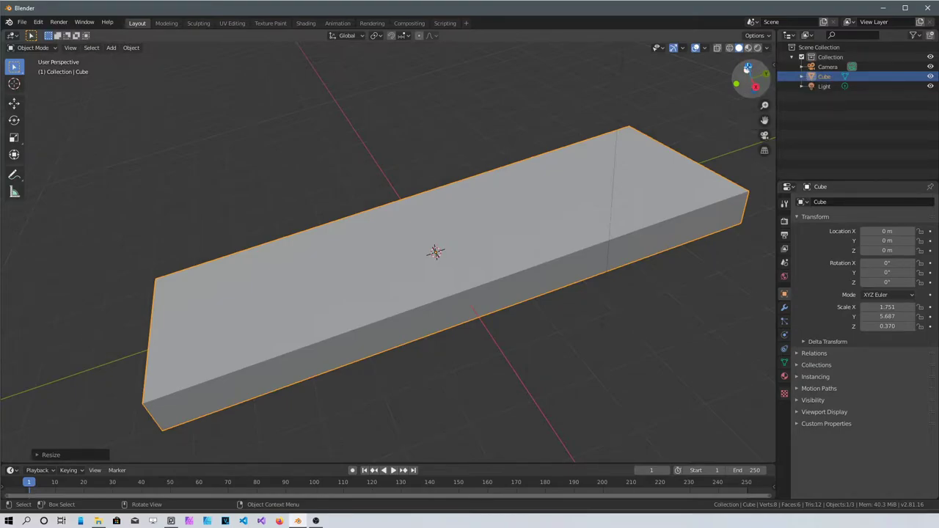
- Switch to the top orthographic view and turn on X-ray display for the block
middle_drag(639, 284, 500, 324)
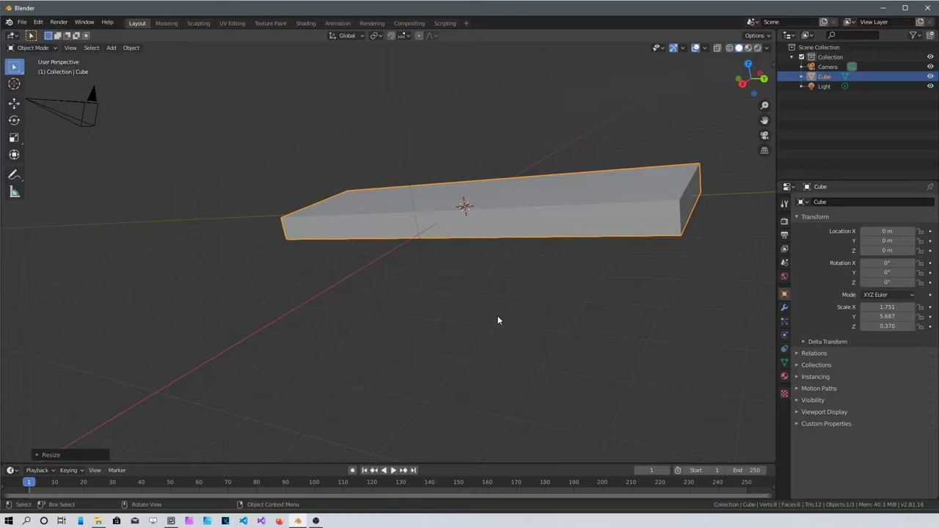
key(KP_7)
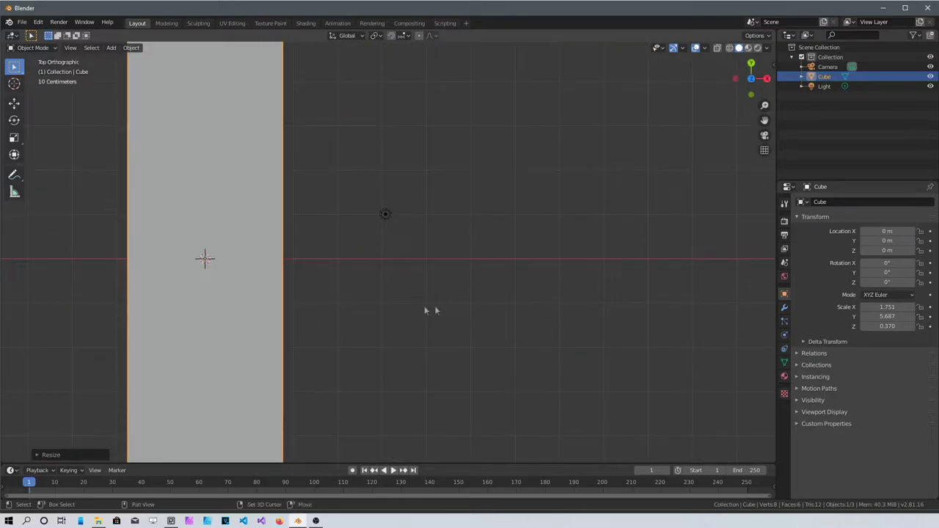
shift+middle_drag(430, 311, 612, 308)
scroll(543, 283, down, 4)
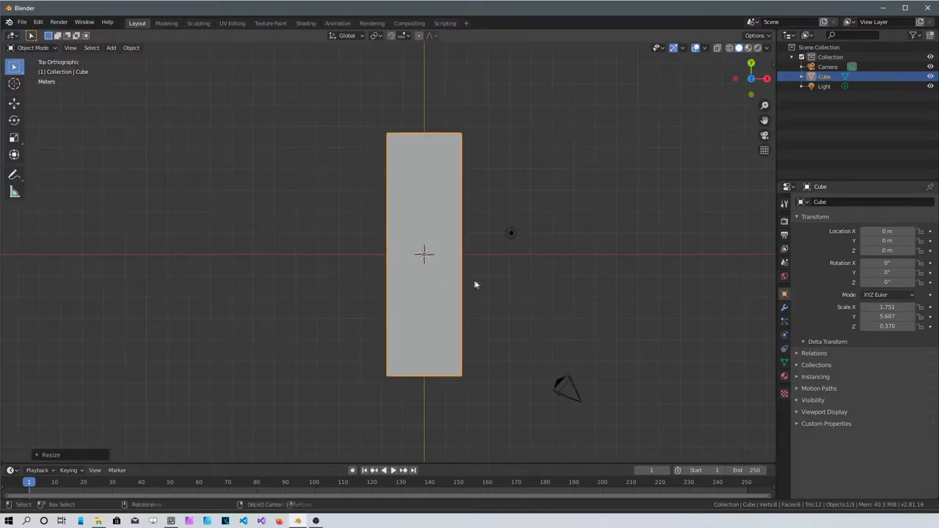
shift+middle_drag(475, 280, 588, 280)
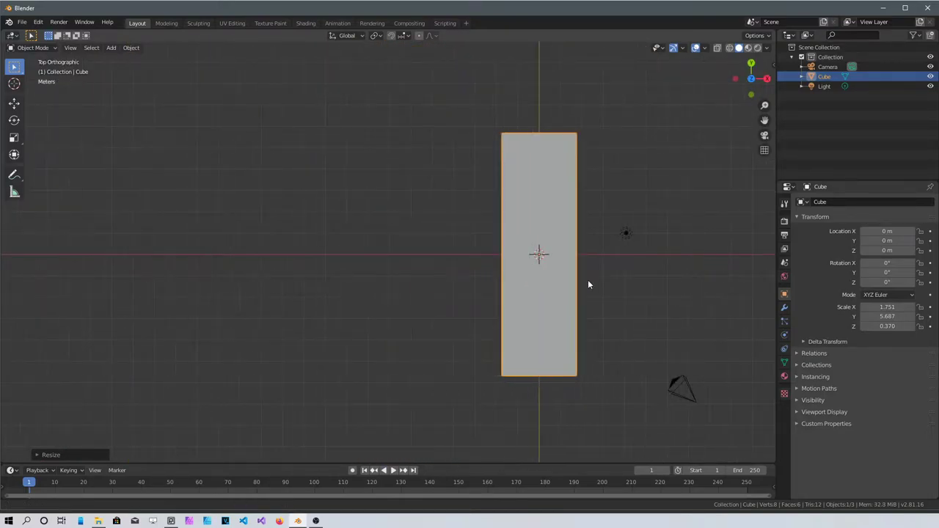
click(717, 48)
scroll(574, 270, up, 3)
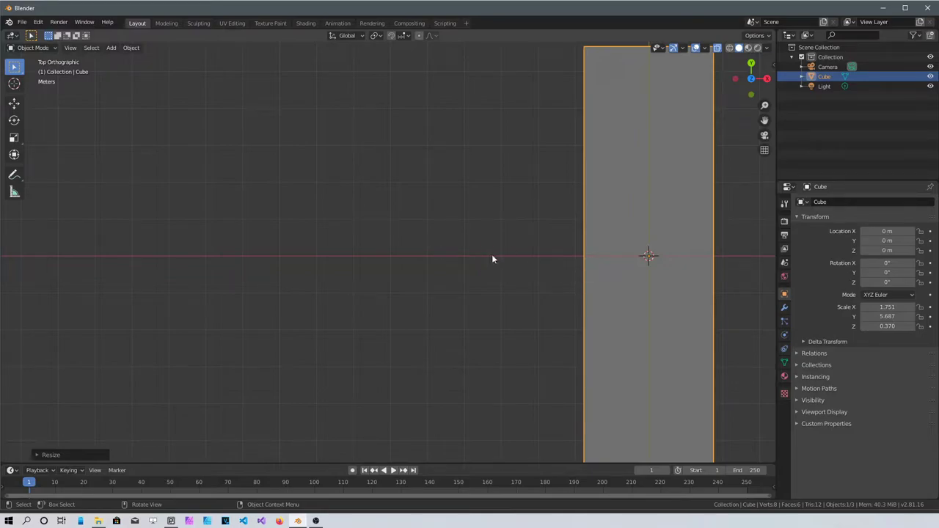
- In Edit Mode, add one centred loop cut running lengthwise along the block's Y axis
key(Tab)
shift+middle_drag(537, 257, 419, 264)
scroll(433, 258, down, 2)
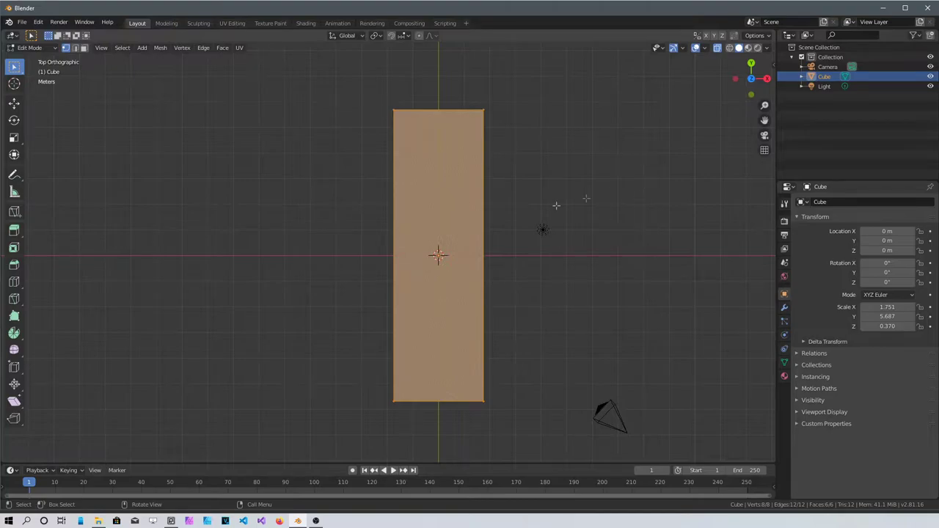
click(711, 162)
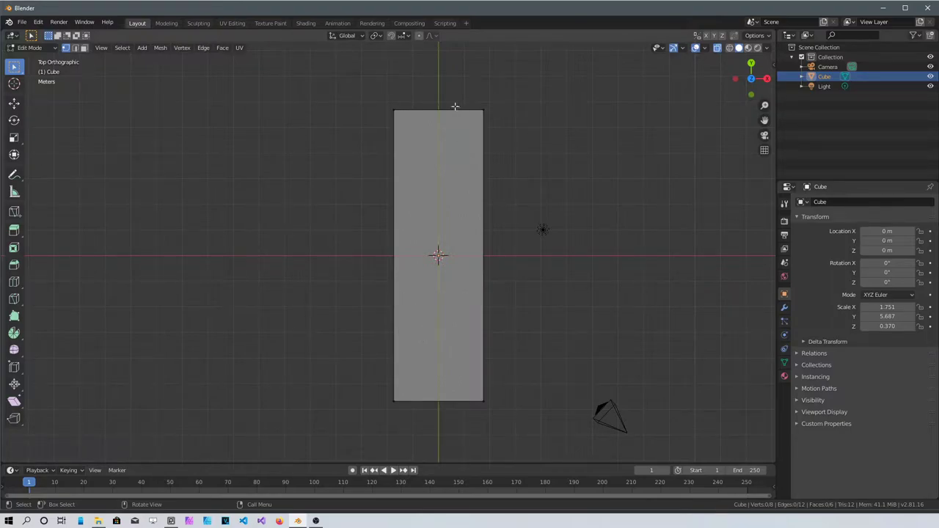
key(ctrl+r)
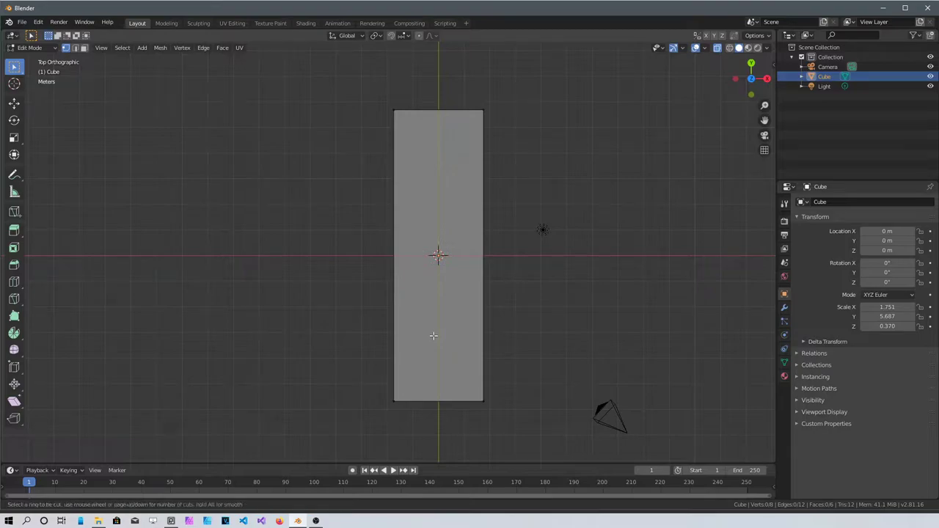
click(439, 373)
click(439, 373)
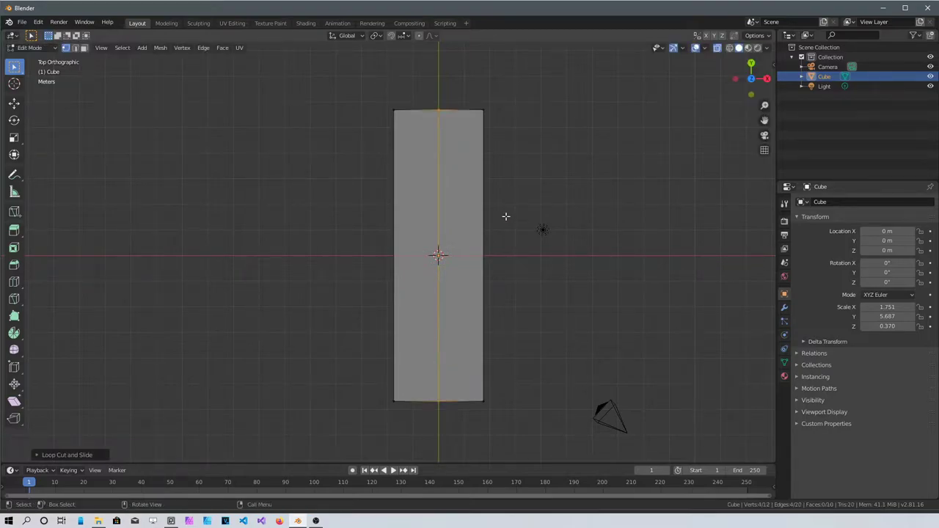
click(521, 161)
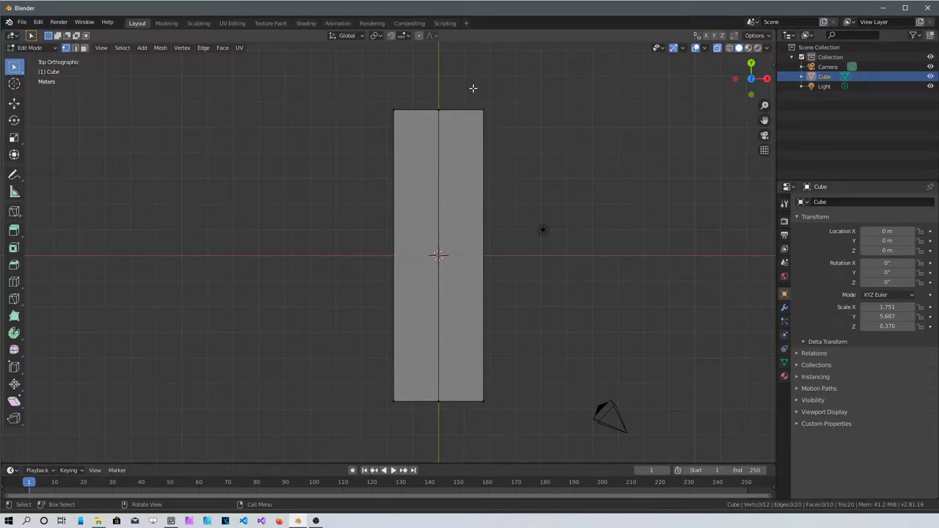
- Delete the vertices on the block's positive X side, leaving only the half on the negative X side
key(b)
drag(470, 82, 599, 440)
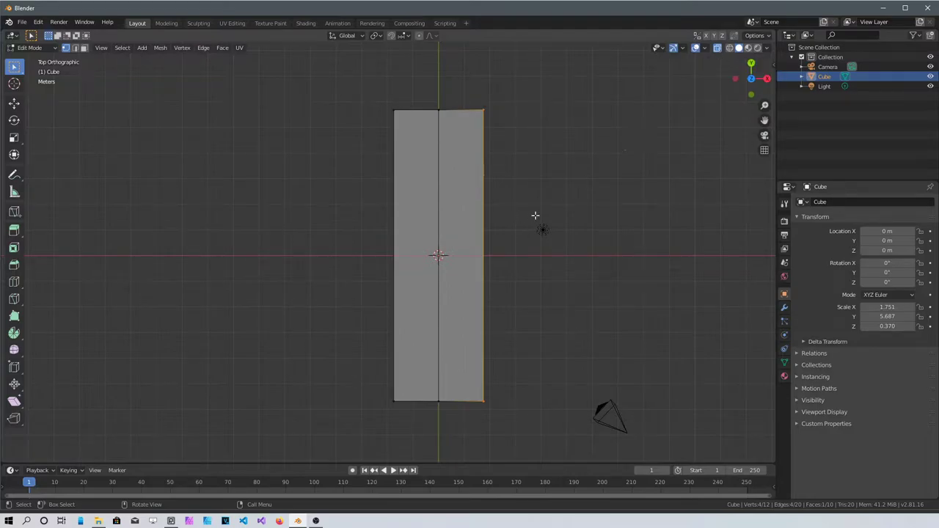
middle_drag(530, 215, 499, 118)
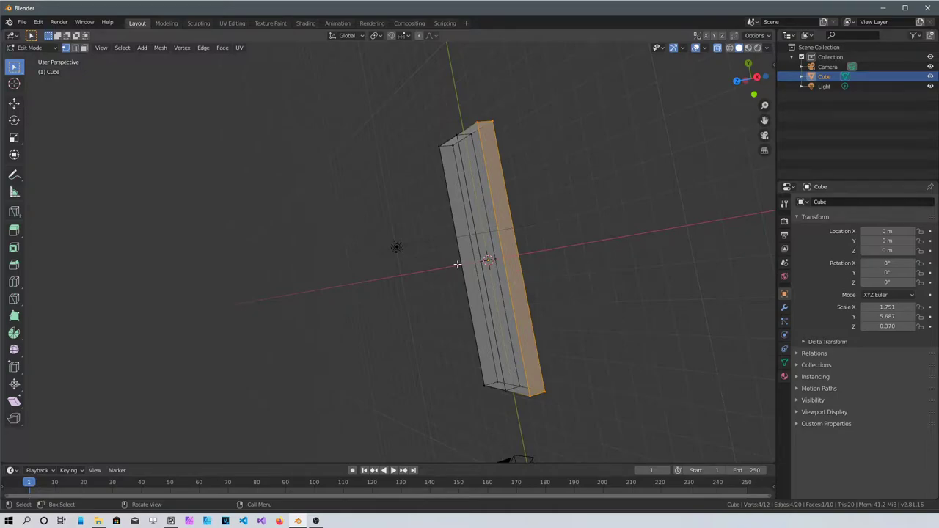
key(KP_7)
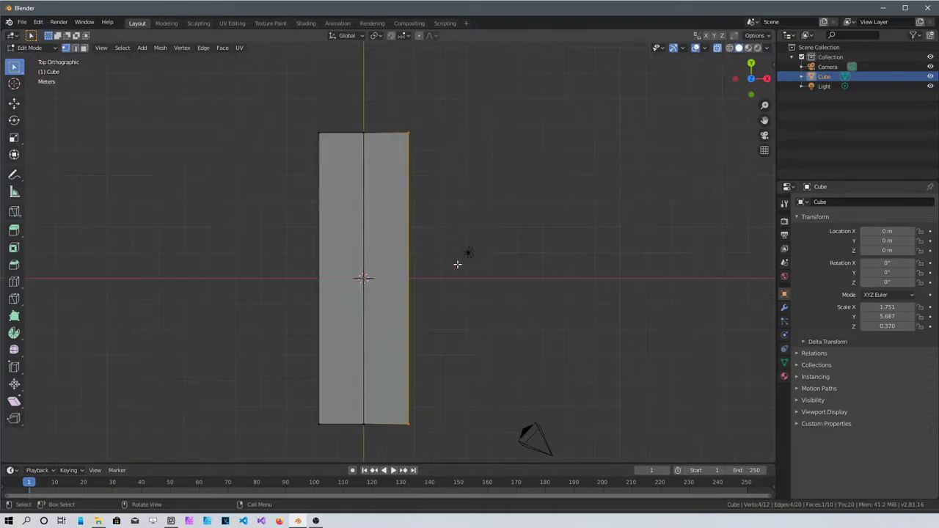
shift+middle_drag(377, 299, 471, 290)
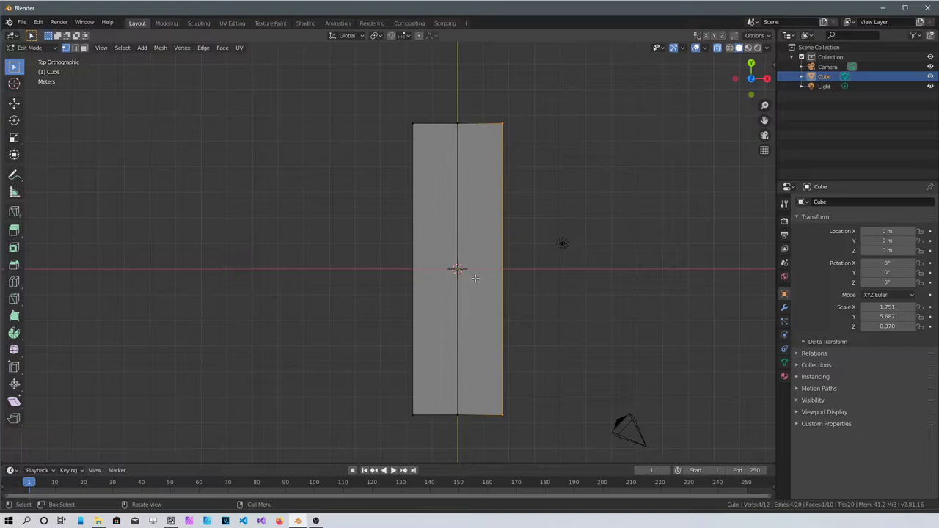
key(x)
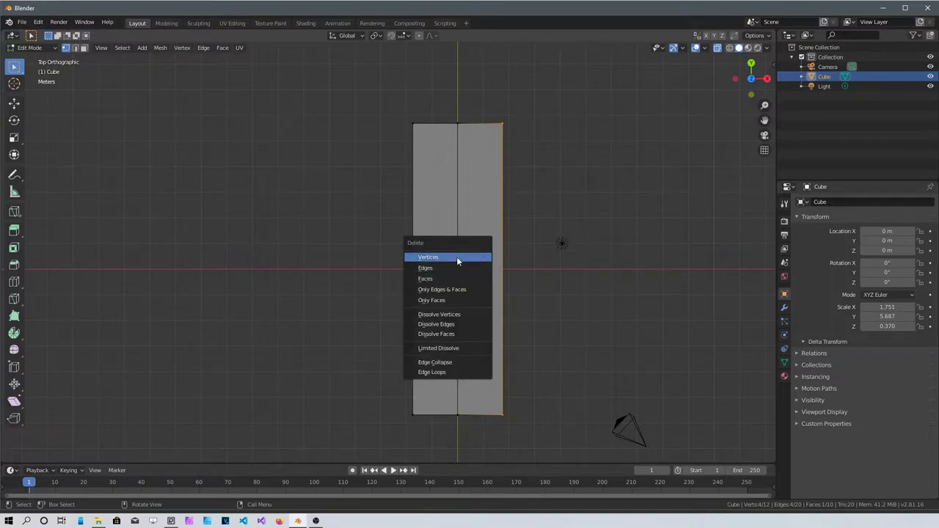
click(457, 256)
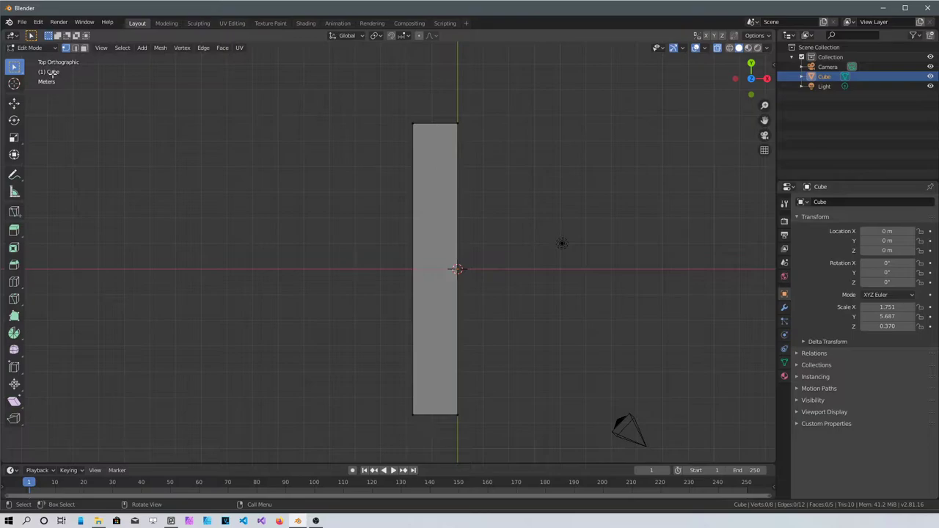
- Return to Object Mode and add a Mirror modifier on the X axis to the remaining half block
key(Tab)
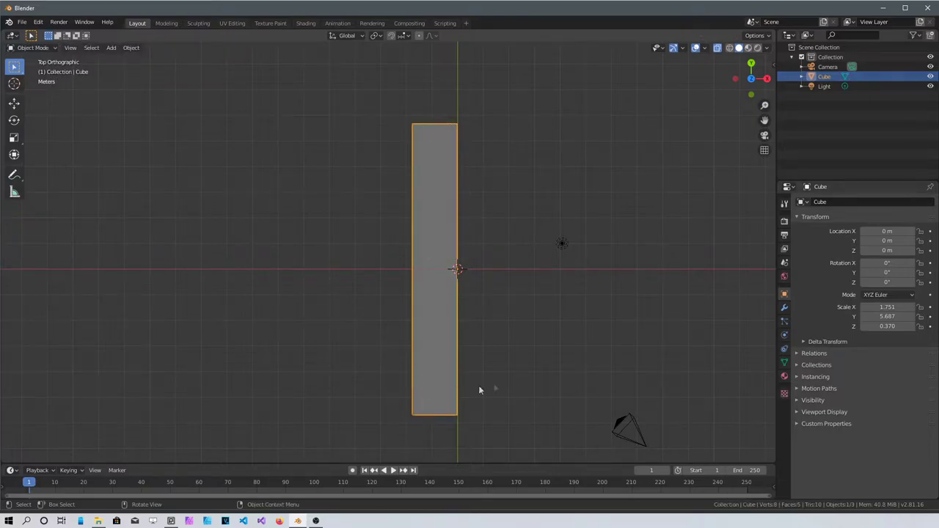
click(785, 307)
click(849, 201)
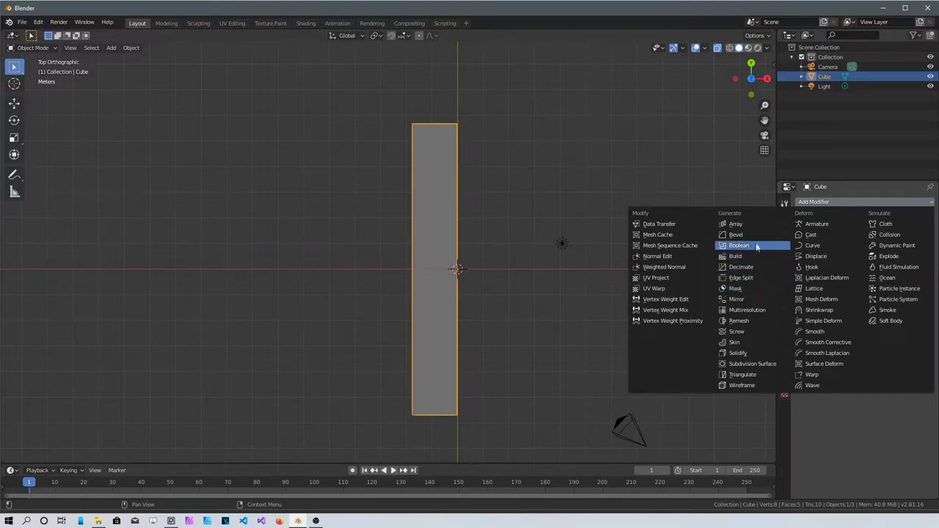
click(749, 299)
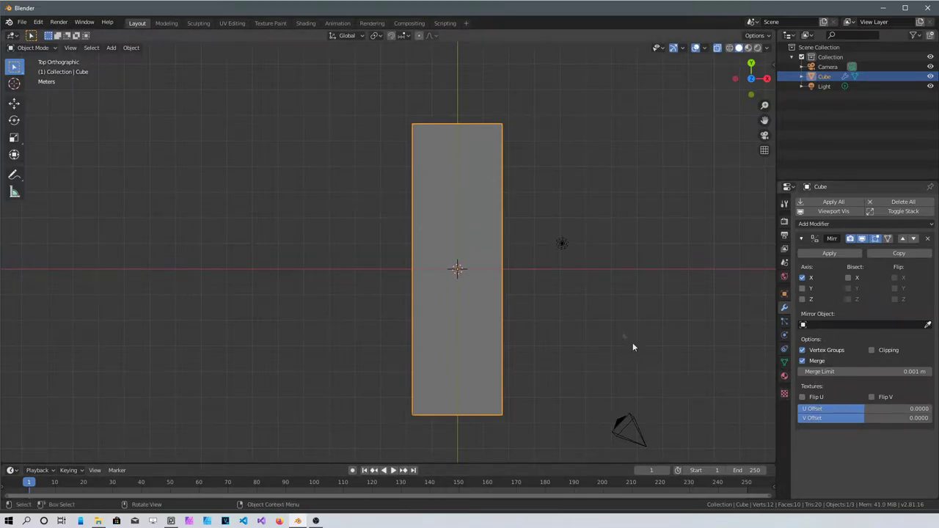
- Turn off X-ray display and inspect the mirrored block from an angle
click(716, 50)
middle_drag(470, 352, 490, 284)
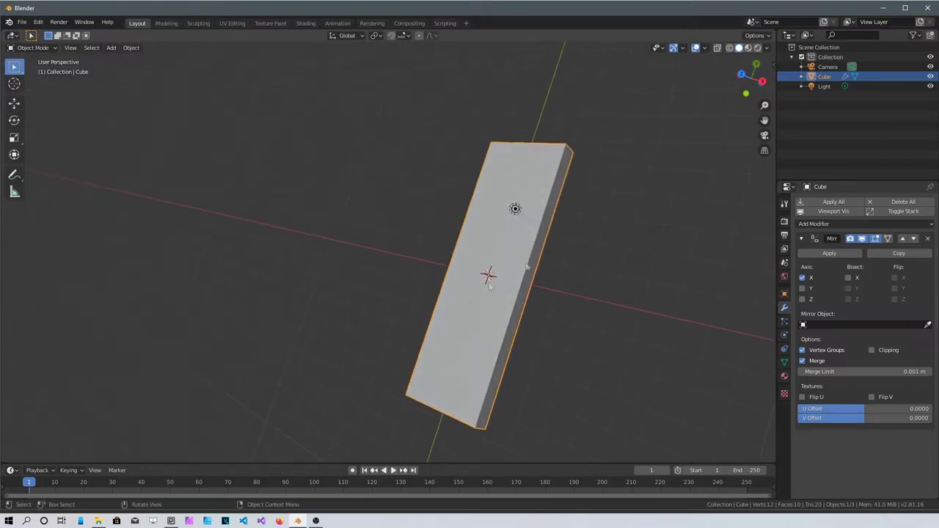
middle_drag(586, 281, 459, 263)
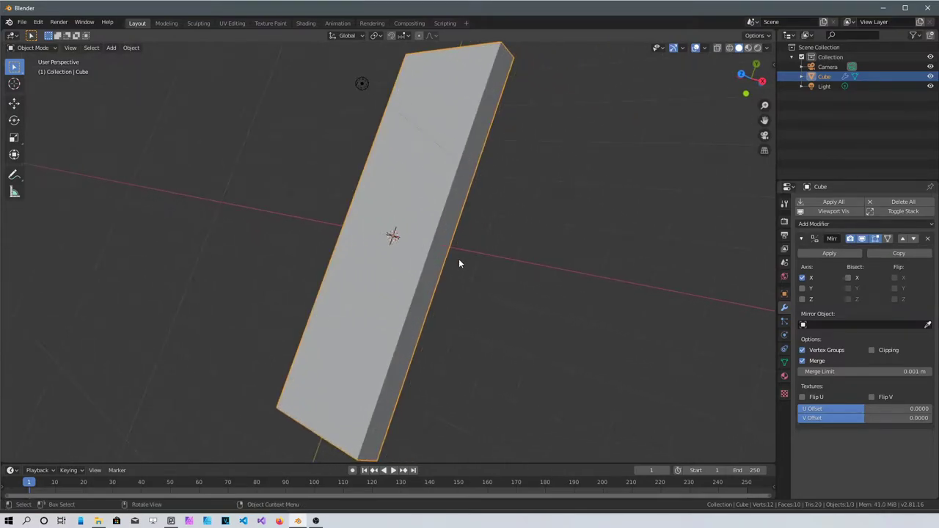
middle_drag(459, 263, 414, 217)
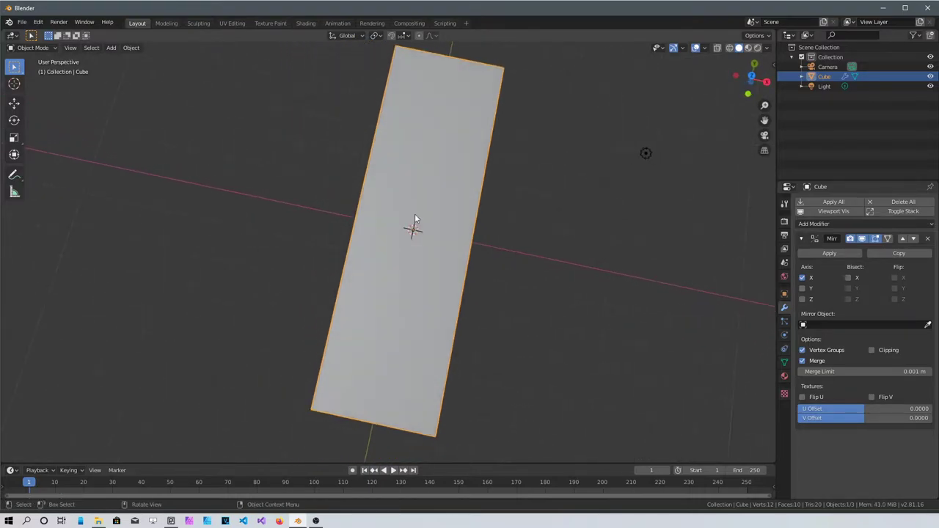
- Enable Shadow, Cavity and Depth of Field in the viewport shading, with shadow intensity 0.275 and cavity Ridge and Valley at 2.000
click(768, 48)
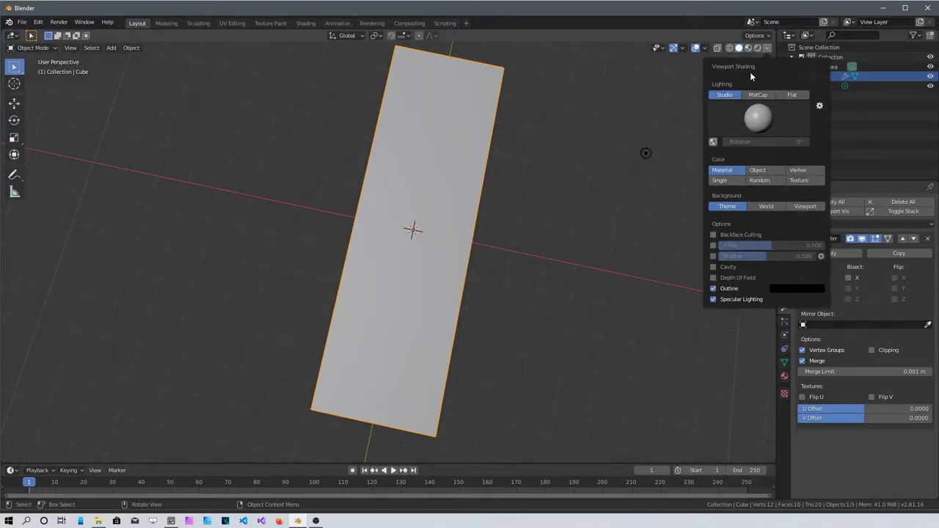
click(712, 257)
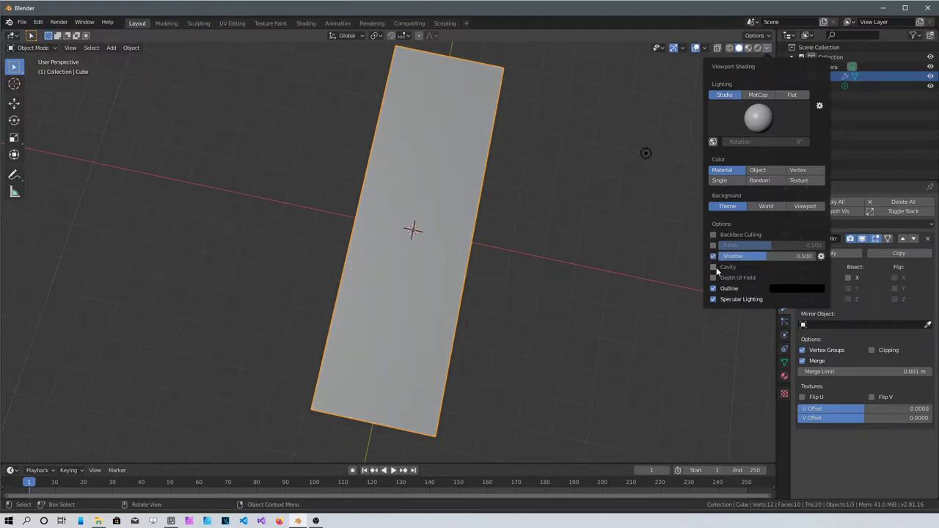
click(713, 268)
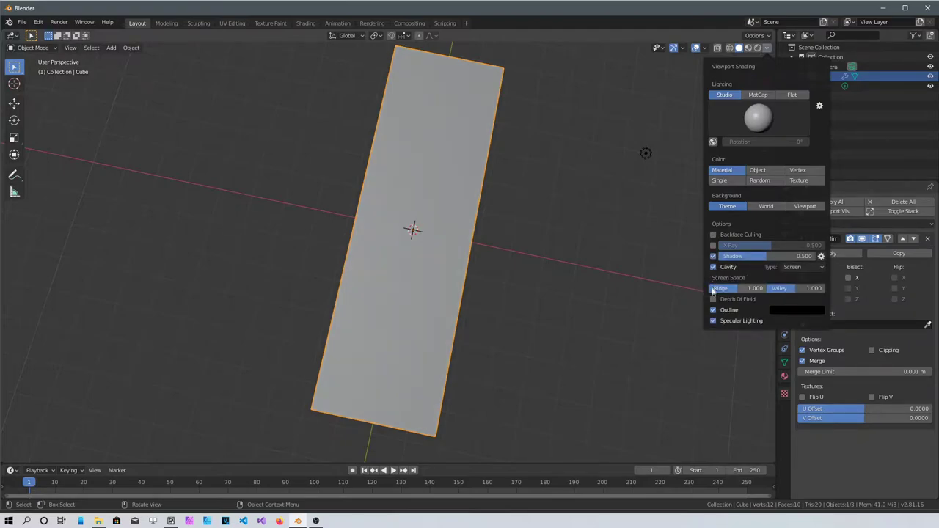
click(713, 300)
drag(766, 259, 742, 260)
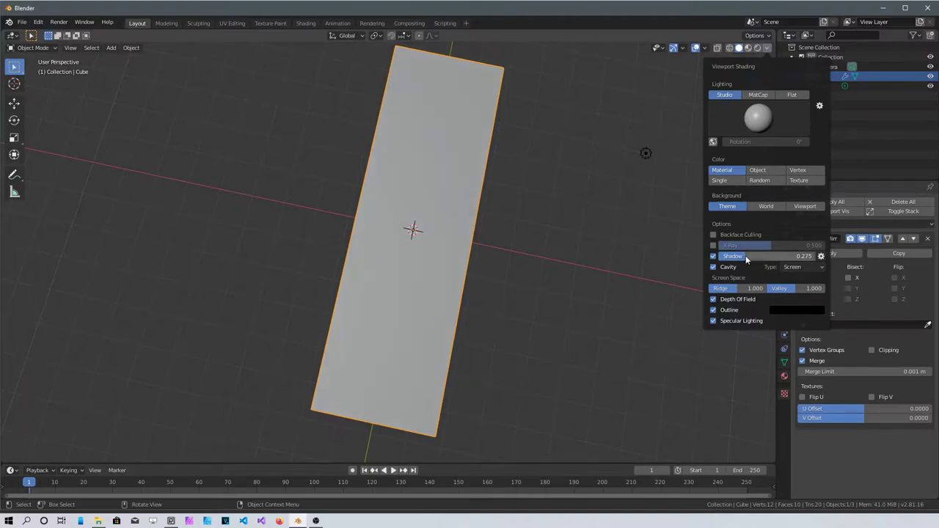
drag(734, 293, 755, 293)
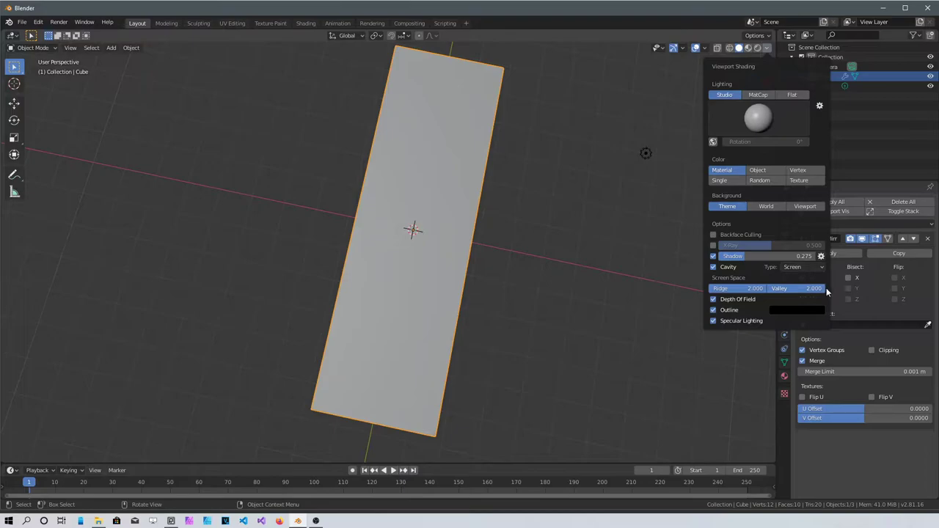
- In Edit Mode, add three evenly spaced loop cuts across the block's width, dividing its length into four segments
middle_drag(555, 253, 615, 212)
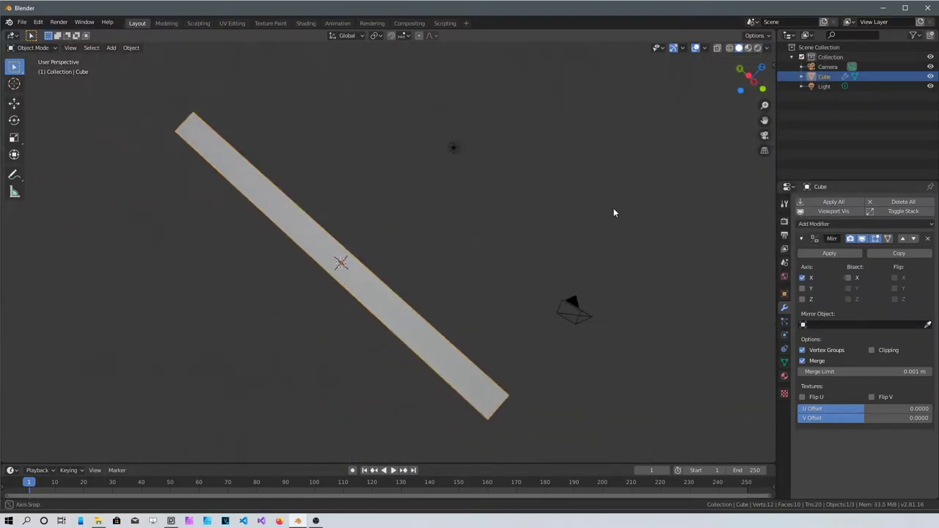
middle_drag(517, 358, 509, 302)
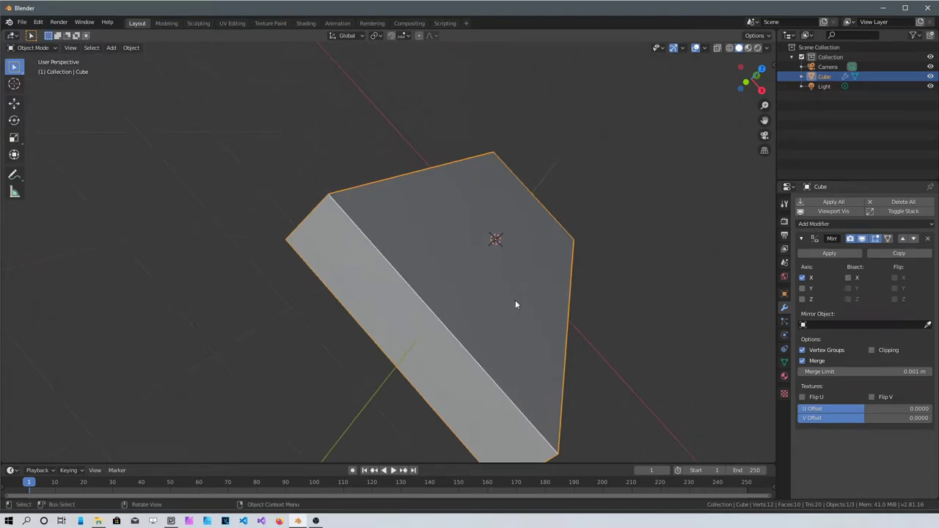
middle_drag(577, 242, 377, 227)
scroll(375, 229, down, 4)
middle_drag(370, 323, 408, 233)
key(Tab)
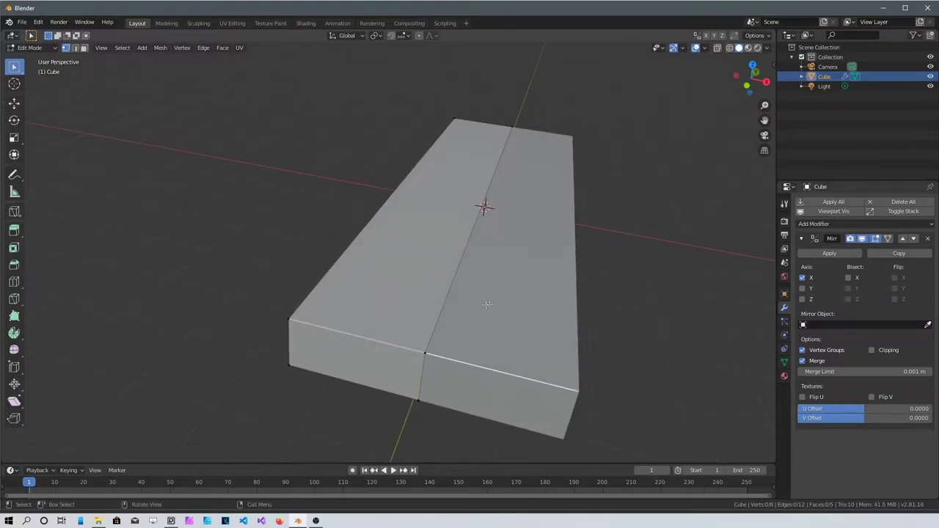
scroll(485, 304, down, 2)
middle_drag(431, 365, 678, 400)
key(ctrl+r)
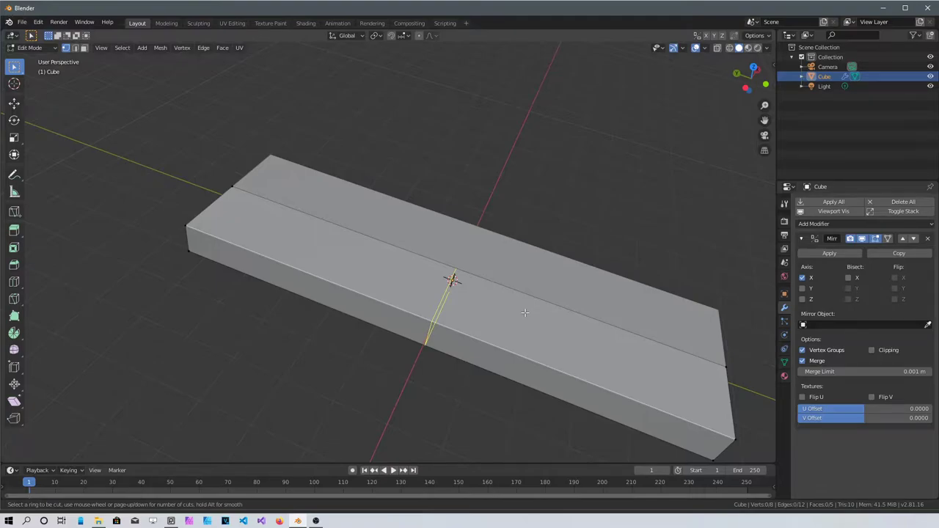
scroll(526, 313, up, 2)
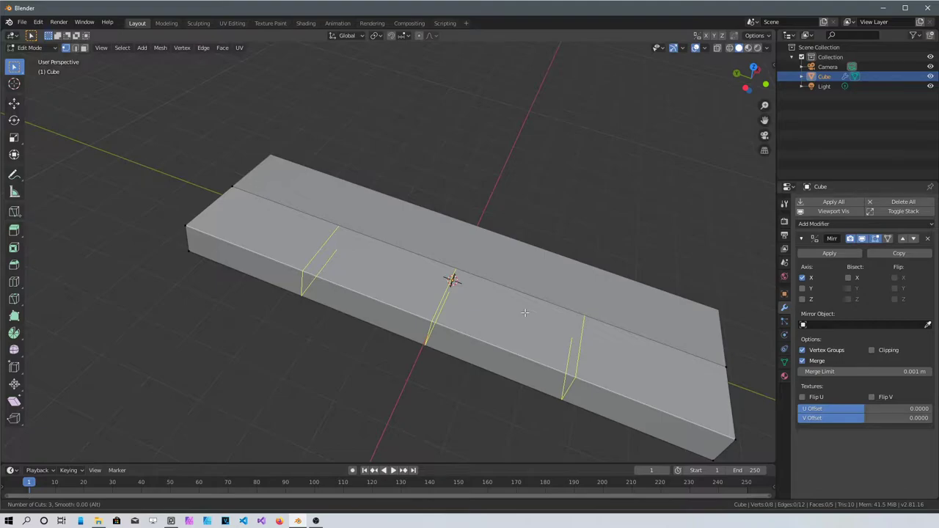
click(526, 313)
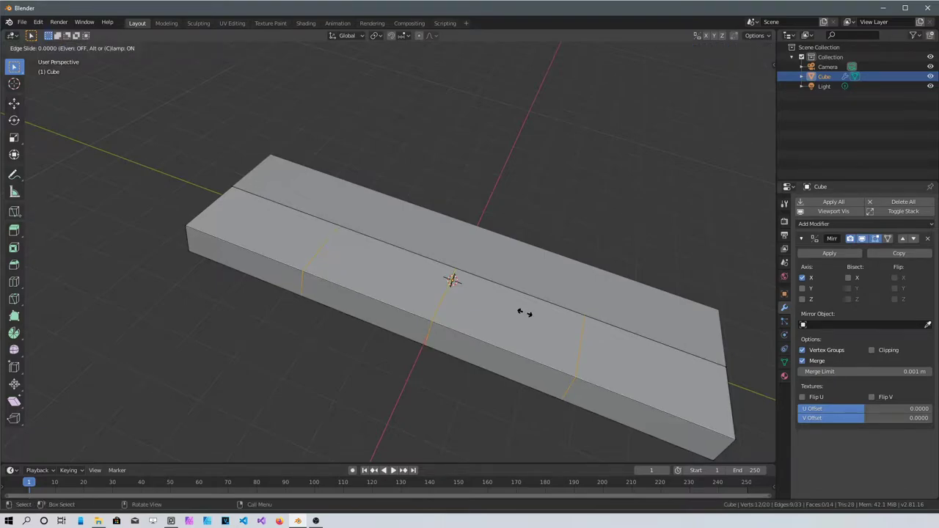
click(525, 313)
scroll(556, 380, down, 2)
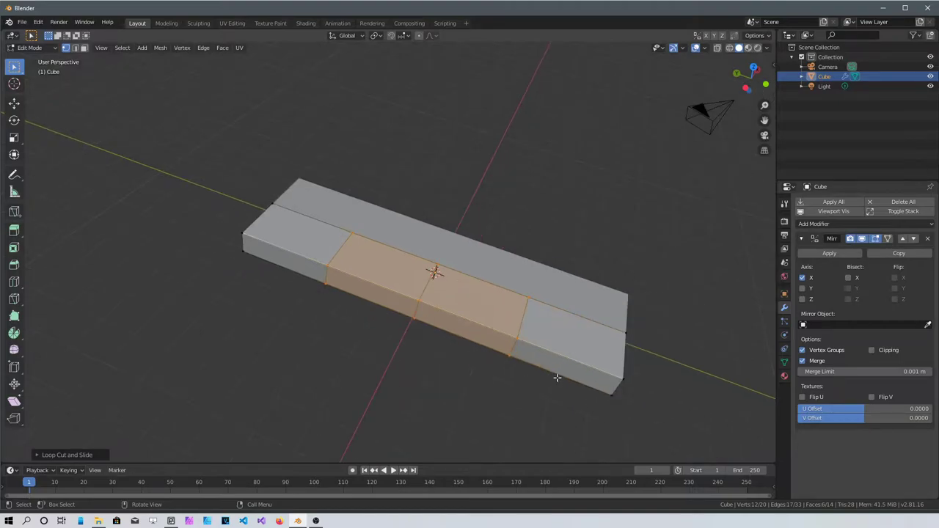
- Extrude the outer side face of the segment at the block's positive Y end outward by roughly the half block's width
key(3)
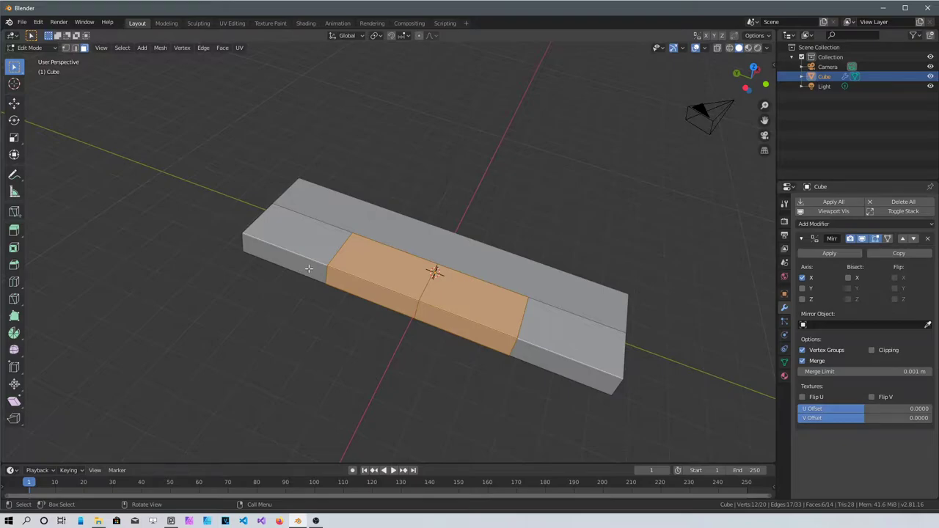
click(306, 270)
middle_drag(466, 358, 516, 315)
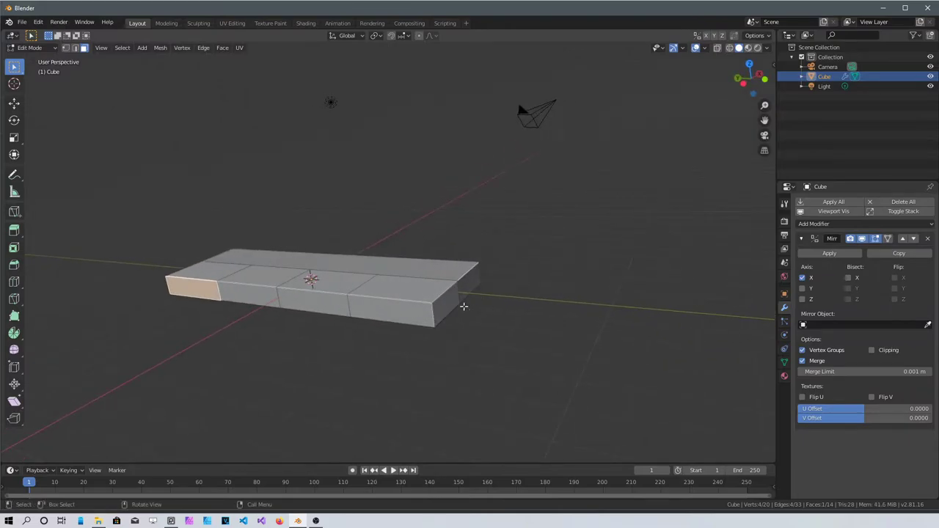
scroll(514, 338, up, 2)
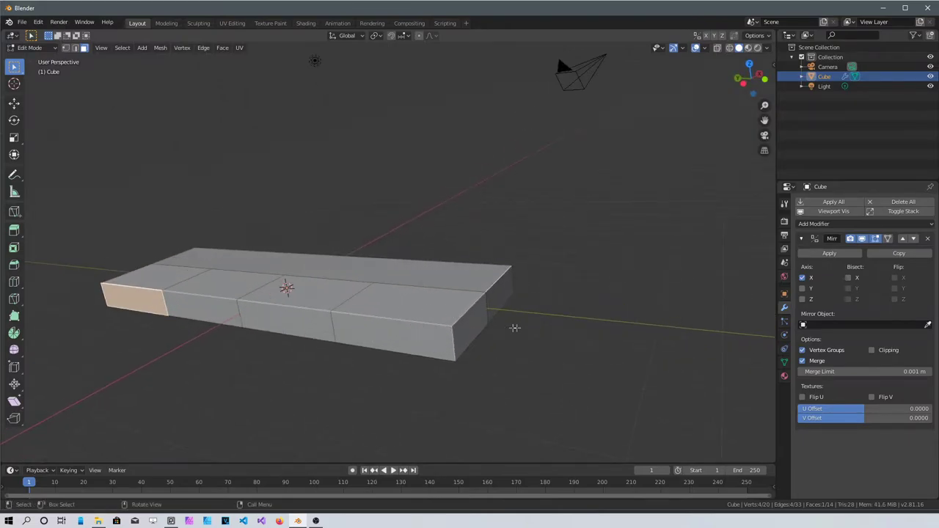
alt+middle_drag(302, 312, 402, 331)
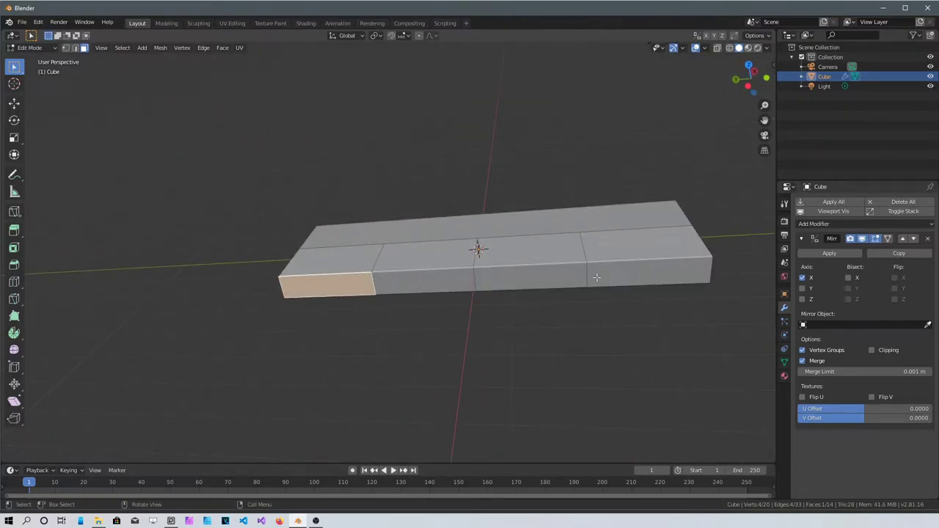
middle_drag(658, 273, 420, 293)
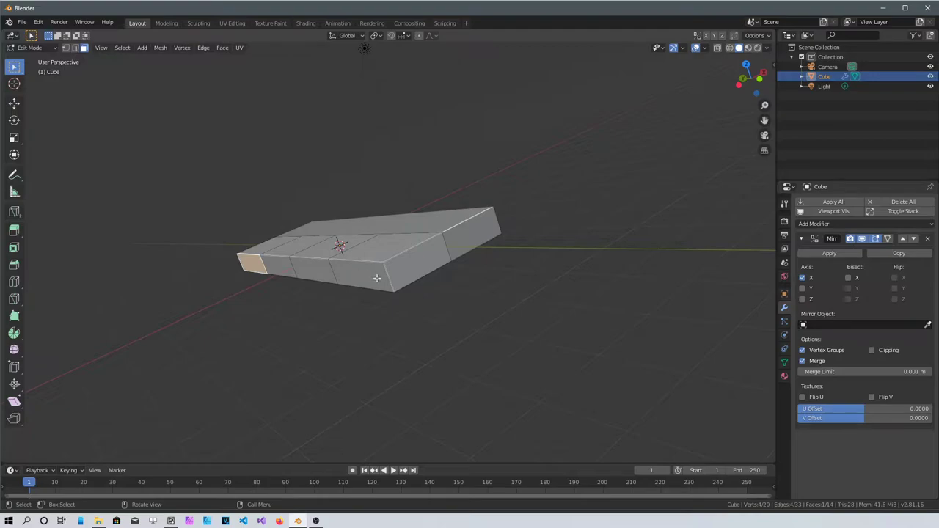
middle_drag(349, 294, 358, 333)
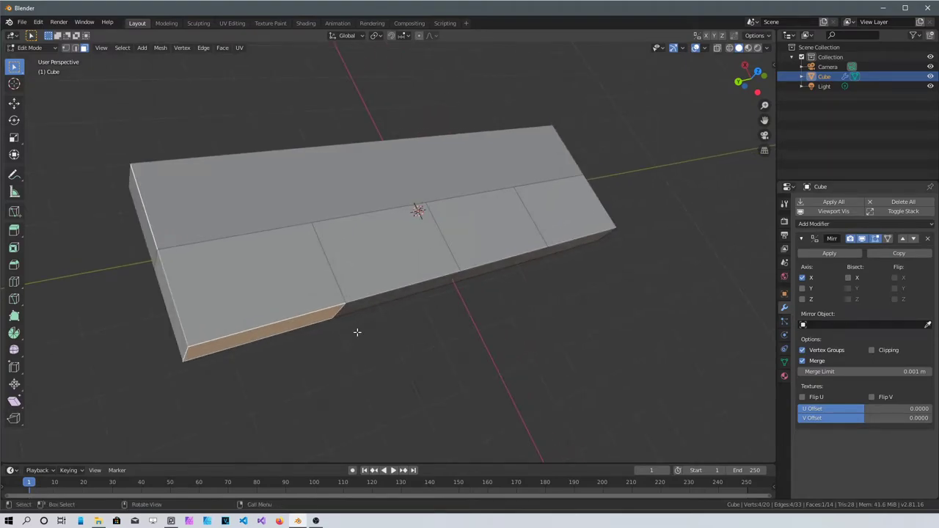
key(e)
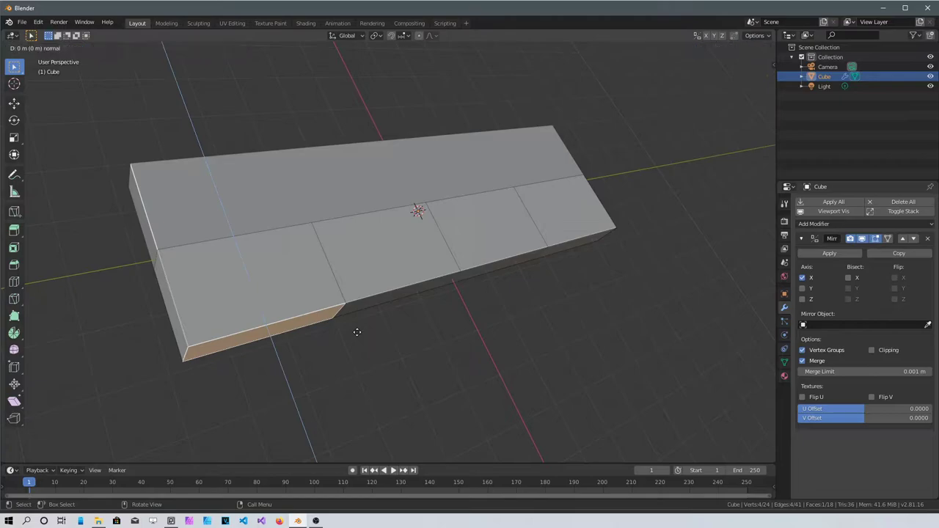
click(398, 430)
- Move the vertical outer corner edge nearest the block's middle on the extrusion along positive Y to slant that side
middle_drag(342, 384, 229, 293)
middle_drag(426, 415, 512, 316)
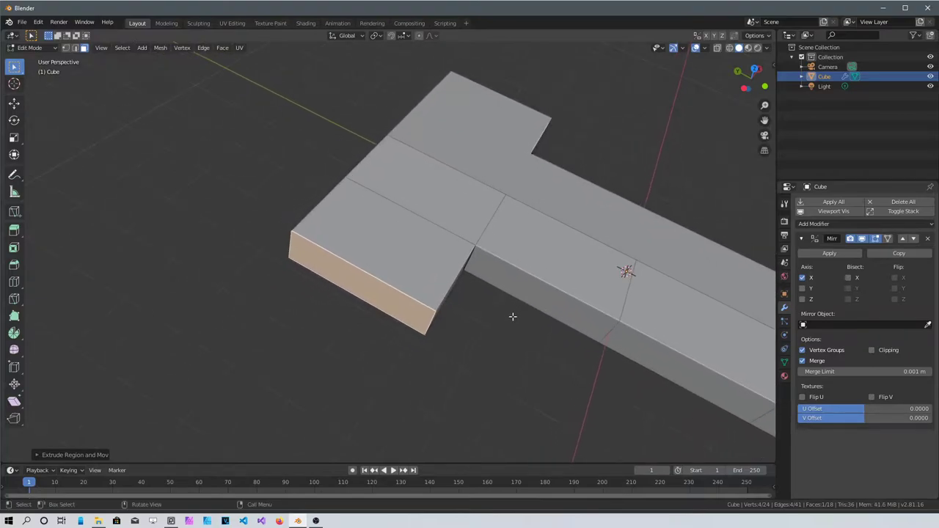
key(2)
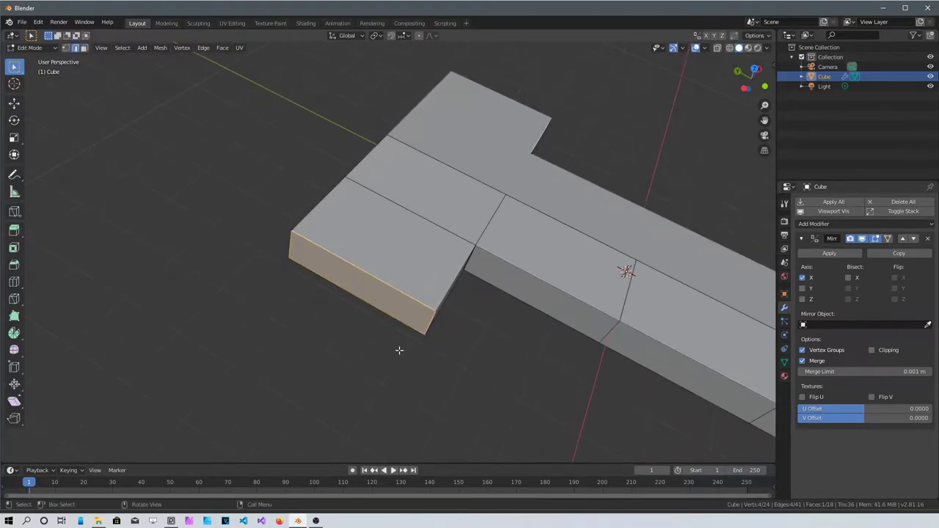
click(429, 325)
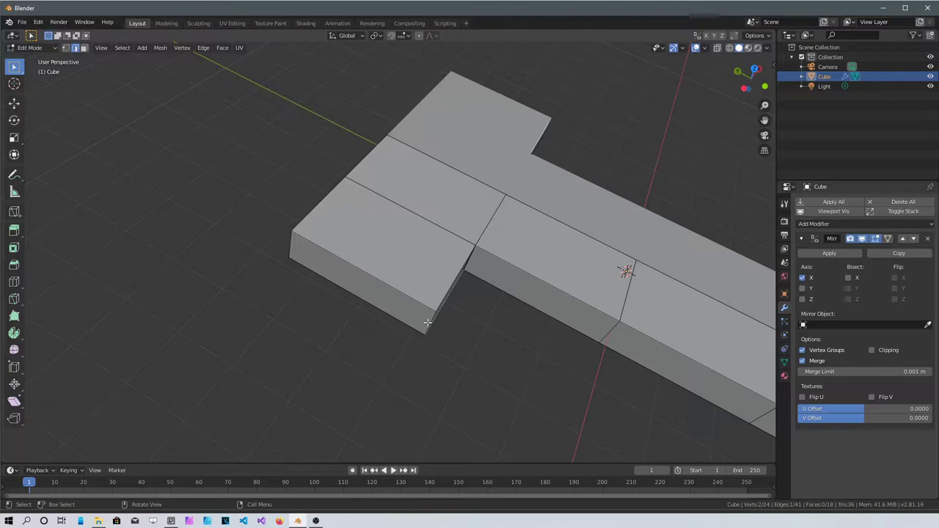
middle_drag(427, 352, 432, 300)
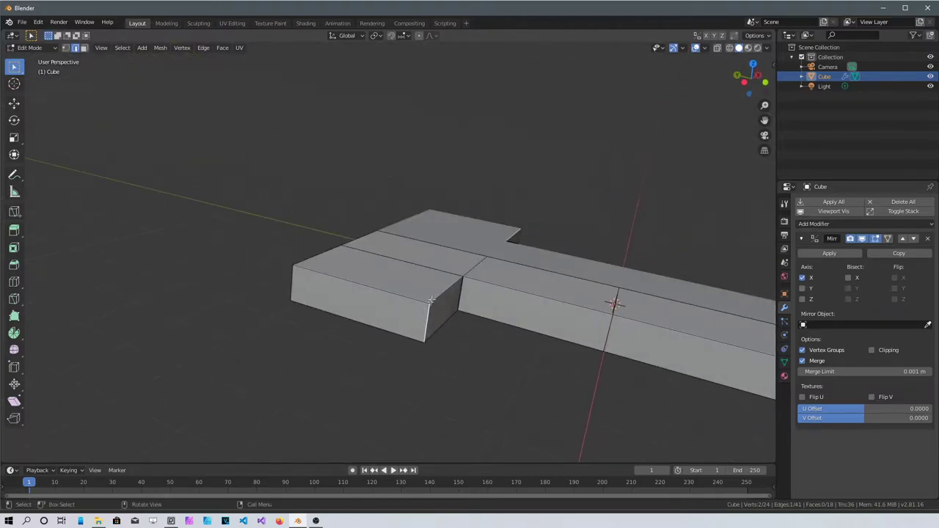
key(shift+space)
click(454, 351)
key(shift+space)
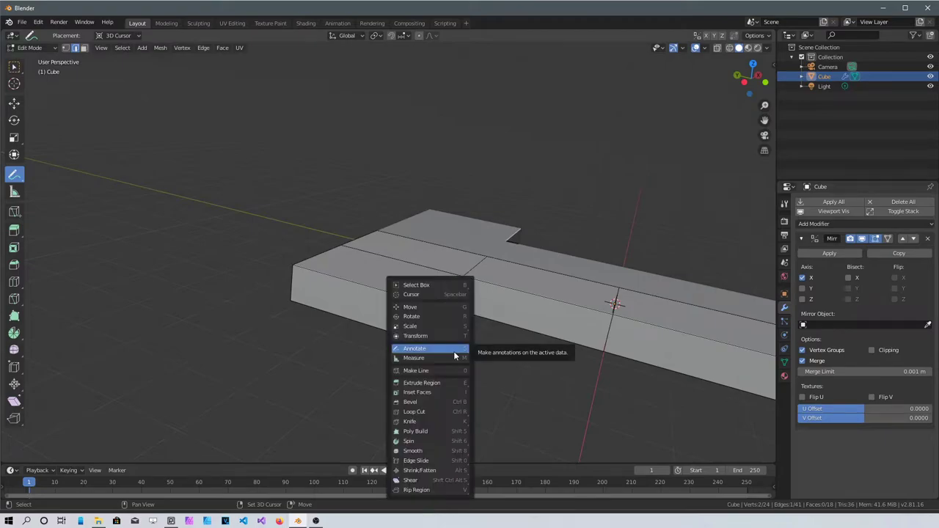
click(440, 308)
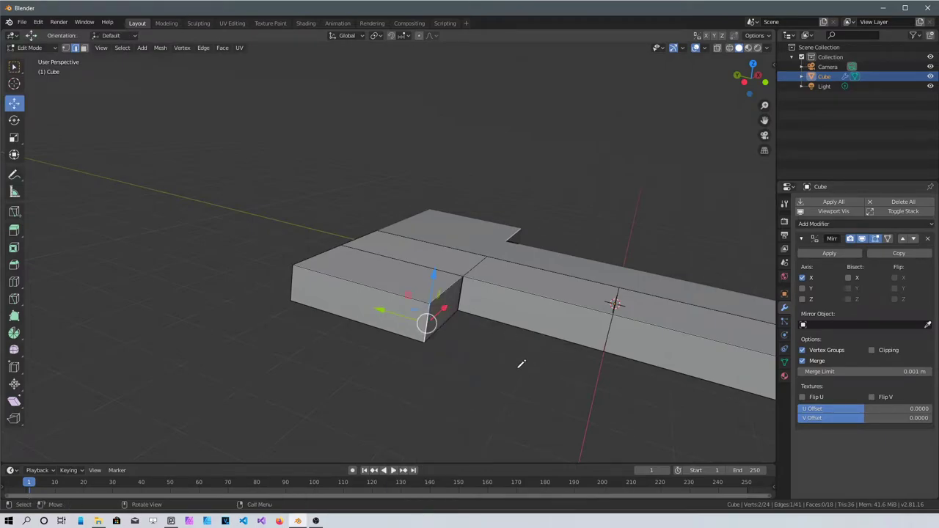
right_click(388, 311)
drag(387, 310, 334, 297)
click(380, 309)
- Move the extrusion's other outer vertical edge, at the block's end, slightly along negative Y to angle the front corner
click(292, 282)
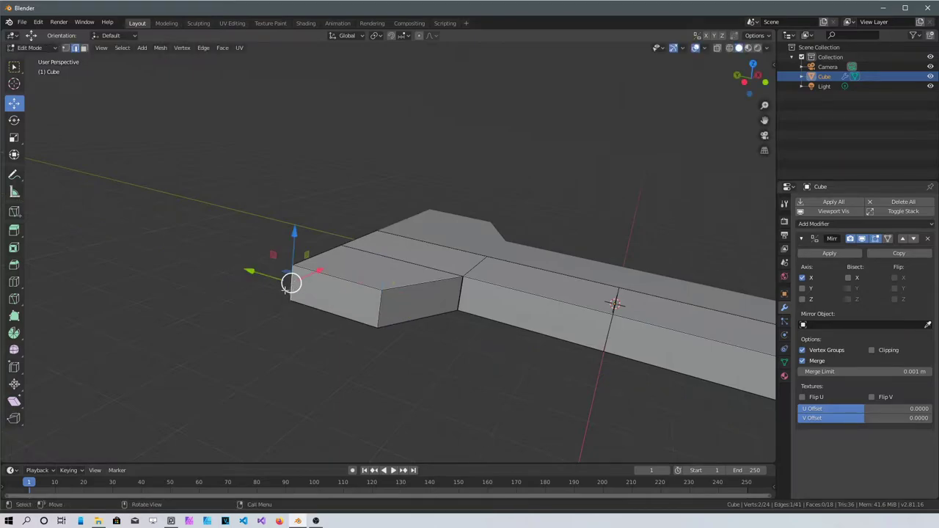
drag(291, 282, 314, 286)
middle_drag(374, 381, 462, 265)
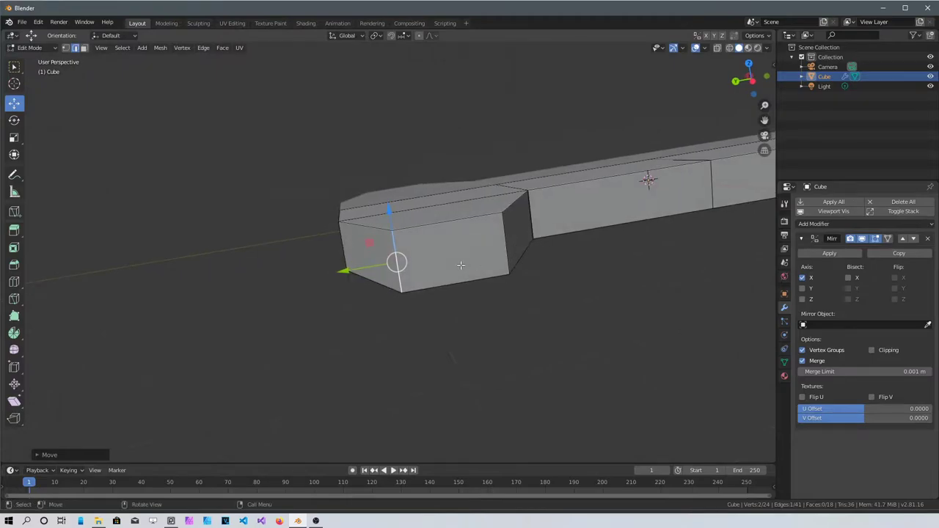
- Select the extrusion's outer side face and scale it along Z to about 0.3 so the section tapers in height
key(3)
click(460, 262)
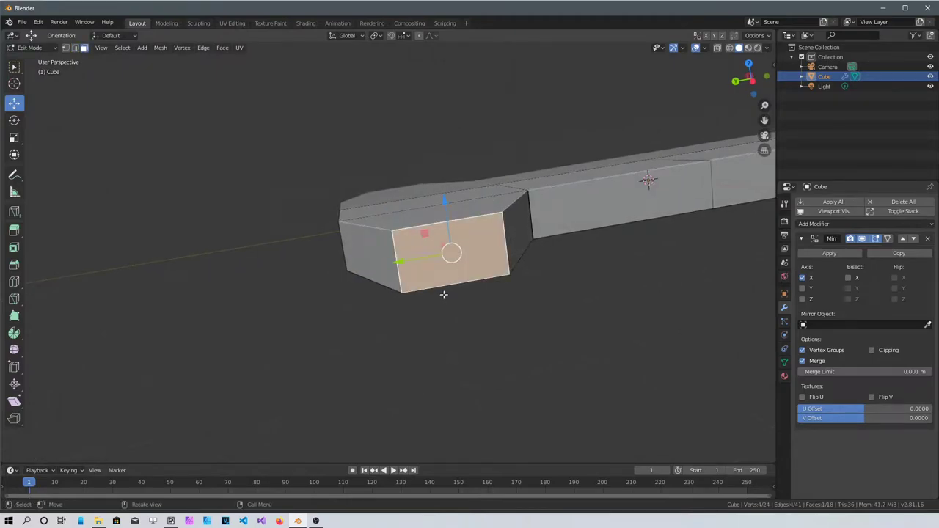
key(a)
key(z)
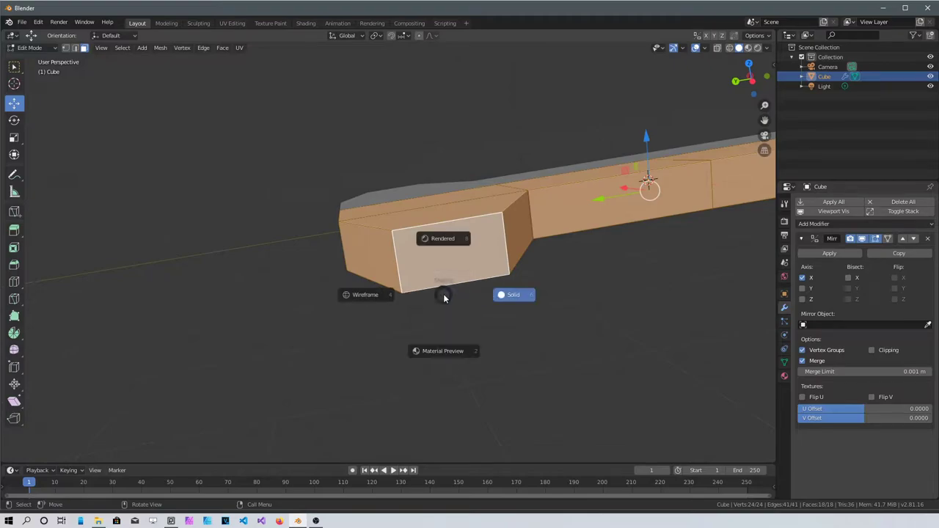
click(583, 270)
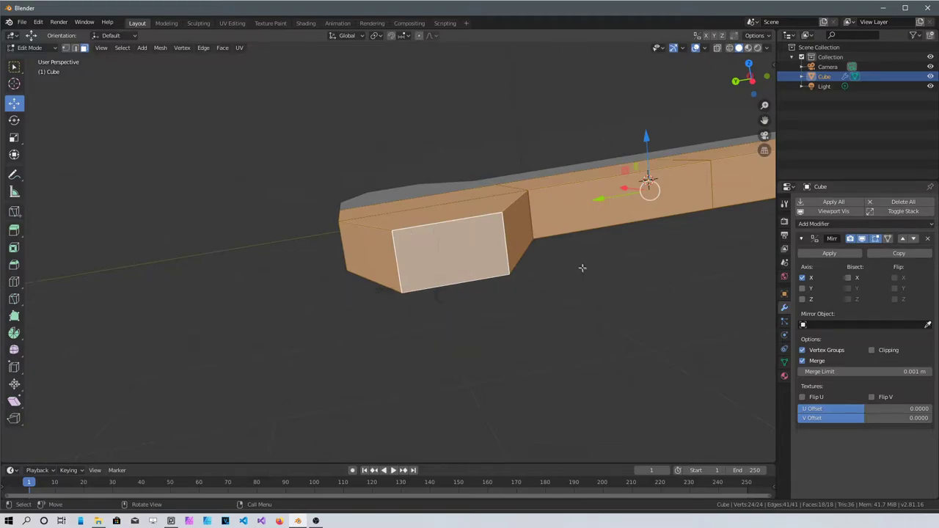
click(467, 250)
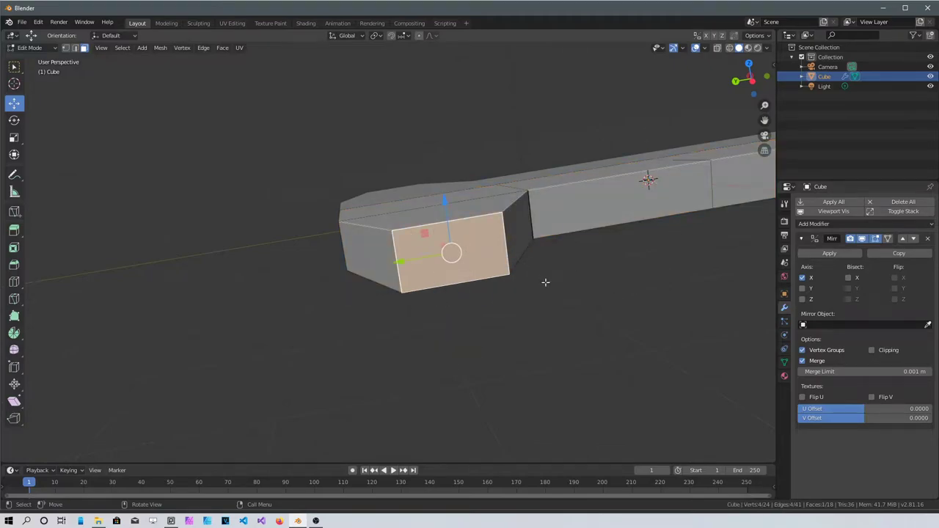
key(s)
key(z)
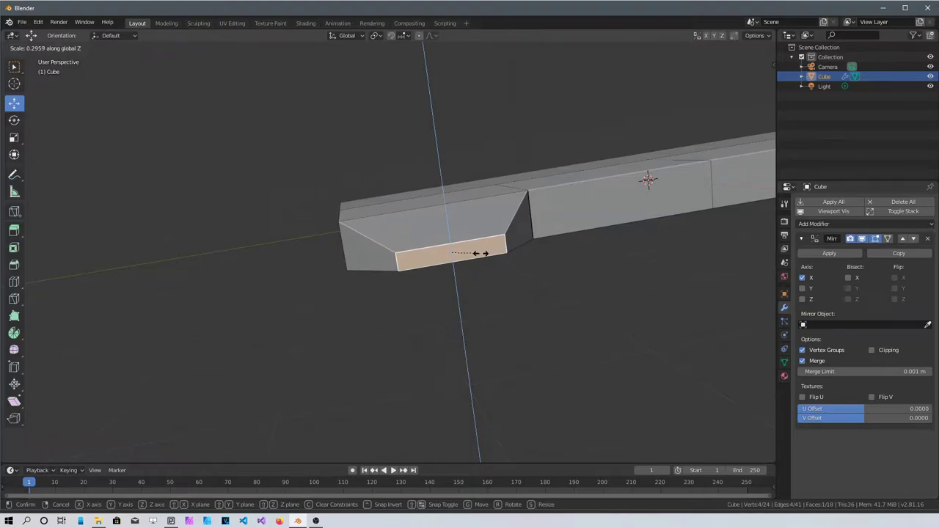
click(477, 250)
- Move the narrowed outer side face slightly along positive Y
middle_drag(355, 311, 583, 300)
middle_drag(499, 281, 323, 317)
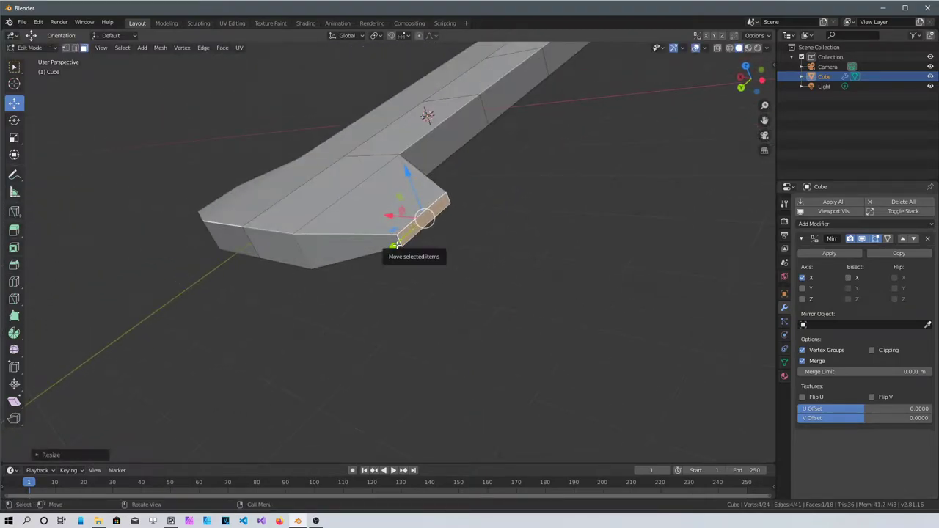
drag(396, 245, 389, 251)
- In the left orthographic view, lower the narrowed outer face along Z until it sits level with the block's bottom
middle_drag(389, 251, 486, 315)
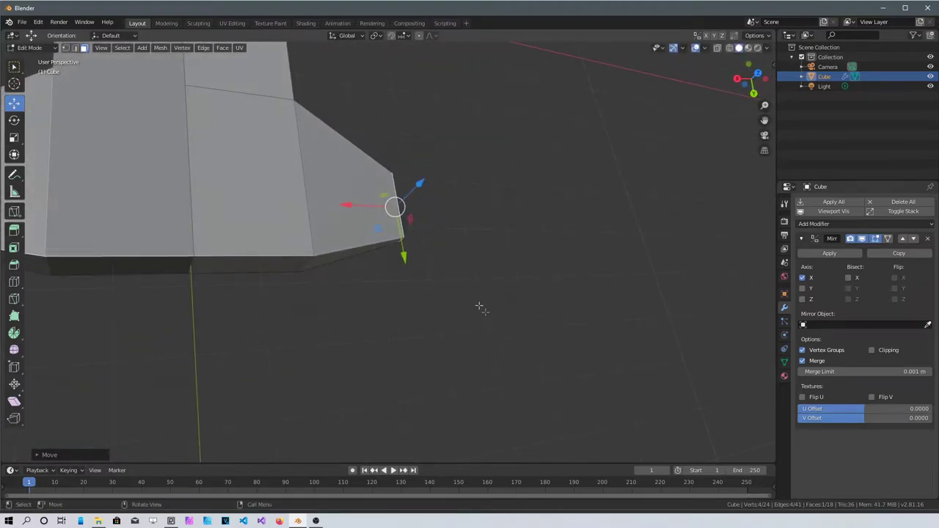
scroll(451, 260, down, 4)
middle_drag(451, 259, 355, 272)
scroll(355, 272, up, 2)
middle_drag(430, 287, 539, 274)
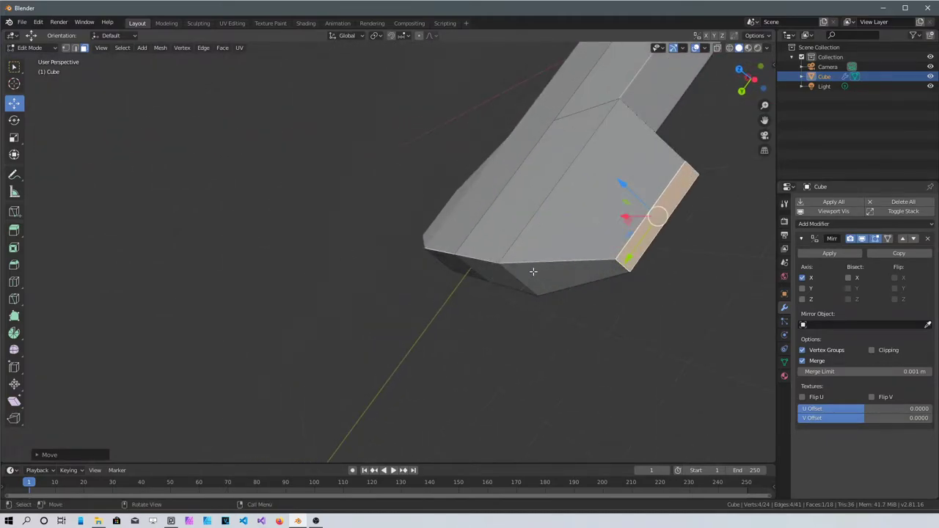
key(ctrl+KP_3)
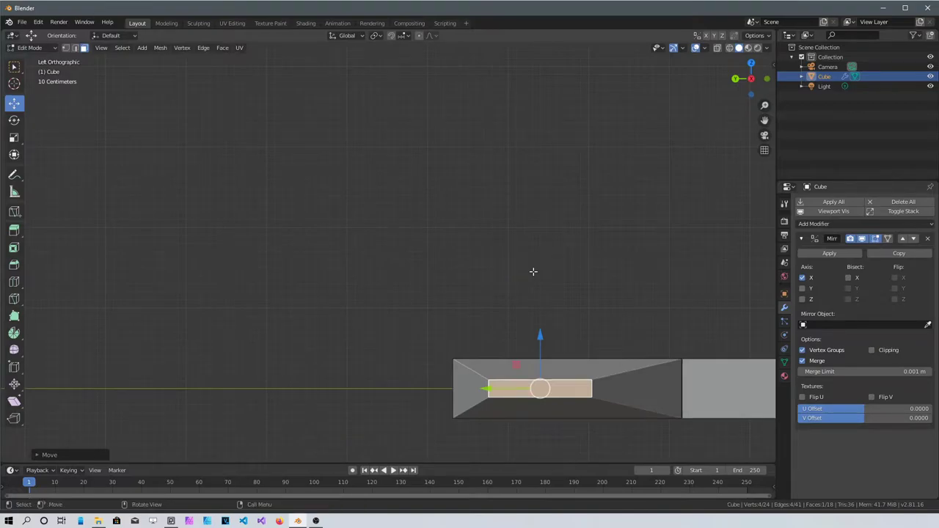
shift+middle_drag(520, 342, 342, 172)
mouse_move(359, 232)
middle_down()
mouse_move(342, 220)
mouse_move(371, 279)
mouse_move(372, 237)
middle_up()
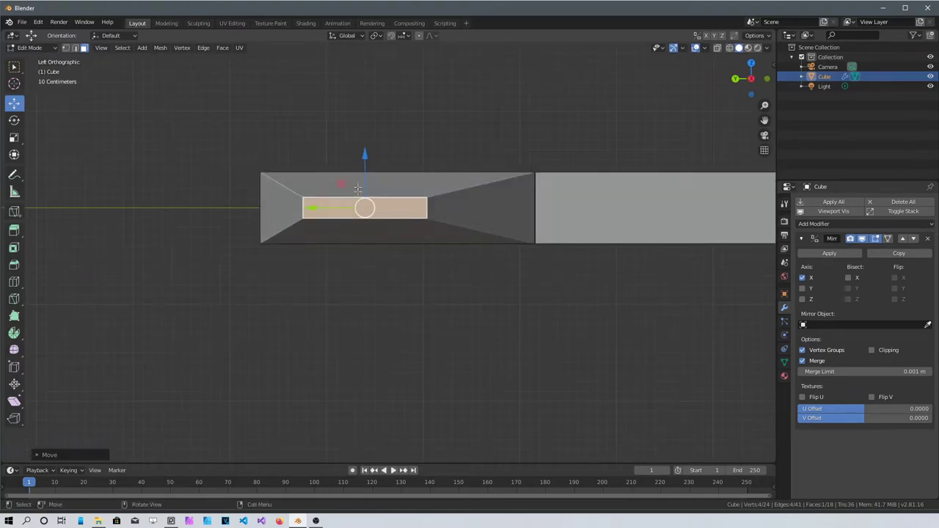
drag(365, 156, 362, 183)
- In Object Mode, add a QBlocker cube with its base drawn across the narrow outer side face, projecting outward from it
scroll(432, 277, up, 4)
mouse_move(374, 253)
middle_down()
mouse_move(522, 254)
mouse_move(415, 254)
mouse_move(424, 266)
mouse_move(366, 259)
middle_up()
scroll(410, 264, up, 5)
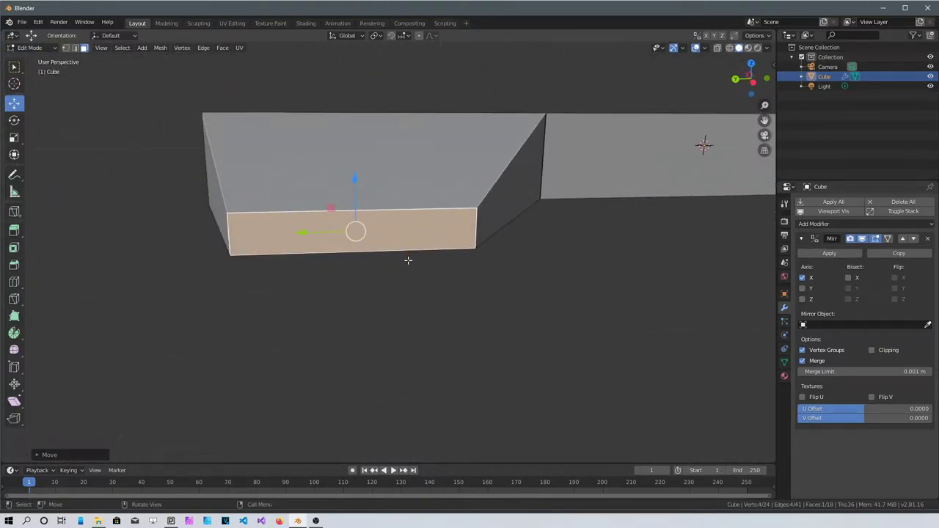
key(Tab)
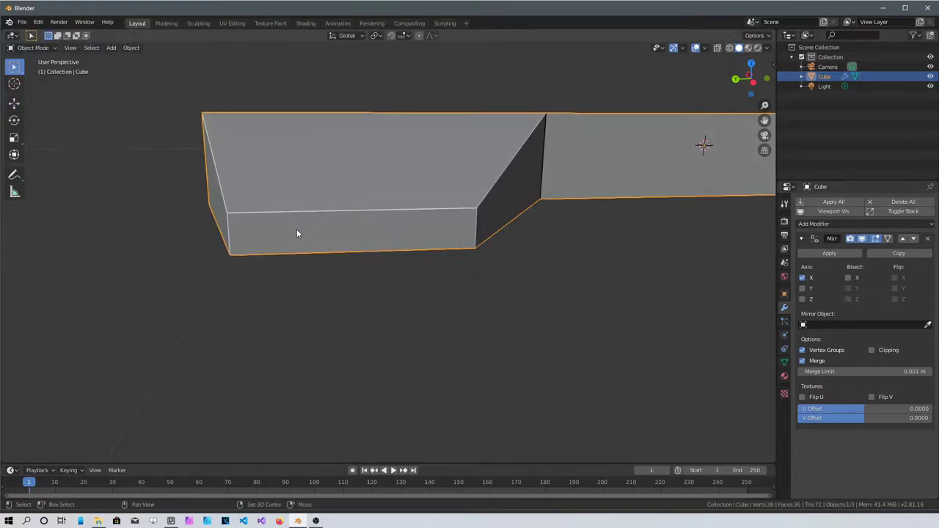
key(shift+a)
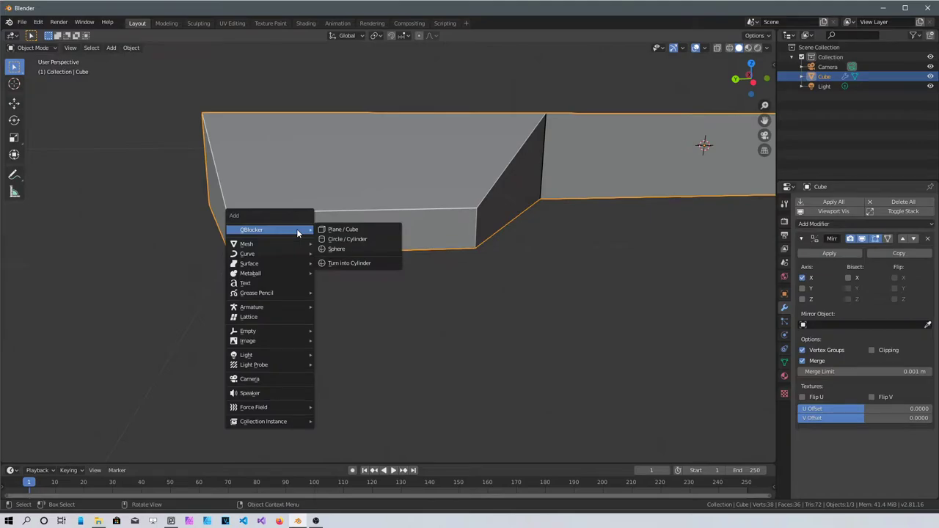
click(341, 229)
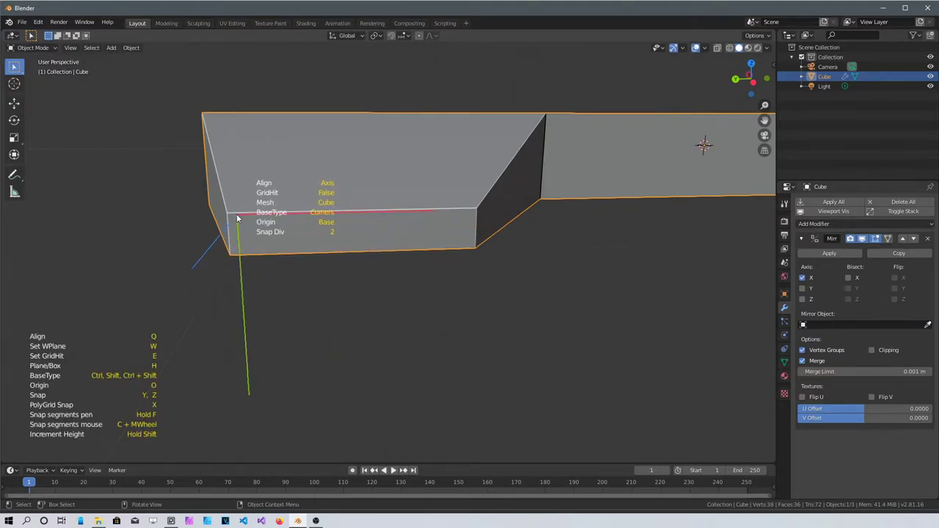
mouse_move(236, 213)
mouse_down()
mouse_move(260, 252)
mouse_move(473, 254)
mouse_up()
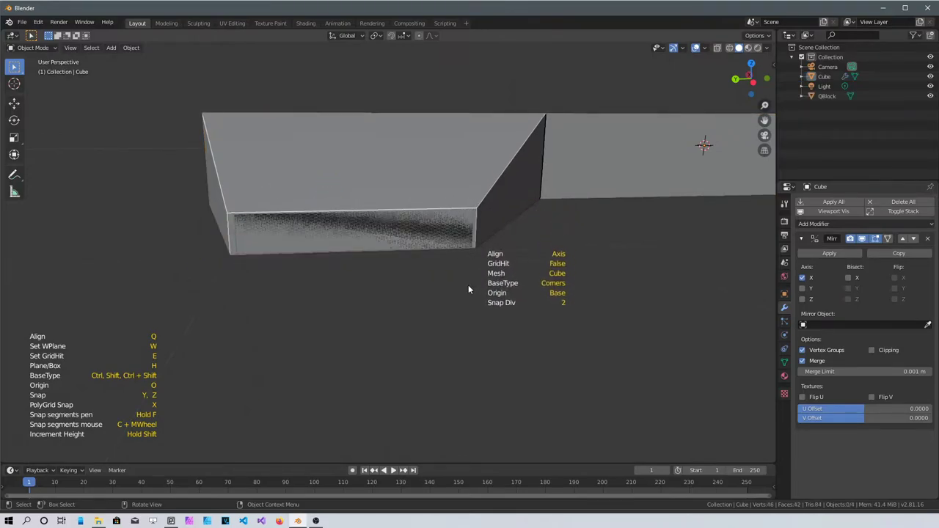
click(460, 192)
middle_drag(550, 229, 450, 237)
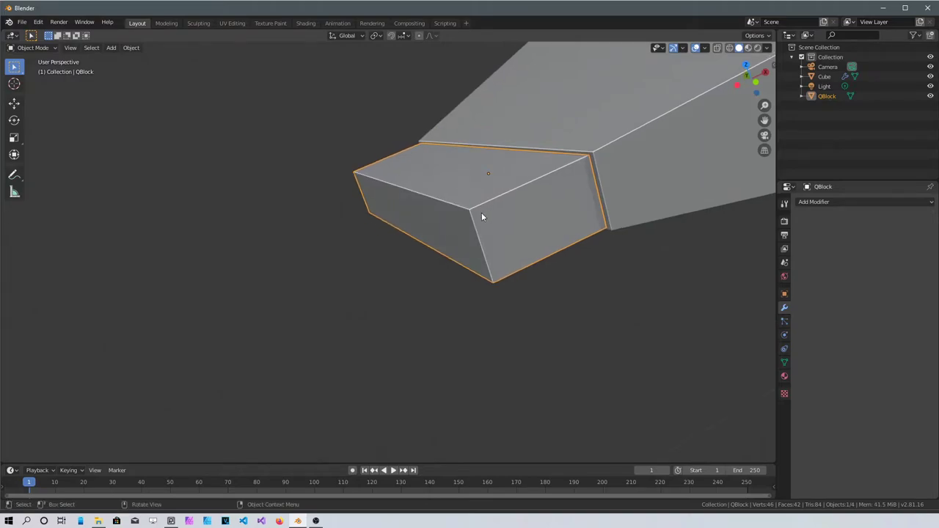
- In Edit Mode, select both the top and bottom faces of the new side block
key(Tab)
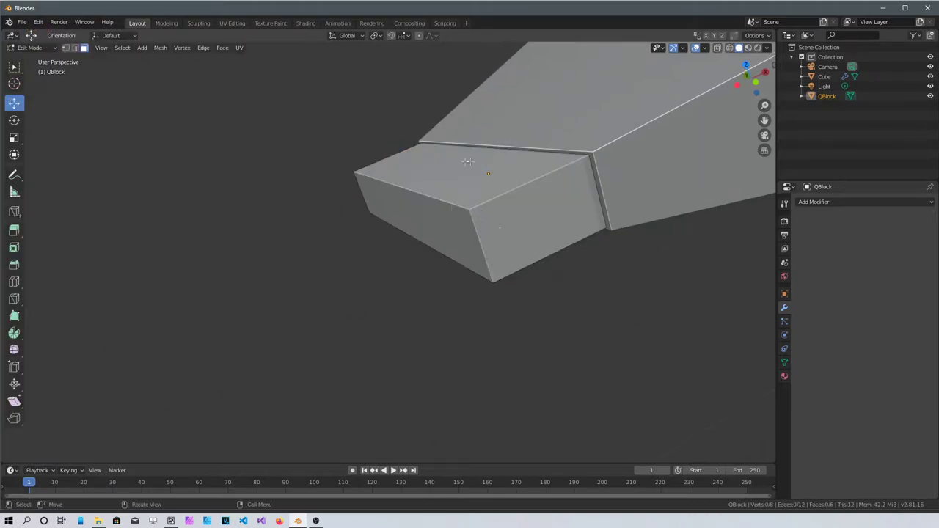
click(468, 162)
middle_drag(547, 268, 646, 255)
click(523, 260)
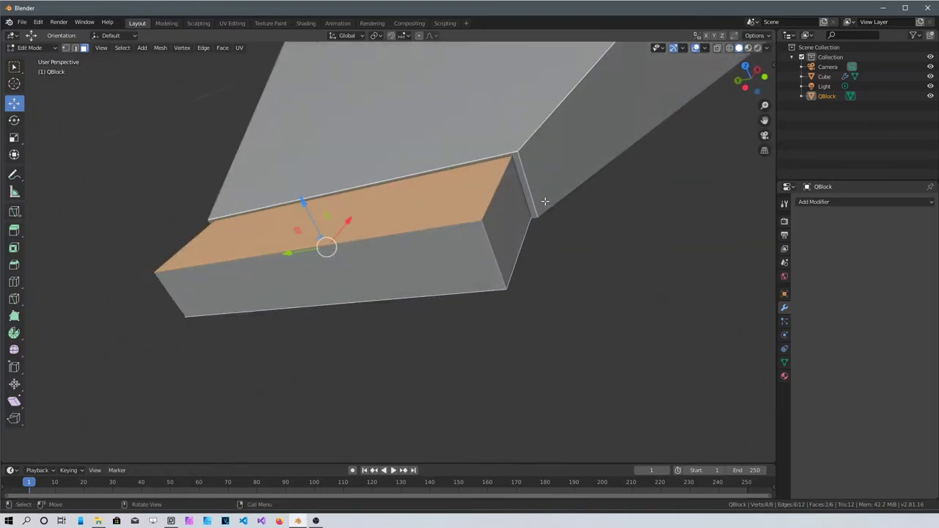
middle_drag(548, 200, 407, 265)
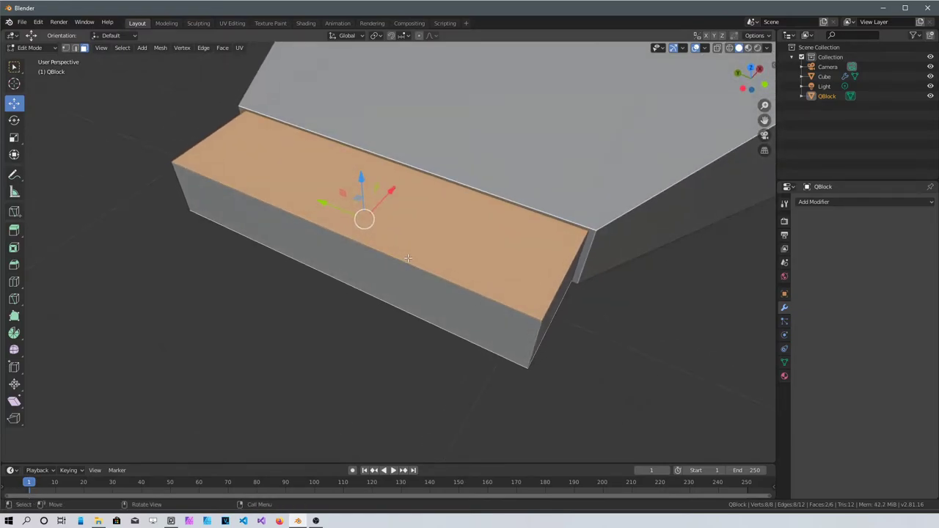
- Abandon a first extrusion of the two faces and set the transform pivot point to Individual Origins
key(e)
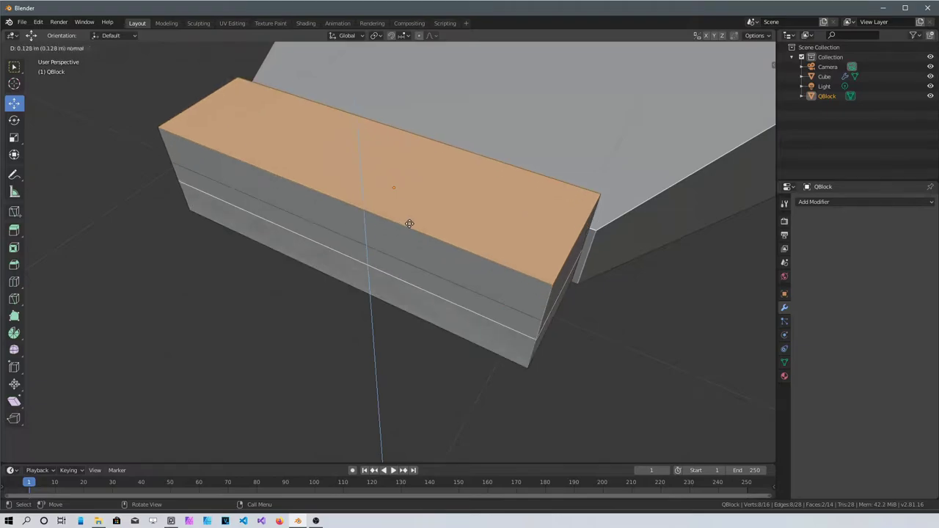
right_click(409, 223)
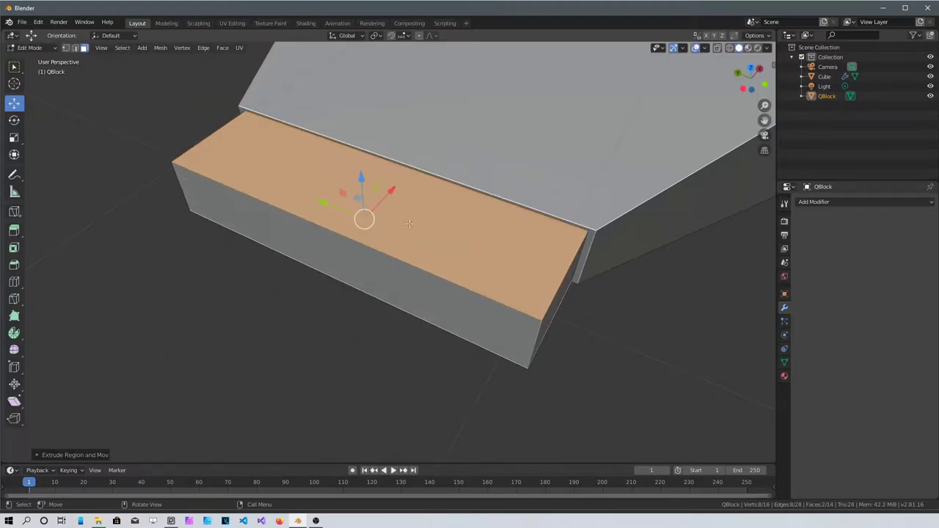
click(379, 36)
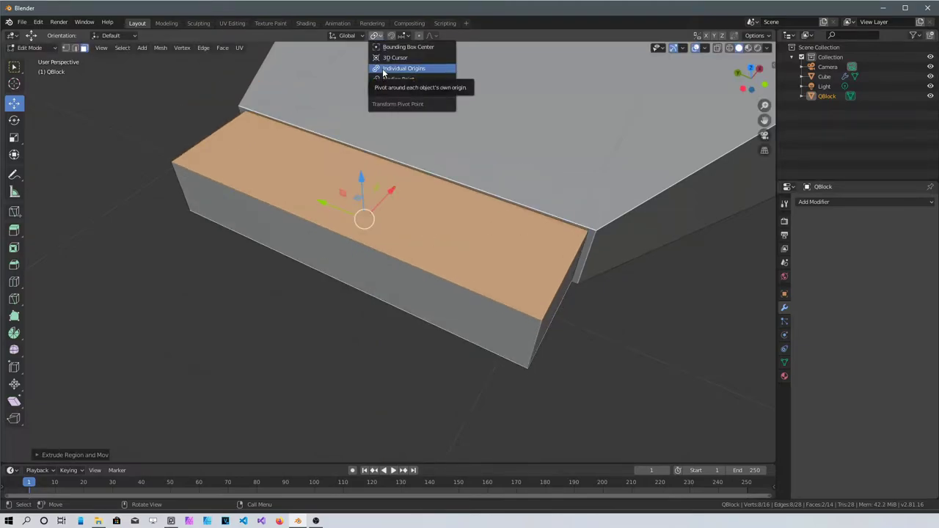
click(383, 68)
- Try extruding the side block's top and bottom faces with the Individual Origins pivot, undoing each extrusion
middle_drag(440, 220, 588, 313)
key(e)
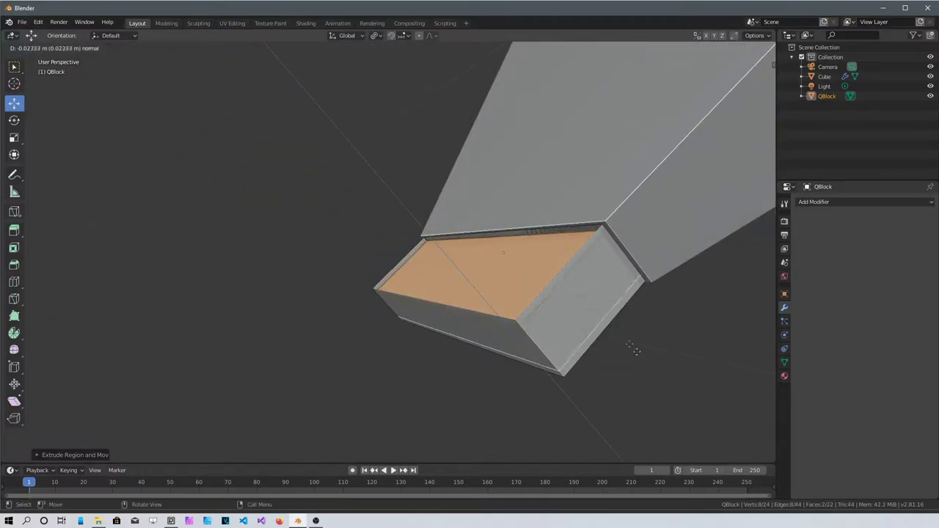
click(707, 288)
middle_drag(707, 288, 436, 134)
middle_drag(463, 200, 572, 289)
key(ctrl+z)
ctrl+middle_drag(502, 252, 470, 310)
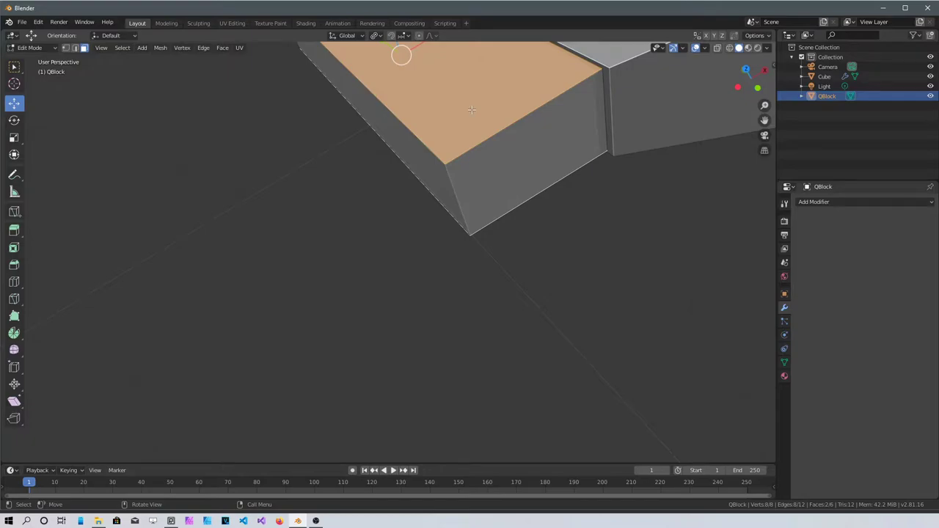
key(e)
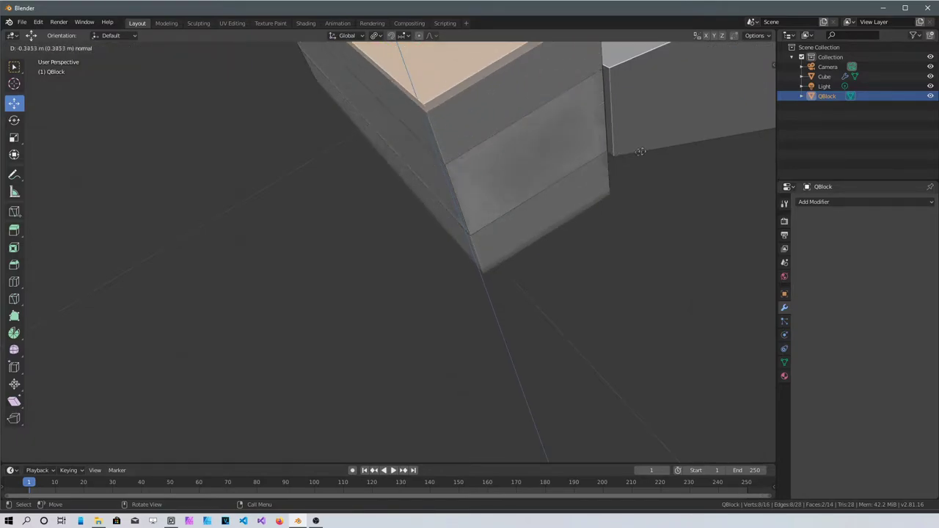
click(434, 172)
middle_drag(367, 211, 309, 250)
key(ctrl+z)
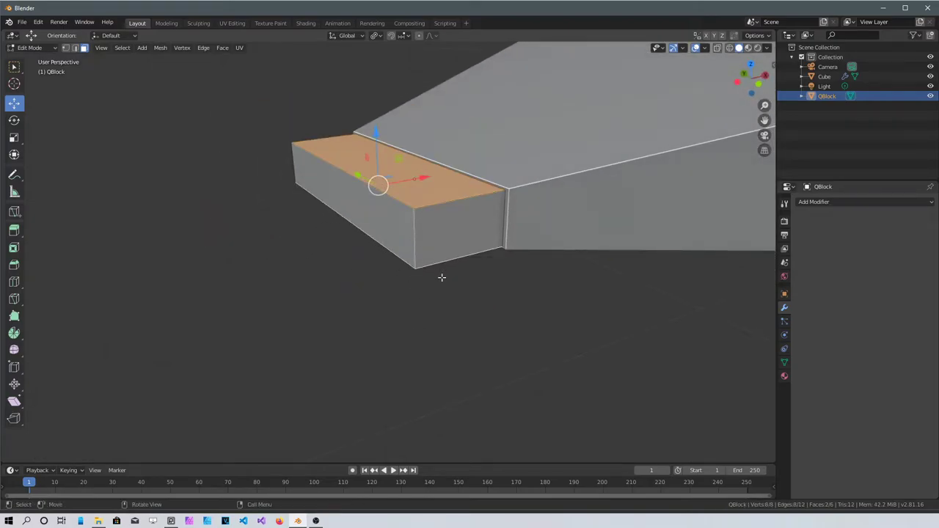
- Extrude the side block's top and bottom faces outward along their normals by a small amount
key(e)
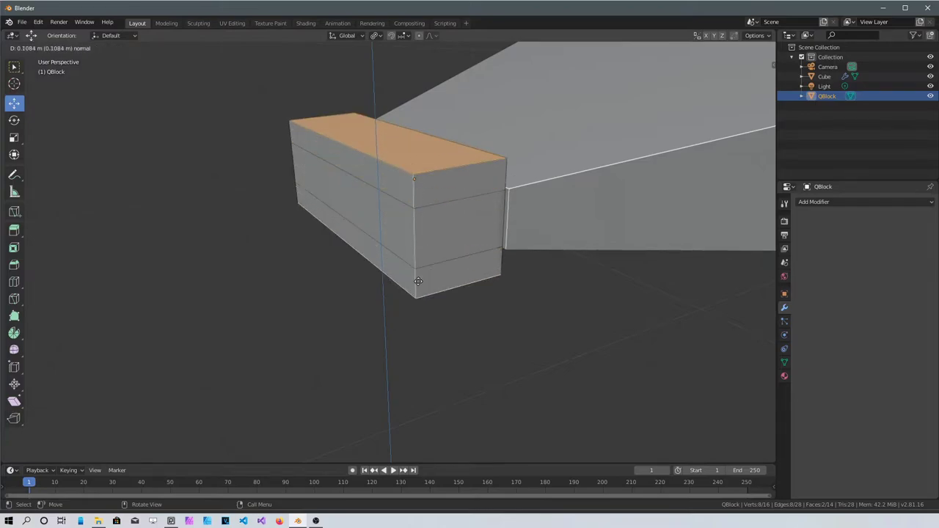
click(433, 279)
middle_drag(472, 248, 457, 130)
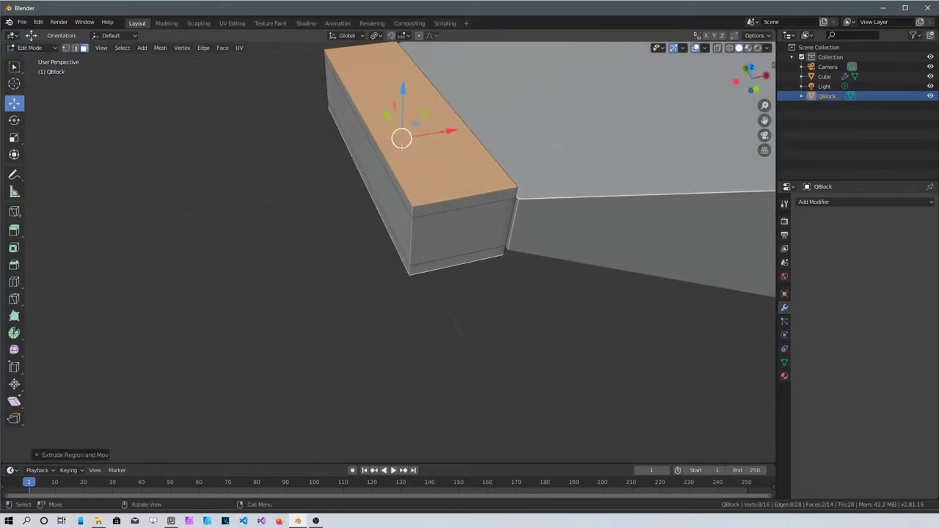
- Scale the extruded top and bottom faces along X to roughly half their width, forming sloped long edges
key(s)
key(x)
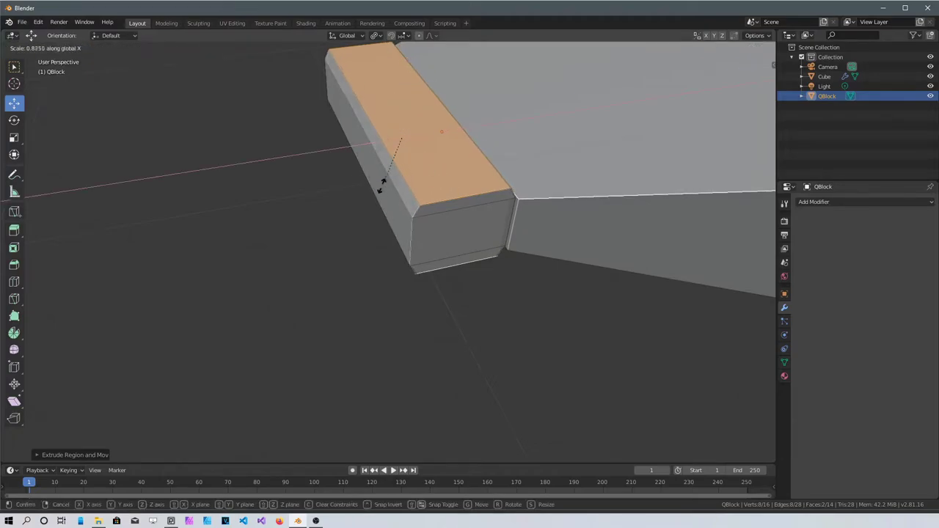
click(412, 160)
middle_drag(412, 160, 453, 157)
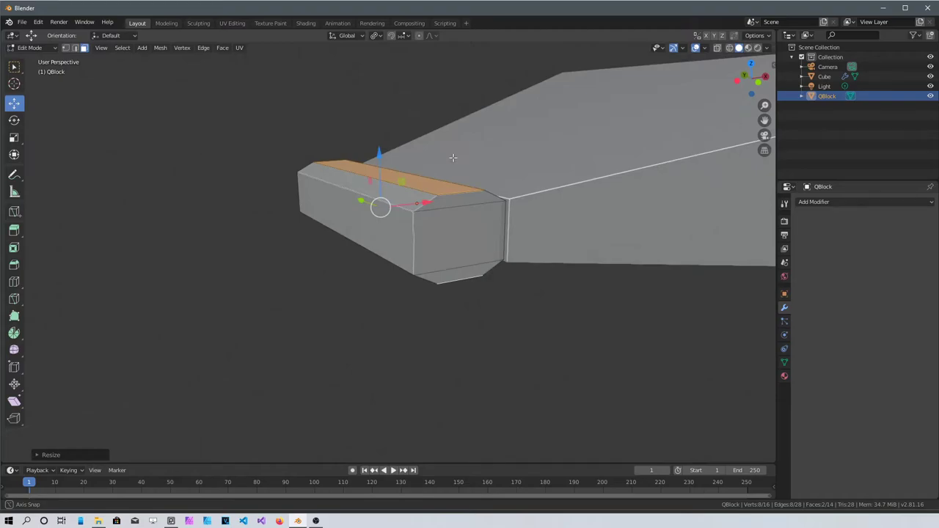
- Select only the side block's top face and raise it along Z to make the upper slopes taller
middle_drag(380, 244, 382, 133)
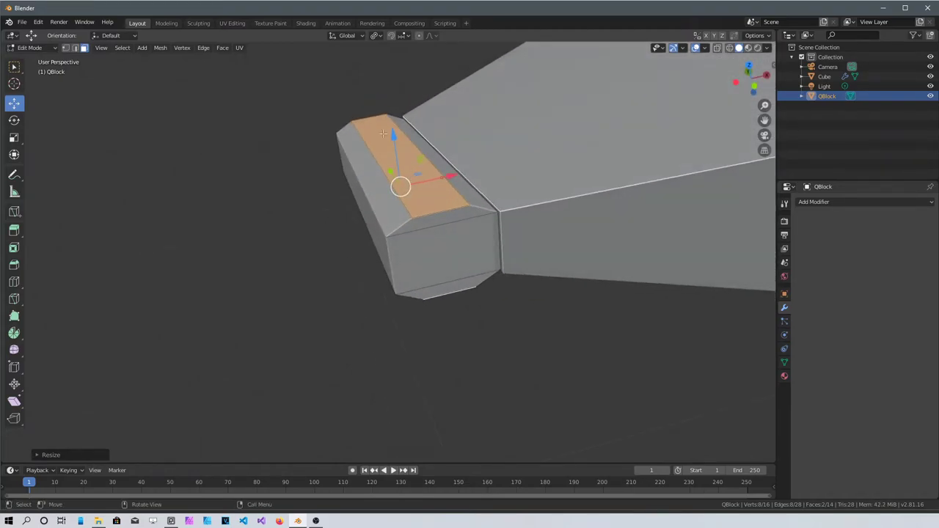
click(412, 189)
drag(391, 105, 385, 86)
- Scale the raised top face along X to about 0.62 to narrow the side block's upper ridge
middle_drag(385, 85, 433, 174)
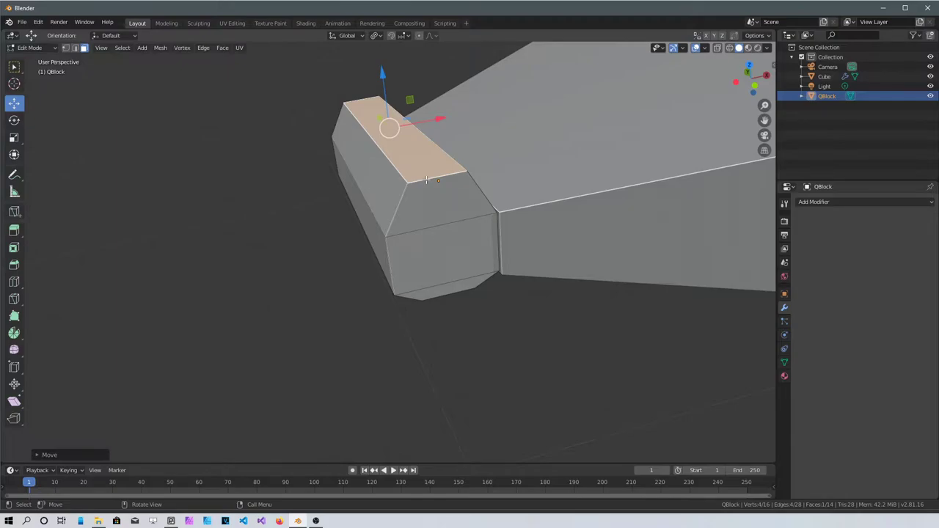
mouse_move(419, 222)
middle_down()
mouse_move(392, 220)
mouse_move(411, 219)
middle_up()
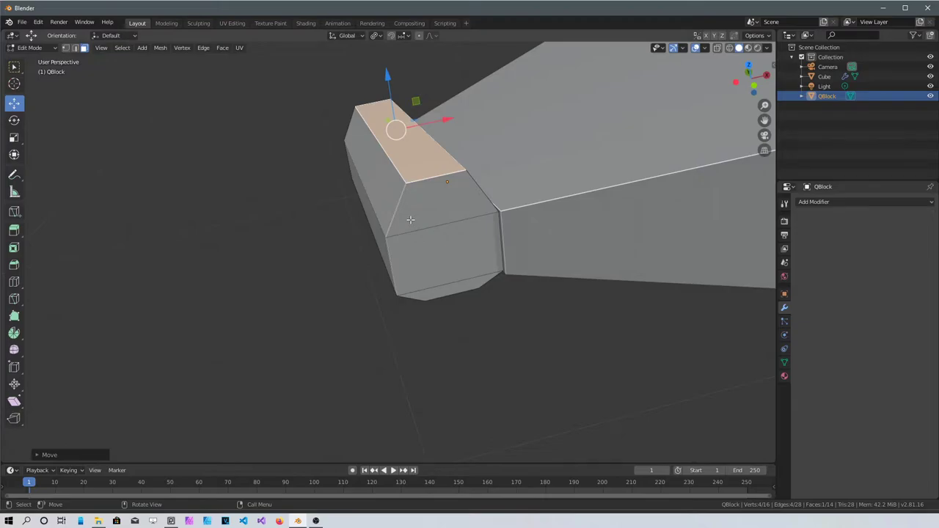
key(s)
key(x)
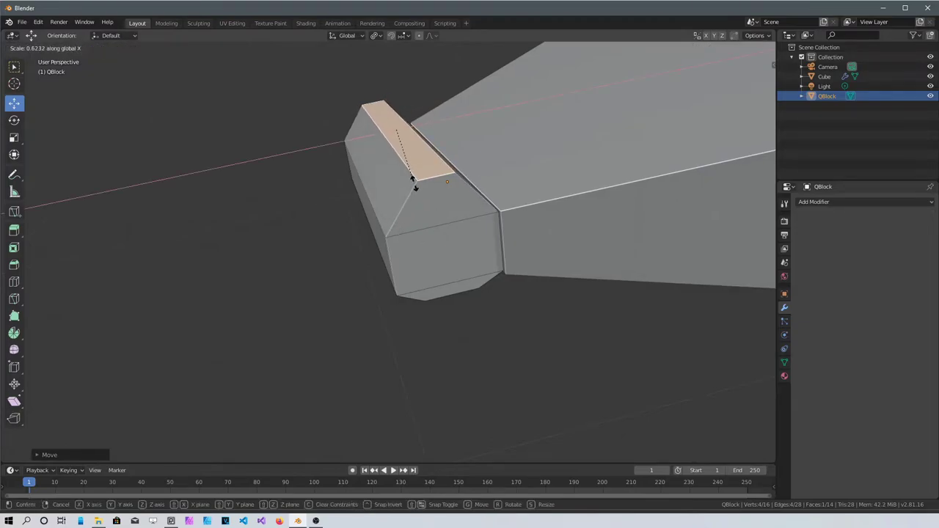
click(414, 187)
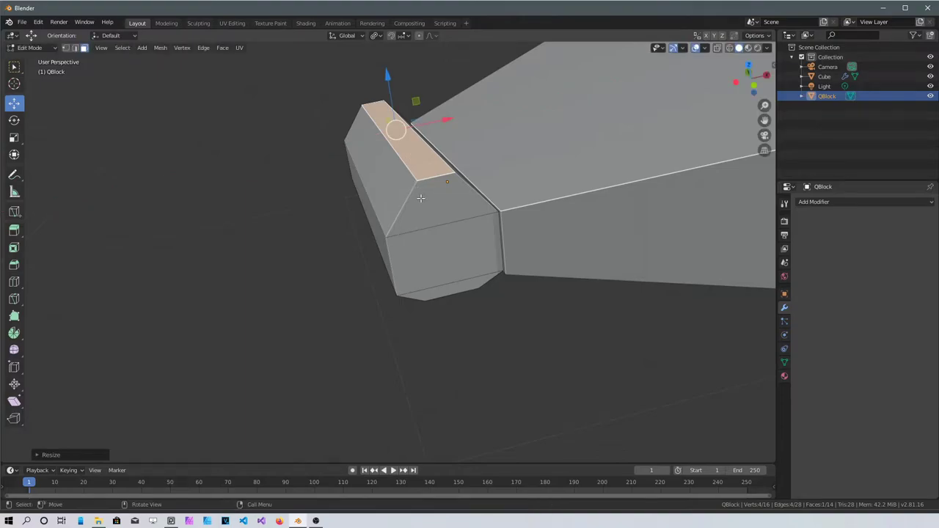
- Extrude the side block's top ridge face slightly upward and scale it along X to form a narrower ridge
key(e)
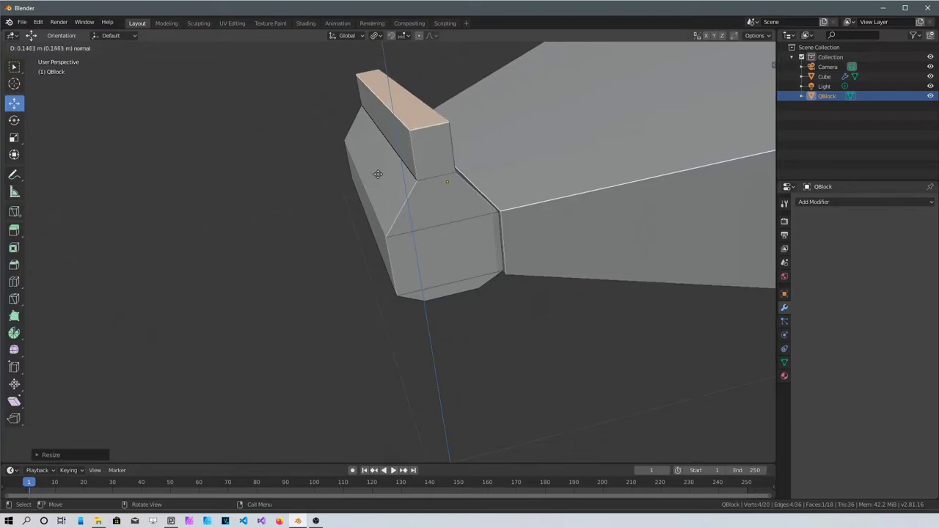
click(397, 171)
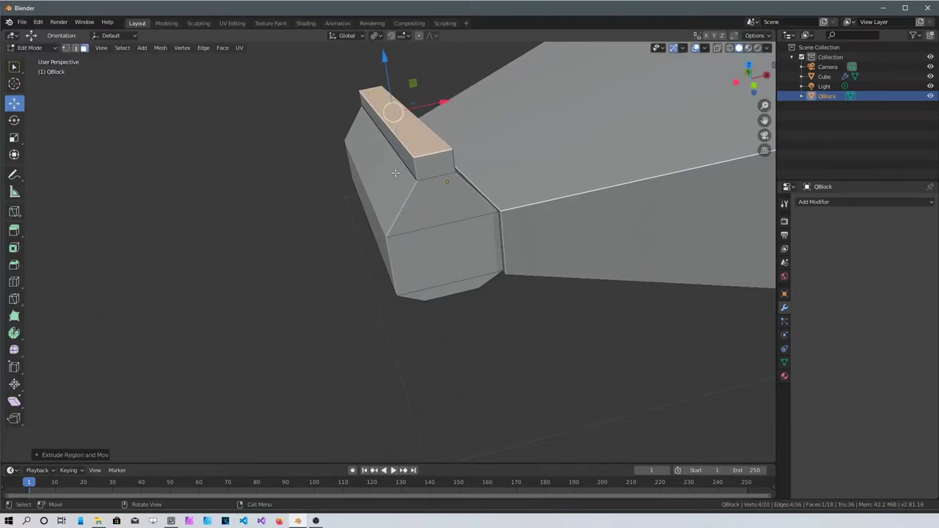
key(s)
key(x)
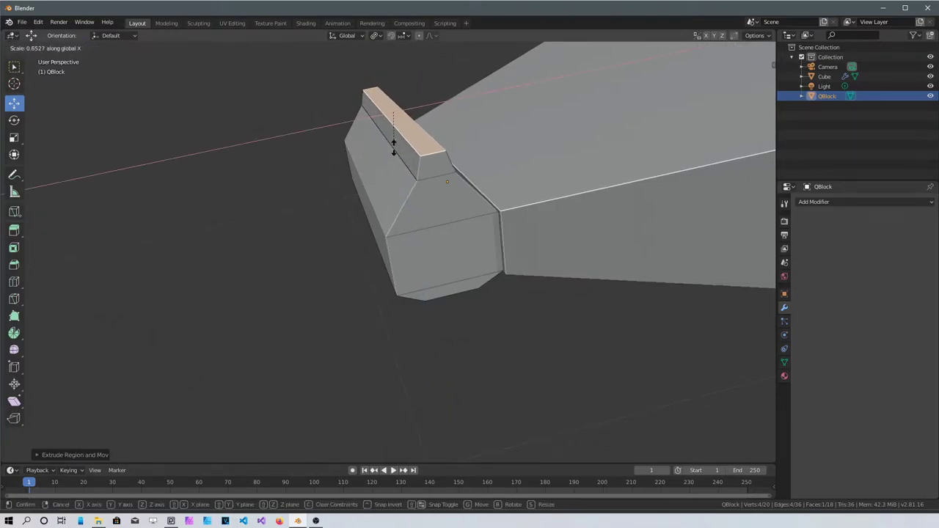
click(394, 124)
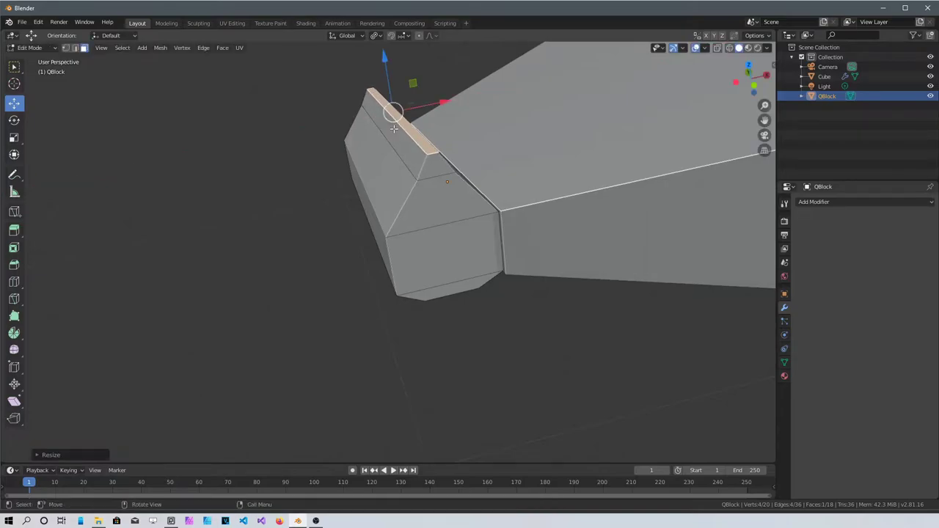
- Extrude the narrow ridge face upward into a tall thin fin and shift its top face outward along X
key(e)
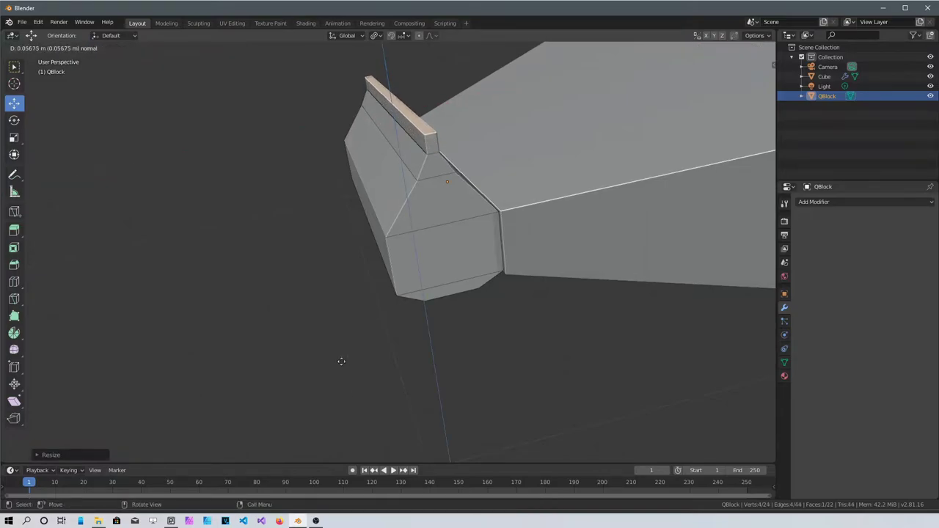
click(203, 404)
middle_drag(205, 401, 340, 4)
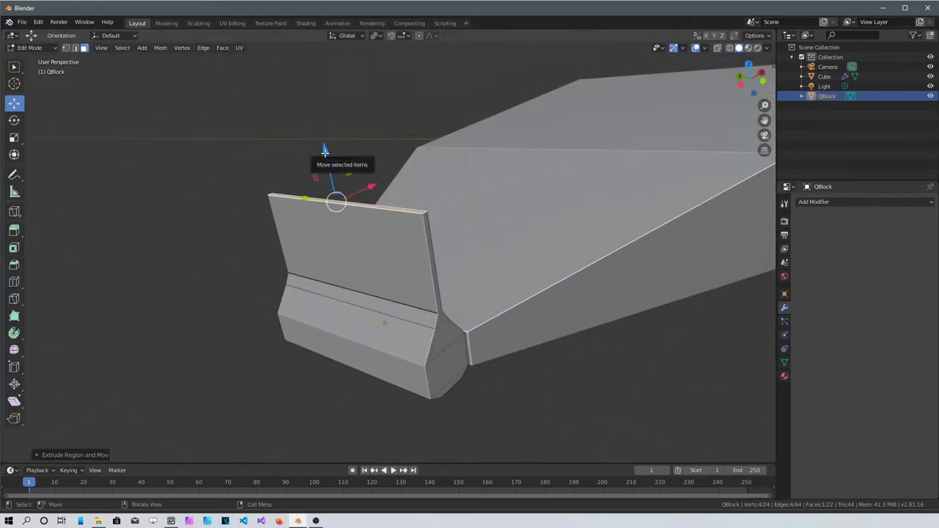
drag(327, 152, 321, 50)
middle_drag(321, 50, 349, 228)
drag(385, 88, 222, 201)
middle_drag(222, 201, 305, 254)
- Select the short edge at one upper corner of the fin and move it to reshape the fin's end
click(224, 222)
shift+right_click(223, 222)
drag(224, 222, 176, 266)
middle_drag(176, 265, 346, 290)
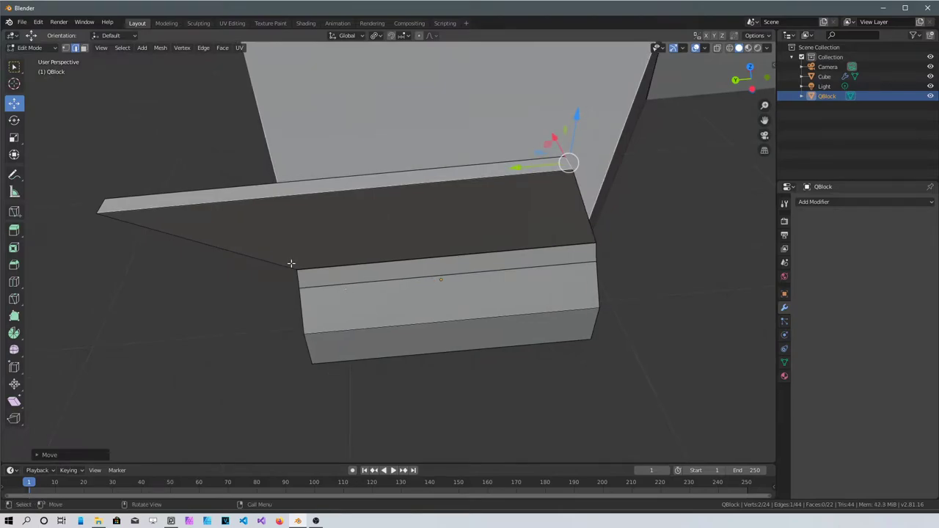
- Bevel the shifted short edge at the fin's upper corner
middle_drag(292, 263, 290, 240)
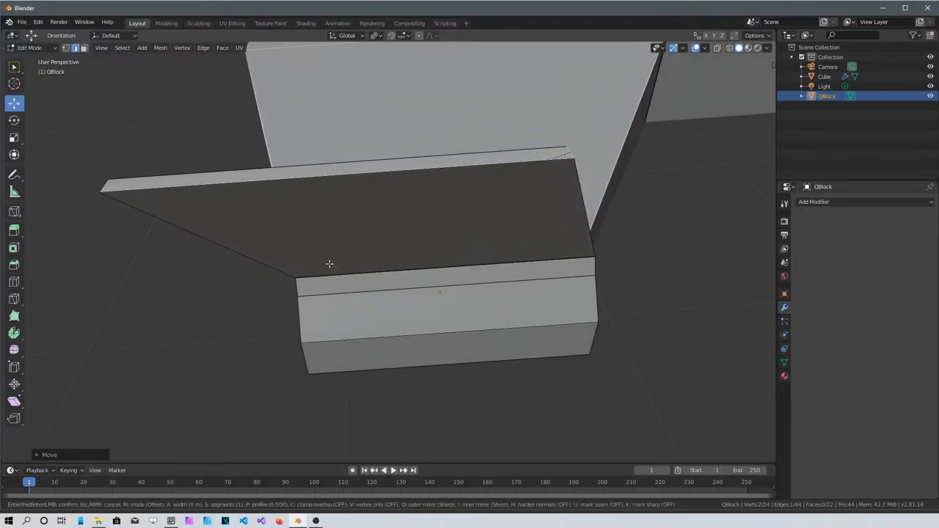
key(ctrl+b)
click(230, 391)
middle_drag(230, 388, 294, 222)
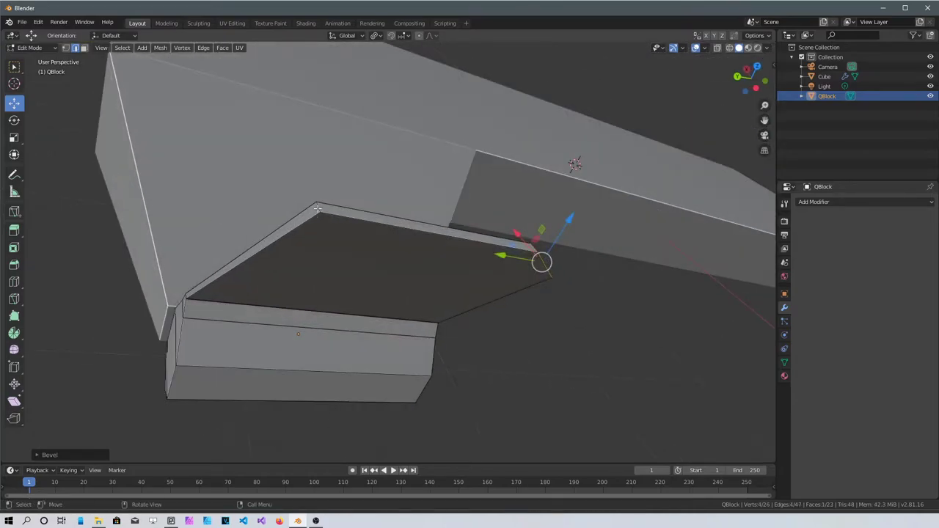
- Move the short edge at the fin's opposite upper corner along Y to narrow the fin's outer end
click(317, 209)
drag(270, 198, 375, 210)
middle_drag(374, 211, 254, 264)
- Select the four stacked faces on one end of the side block and extrude them outward along their normals
scroll(323, 276, up, 5)
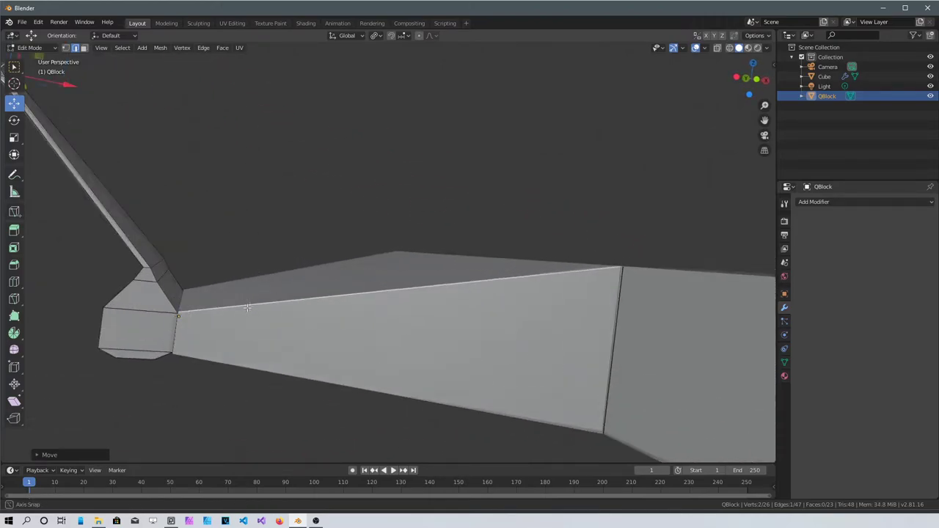
middle_drag(367, 282, 391, 288)
click(138, 311)
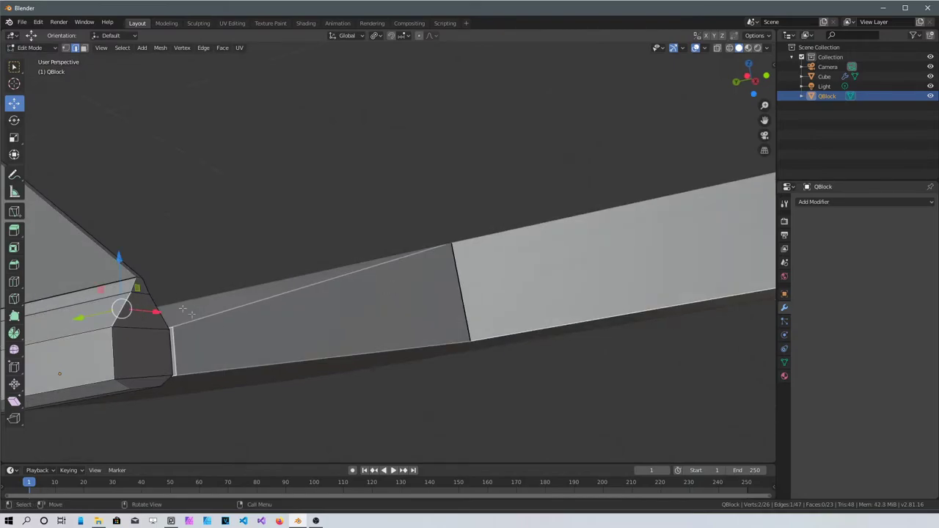
key(3)
click(136, 310)
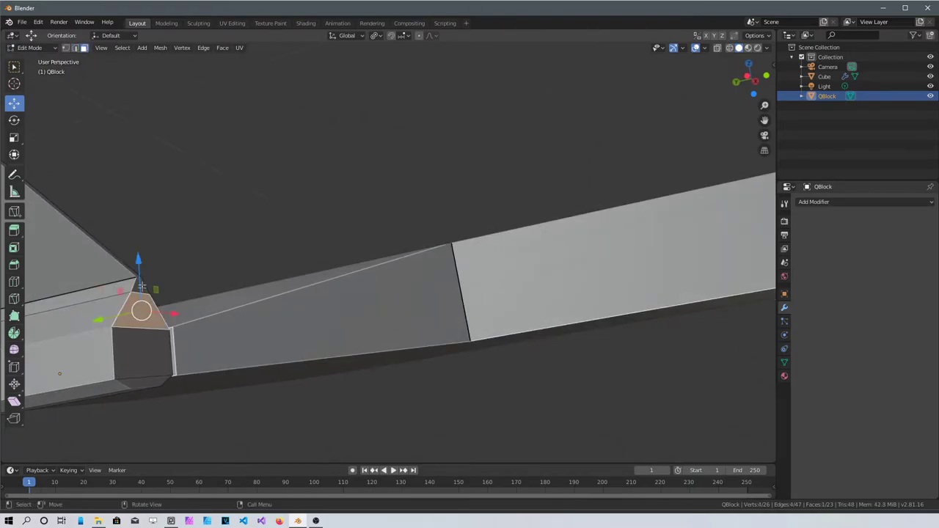
shift+click(155, 367)
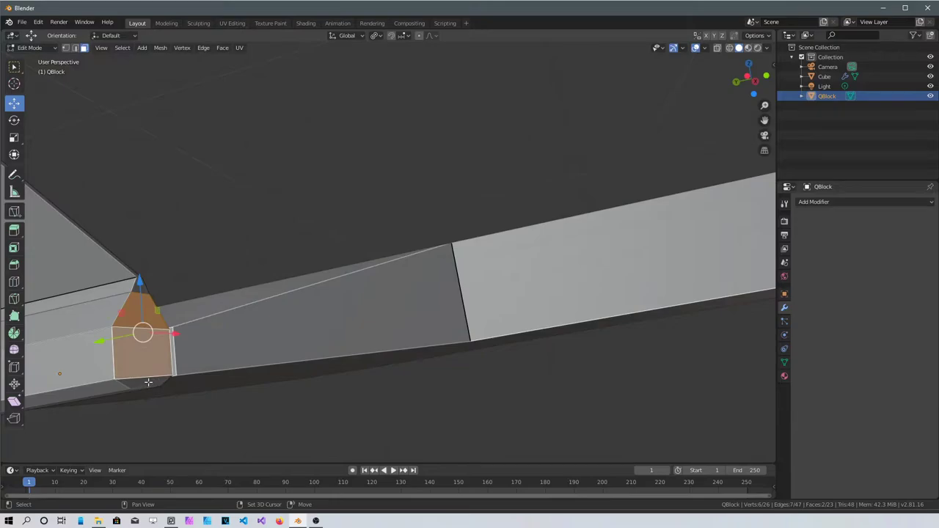
shift+click(148, 382)
shift+click(141, 282)
middle_drag(141, 281, 446, 272)
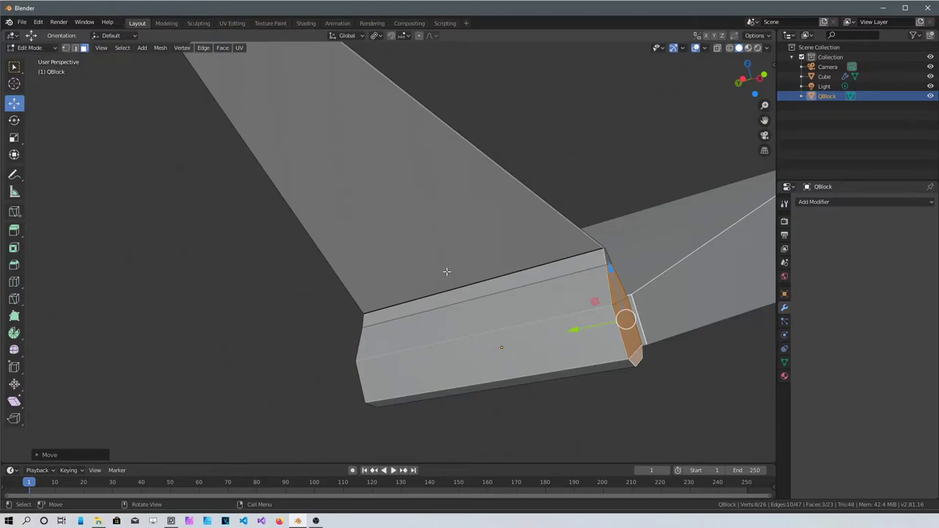
middle_drag(446, 271, 446, 271)
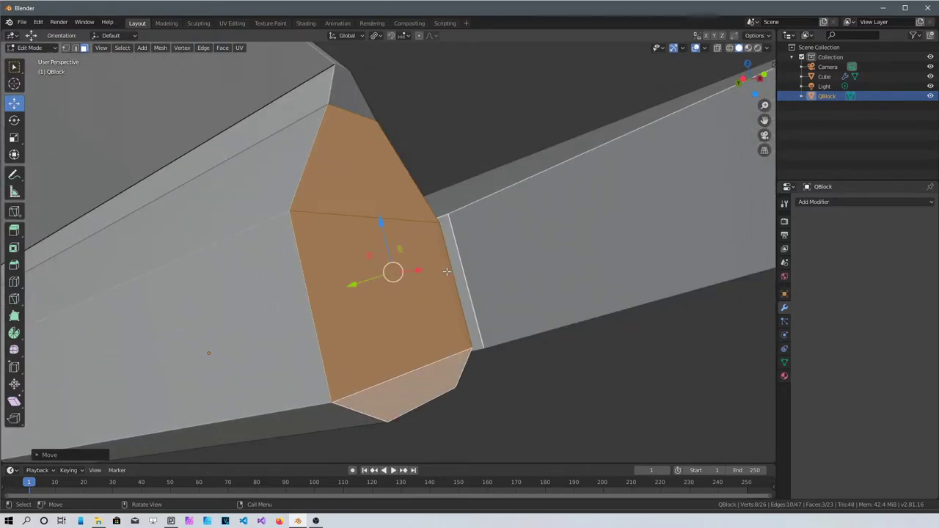
shift+click(353, 92)
mouse_move(469, 242)
middle_down()
mouse_move(501, 241)
mouse_move(486, 250)
middle_up()
key(e)
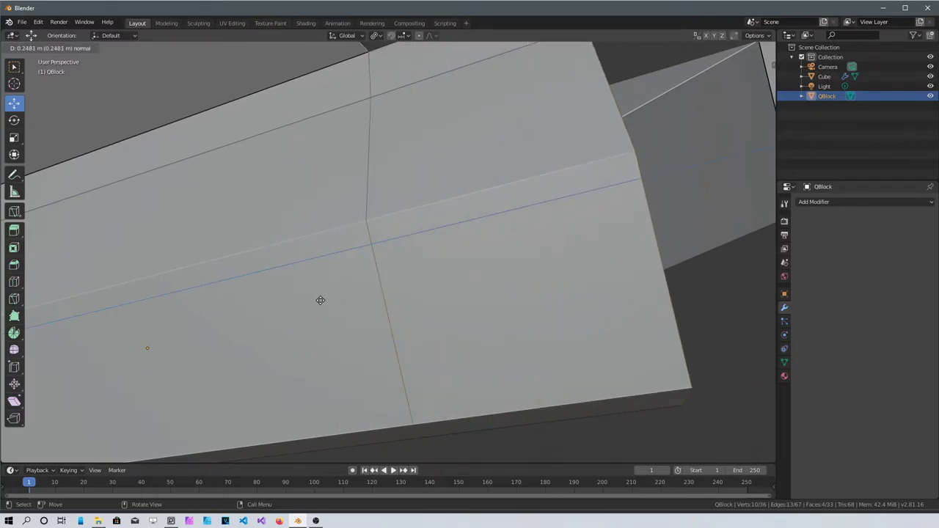
click(540, 250)
middle_drag(540, 250, 511, 321)
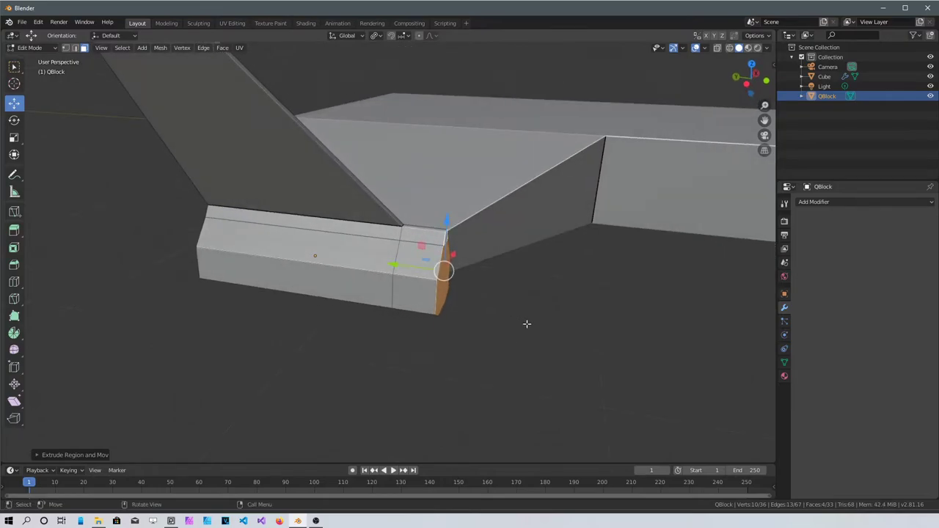
- Scale the extruded end faces down uniformly to give the side block a tapered tip
key(s)
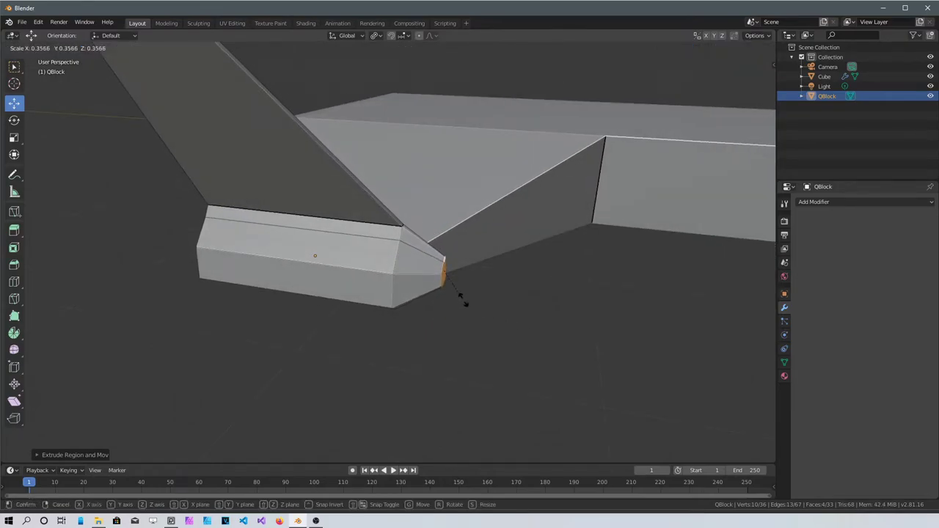
click(466, 302)
click(509, 313)
middle_drag(509, 312, 496, 345)
middle_drag(580, 342, 220, 322)
middle_drag(37, 339, 300, 296)
middle_drag(394, 343, 468, 207)
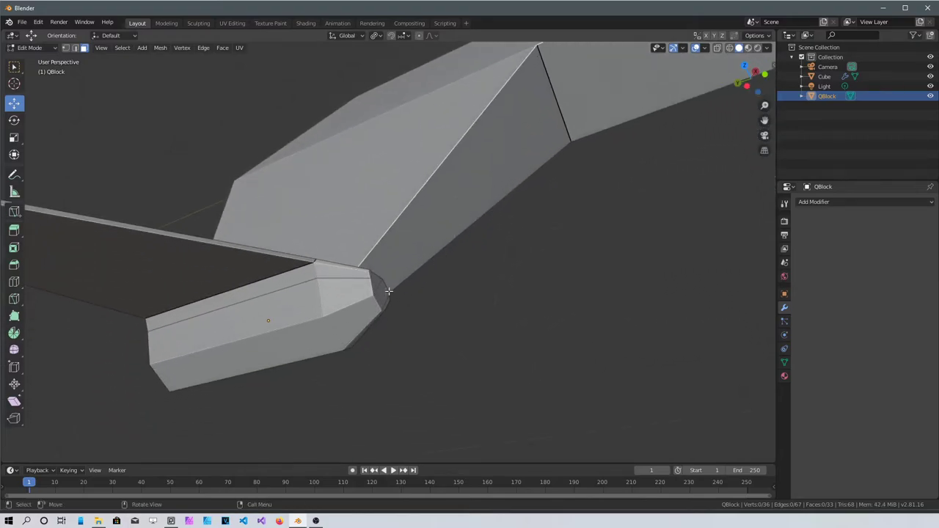
- Extrude the central face of the tapered tip into a long thin rod and scale its end face down
click(380, 295)
key(e)
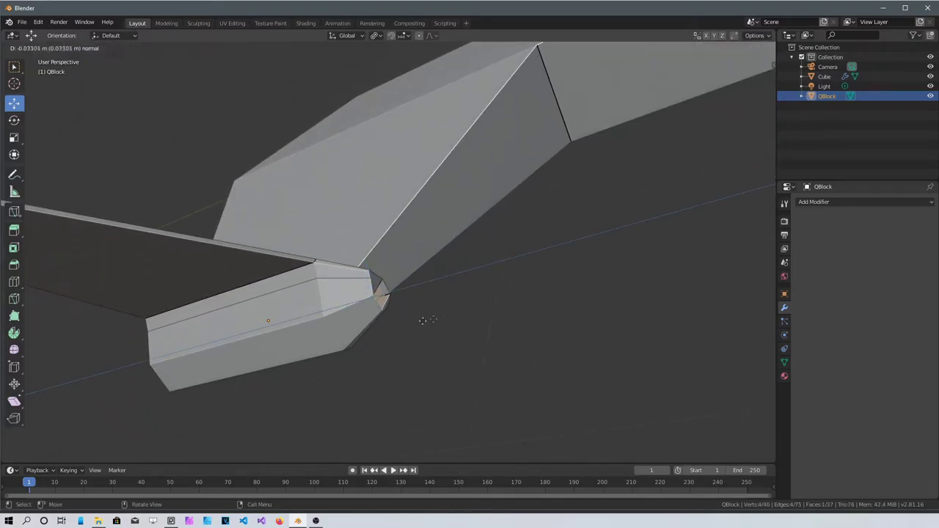
click(227, 362)
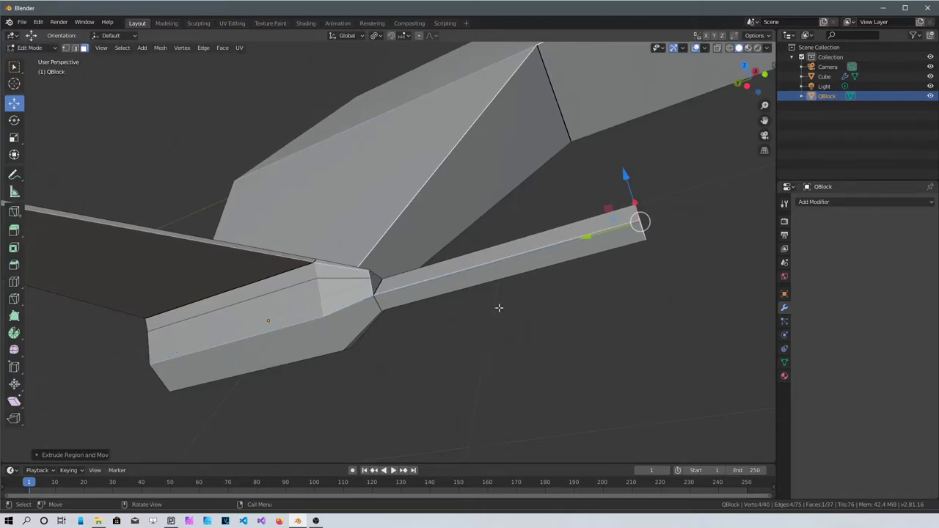
key(s)
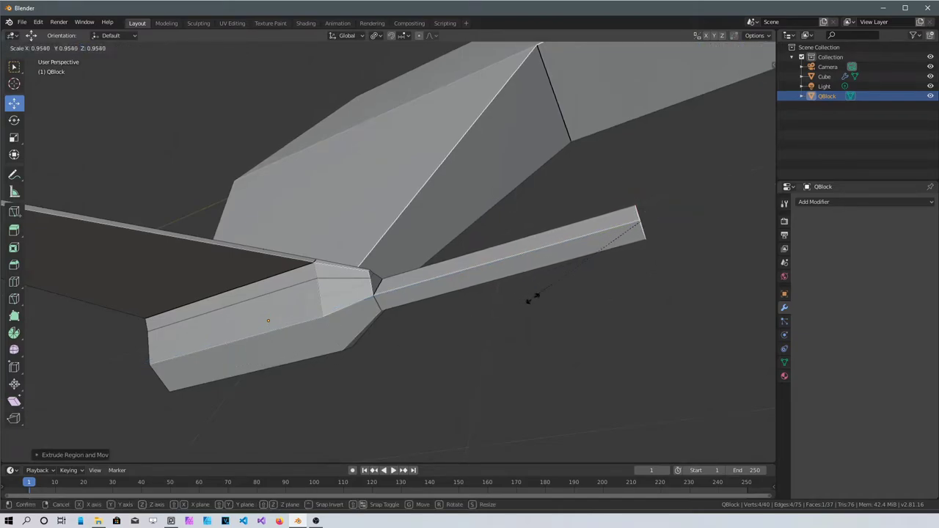
click(599, 282)
- Extrude the rod's end face slightly and scale it up to form a short flare
key(e)
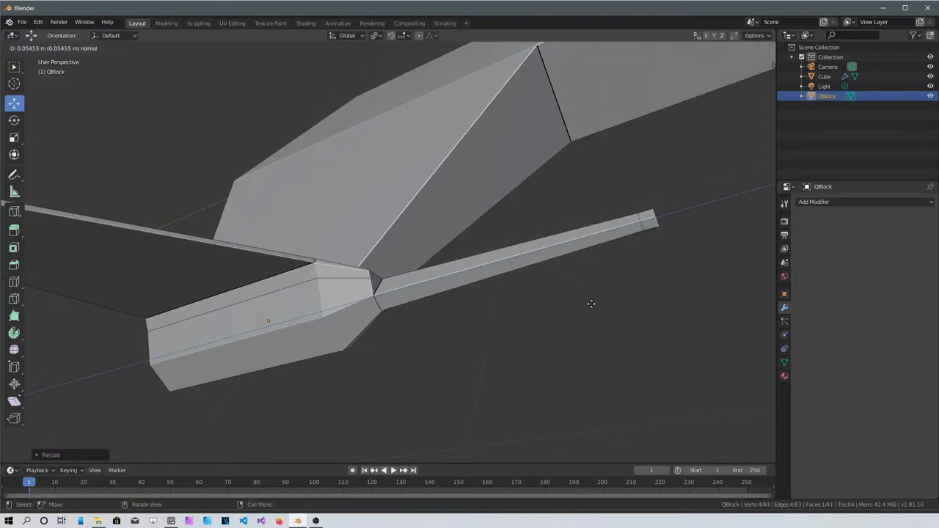
click(596, 304)
key(s)
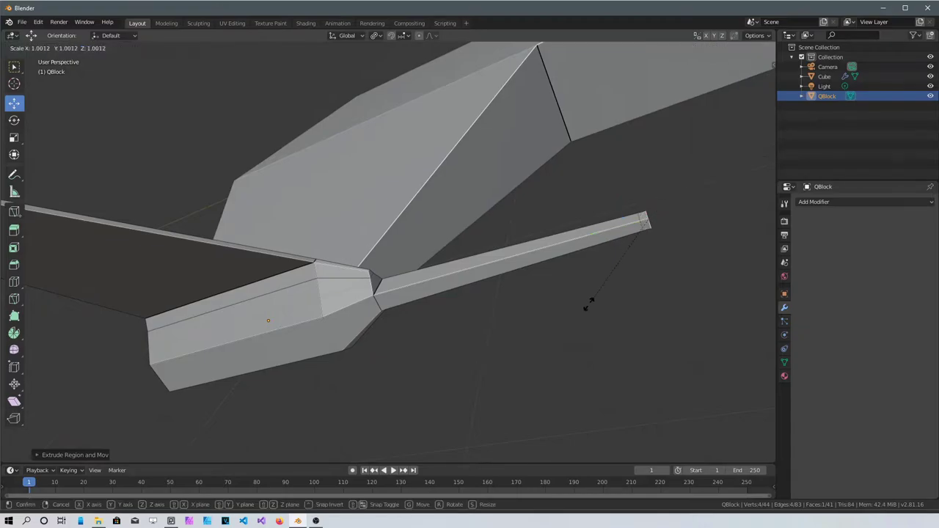
click(522, 351)
- Extrude the flare into a thicker straight section and close it with a short extrusion scaled down at its end
key(e)
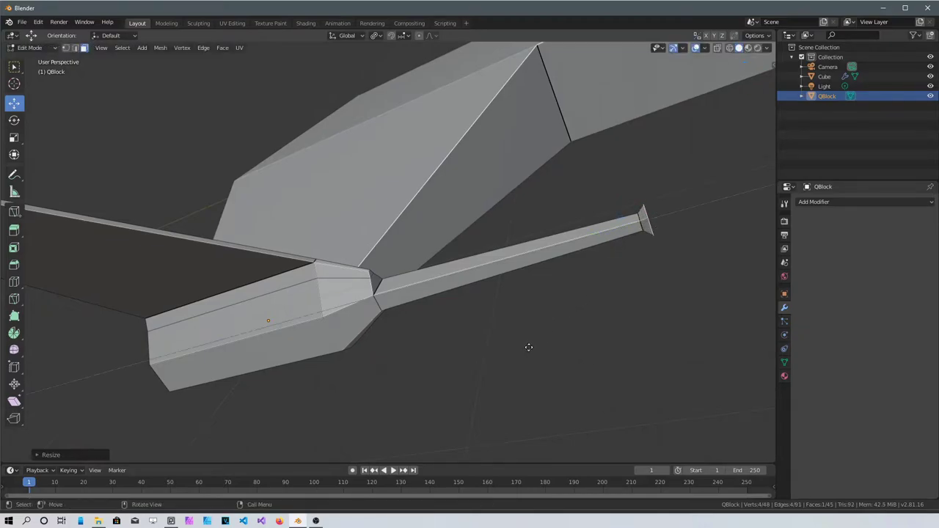
click(499, 361)
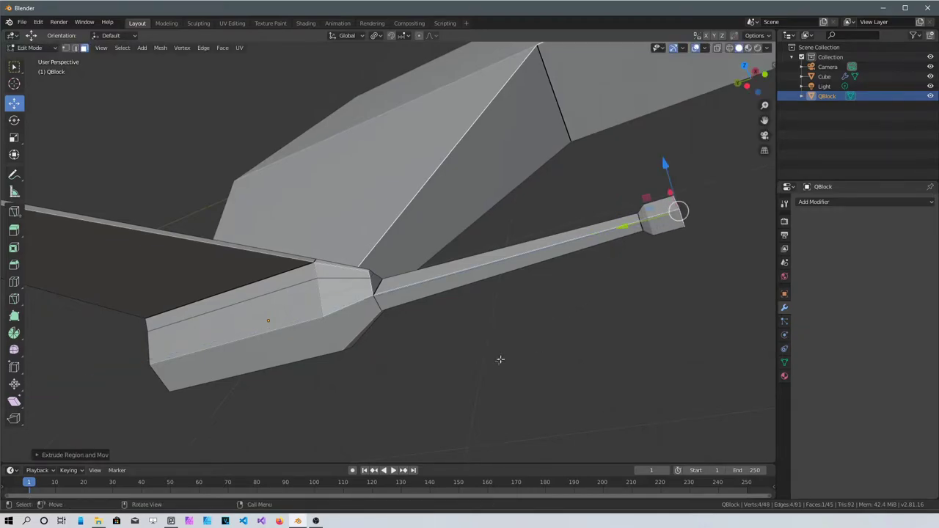
key(e)
click(486, 362)
key(s)
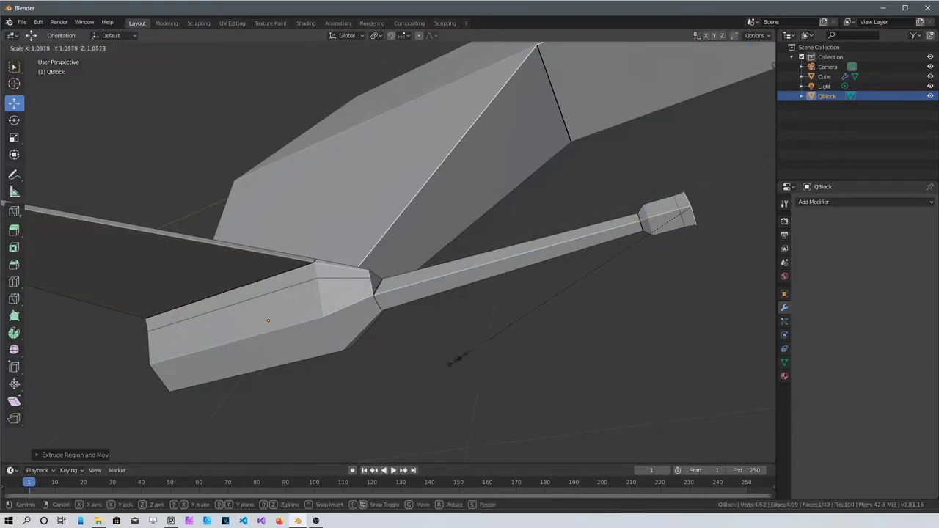
click(565, 320)
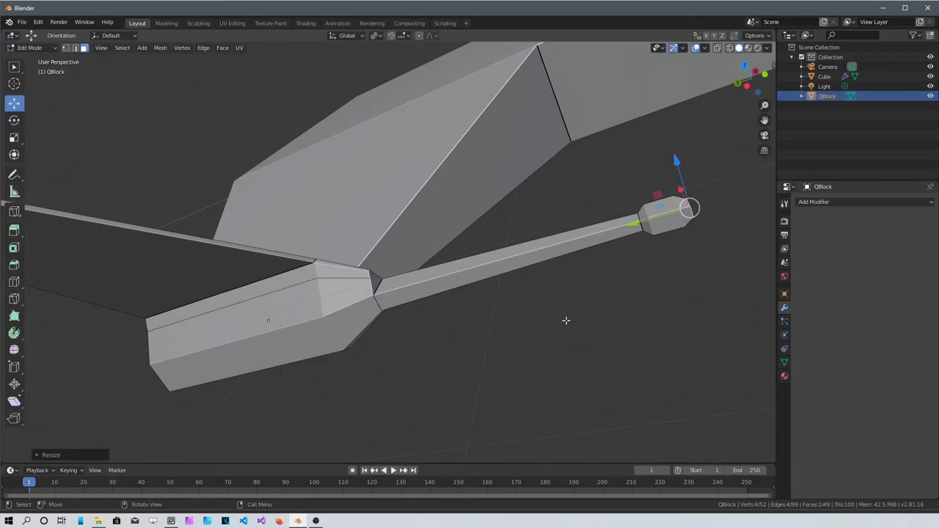
- Extrude the rod's tapered end face into a narrow neck and add one more short segment
key(e)
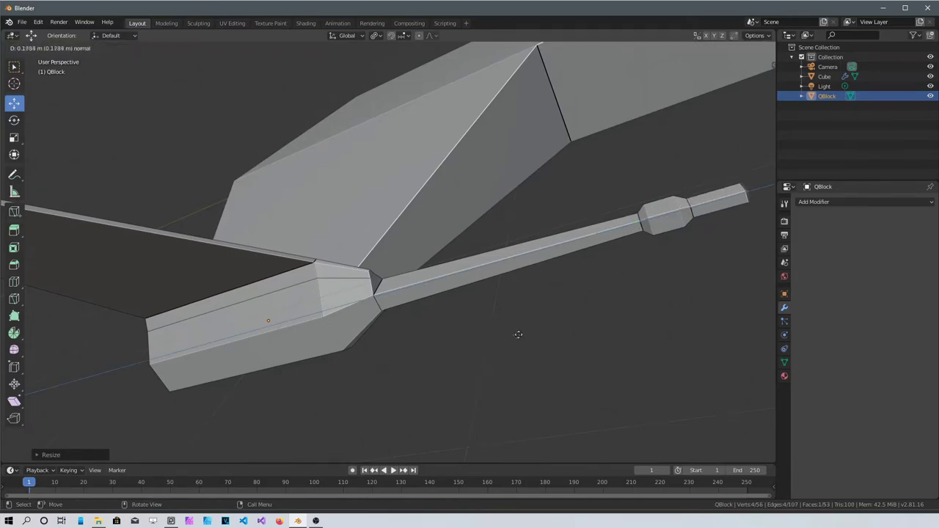
click(544, 331)
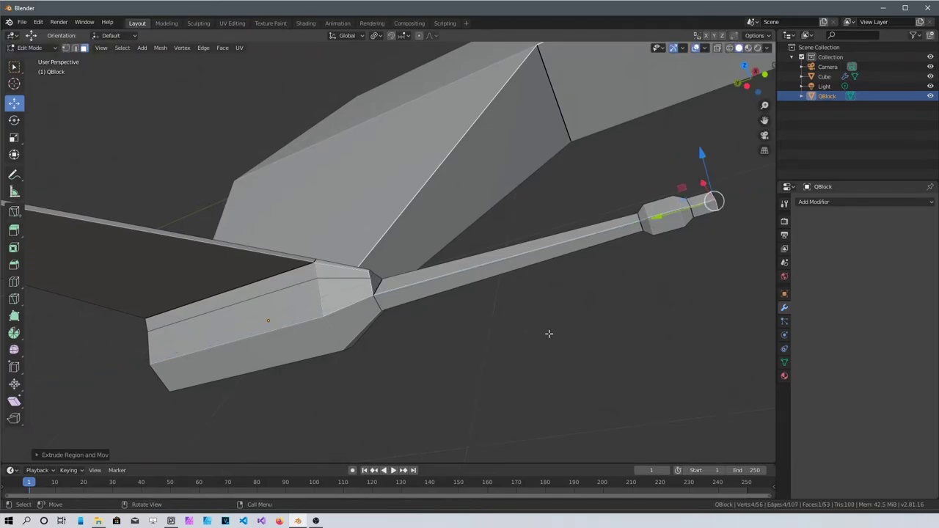
key(e)
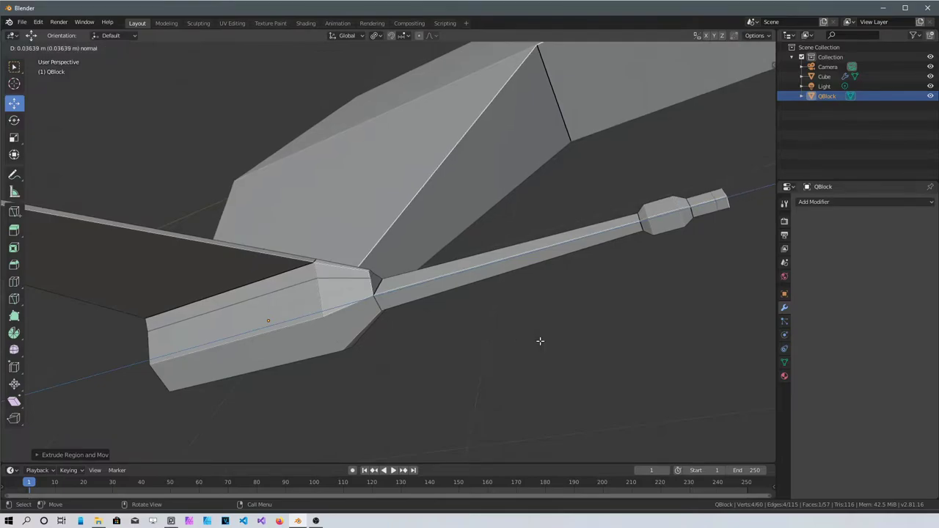
click(540, 340)
key(e)
click(526, 348)
key(ctrl+z)
- Scale the neck's end face up into a flare and extrude it into a thicker straight section
key(s)
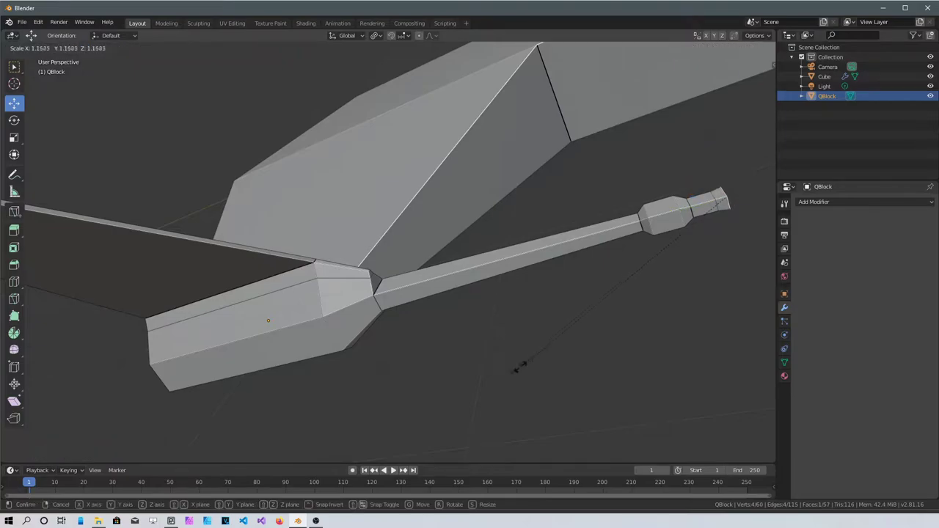
click(480, 382)
key(e)
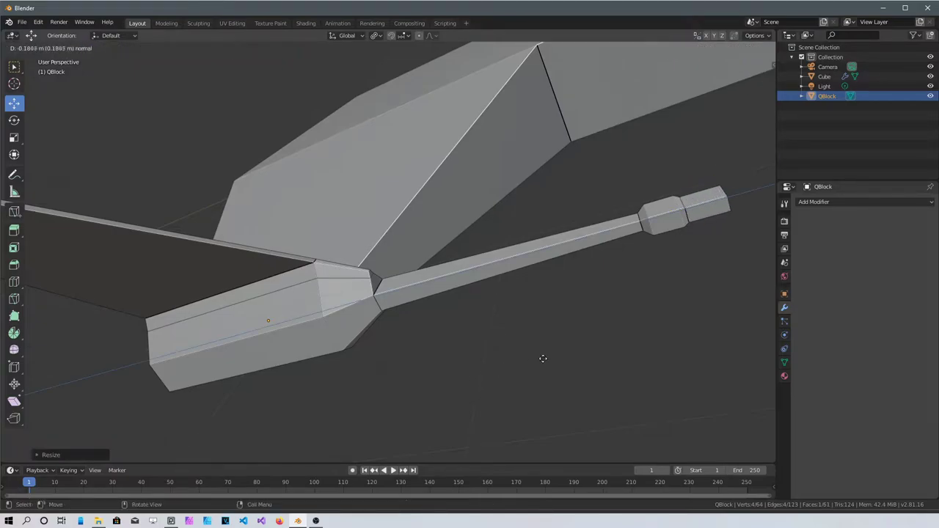
click(454, 385)
- Extrude the rod's outermost face again to add a short segment at the tip
middle_drag(454, 385, 550, 327)
scroll(490, 262, up, 4)
scroll(490, 262, up, 2)
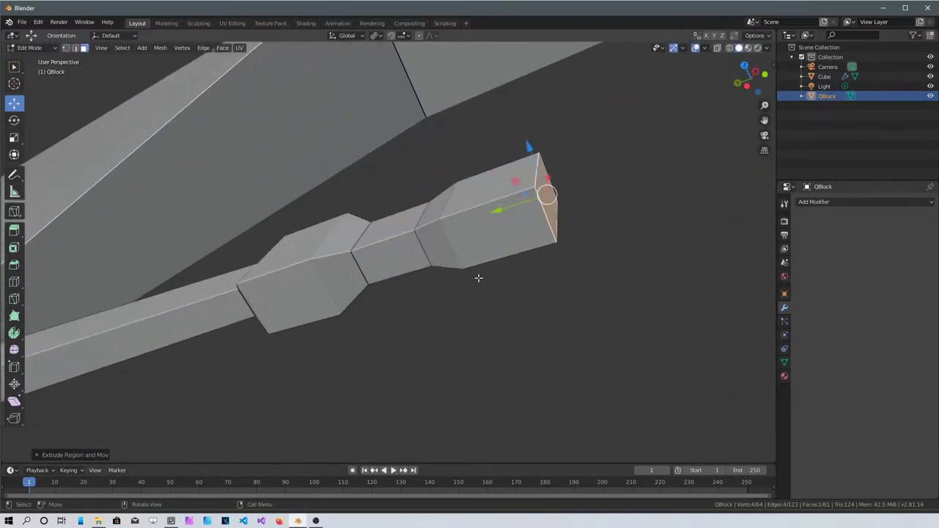
key(e)
click(447, 298)
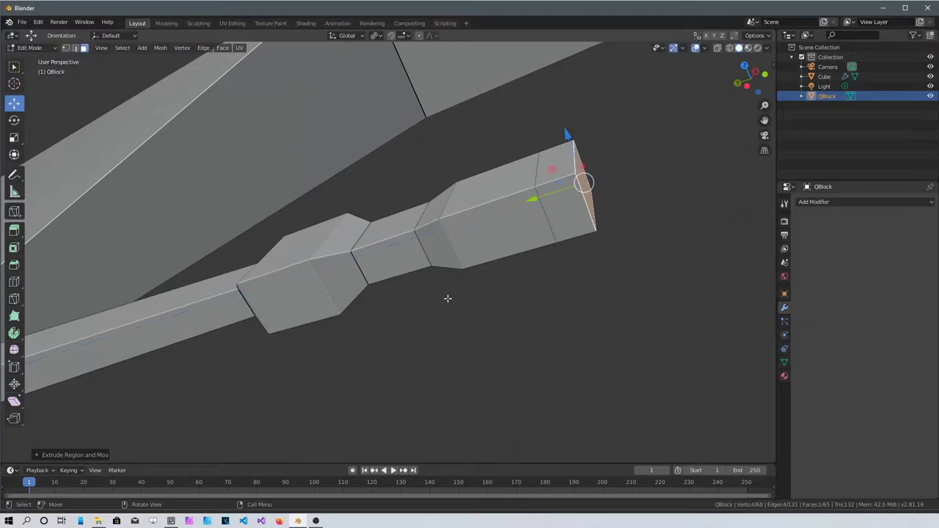
- Scale the rod's outermost end face down to taper the tip and inset that face to leave a narrow rim
key(s)
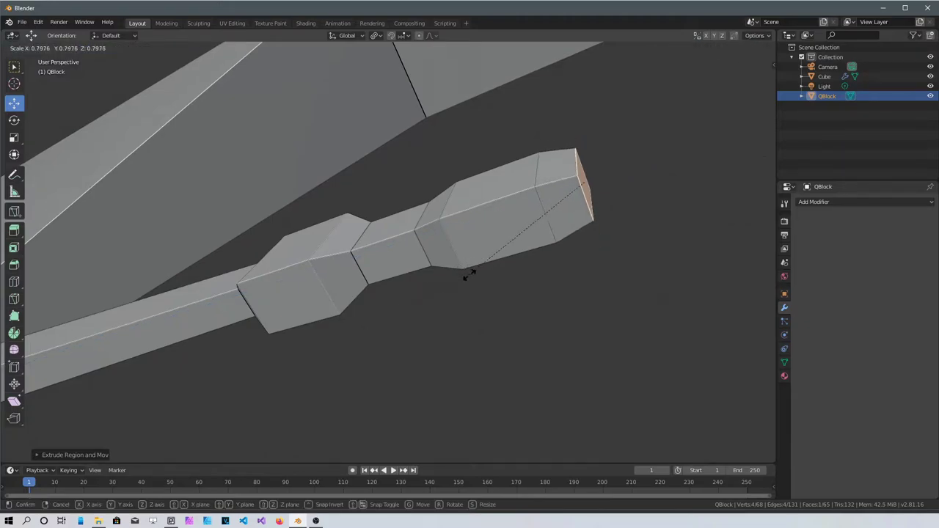
click(503, 262)
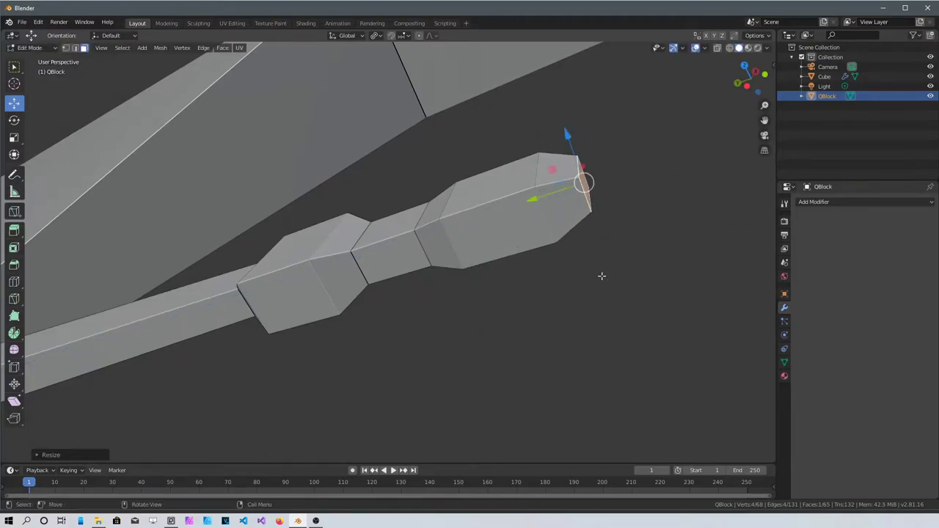
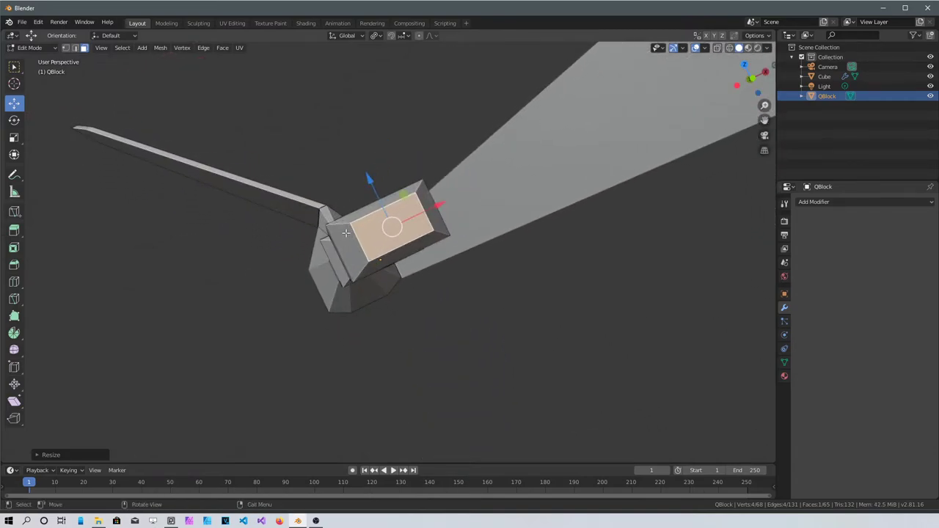
key(i)
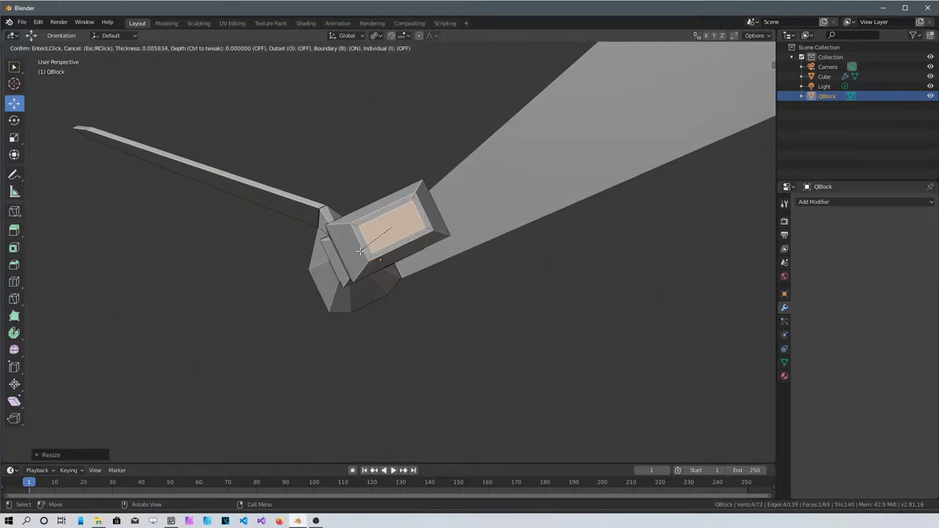
click(332, 292)
- Extrude the inset tip face and push it about 0.15 m along Y into the rod to hollow the end
middle_drag(332, 291, 374, 289)
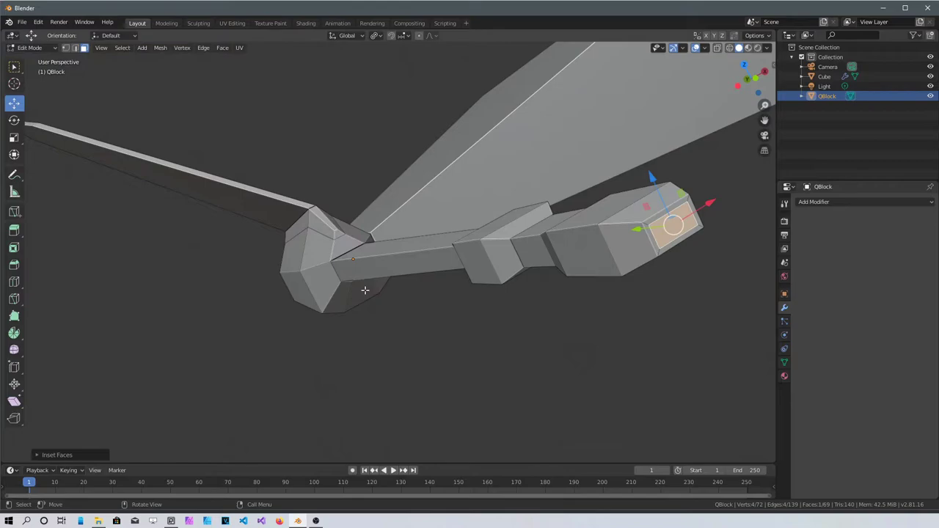
key(e)
click(363, 290)
key(g)
key(y)
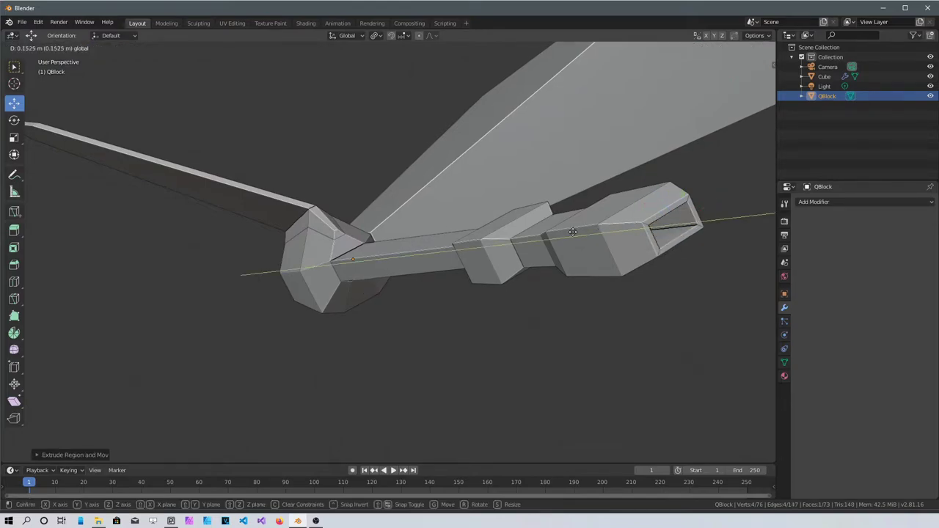
click(582, 232)
- Delete the face at the bottom of the hollow in the rod's tip
middle_drag(565, 310, 572, 256)
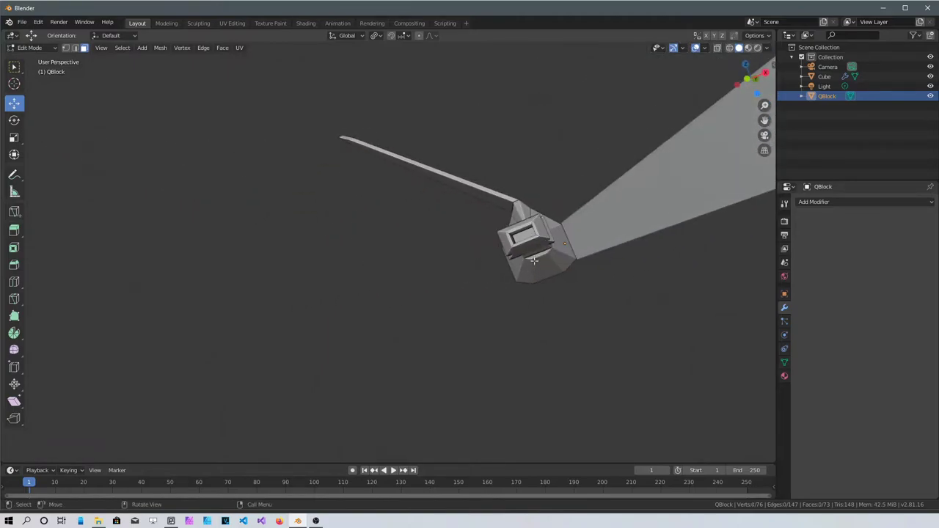
click(522, 236)
key(x)
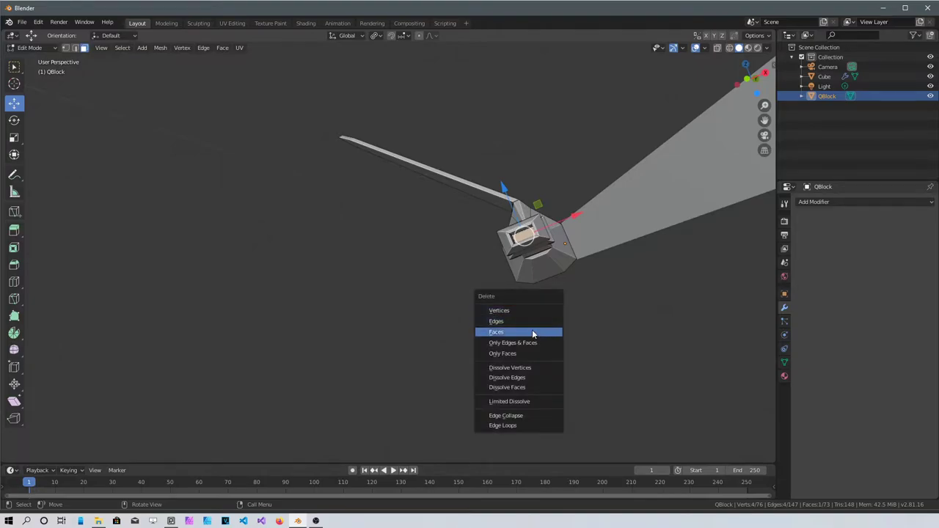
click(532, 332)
middle_drag(426, 287, 409, 191)
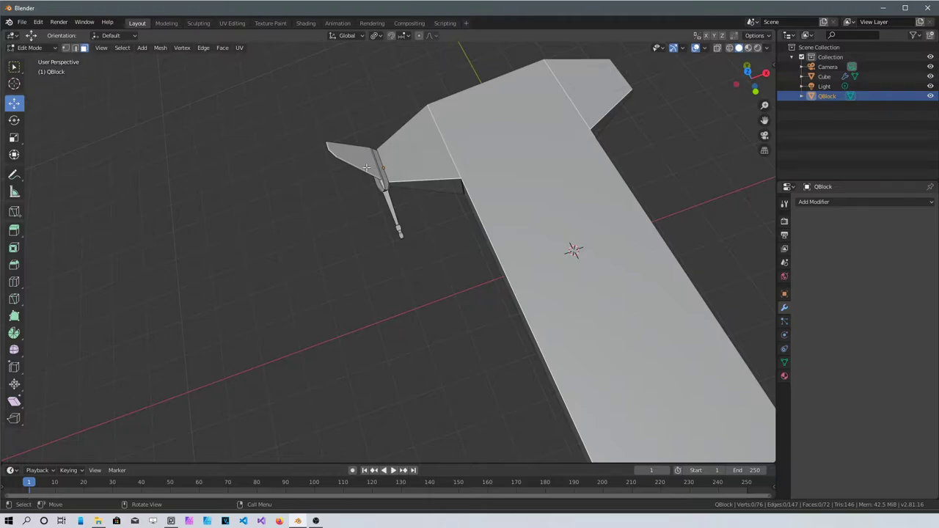
- In object mode, draw a long thin QBlocker cube over the side block's lower outer face from the left orthographic view
scroll(374, 213, up, 5)
middle_drag(371, 210, 359, 280)
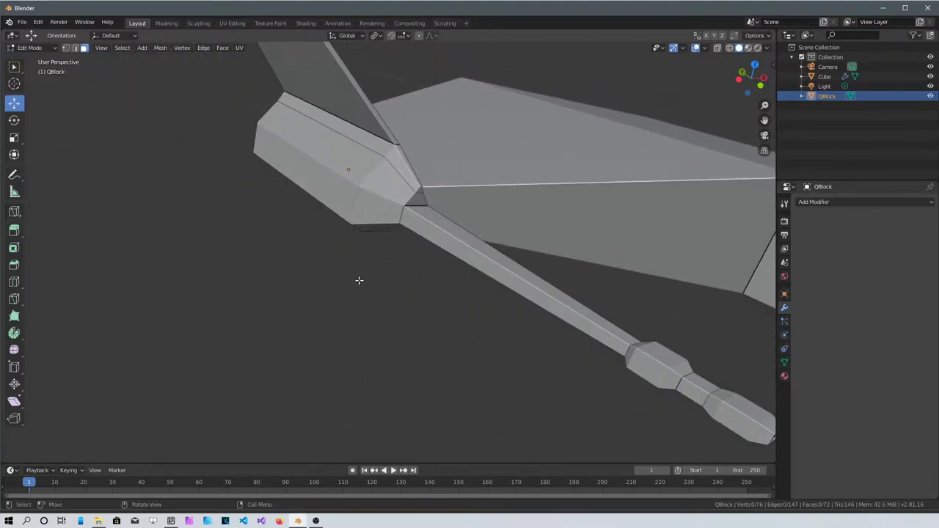
middle_drag(459, 310, 592, 256)
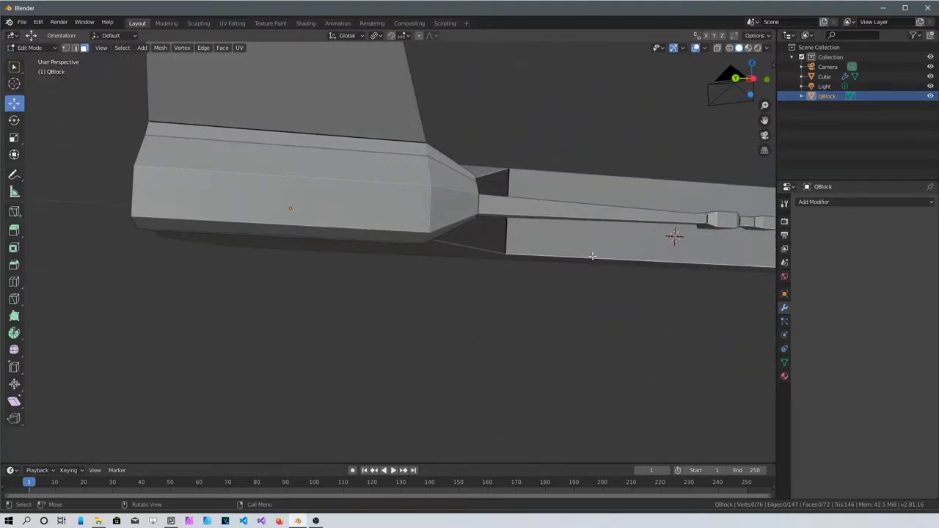
key(KP_3)
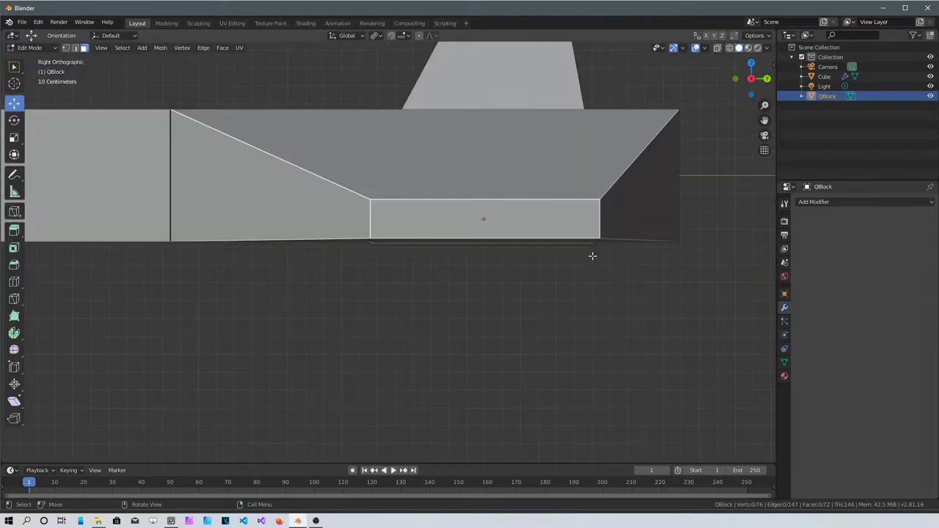
key(ctrl+KP_3)
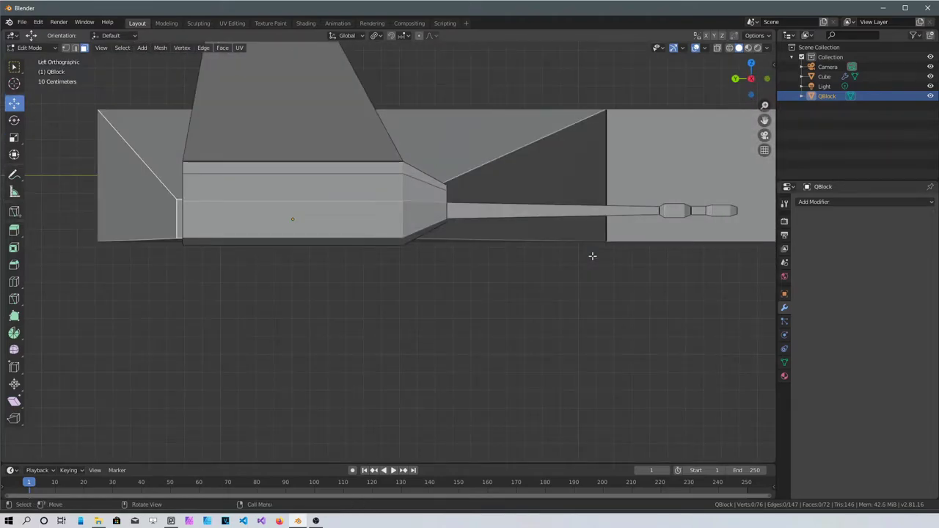
shift+middle_drag(390, 260, 478, 309)
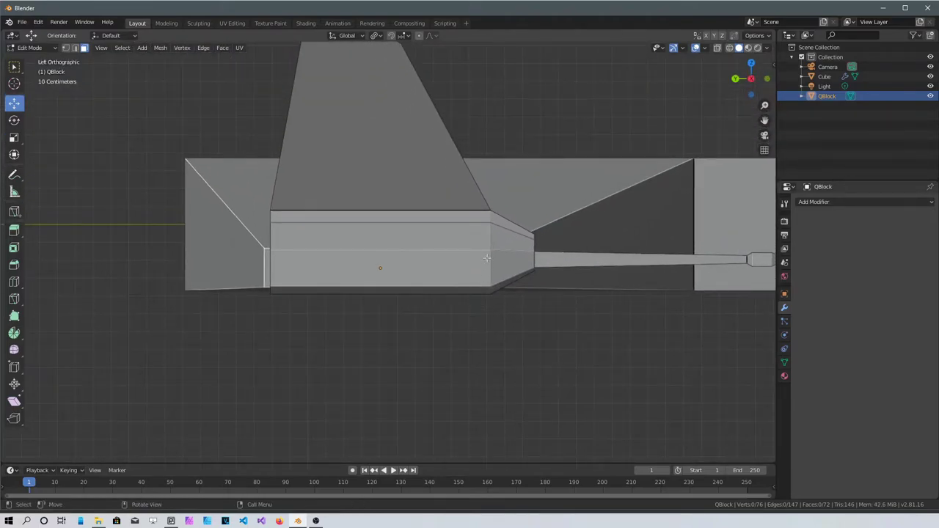
click(429, 259)
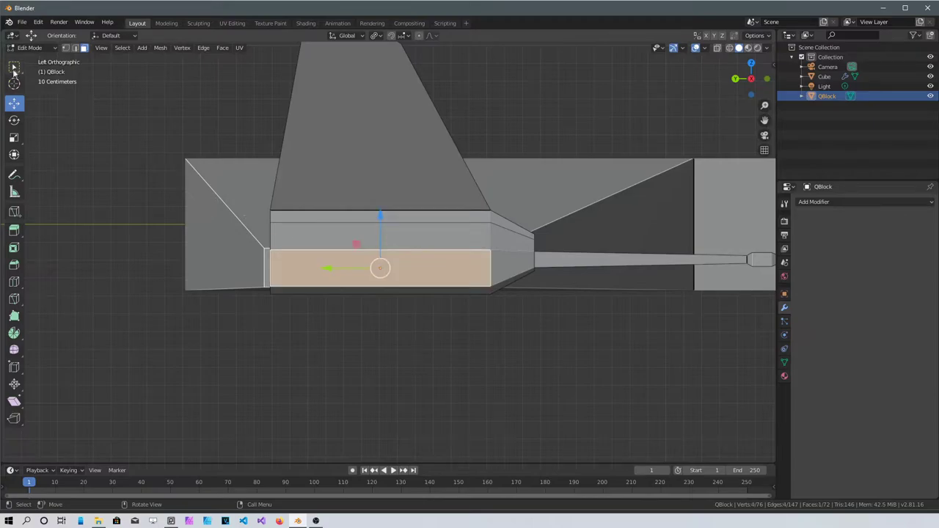
click(478, 370)
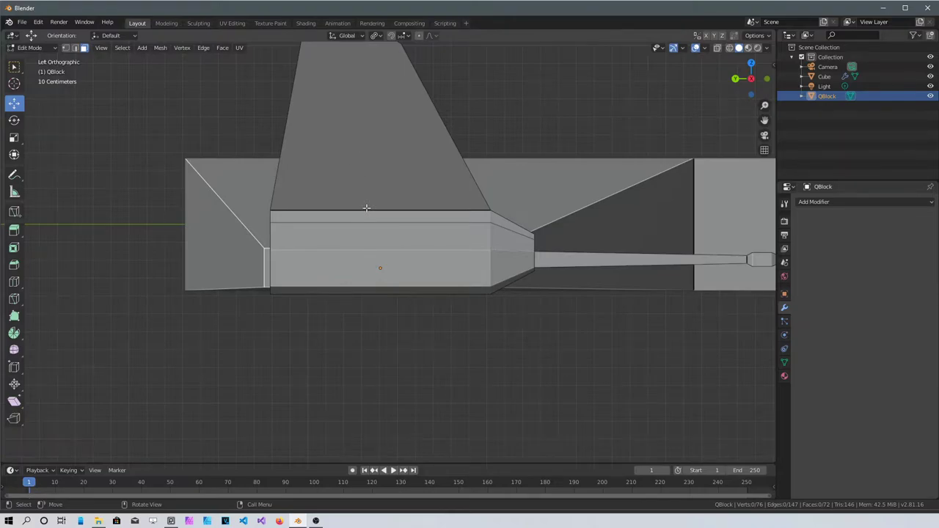
key(Tab)
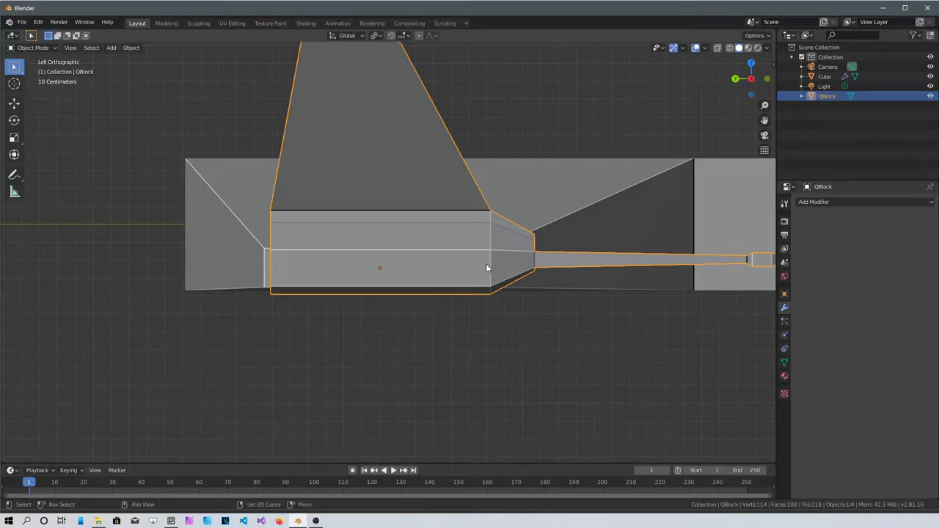
key(shift+a)
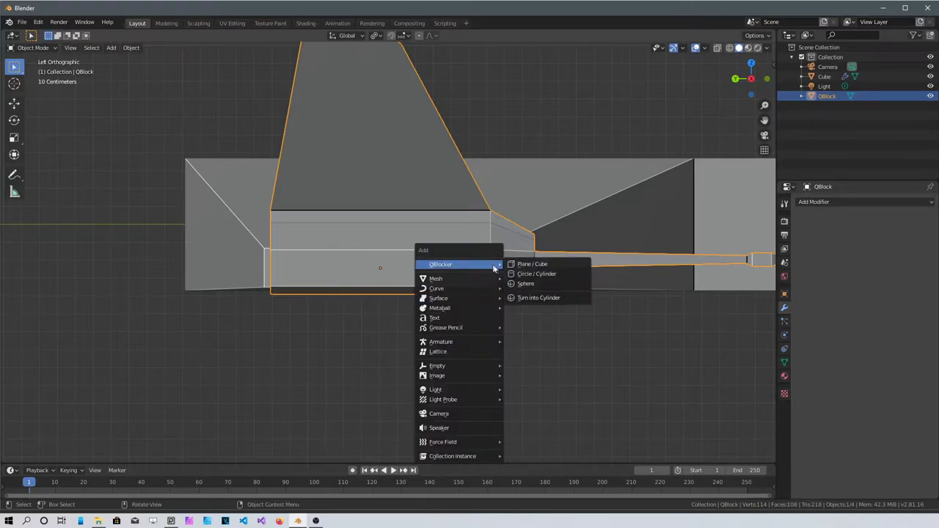
click(530, 268)
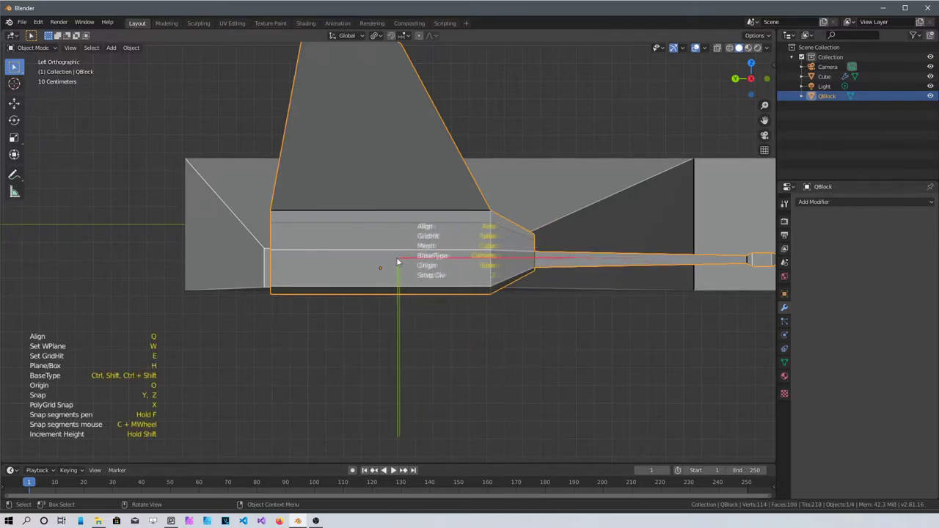
drag(372, 259, 533, 265)
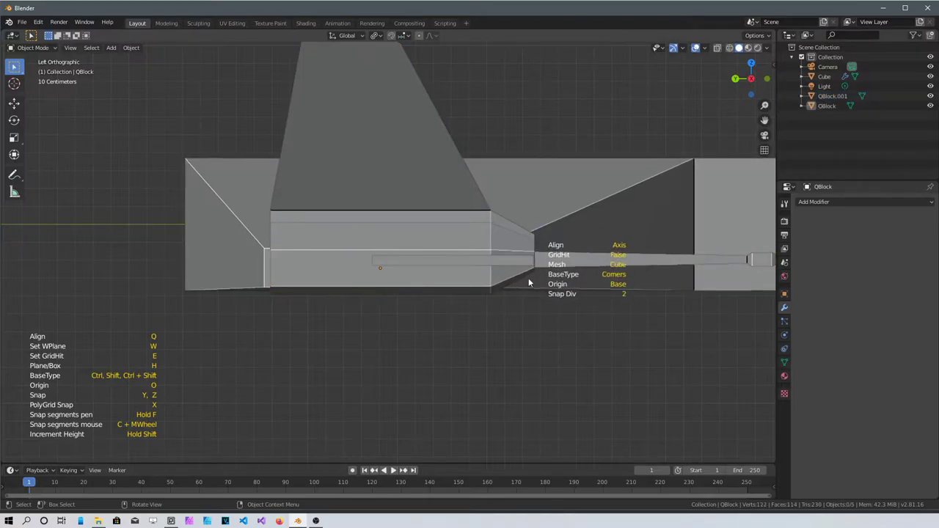
click(522, 279)
- Move the new strip along X so that it sits against the side block's outer face
middle_drag(522, 279, 340, 323)
scroll(467, 287, up, 2)
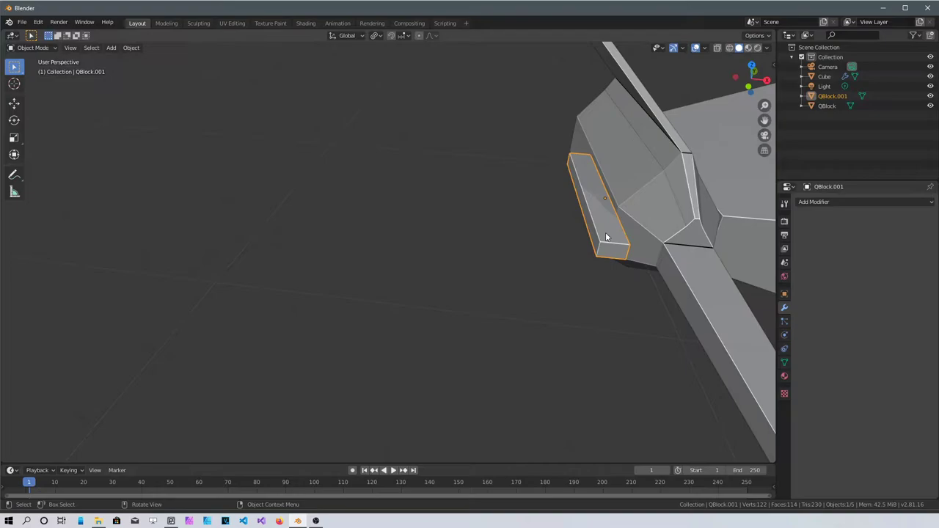
key(shift)
key(shift+space)
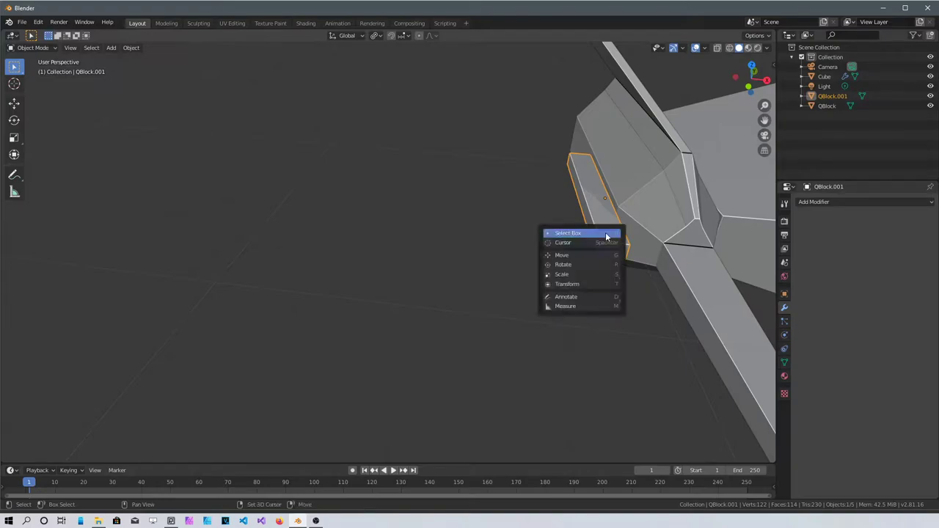
click(593, 256)
drag(646, 208, 664, 201)
middle_drag(664, 201, 598, 248)
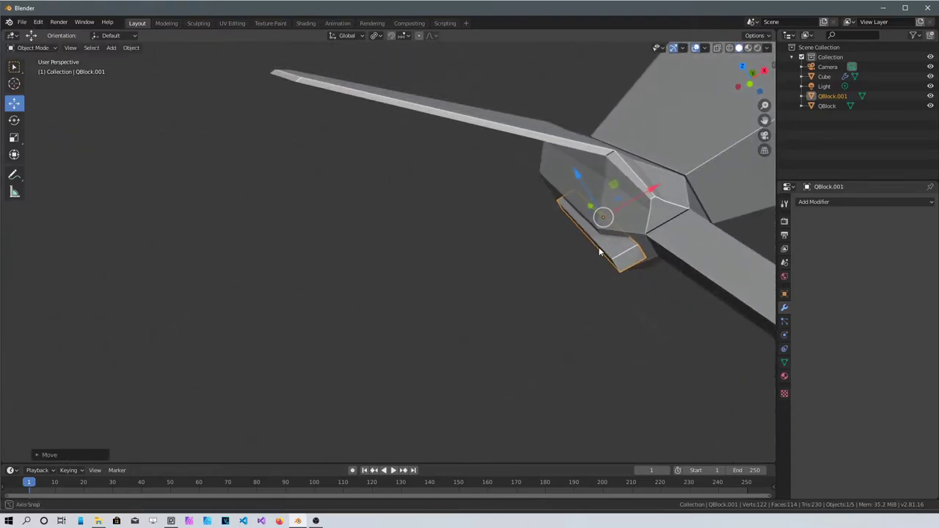
middle_drag(419, 174, 492, 160)
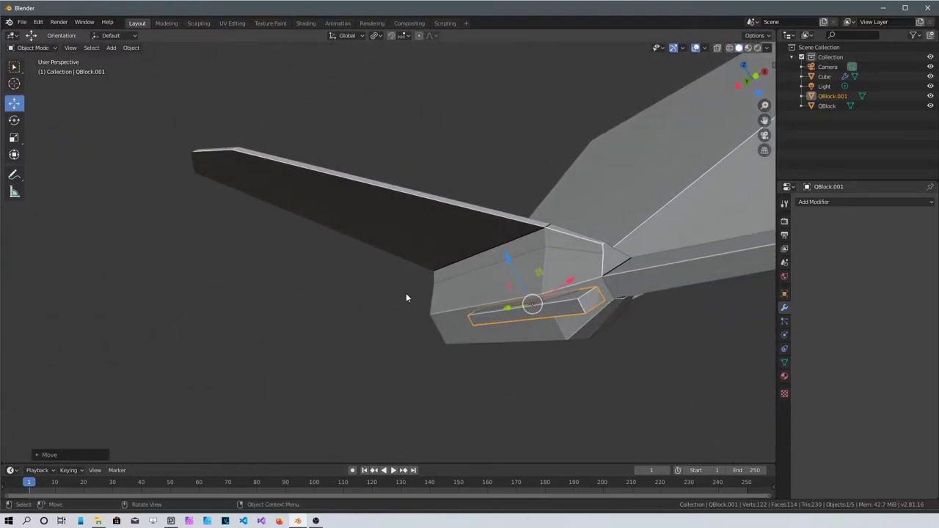
- Duplicate the strip and move the copy down along Z just below the original
middle_drag(431, 313, 328, 292)
key(shift)
key(shift+d)
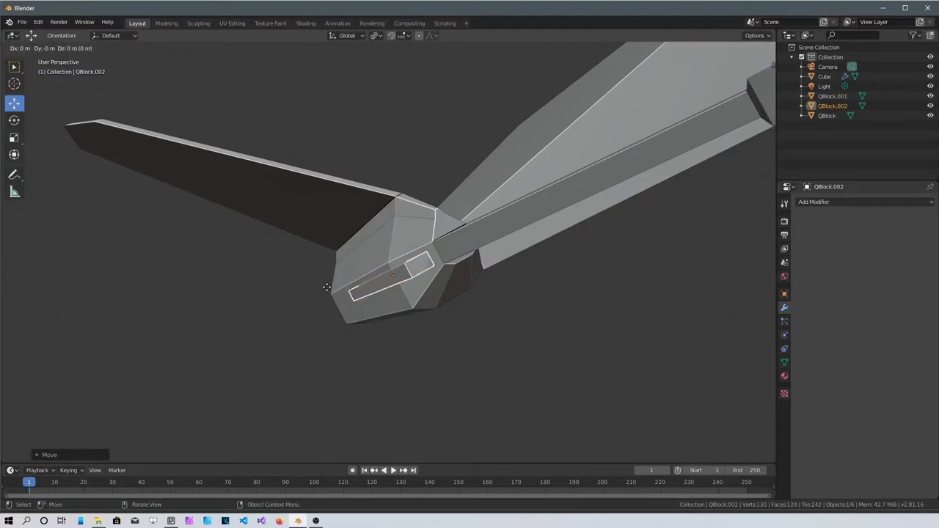
right_click(327, 287)
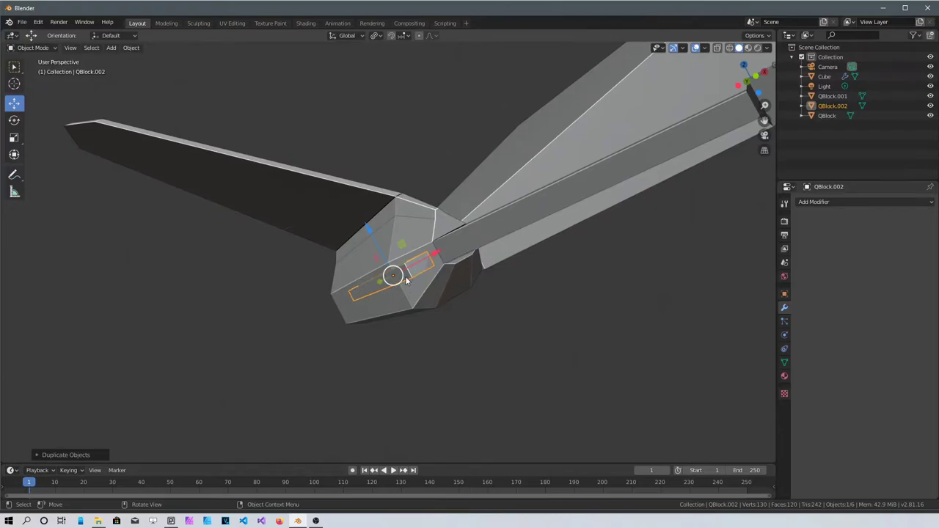
drag(370, 233, 454, 323)
- Select both strips, reposition them together along Z on the side block, and join them into one object
middle_drag(453, 323, 370, 311)
scroll(392, 306, up, 3)
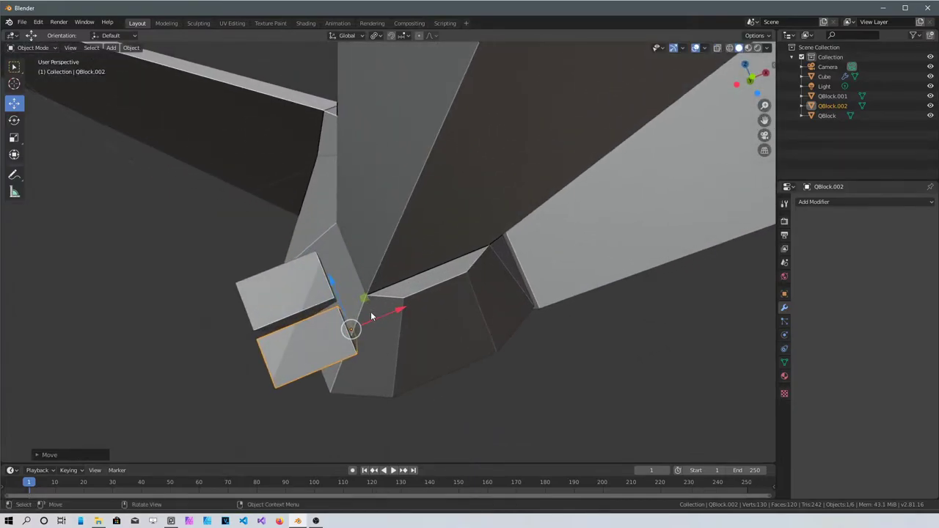
shift+click(279, 283)
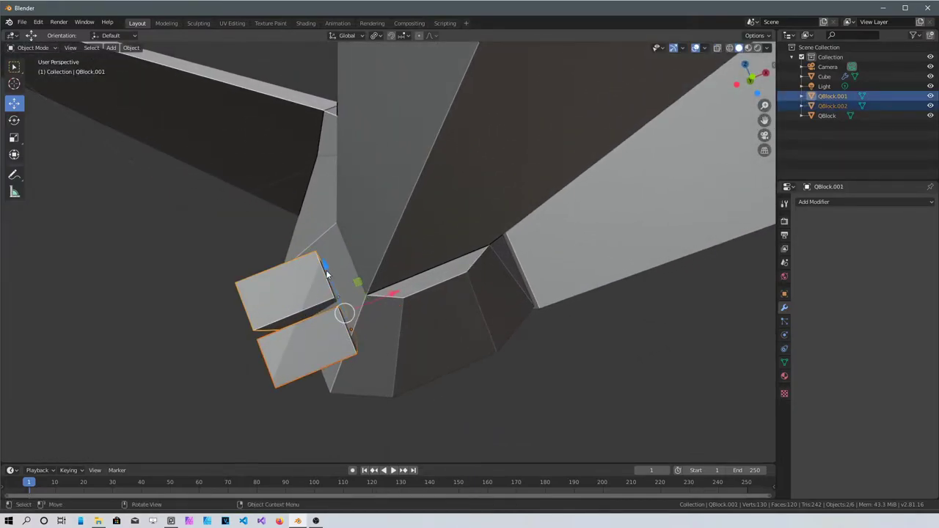
drag(327, 273, 329, 369)
middle_drag(338, 376, 378, 356)
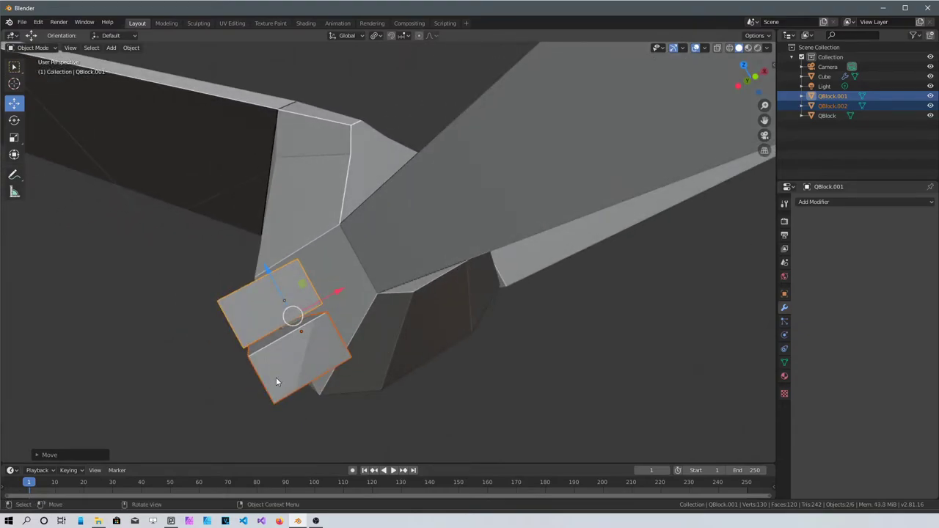
key(ctrl)
key(ctrl+j)
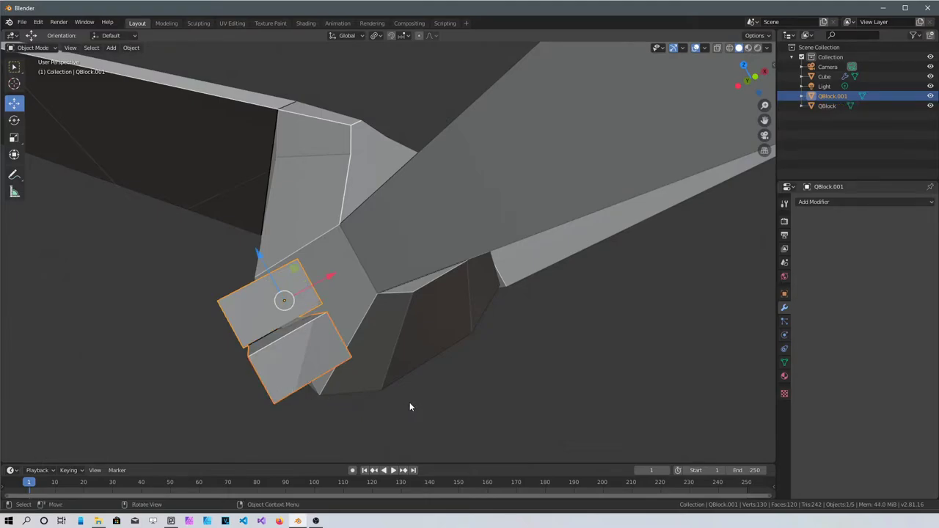
- In edit mode, select the linked geometry of both strips and separate the selection into its own object
key(Tab)
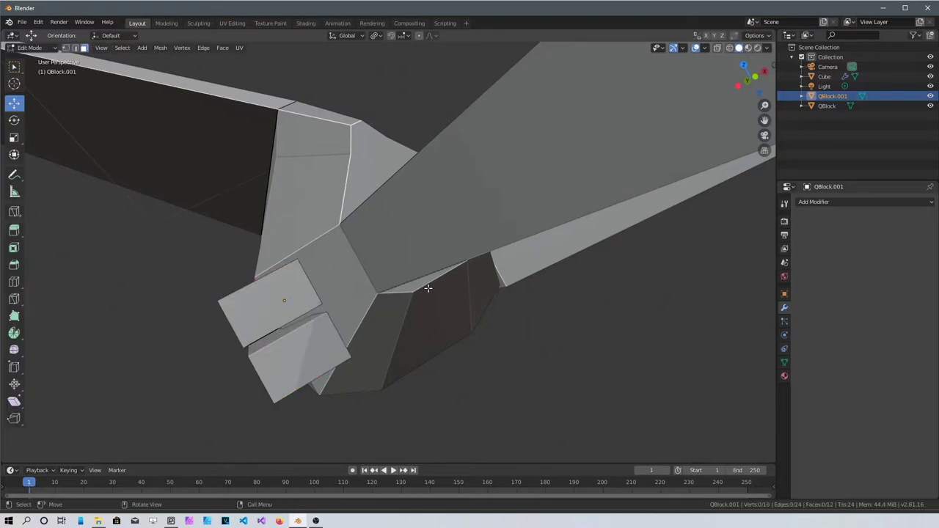
key(p)
click(296, 350)
key(l)
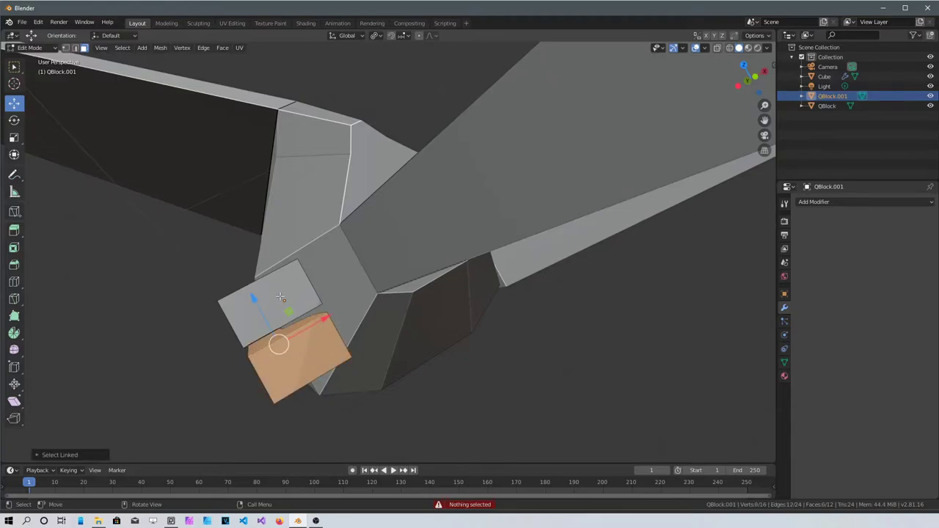
key(l)
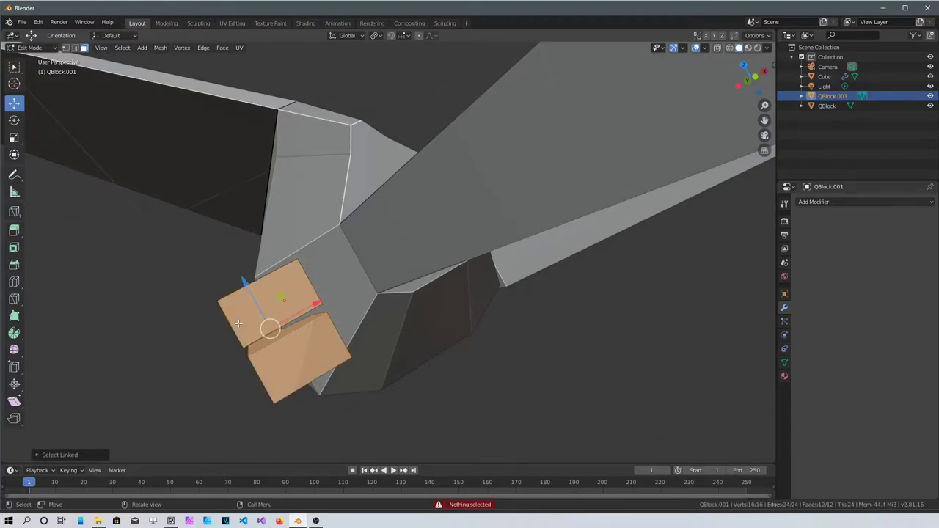
key(p)
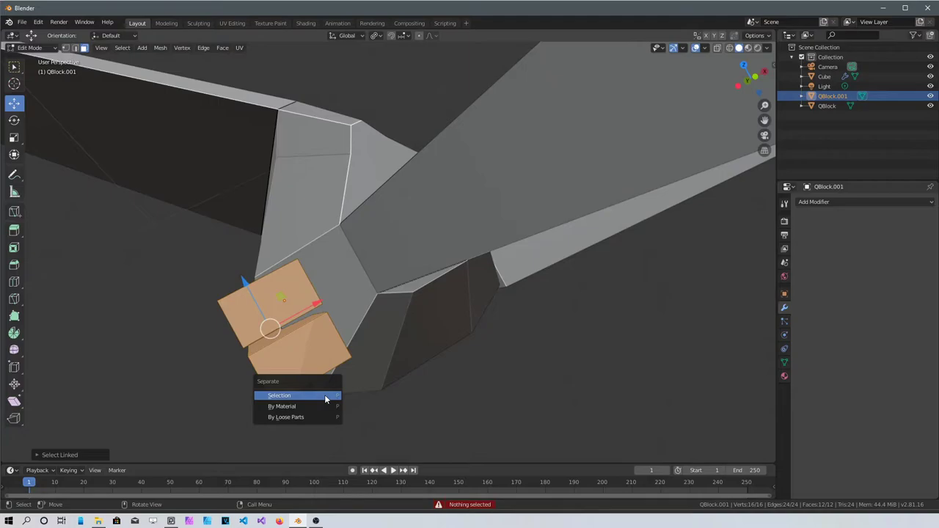
click(326, 397)
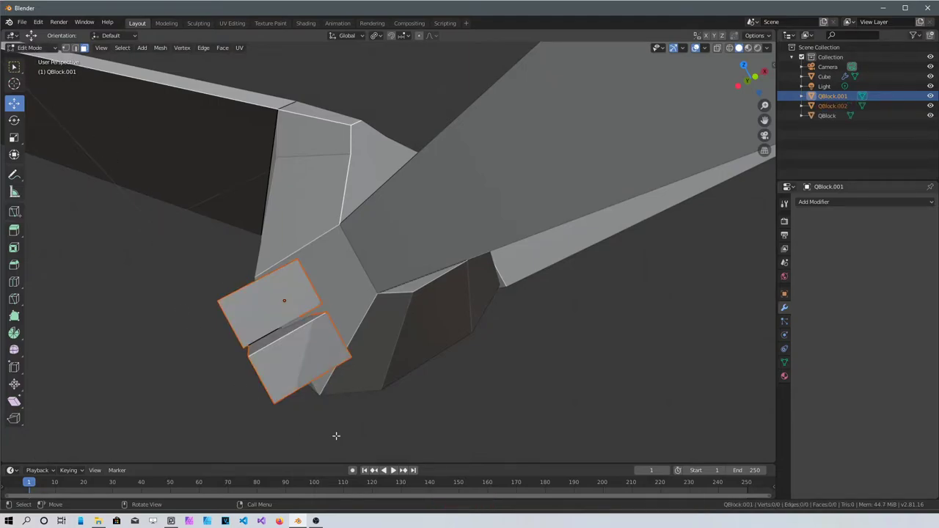
- Return to object mode, select the separated pair of strips, and examine their placement on the side block
key(Tab)
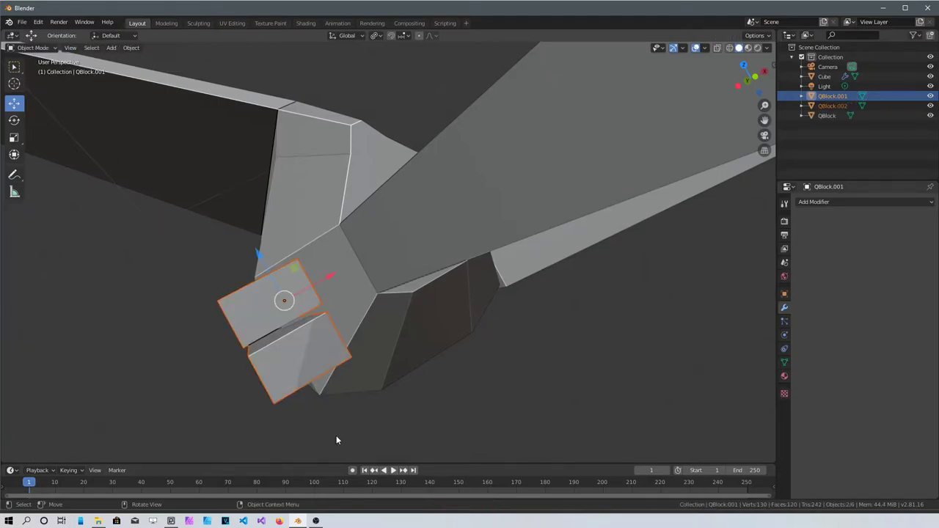
click(305, 359)
middle_drag(441, 373, 372, 376)
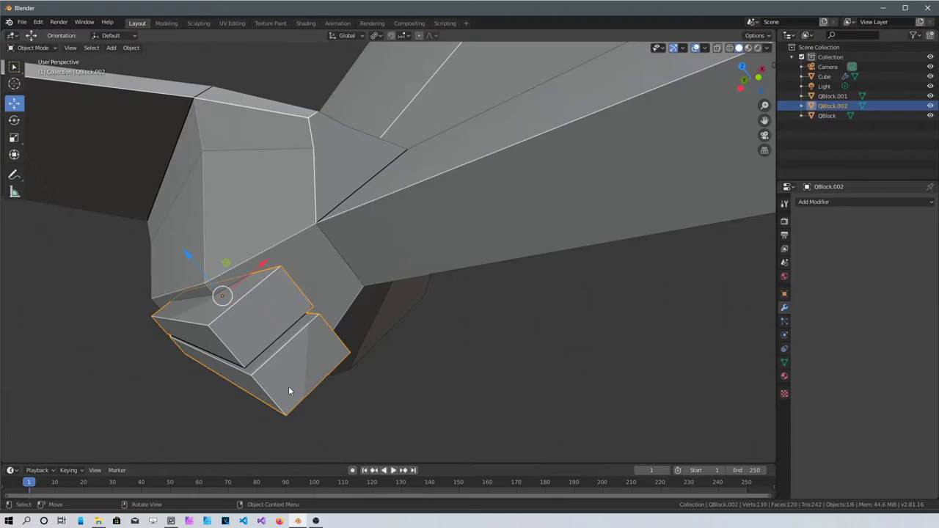
middle_drag(350, 380, 367, 355)
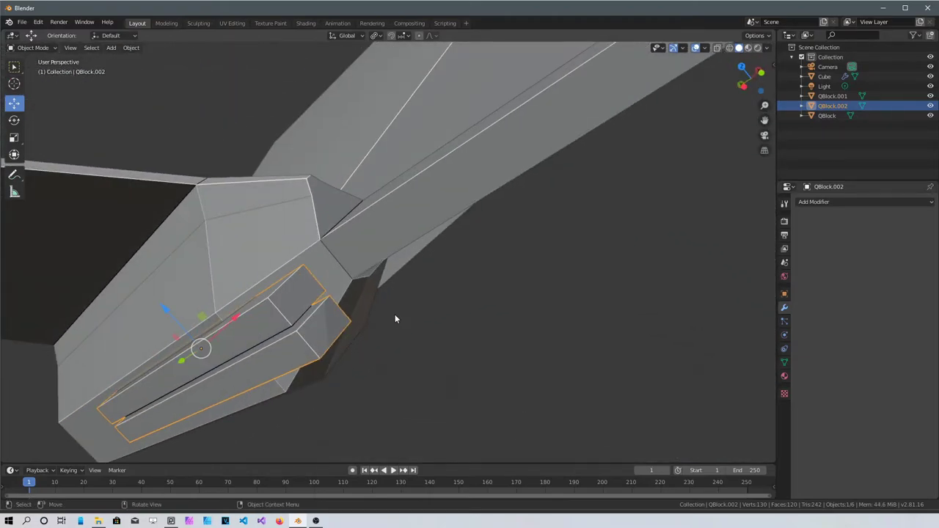
middle_drag(367, 306, 472, 235)
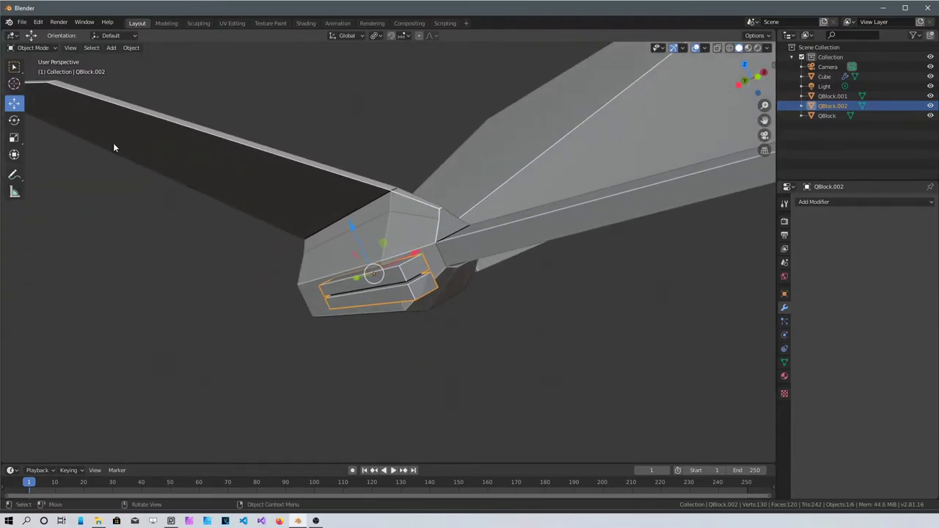
- Add a Boolean modifier to the side block, using Difference with the pair of strips as the cutting object
click(405, 215)
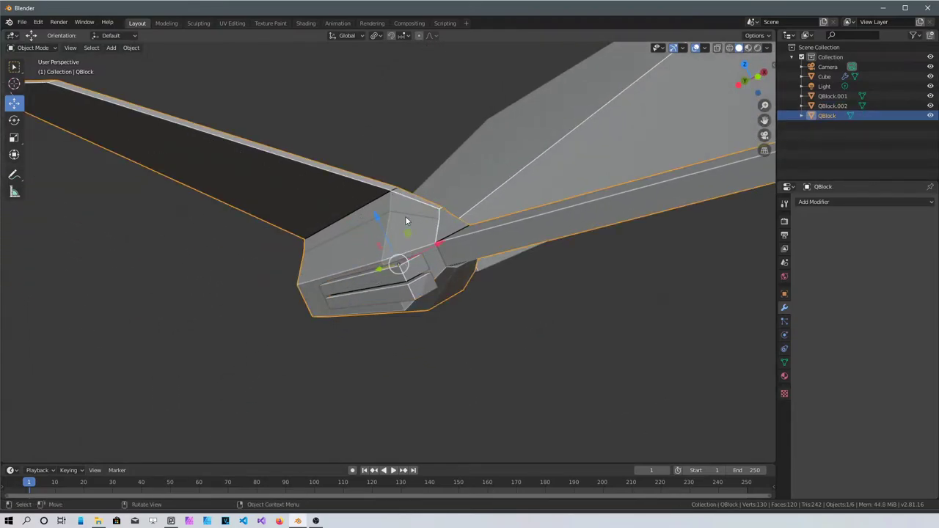
scroll(440, 315, down, 3)
scroll(436, 310, up, 4)
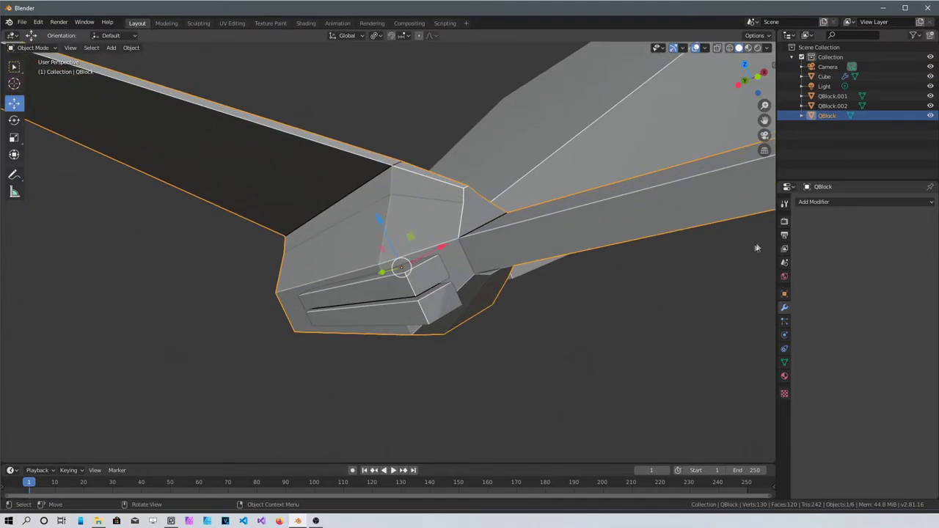
scroll(608, 257, down, 2)
middle_drag(609, 257, 582, 260)
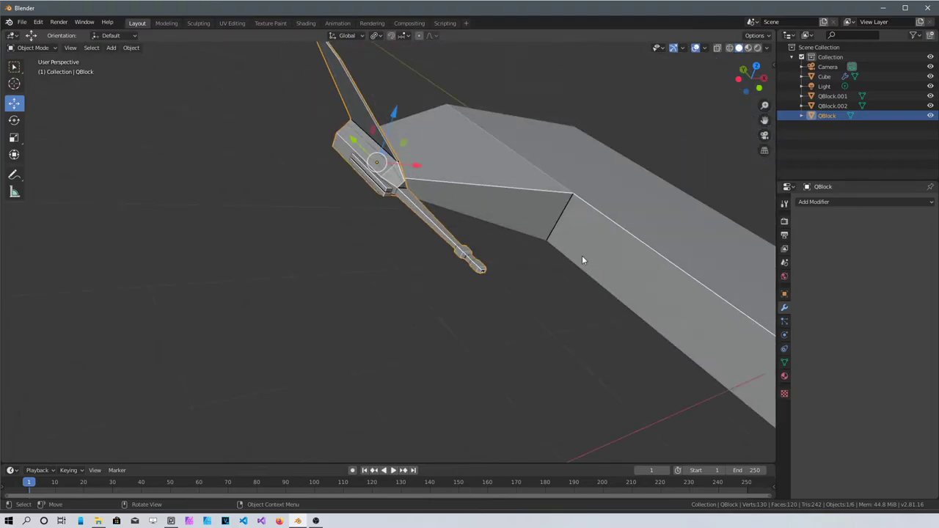
scroll(569, 258, up, 5)
middle_drag(442, 168, 645, 323)
click(833, 200)
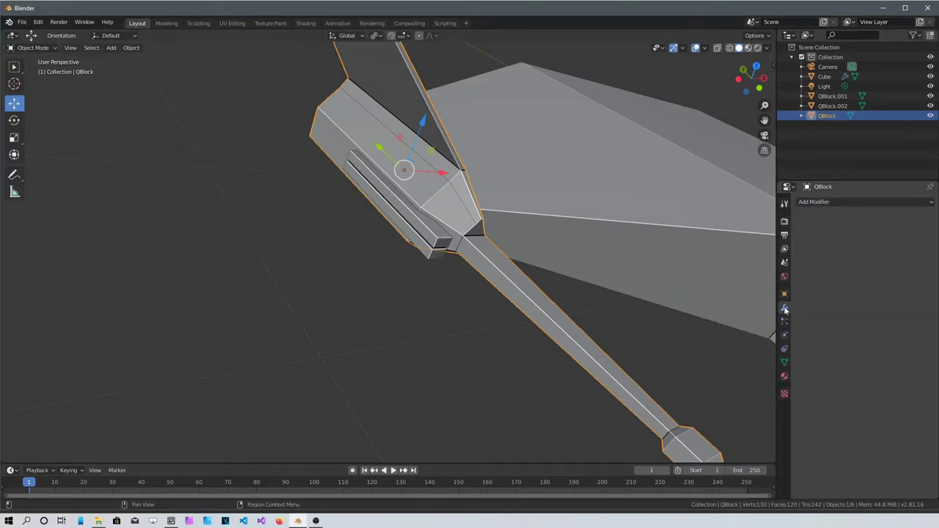
click(829, 202)
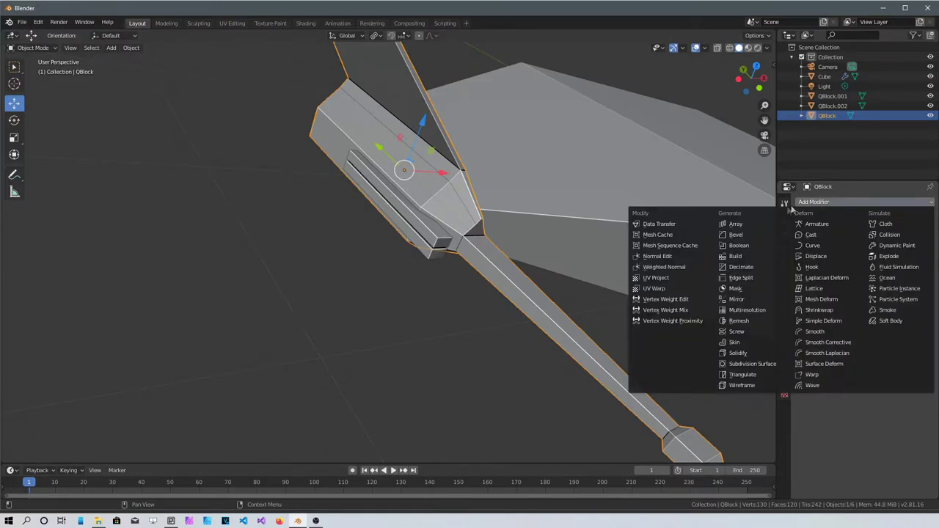
click(745, 245)
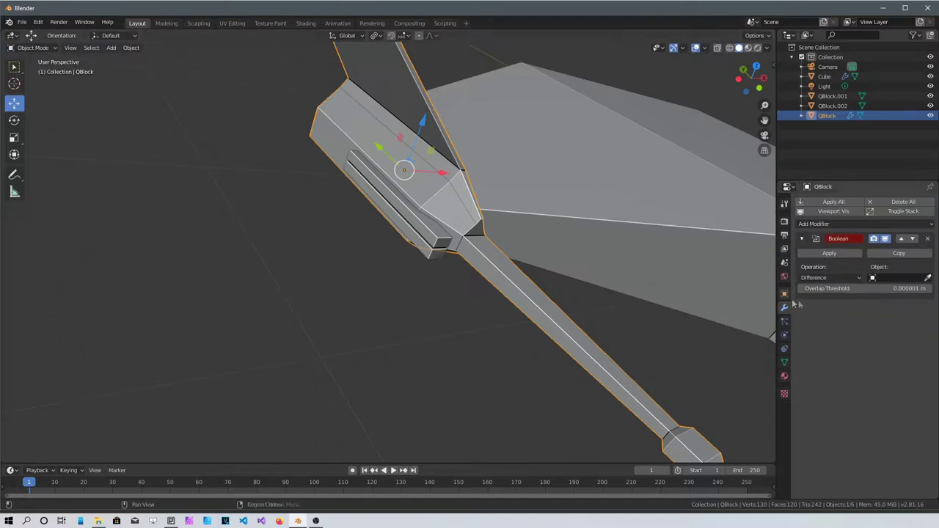
click(928, 279)
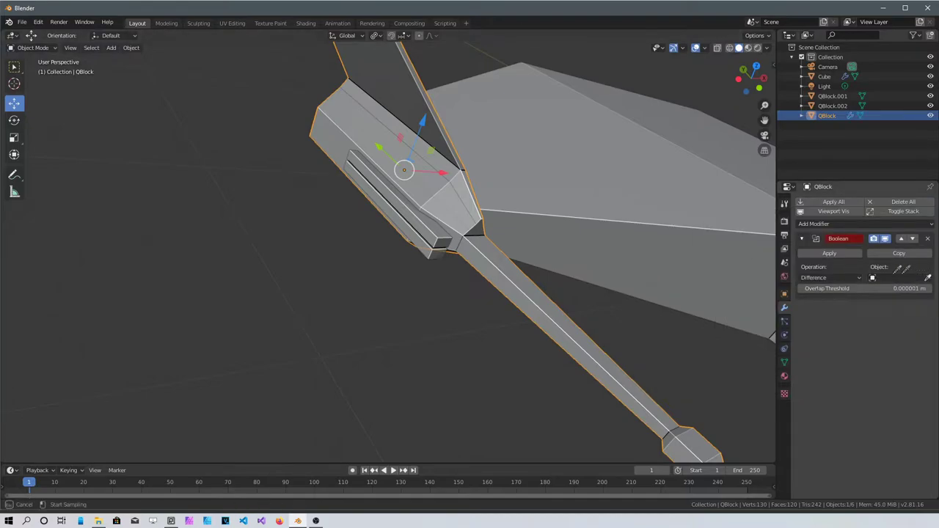
click(429, 223)
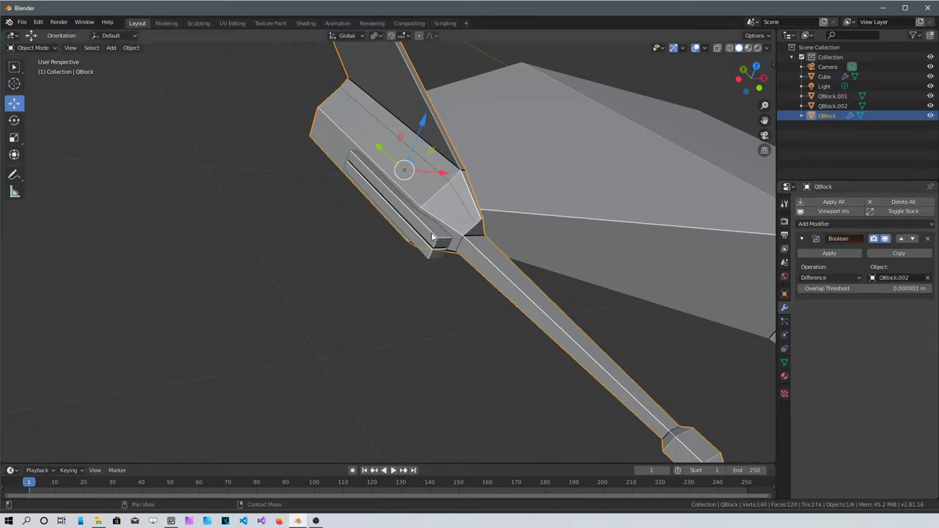
- Apply the side block's Boolean modifier, delete the pair of strips used as cutter, and inspect the grooves
click(824, 254)
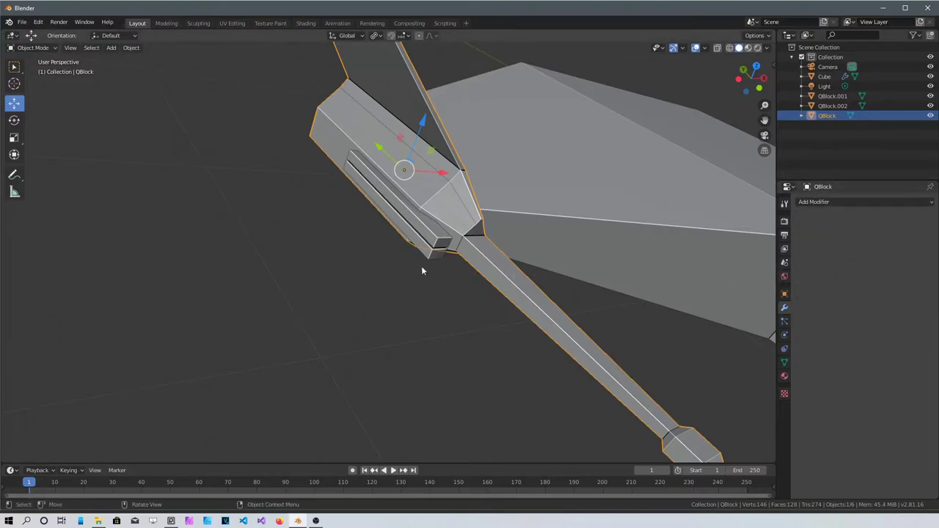
click(424, 229)
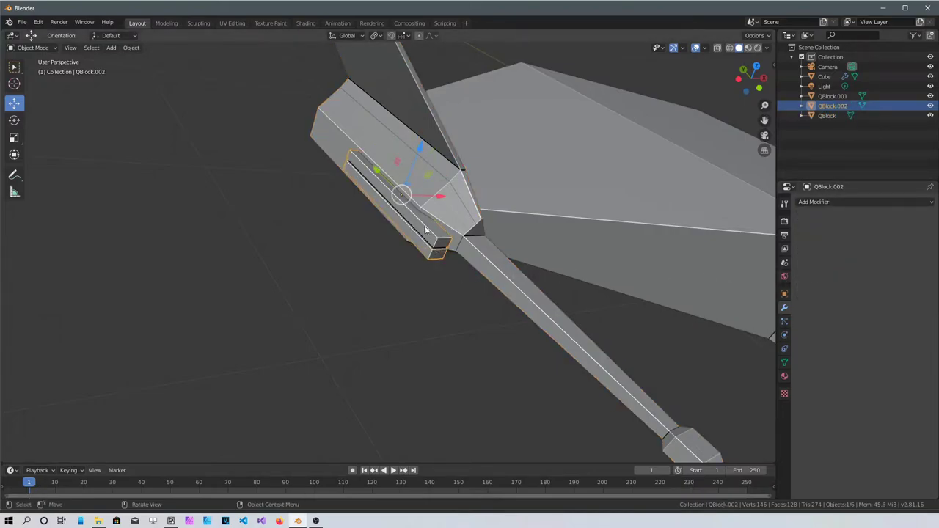
key(x)
click(470, 325)
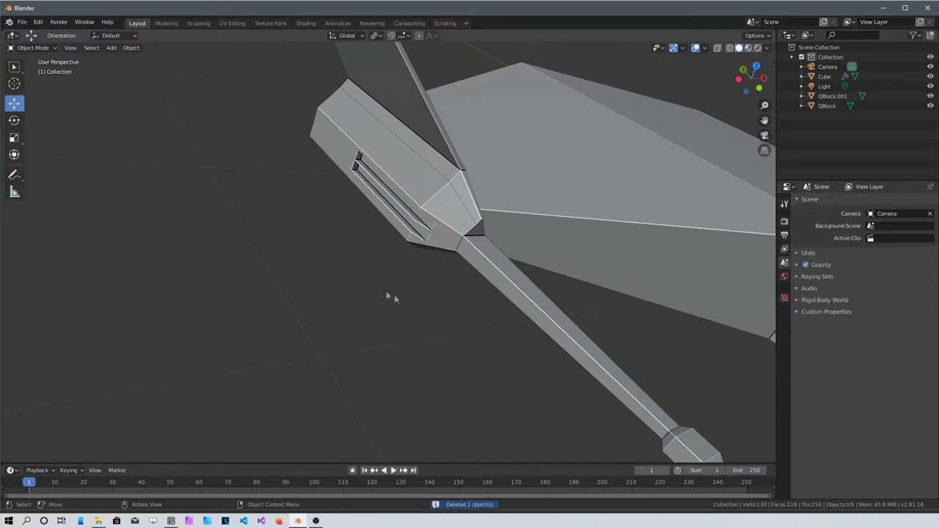
middle_drag(370, 215, 432, 168)
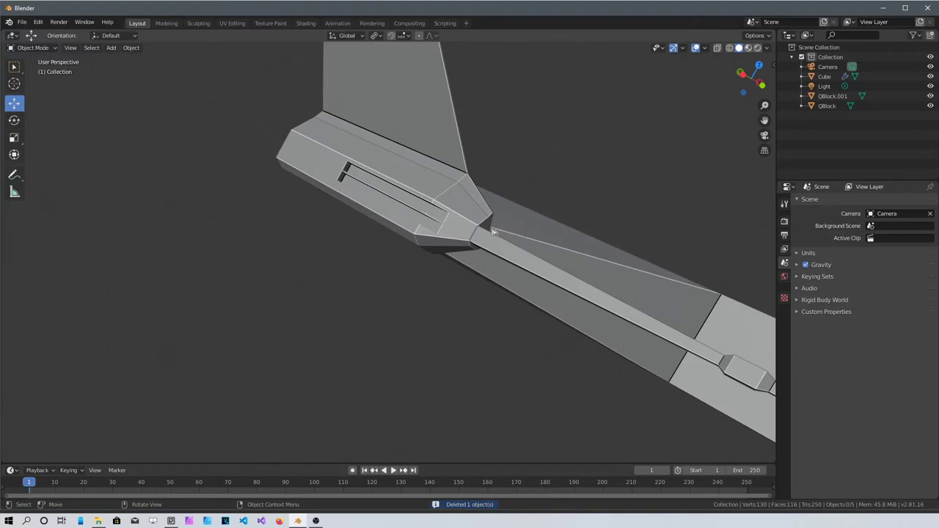
scroll(451, 239, up, 3)
middle_drag(440, 225, 280, 278)
scroll(335, 254, down, 4)
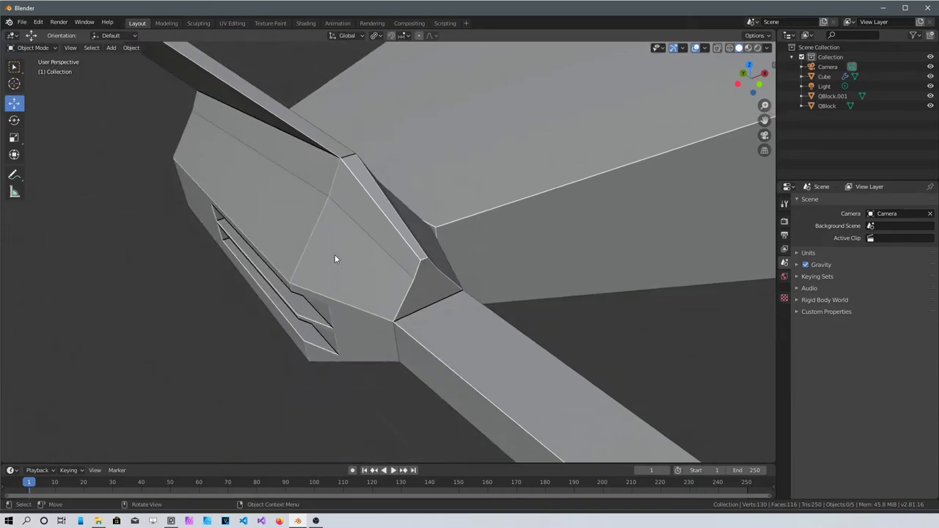
middle_drag(334, 255, 403, 286)
- Add a Mirror modifier on the X axis to the side block, with the main block Cube as mirror object
click(350, 240)
scroll(461, 285, down, 5)
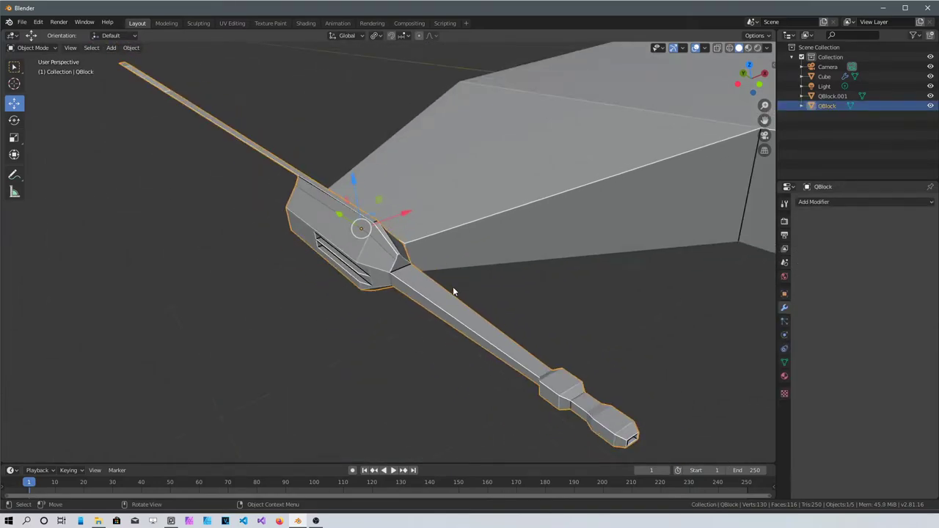
middle_drag(623, 284, 500, 320)
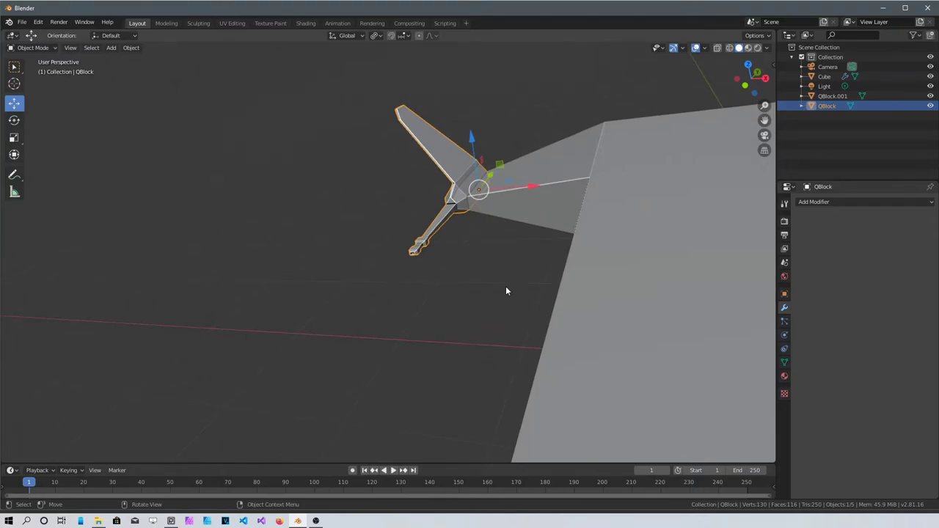
key(KP_7)
shift+middle_drag(503, 260, 346, 311)
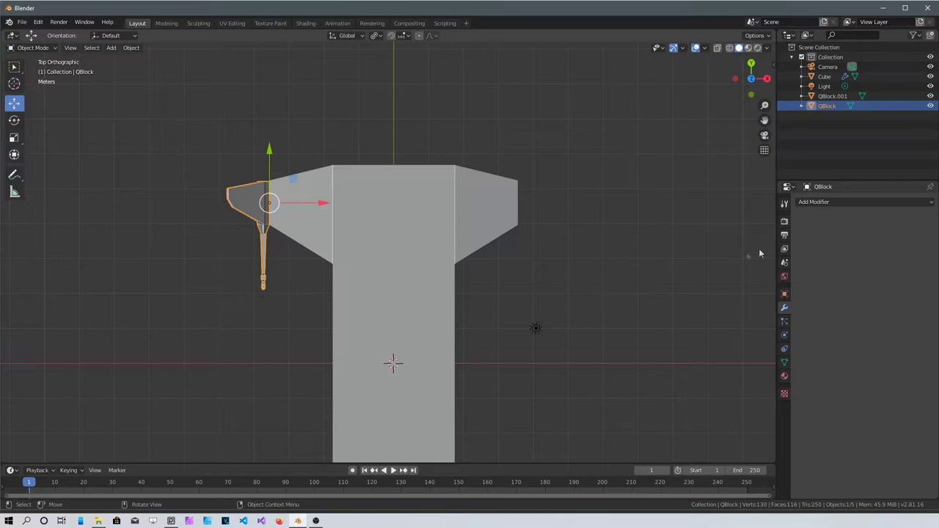
click(836, 202)
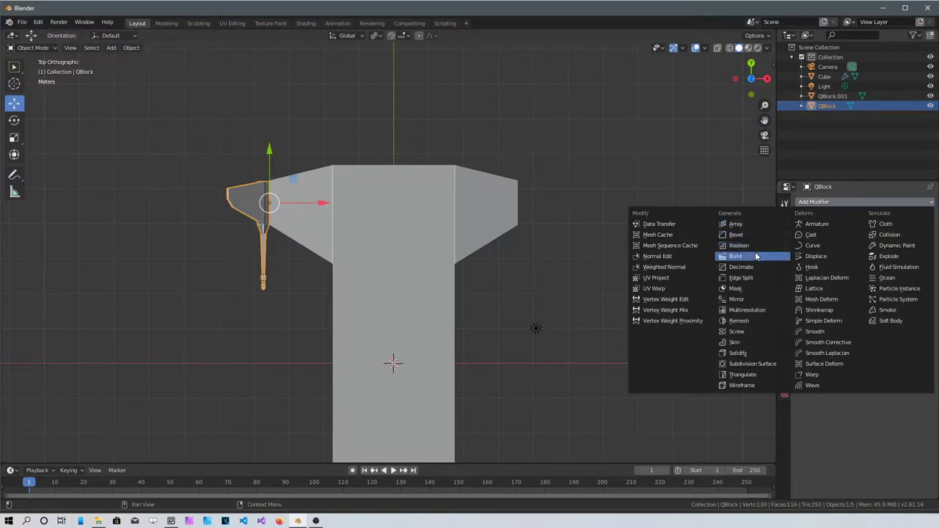
click(746, 297)
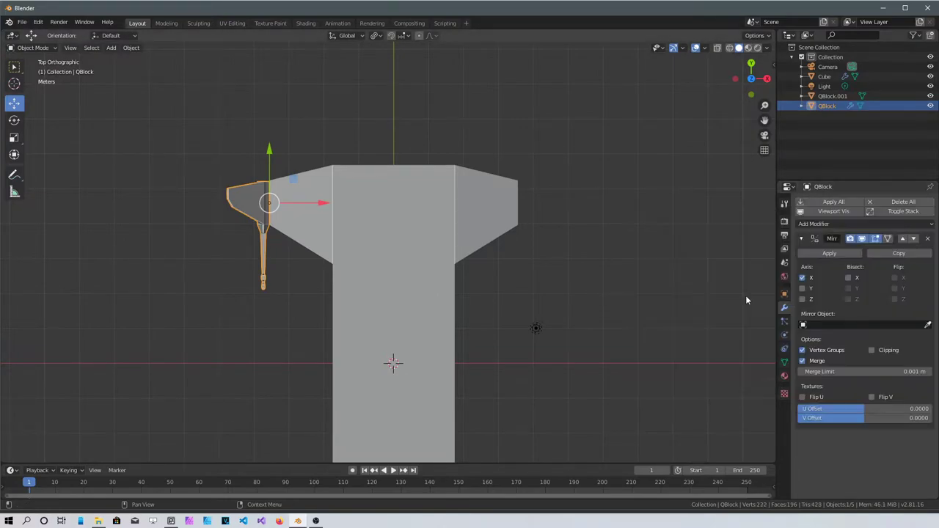
click(927, 325)
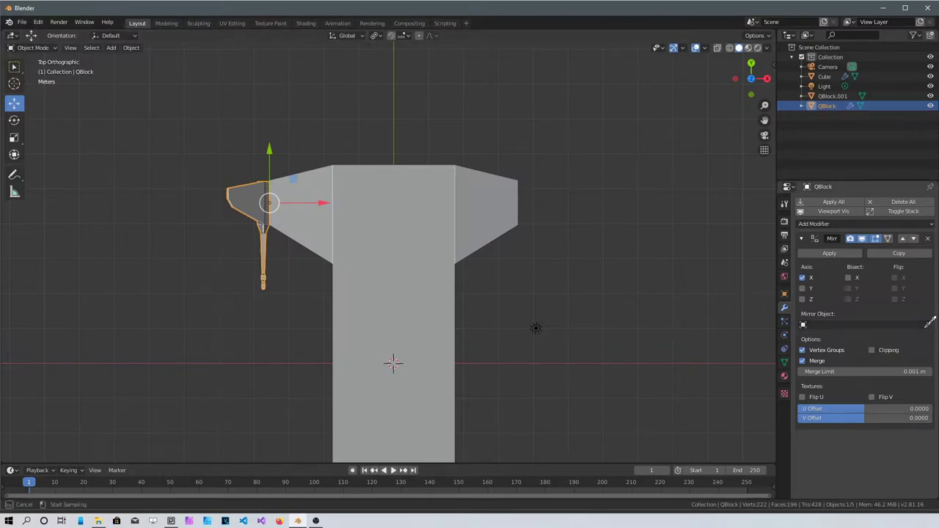
click(377, 251)
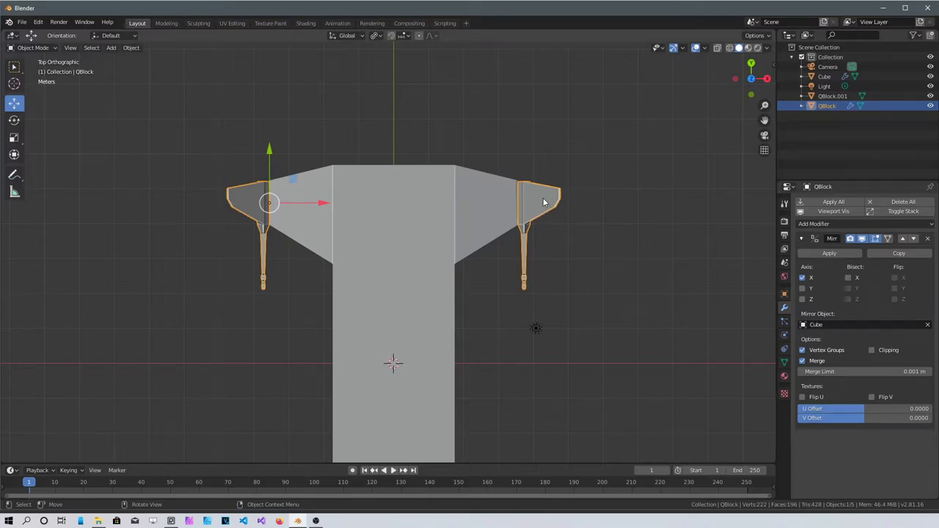
- In the main block's edit mode, extrude the side face at the end farthest from the fins outward about 1.39 m
middle_drag(543, 201, 406, 219)
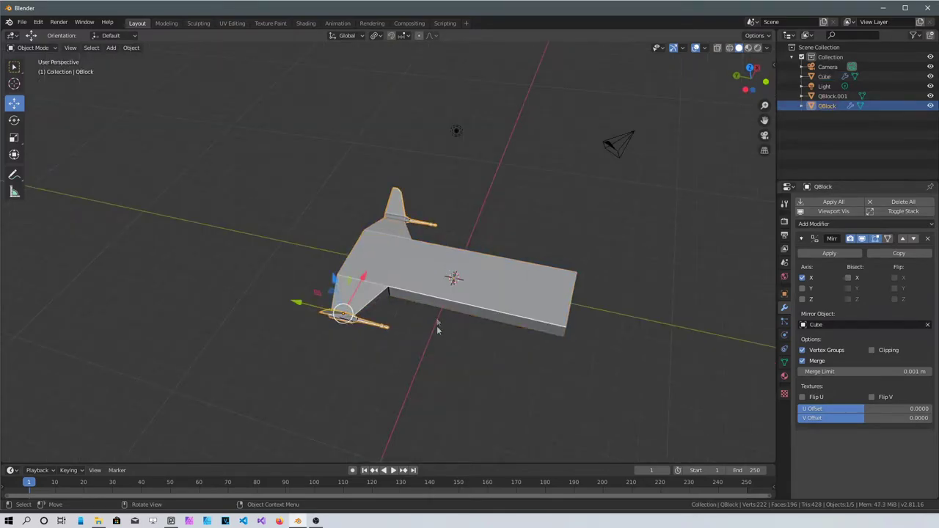
middle_drag(437, 329, 459, 339)
scroll(365, 304, up, 3)
middle_drag(365, 304, 674, 195)
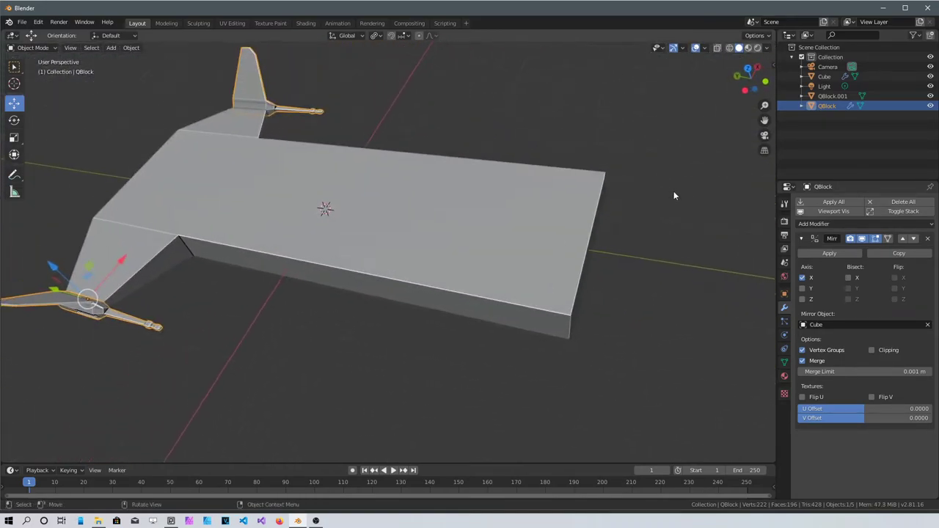
click(466, 202)
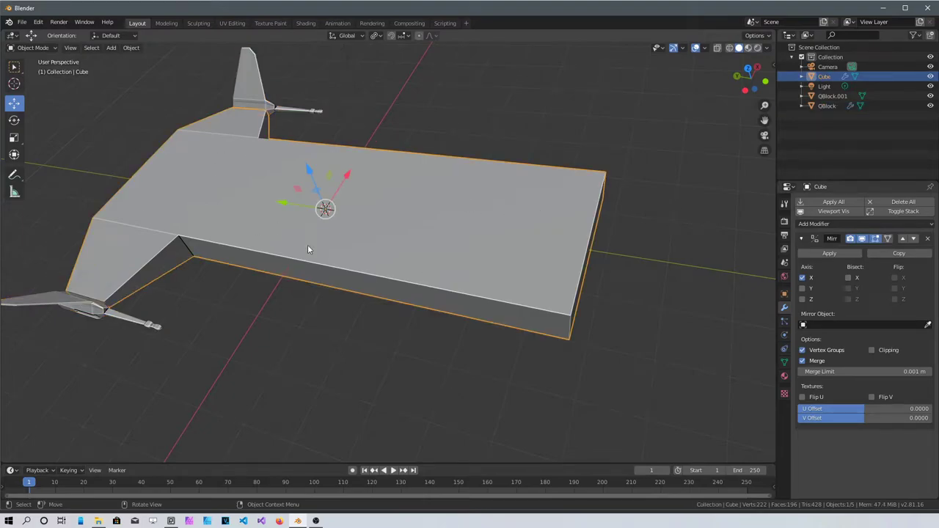
key(Tab)
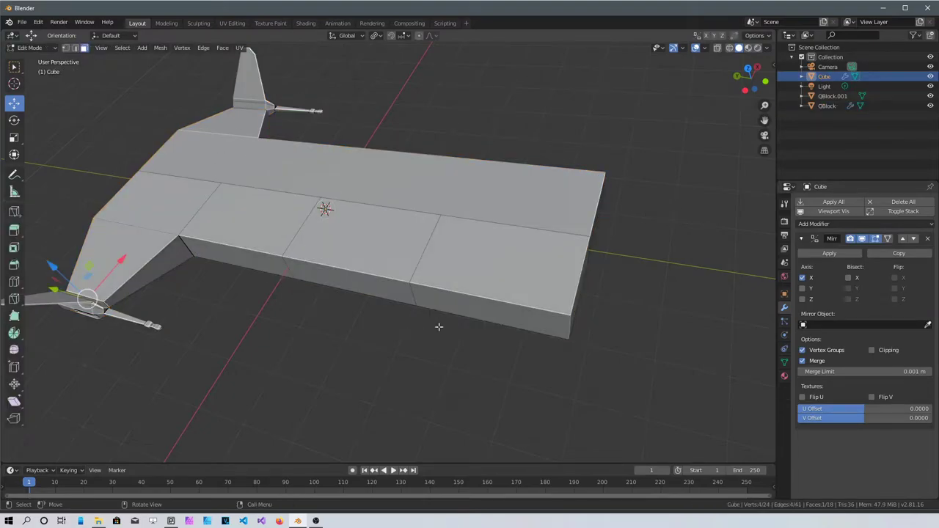
click(480, 304)
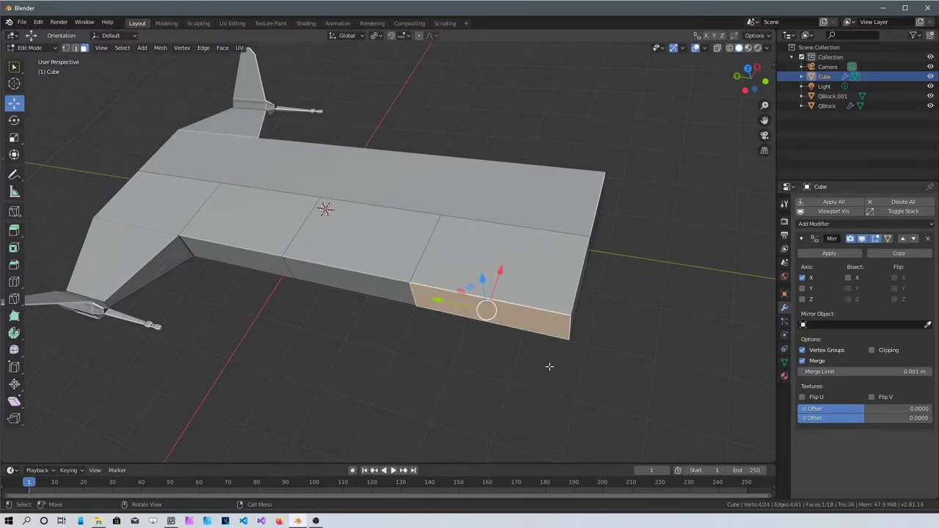
key(e)
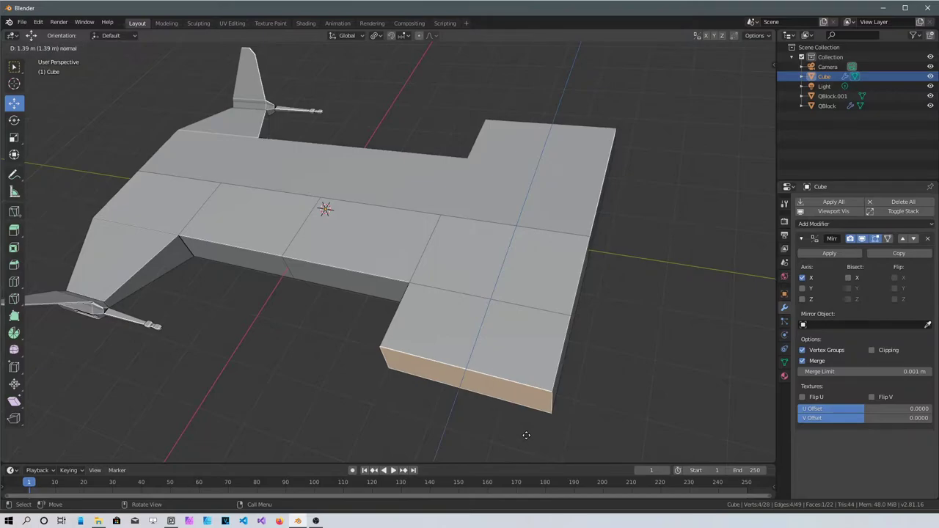
click(526, 435)
- Bevel the extruded section's outer vertical corner edge, on the side facing the fins, to a width of about 0.374 m
middle_drag(507, 433, 523, 319)
key(2)
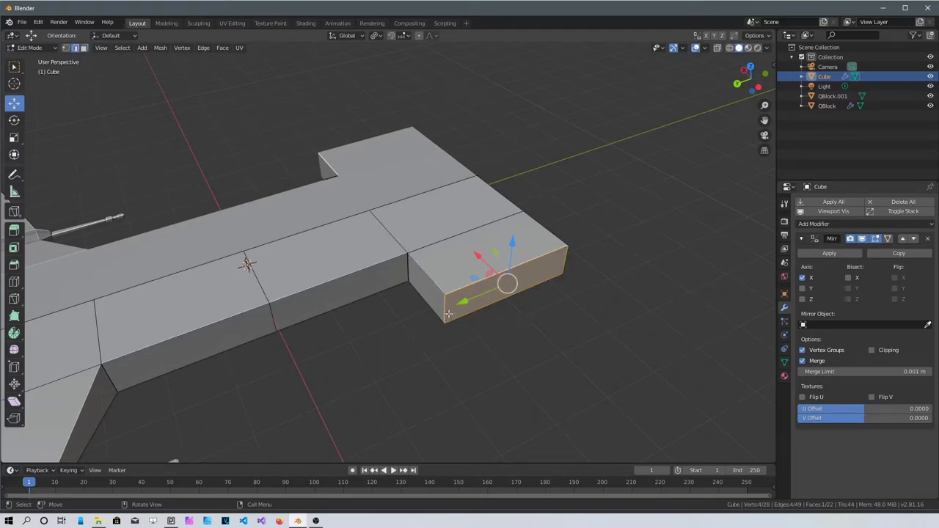
click(447, 311)
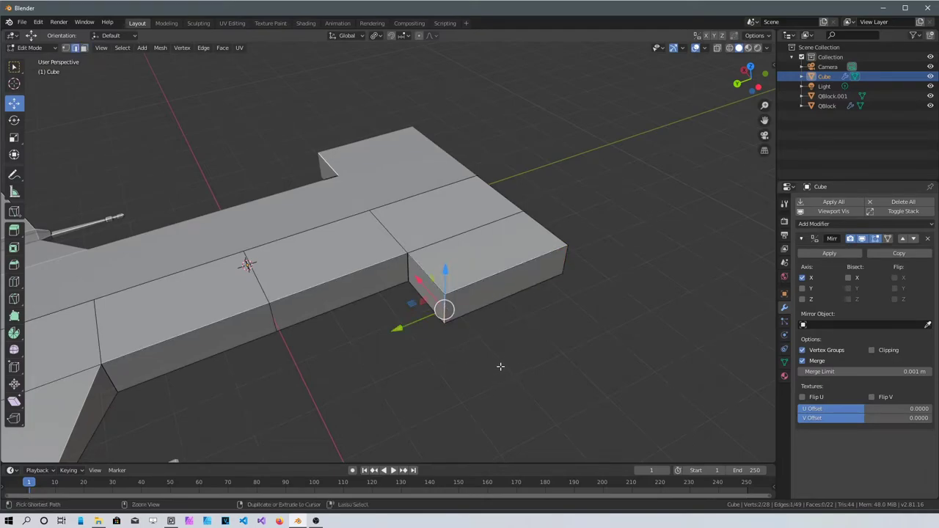
key(ctrl+b)
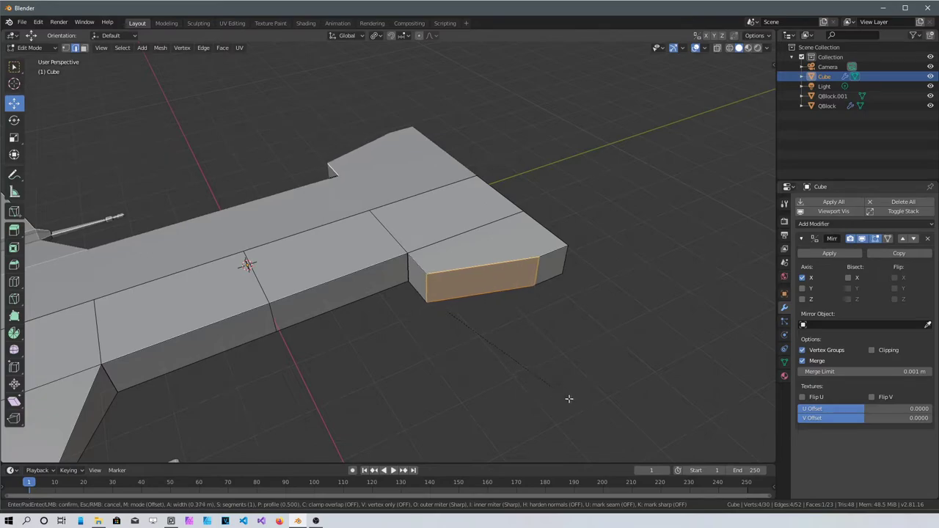
click(570, 399)
middle_drag(570, 399, 382, 385)
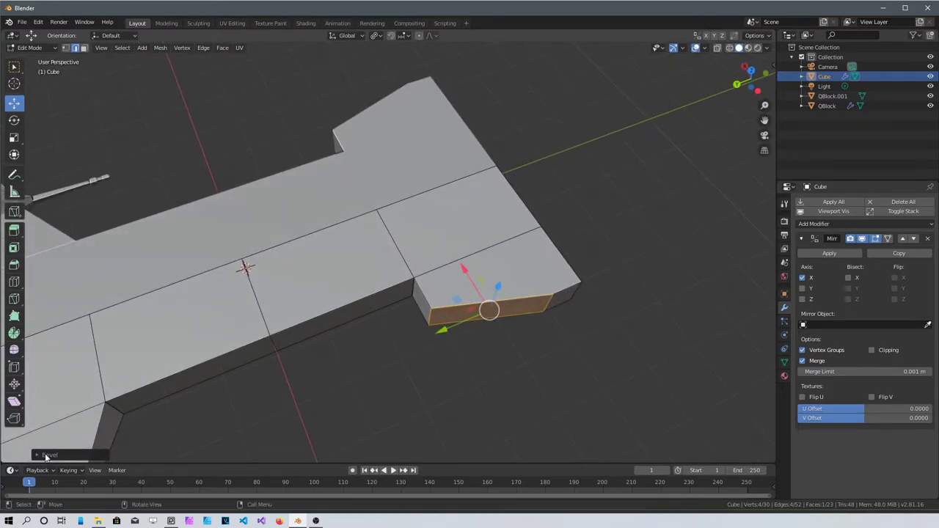
middle_drag(336, 355, 361, 287)
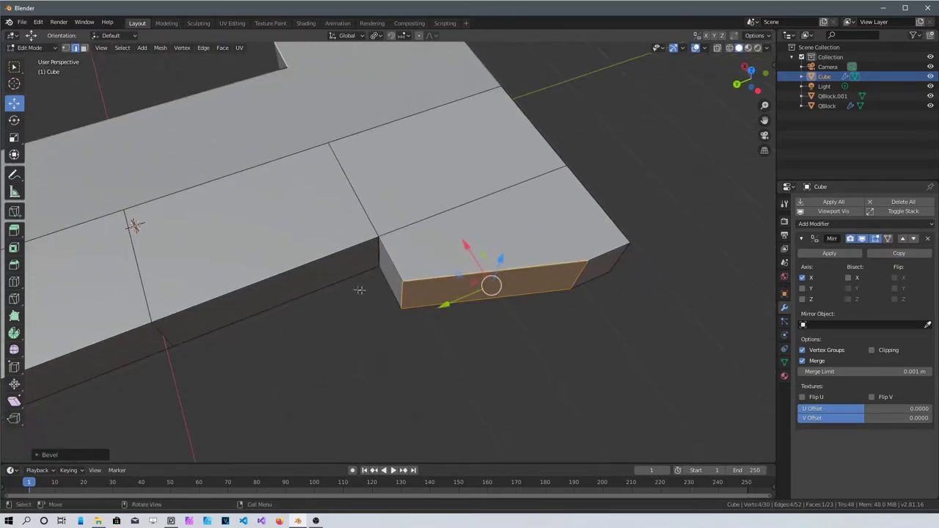
- Move the extruded section's vertical edge nearest the fins inward along X, close to the main block's side
click(401, 296)
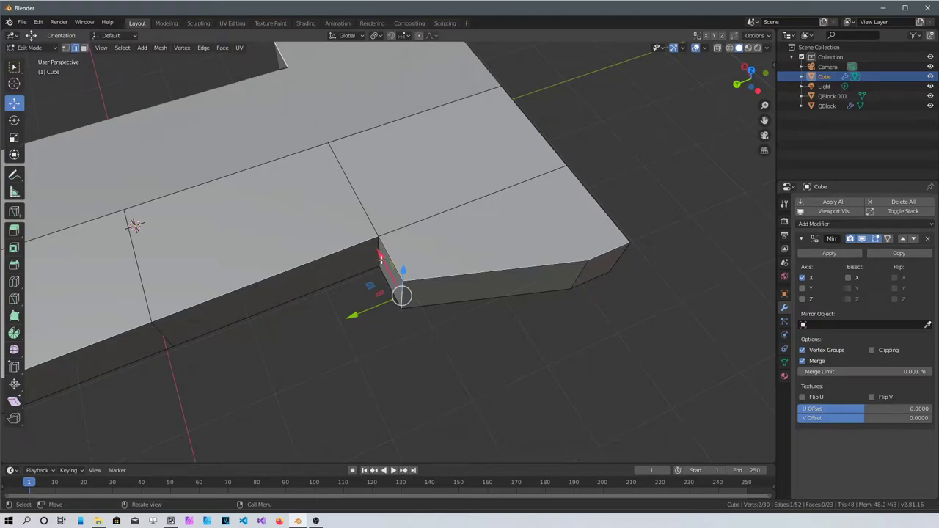
key(g)
key(x)
click(369, 235)
middle_drag(370, 236, 361, 341)
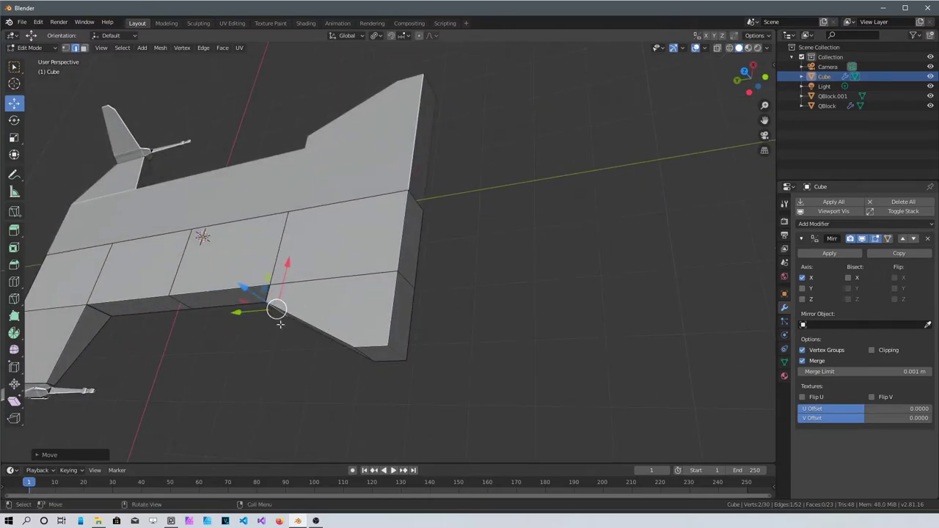
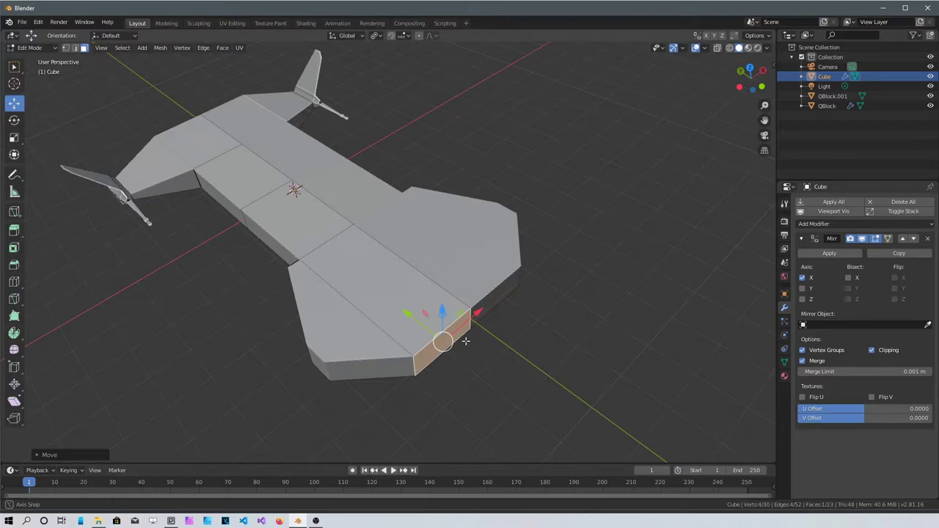
- Extrude the angled face at the side section's far corner outward along Y, then add a second, very thin extrusion at its end
middle_drag(482, 398, 403, 394)
middle_drag(400, 325, 591, 361)
scroll(527, 358, up, 3)
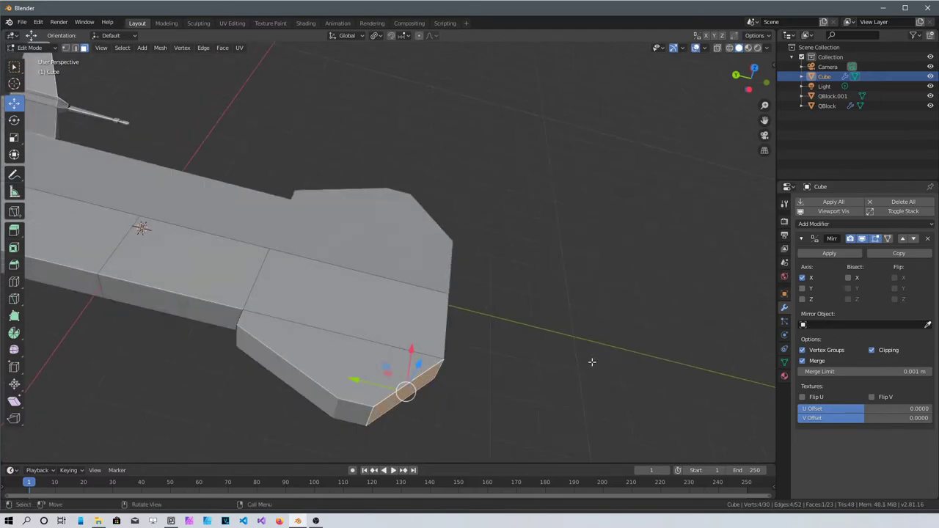
key(e)
right_click(591, 362)
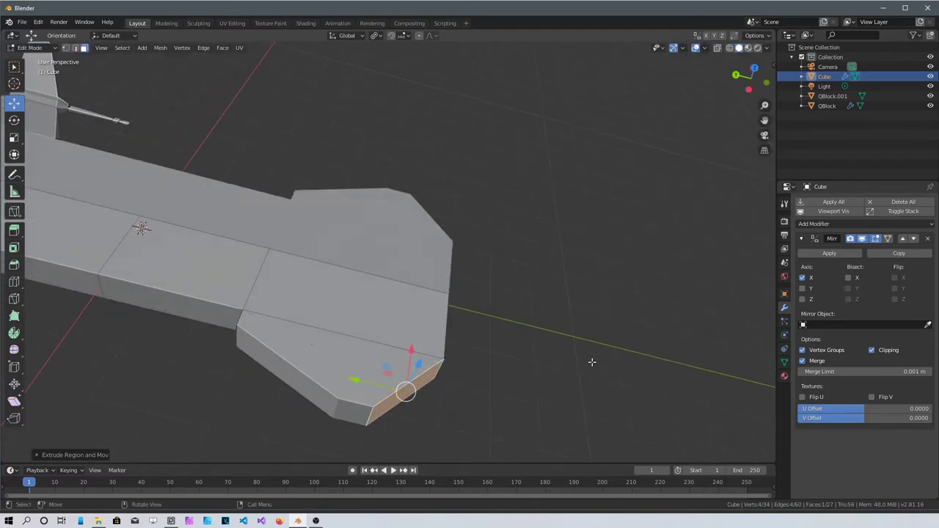
drag(375, 387, 458, 395)
middle_drag(458, 394, 443, 405)
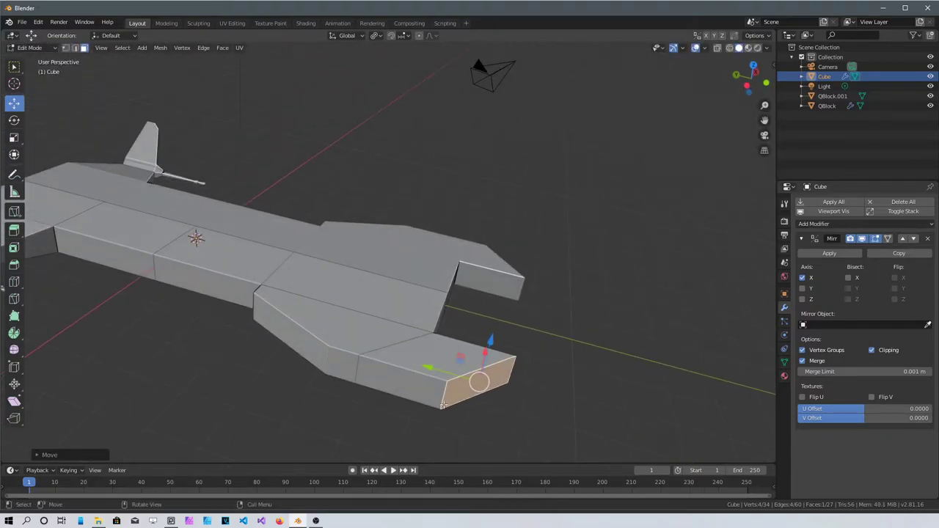
key(e)
click(443, 405)
drag(445, 370, 449, 373)
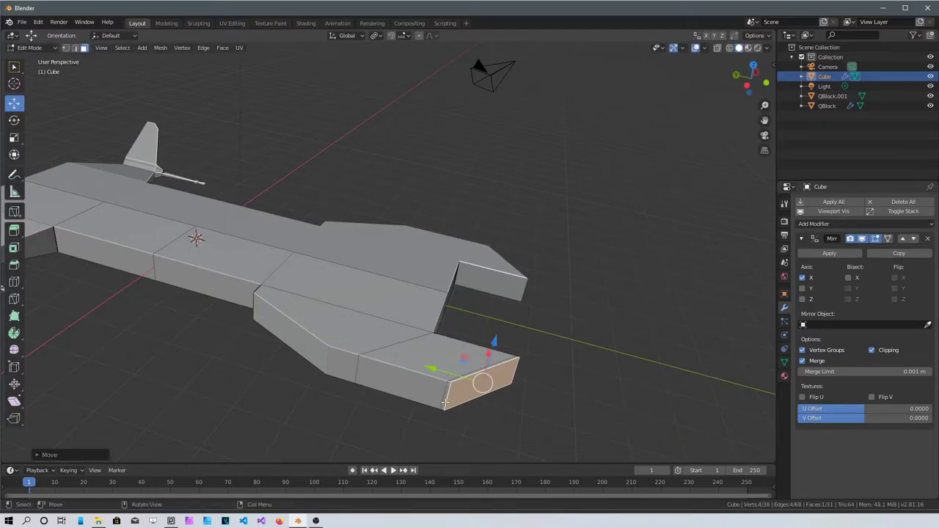
- In top view, move the new extrusion's outer vertical edge inward and away from the body, squaring off a narrow end face
key(2)
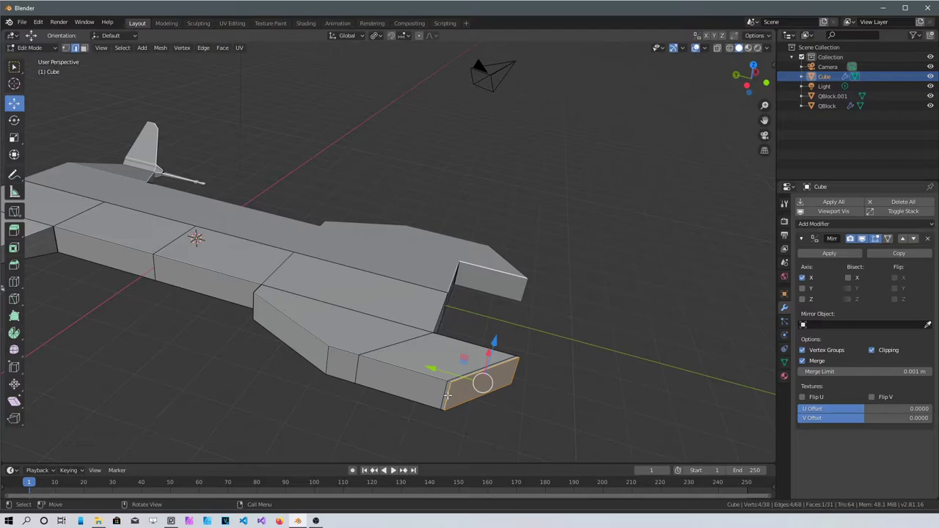
click(448, 395)
middle_drag(448, 395, 347, 375)
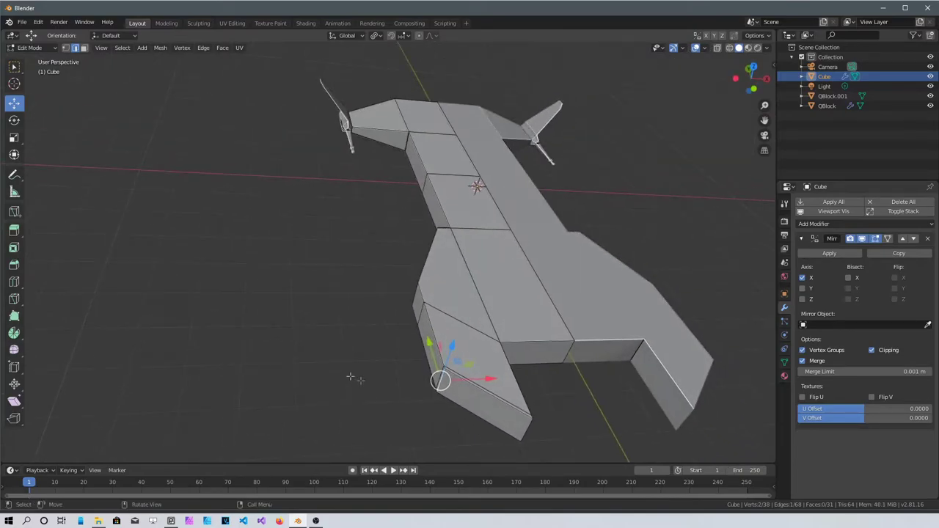
middle_drag(489, 365, 354, 386)
scroll(350, 397, up, 2)
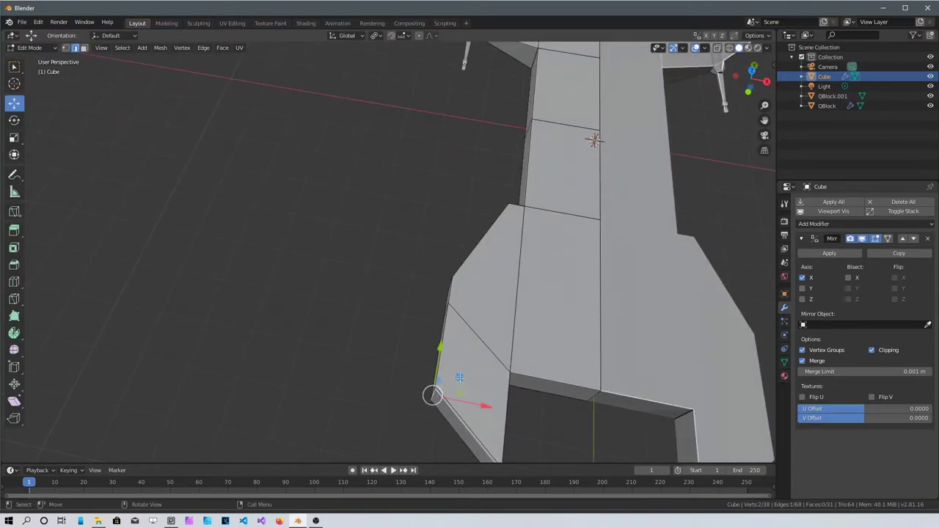
drag(458, 375, 490, 415)
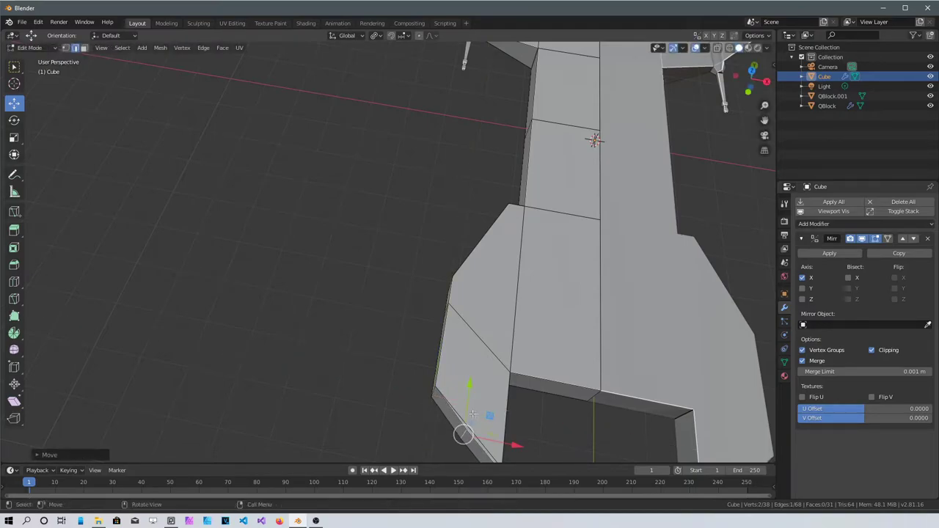
key(KP_7)
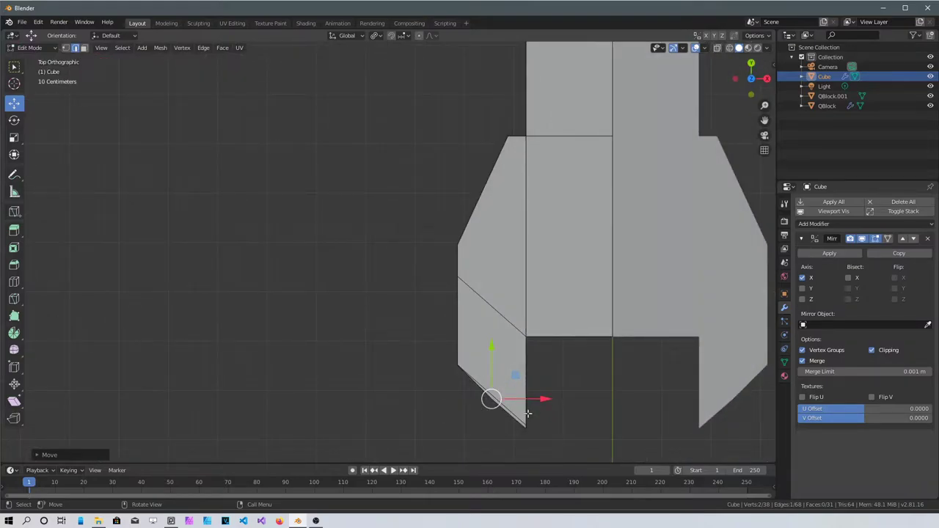
drag(517, 378, 552, 433)
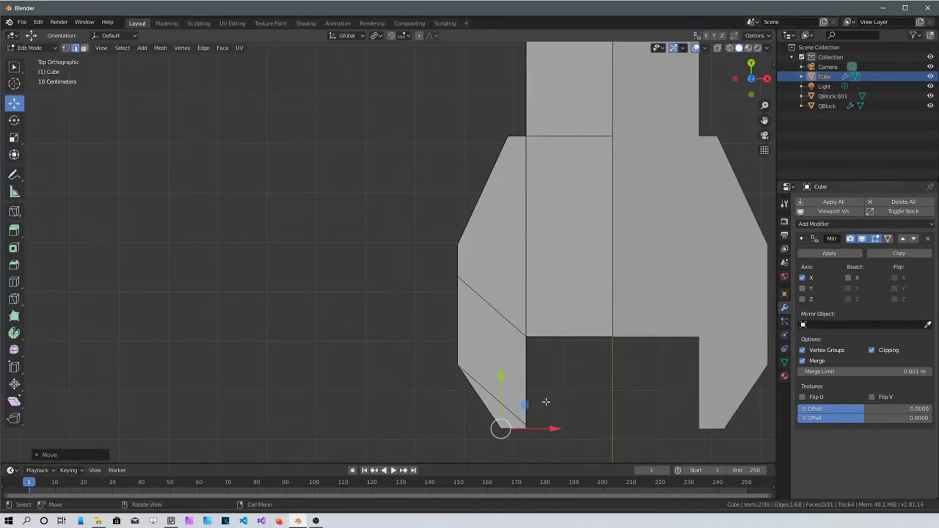
- Extrude the narrow squared end face outward about 3.4 m to form a long prong
scroll(546, 403, down, 3)
middle_drag(546, 403, 571, 327)
key(alt+a)
scroll(470, 359, up, 3)
click(477, 284)
key(e)
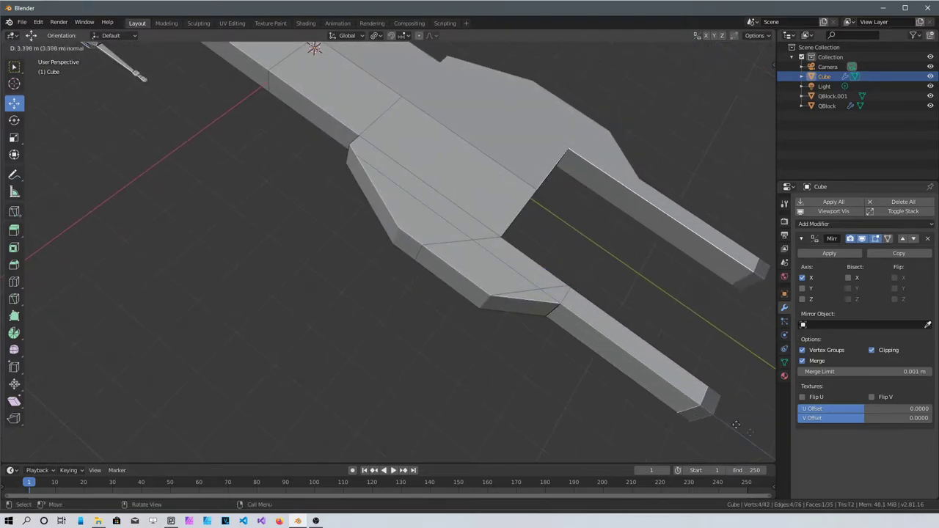
click(736, 414)
- Move the prong's end face slightly along X towards the centre line
scroll(477, 325, down, 5)
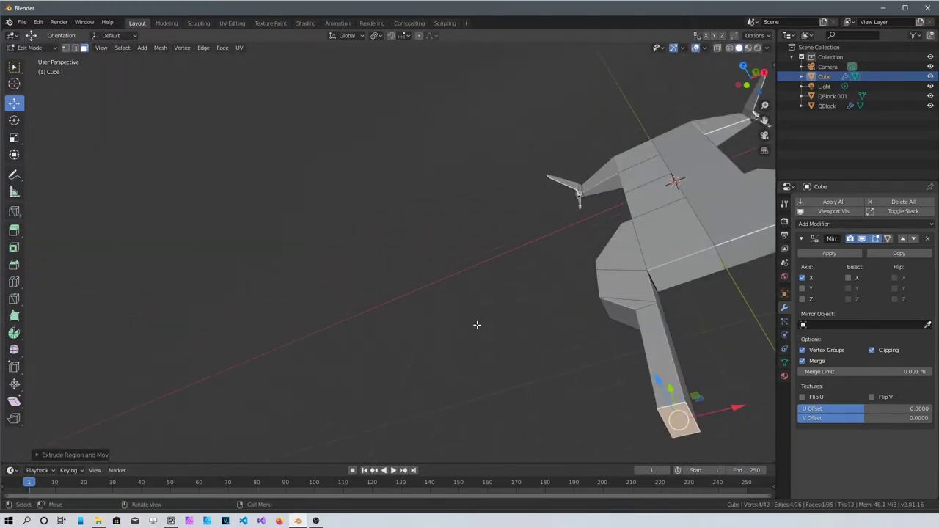
middle_drag(477, 325, 586, 336)
mouse_move(600, 332)
mouse_down()
mouse_move(628, 331)
mouse_move(613, 338)
mouse_up()
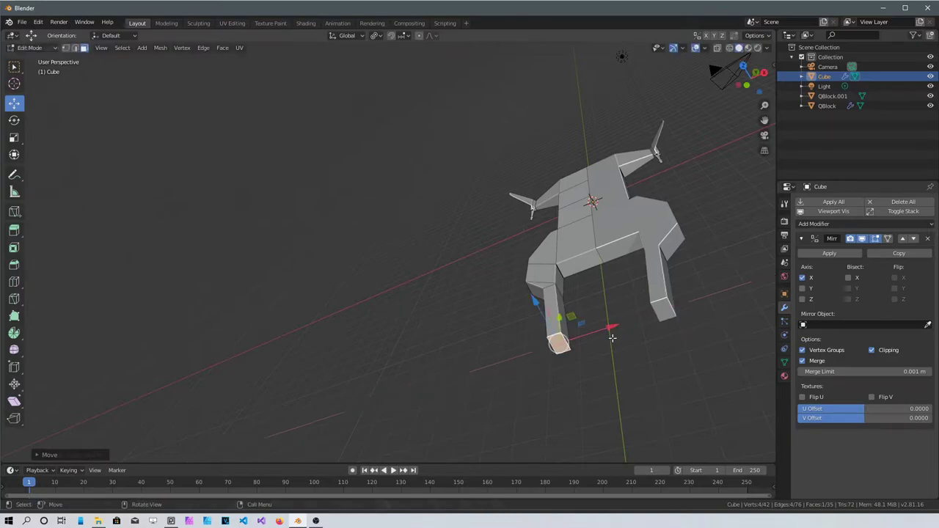
middle_drag(546, 440, 546, 36)
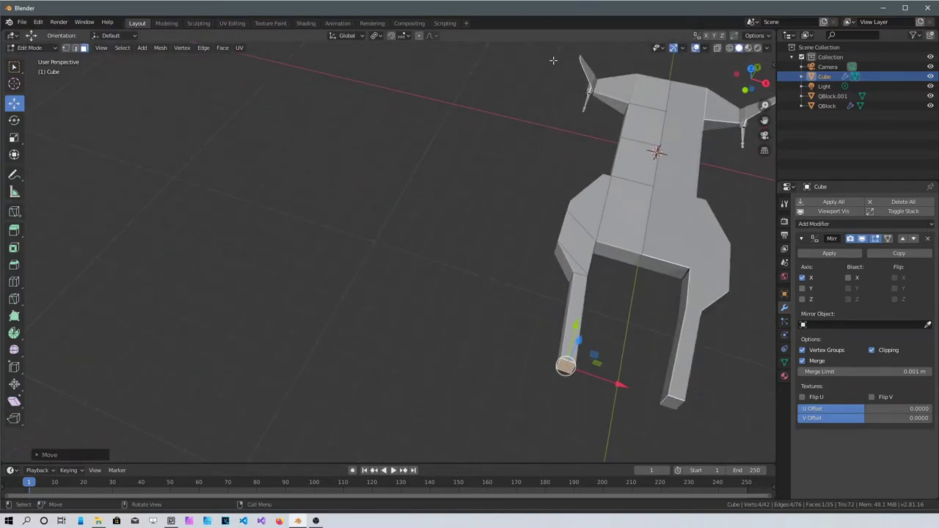
- Rotate the prong's end face about 44° around the global Z axis
scroll(548, 193, up, 4)
shift+middle_drag(565, 221, 430, 191)
middle_drag(497, 239, 669, 143)
key(r)
key(z)
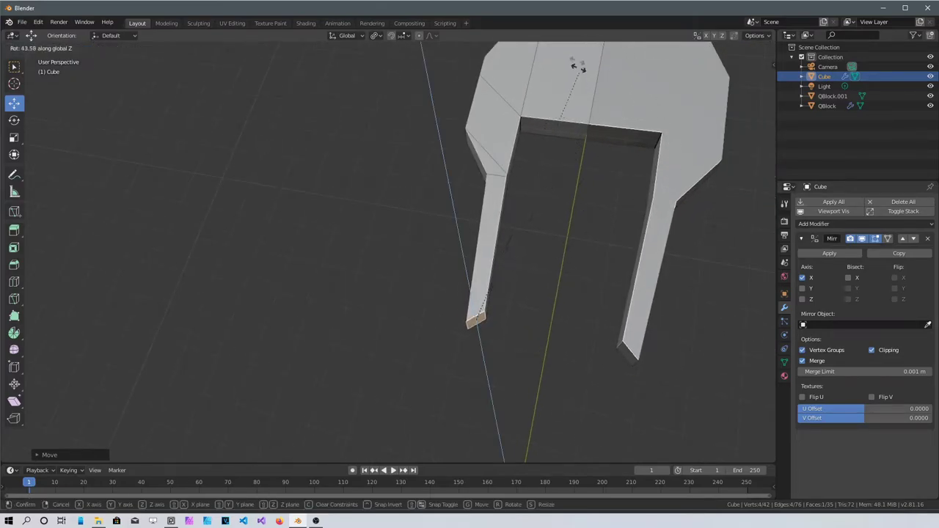
click(524, 213)
key(e)
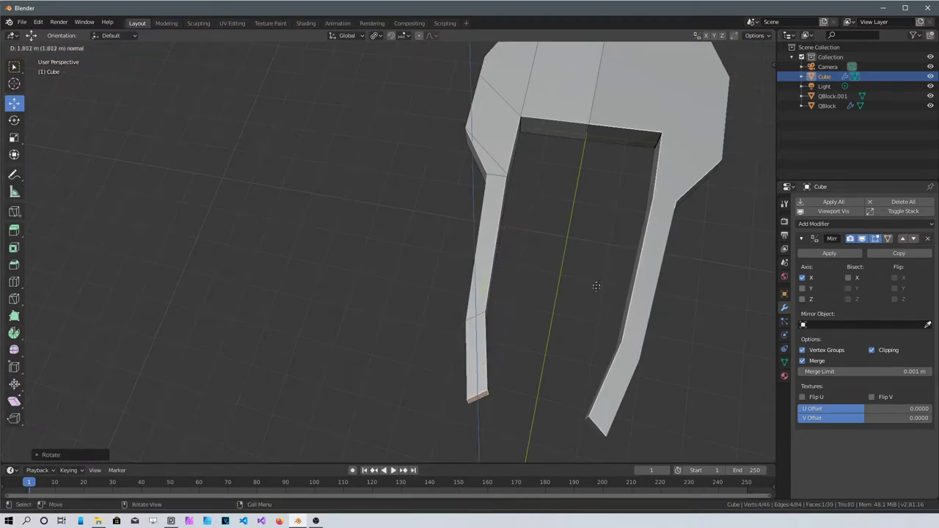
right_click(606, 254)
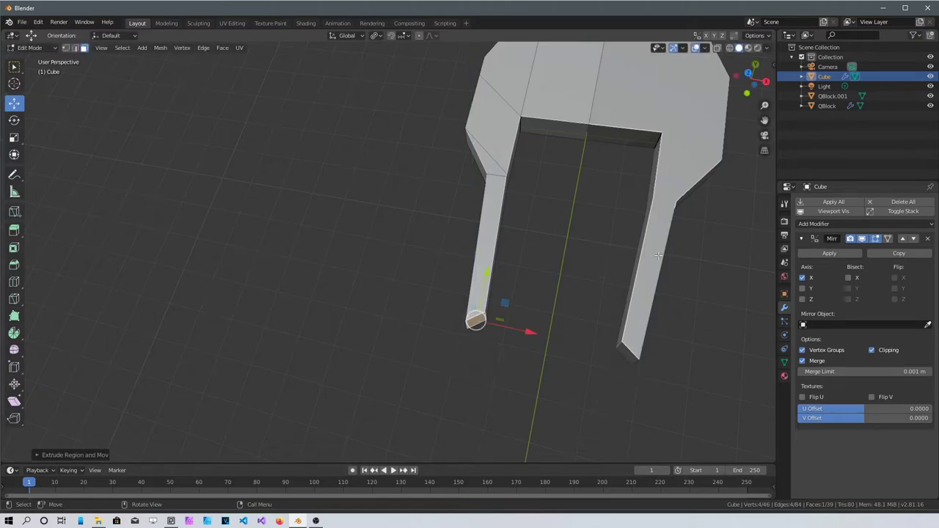
key(ctrl+z)
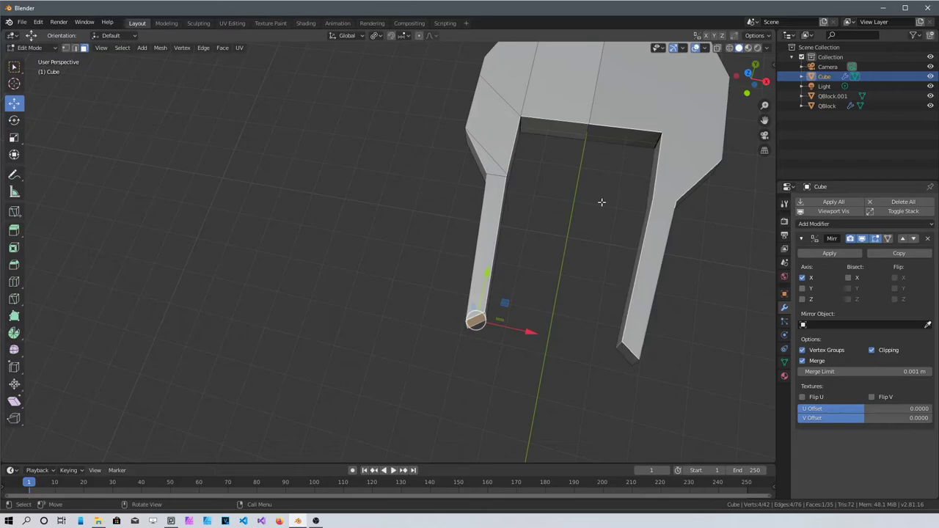
key(r)
key(z)
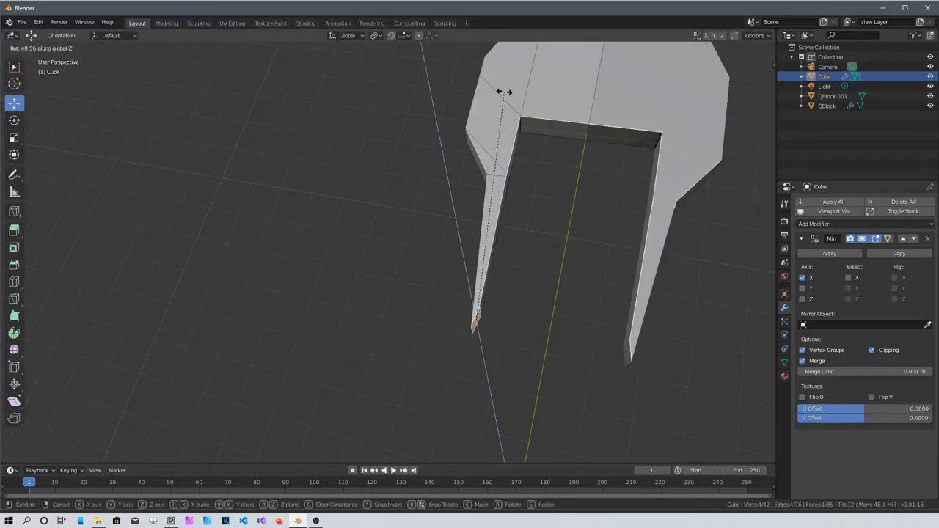
right_click(570, 136)
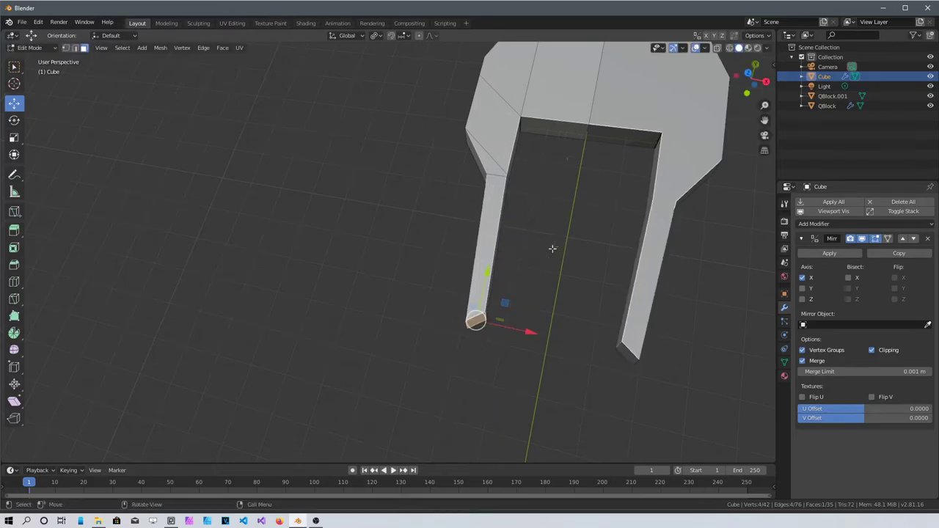
- Rotate the prong's end face a further 20° or so around Z, angling it more towards the centre line
key(r)
key(z)
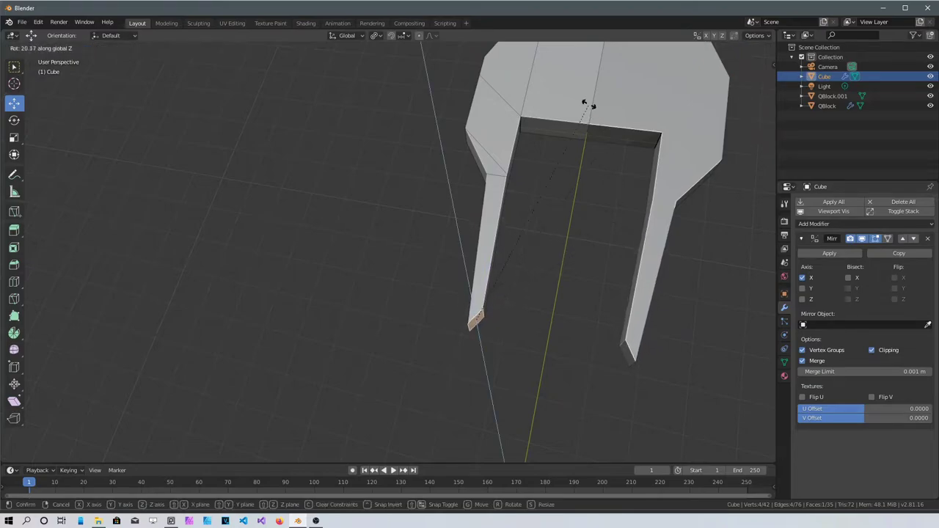
click(585, 101)
- Extrude the angled end face inward and scale it down to about 0.27 to form a pointed prong tip
middle_drag(585, 101, 505, 256)
key(e)
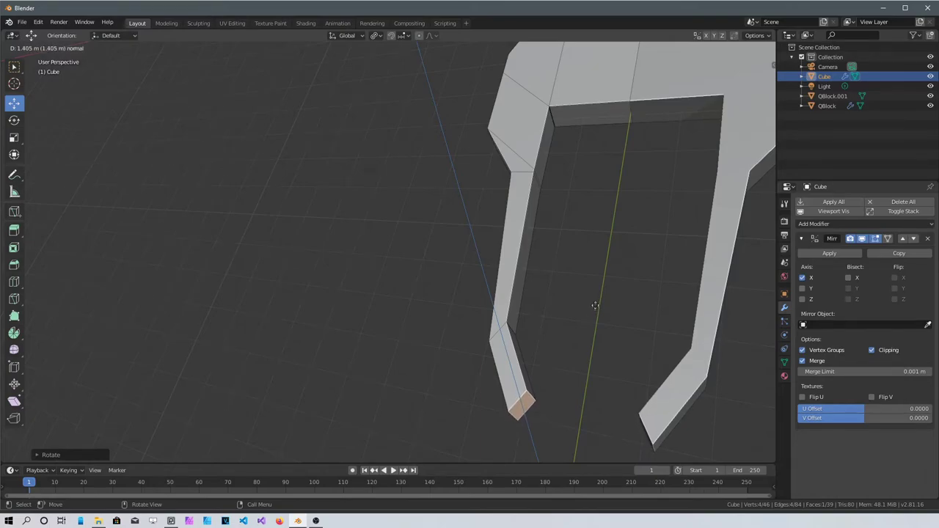
click(605, 286)
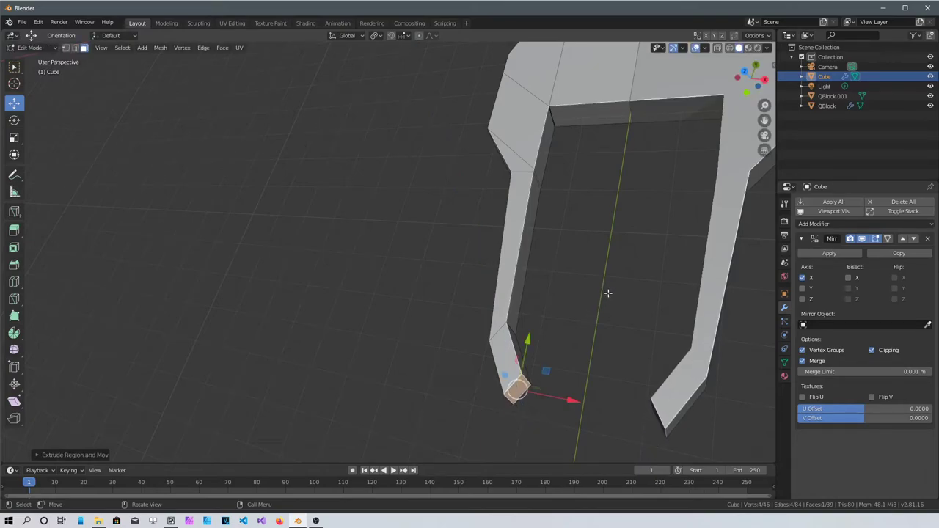
key(s)
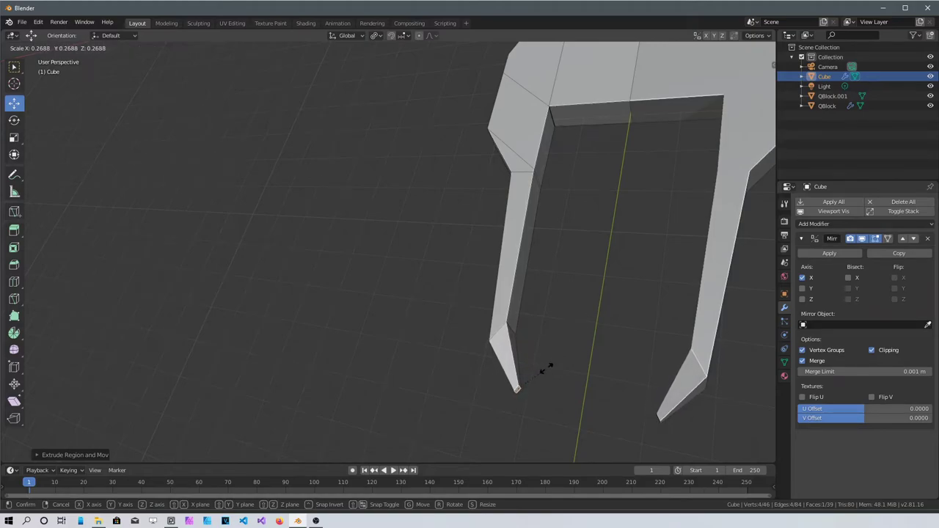
click(549, 360)
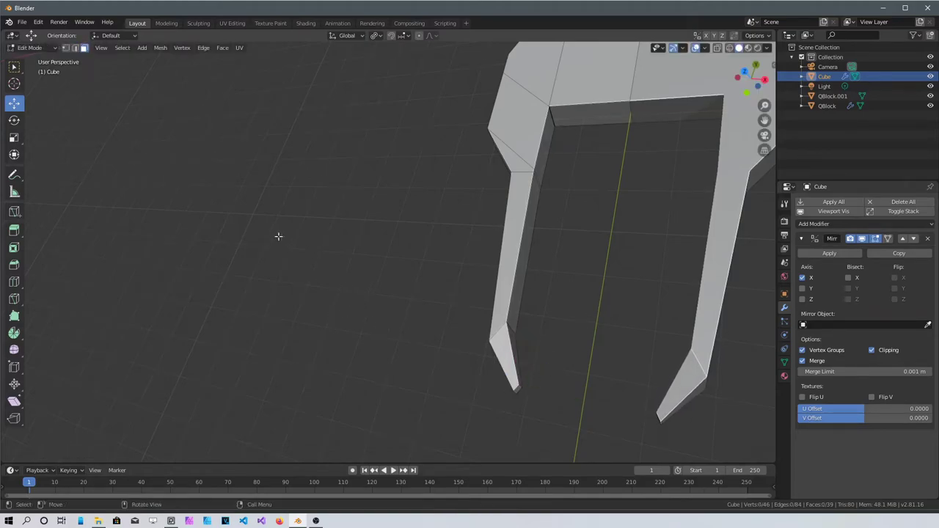
- Leave the main block's edit mode and scale up the mirrored side block with its fins and rods to suit the larger body
middle_drag(279, 234, 315, 246)
scroll(419, 135, up, 5)
scroll(522, 275, down, 5)
scroll(315, 246, up, 3)
middle_drag(250, 245, 140, 223)
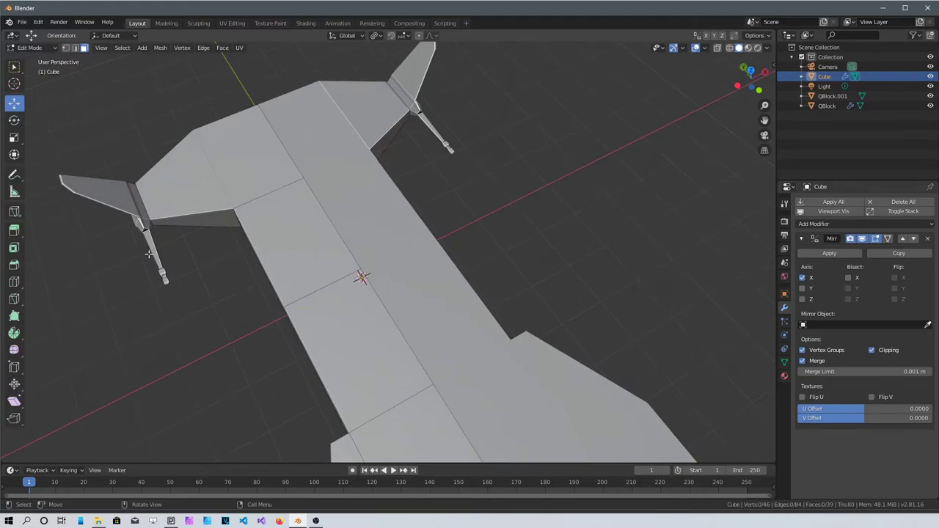
middle_drag(361, 276, 292, 253)
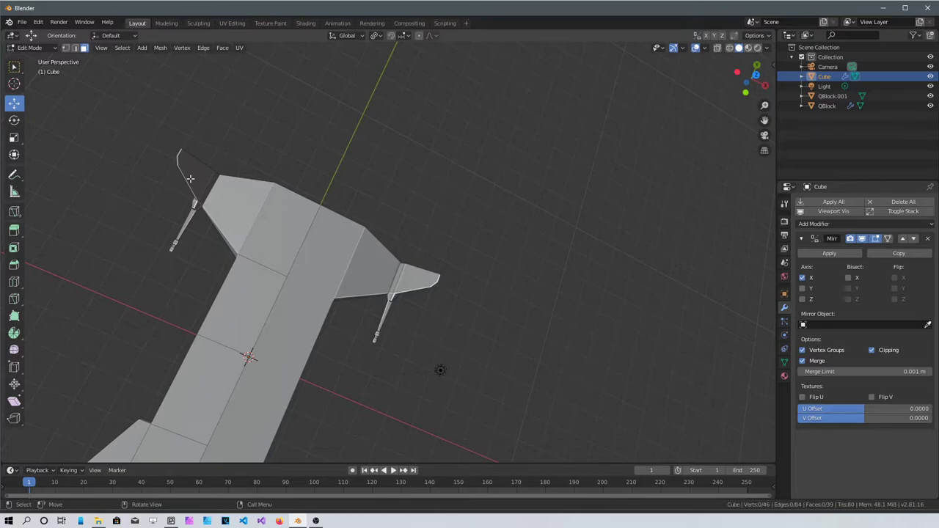
key(Tab)
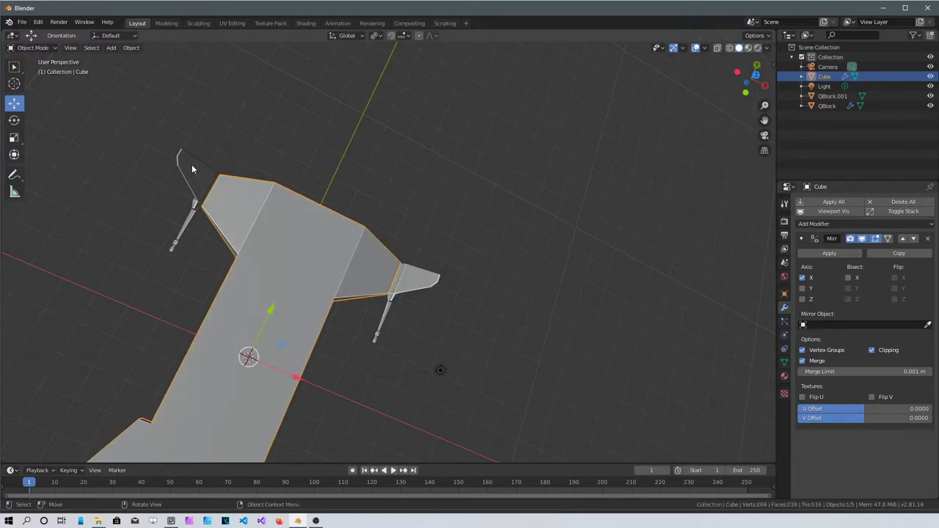
click(192, 174)
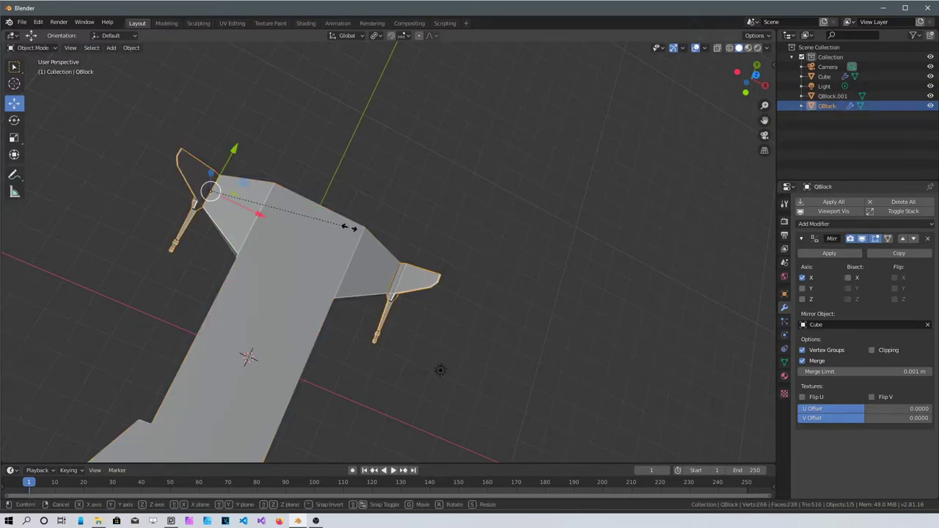
key(s)
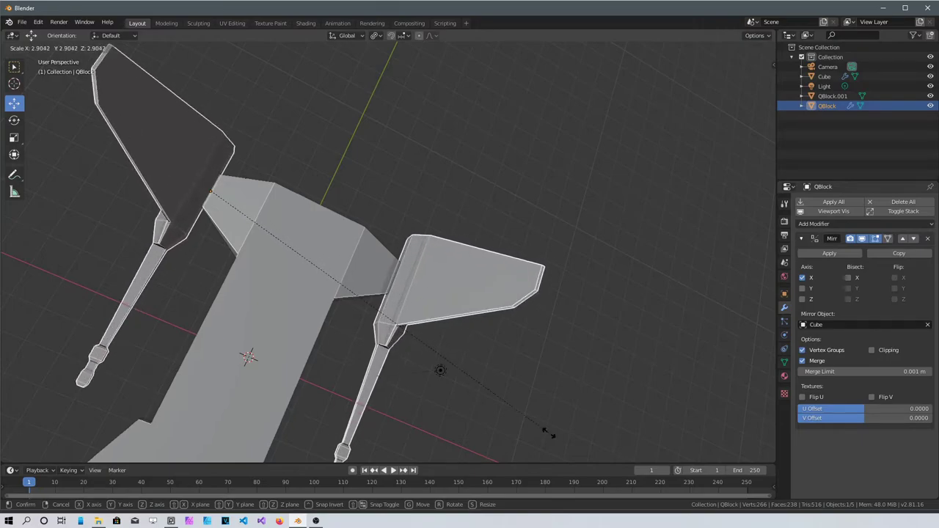
click(496, 389)
scroll(367, 296, down, 5)
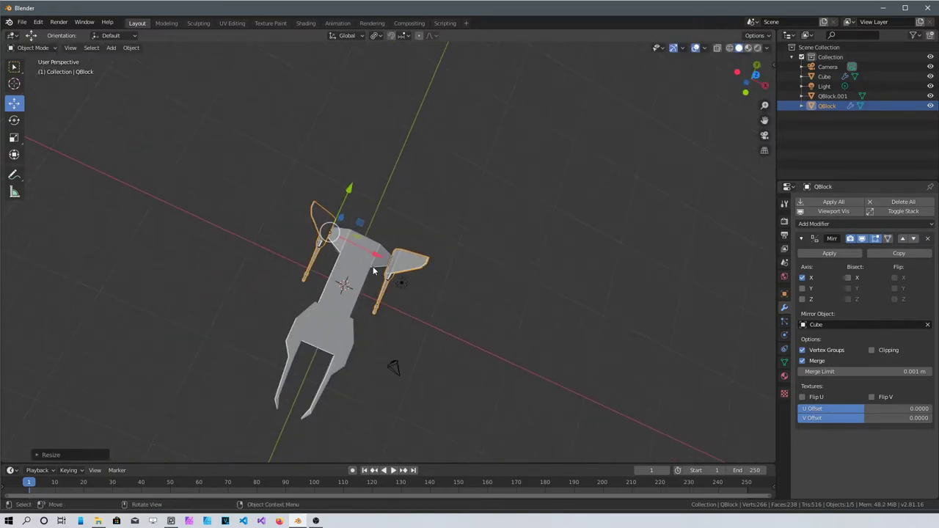
scroll(391, 323, up, 7)
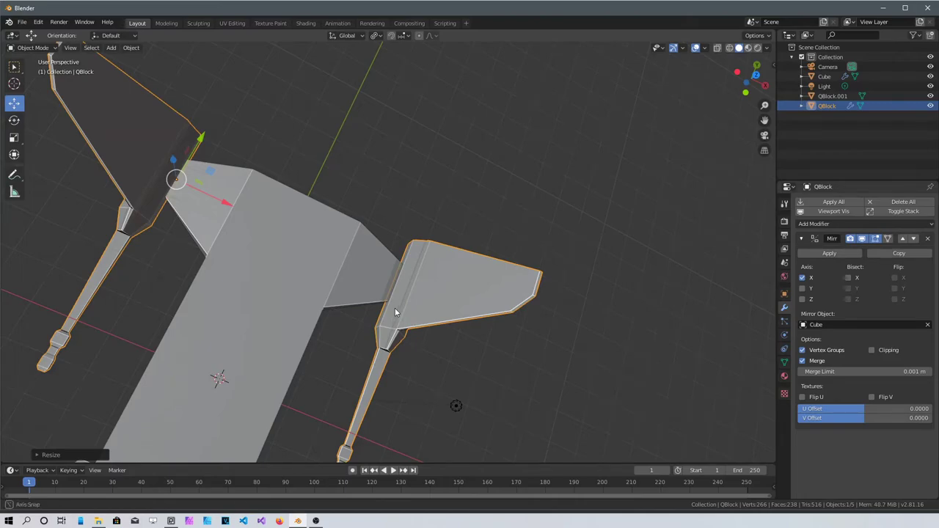
- Scale down the mirrored side block with its fins and rods so it better fits the main block's rear stubs
mouse_move(430, 285)
middle_down()
mouse_move(409, 199)
mouse_move(353, 199)
mouse_move(434, 299)
middle_up()
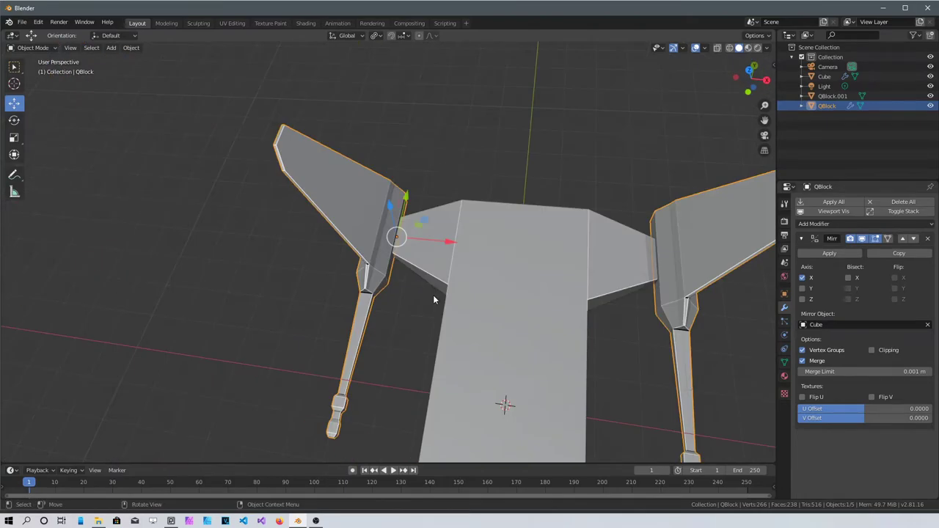
key(s)
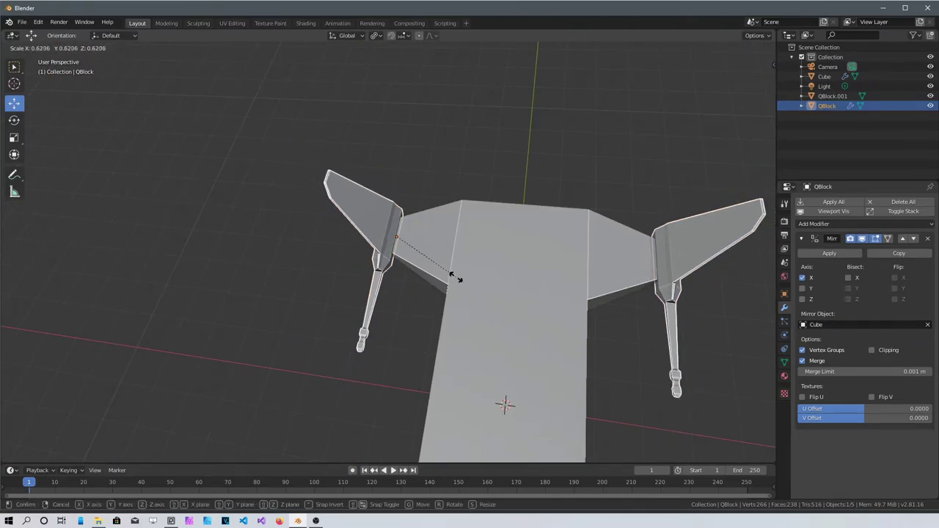
click(450, 305)
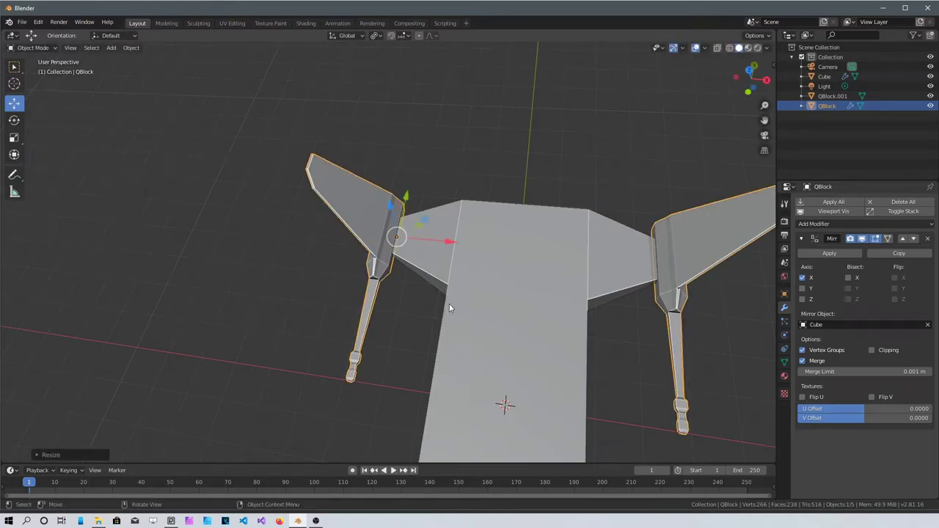
- Move the mirrored side block along Y, well clear of the main block's rear end
scroll(537, 292, down, 3)
middle_drag(538, 292, 414, 217)
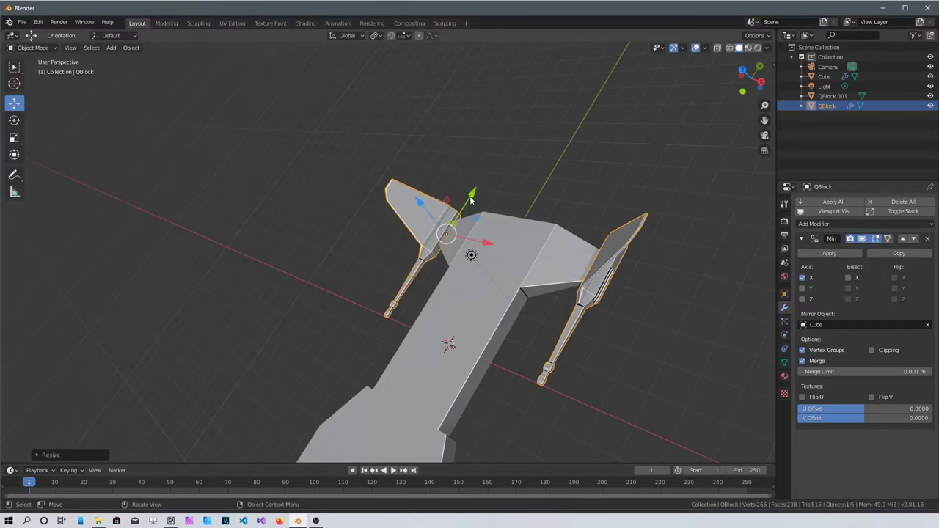
drag(472, 199, 580, 66)
scroll(634, 274, up, 3)
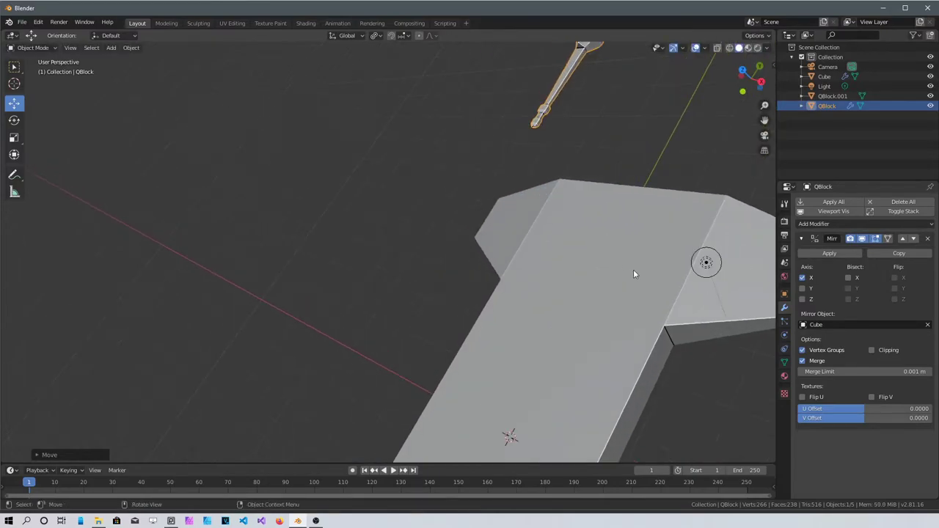
- In the main block's edit mode, widen the outer end face of the rear side stub by scaling it along Y
middle_drag(595, 291, 291, 272)
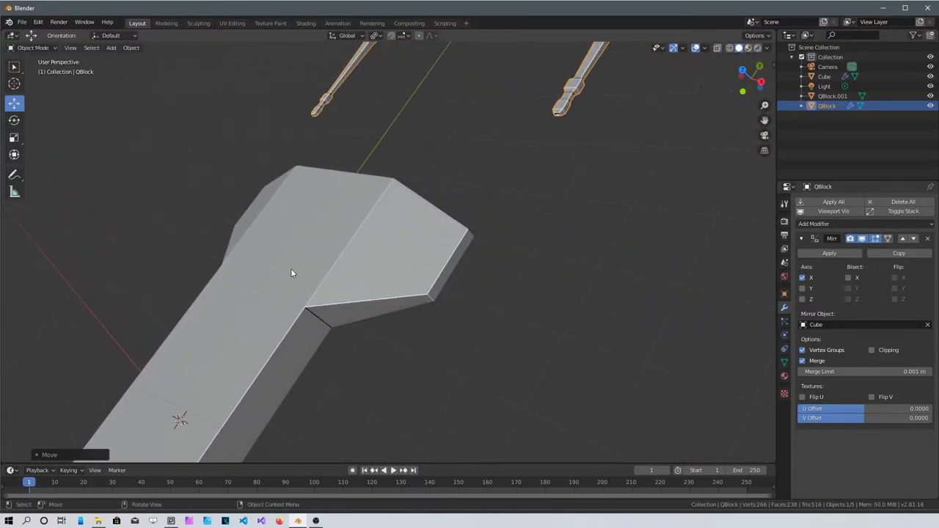
click(291, 273)
middle_drag(436, 292, 383, 331)
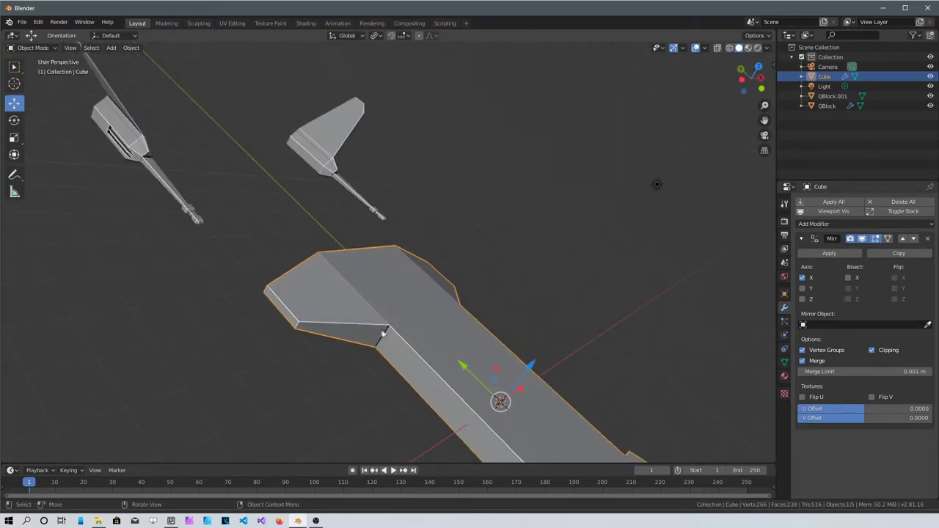
key(Tab)
click(291, 320)
middle_drag(301, 349, 271, 398)
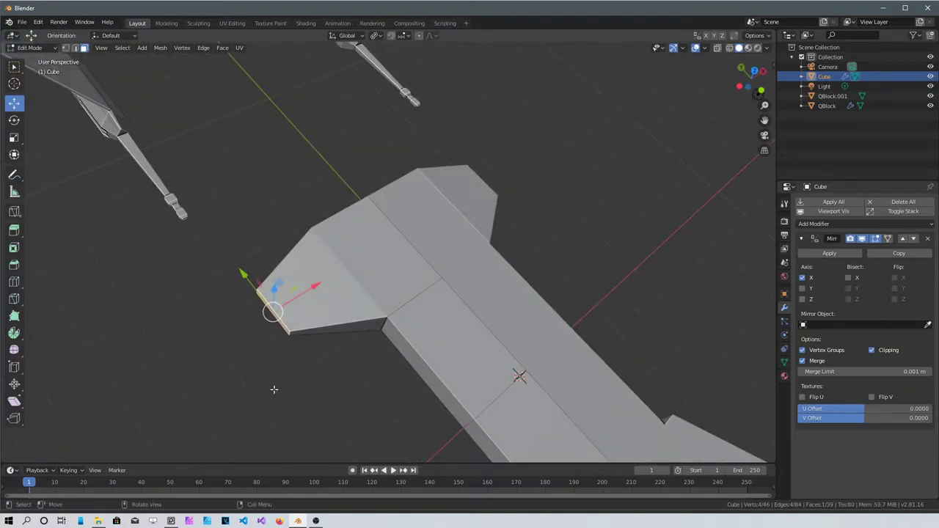
key(s)
key(y)
click(335, 433)
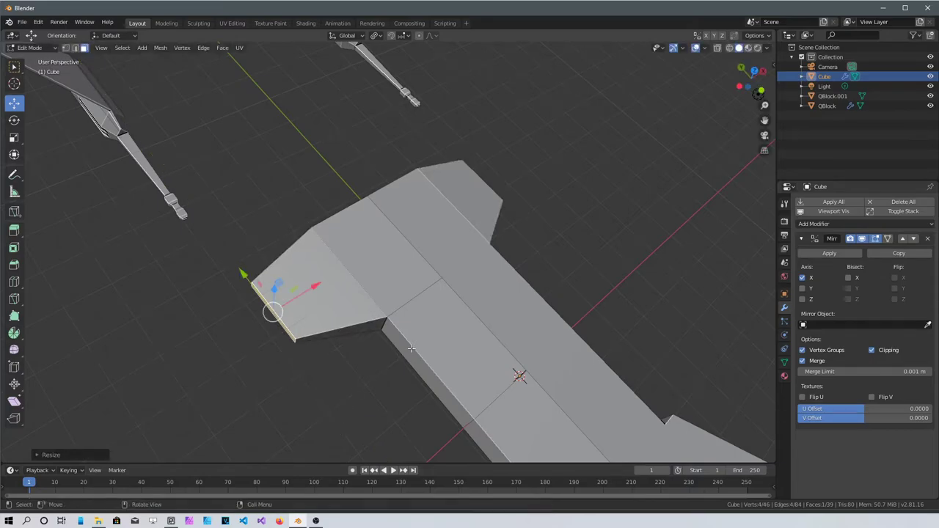
middle_drag(338, 427, 302, 372)
key(Tab)
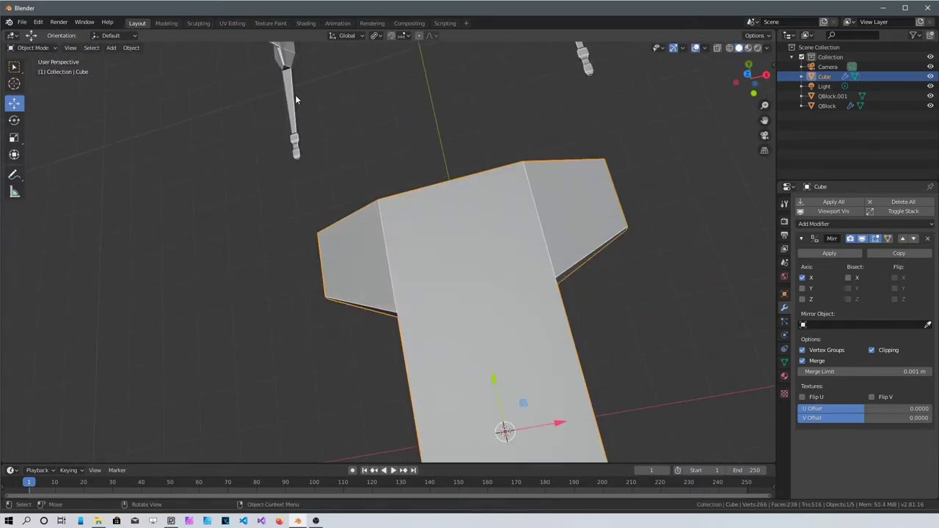
- Move the mirrored side block back along Y against the widened stub ends and deselect it
click(295, 95)
middle_drag(309, 192, 322, 190)
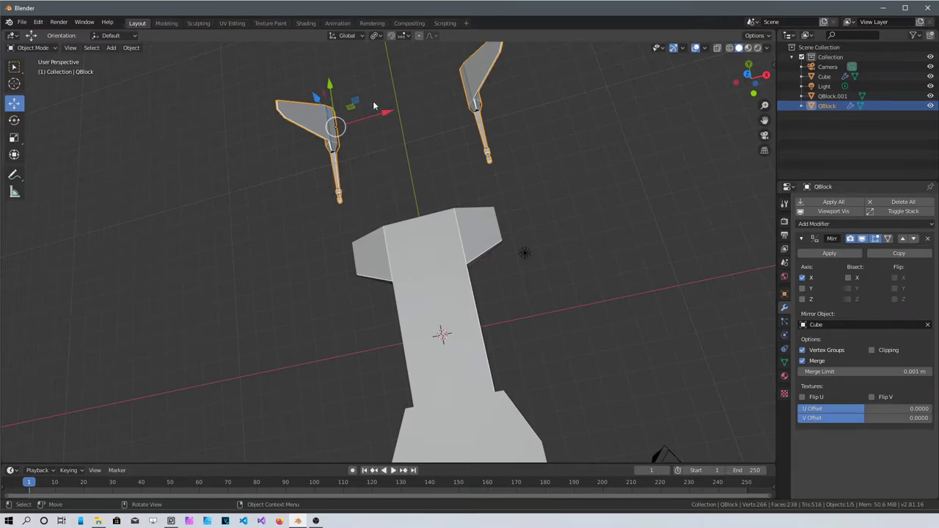
drag(330, 85, 358, 219)
middle_drag(396, 276, 324, 246)
key(g)
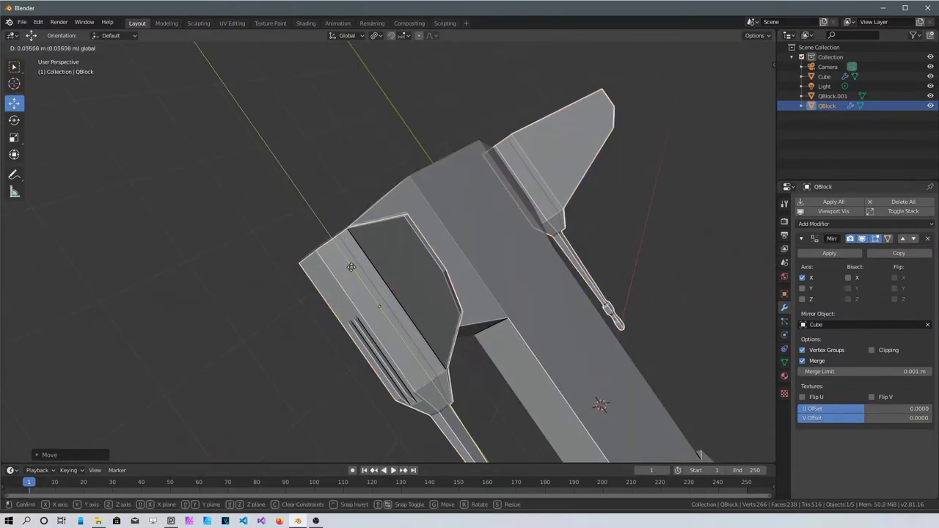
click(351, 269)
key(alt+a)
- In top view, add a QBlocker cube with a narrow lengthwise base over the outer edge of one prong's root
middle_drag(390, 208, 654, 219)
middle_drag(601, 264, 468, 261)
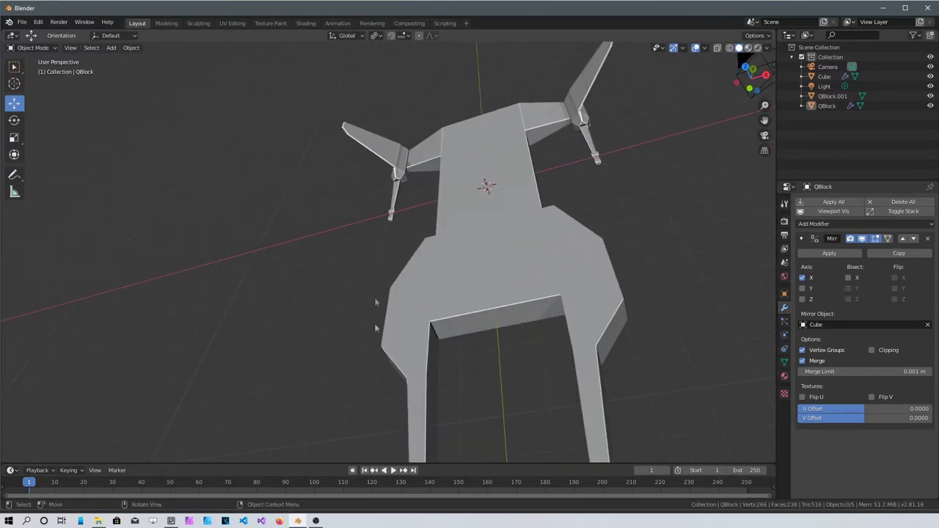
middle_drag(521, 292, 517, 309)
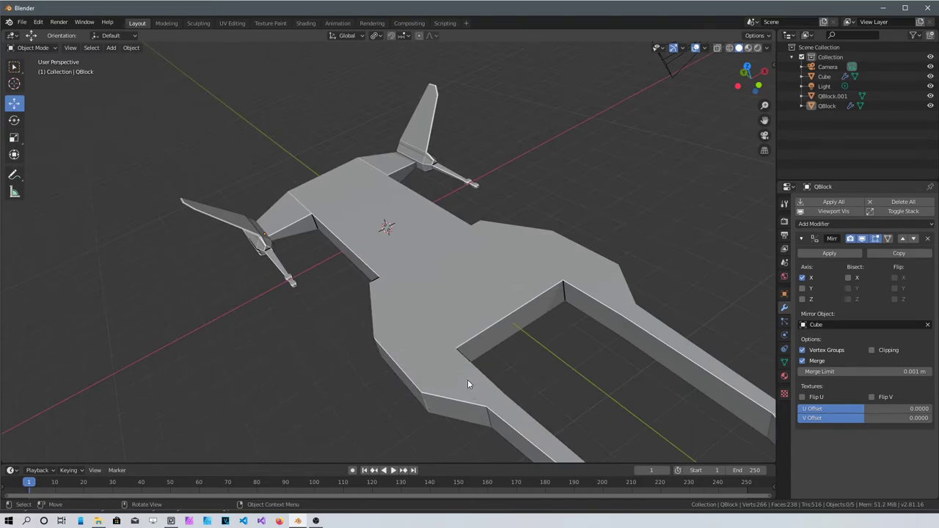
key(KP_7)
shift+middle_drag(482, 356, 568, 262)
scroll(513, 262, up, 2)
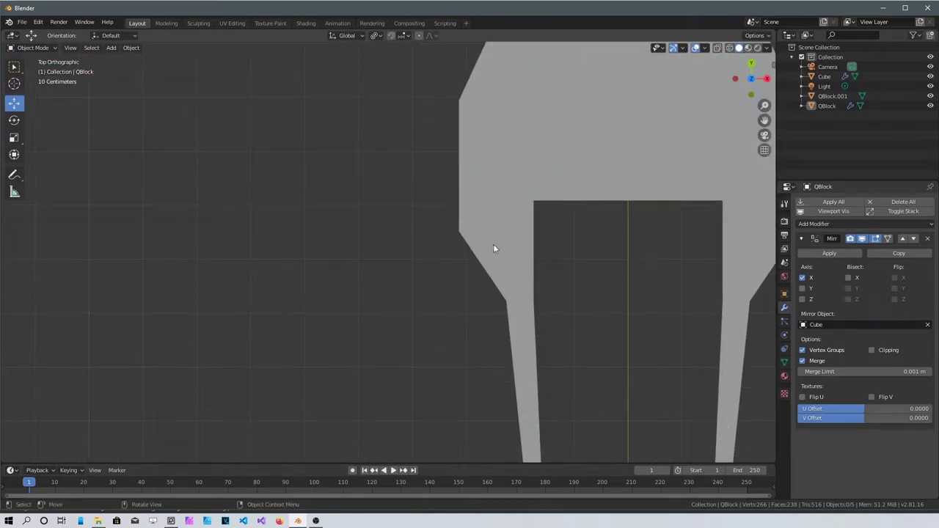
shift+middle_drag(495, 247, 513, 270)
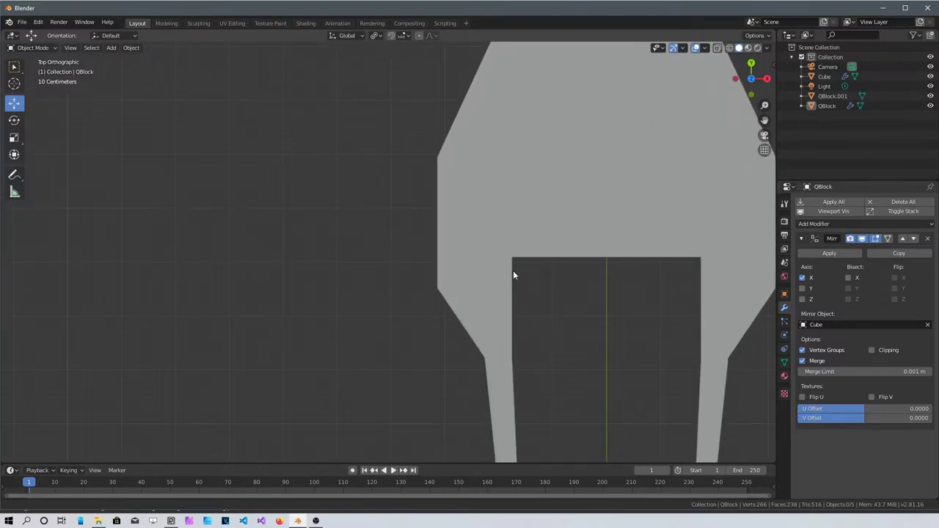
key(shift+a)
mouse_move(513, 271)
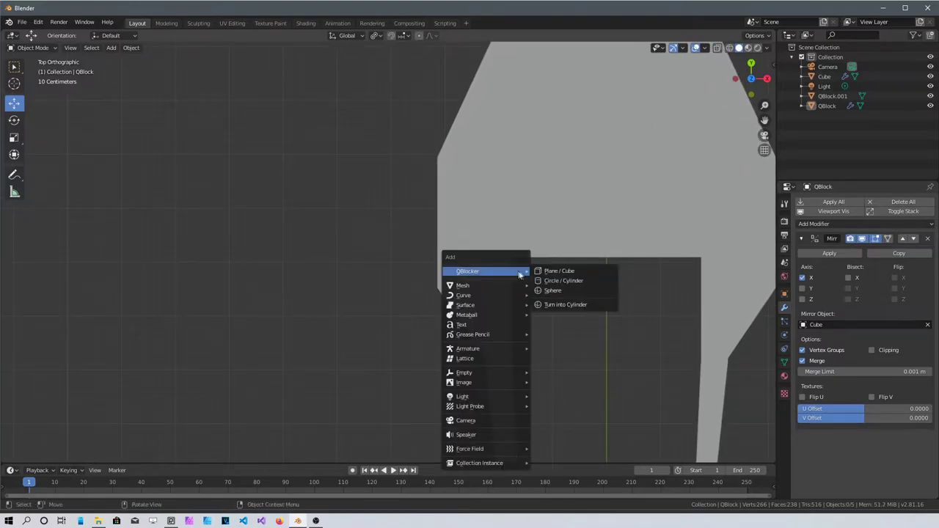
click(568, 273)
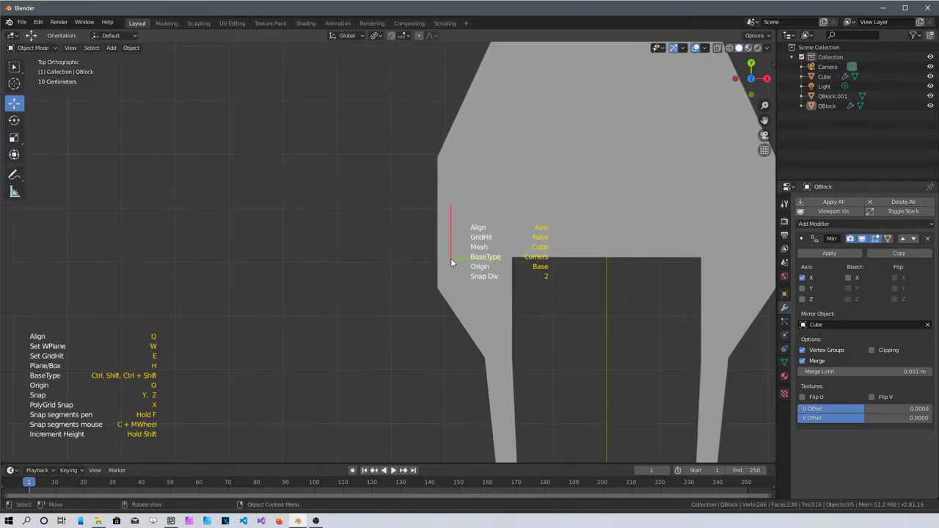
mouse_move(449, 260)
mouse_down()
mouse_move(449, 307)
mouse_move(461, 329)
mouse_move(448, 353)
mouse_up()
- Shift the new block vertically so it cuts into the thickness of the prong's root
middle_drag(413, 316, 442, 298)
scroll(443, 298, up, 2)
middle_drag(436, 381, 218, 183)
drag(232, 250, 225, 284)
middle_drag(300, 304, 234, 307)
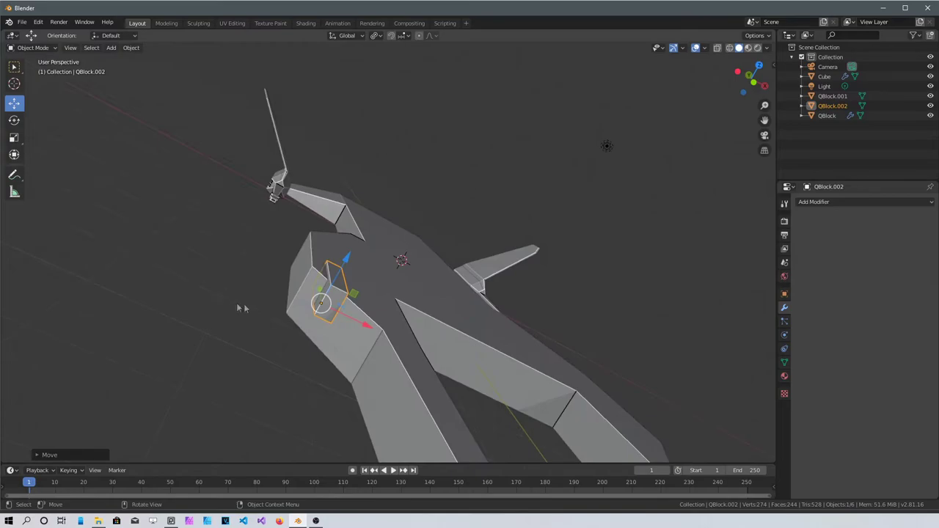
- Duplicate the narrow block and offset the copy along X to sit beside the original
key(shift+d)
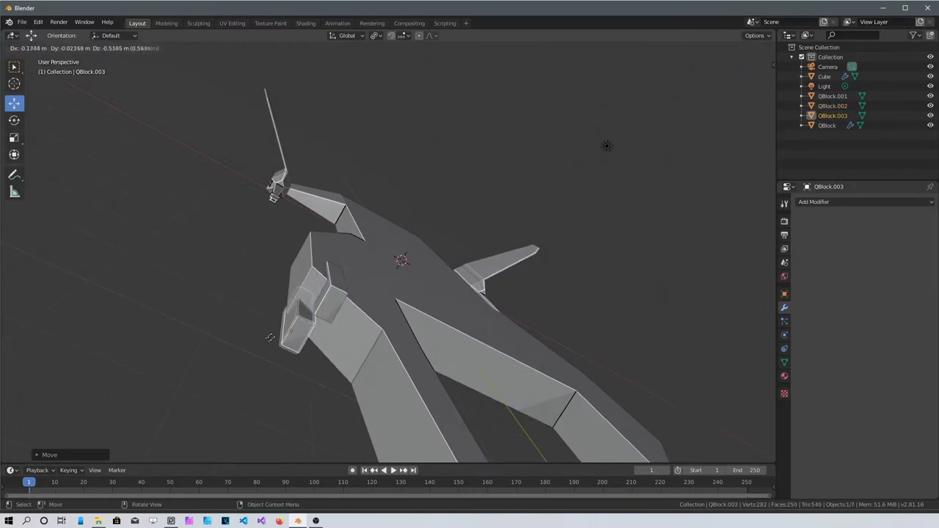
right_click(288, 334)
drag(360, 323, 387, 339)
middle_drag(386, 339, 347, 276)
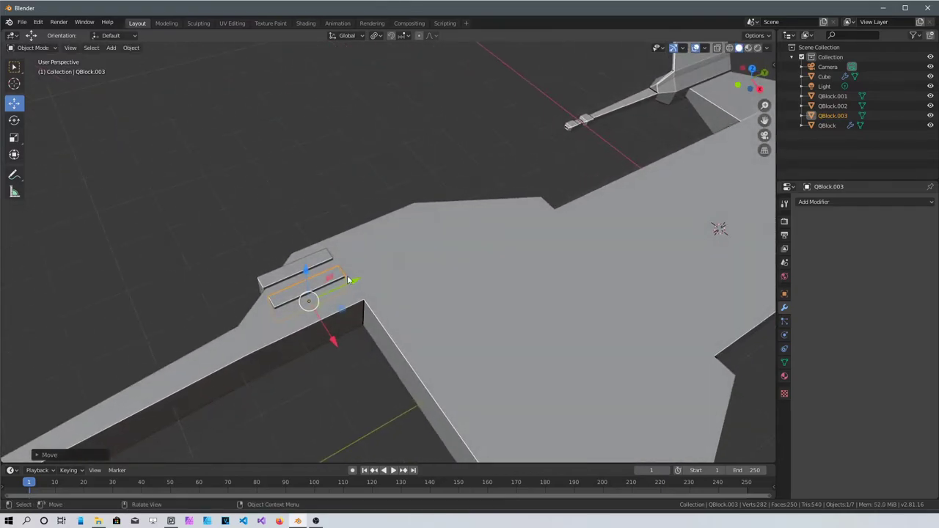
- Slide the duplicate block along Y towards the prong's tip and shift it about 0.1 m along X towards the original
drag(358, 286, 285, 335)
middle_drag(285, 335, 294, 358)
key(g)
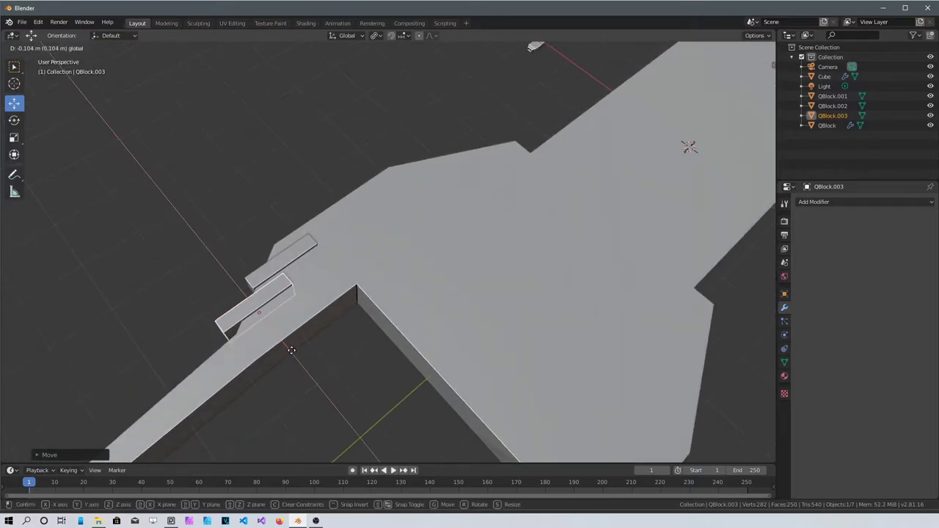
click(290, 352)
- Join the two narrow blocks on the prong's root into a single cutter object
middle_drag(399, 329, 418, 320)
scroll(508, 303, up, 2)
scroll(416, 321, up, 4)
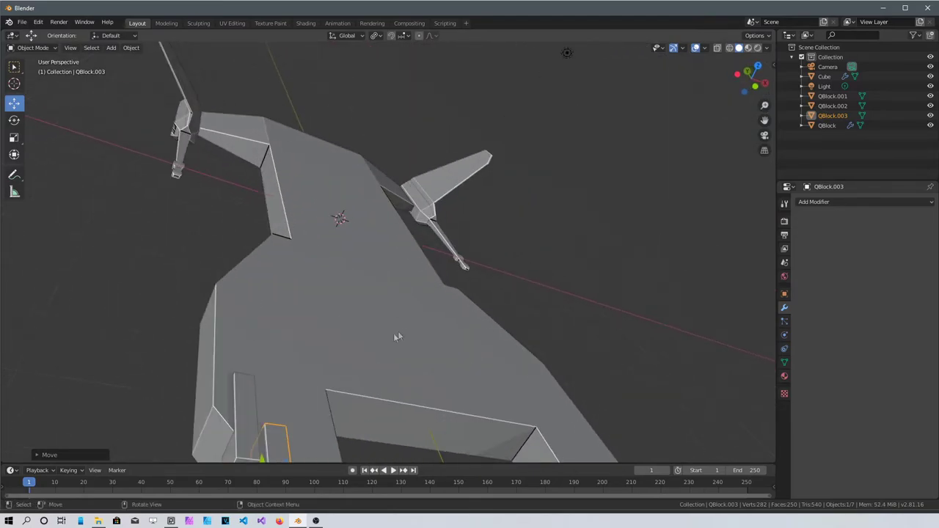
middle_drag(396, 248, 319, 221)
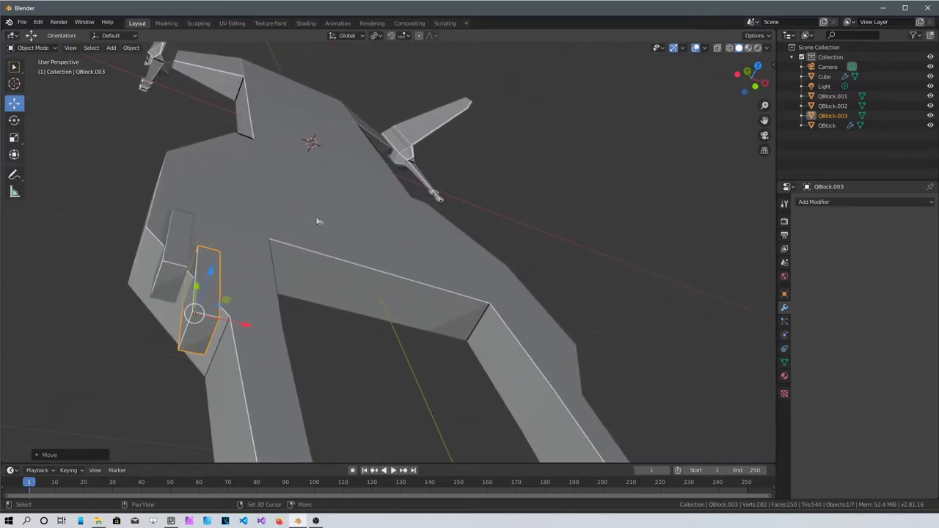
click(276, 208)
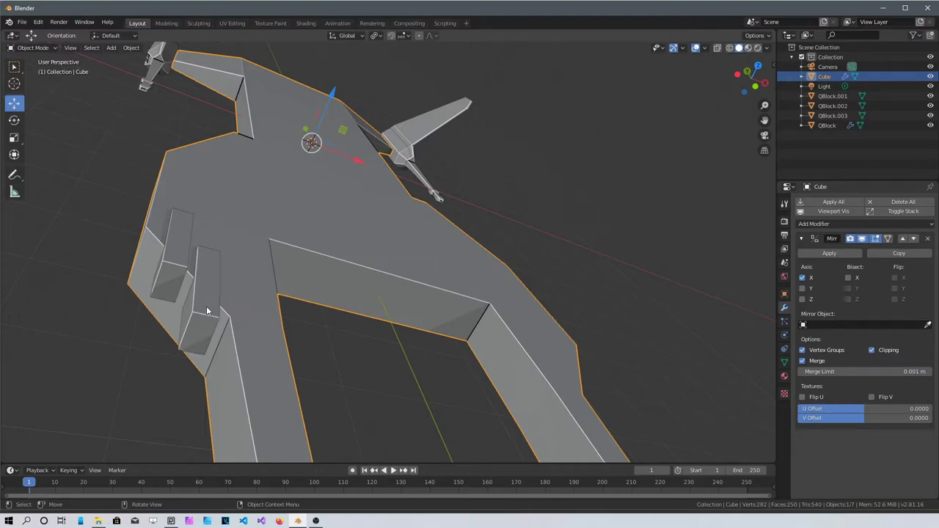
click(201, 282)
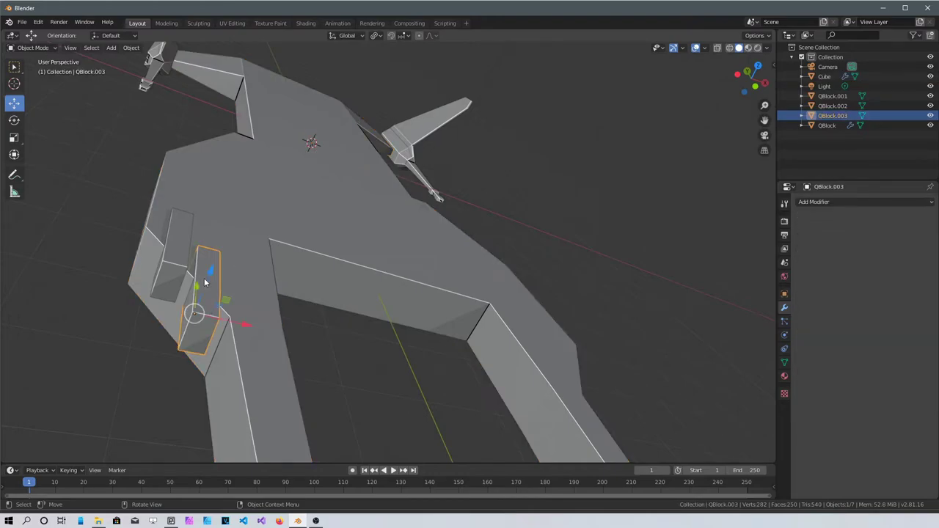
shift+click(175, 254)
key(ctrl+j)
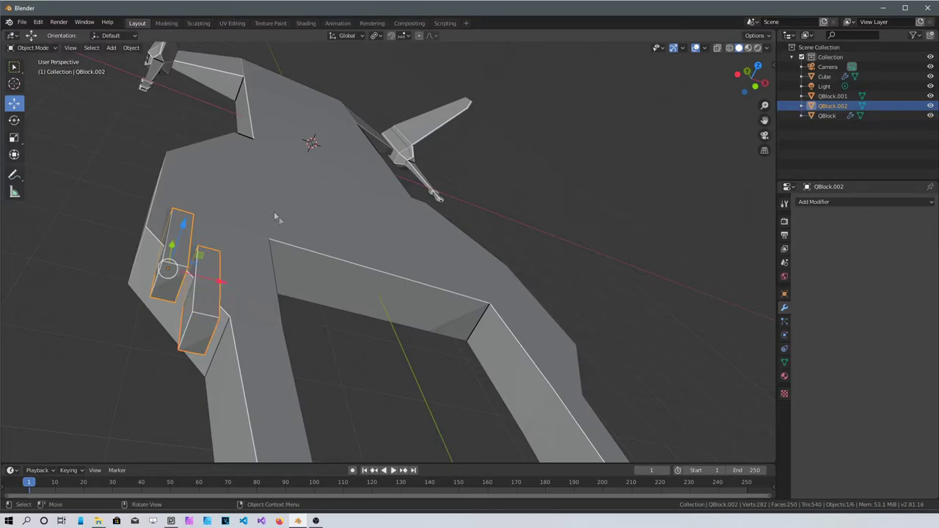
- Add a Boolean modifier to the main block, set to Difference with QBlock.002 as its object, and apply it
click(258, 187)
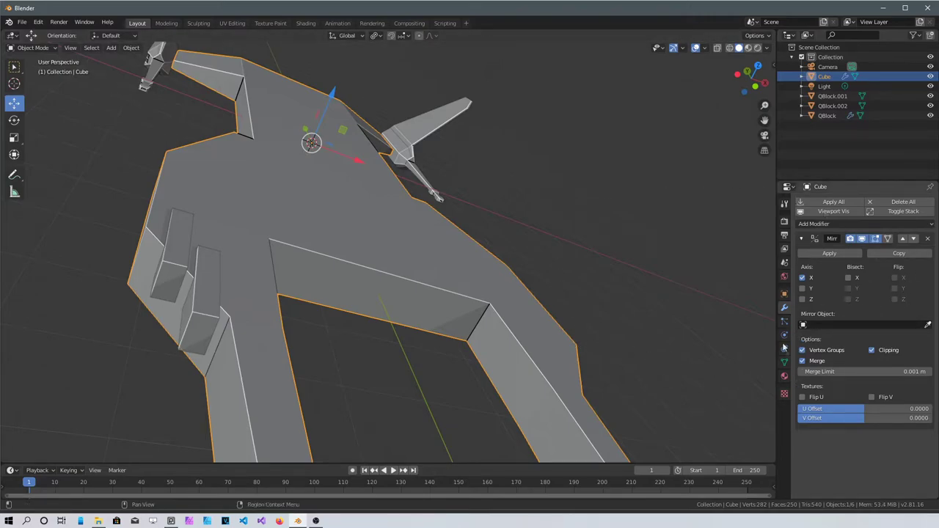
click(849, 223)
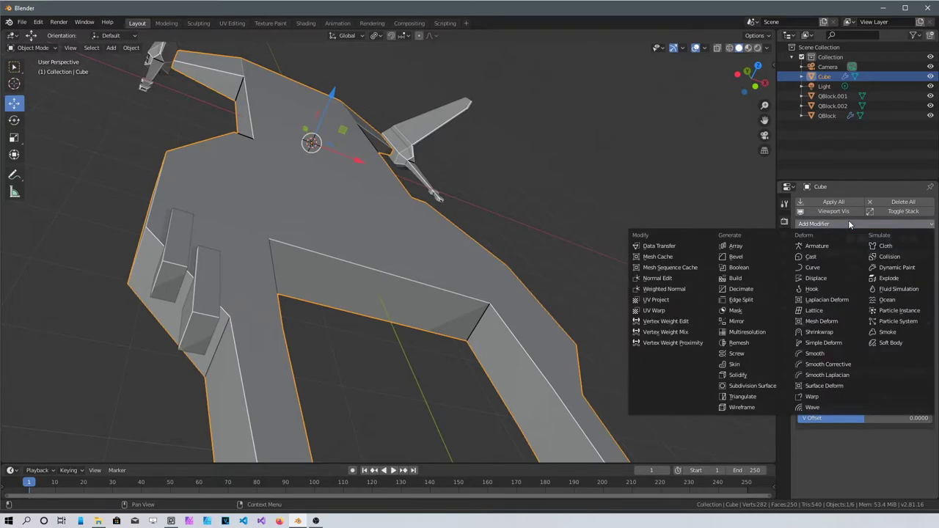
click(744, 267)
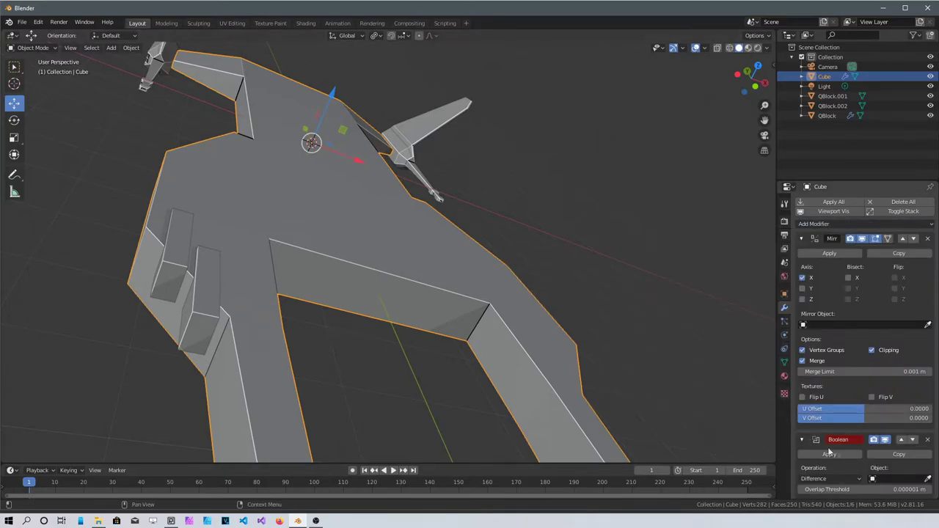
click(929, 479)
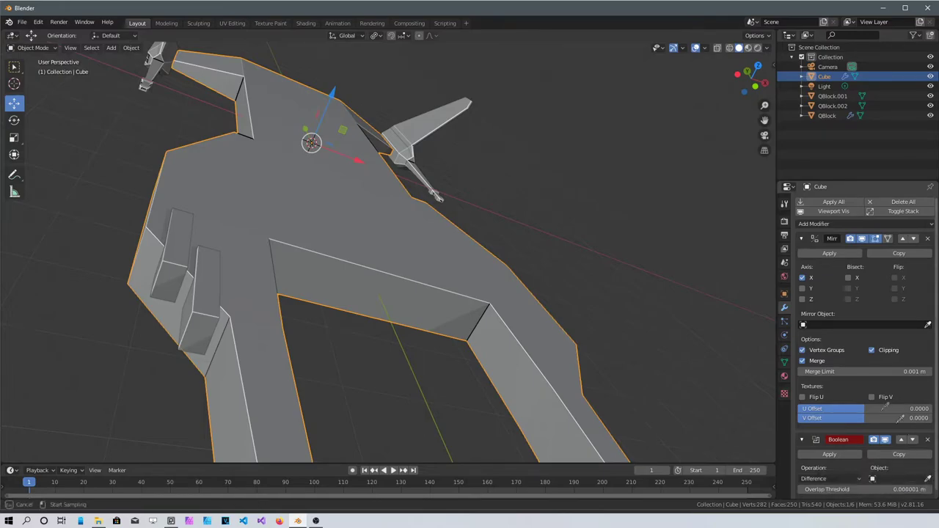
click(211, 272)
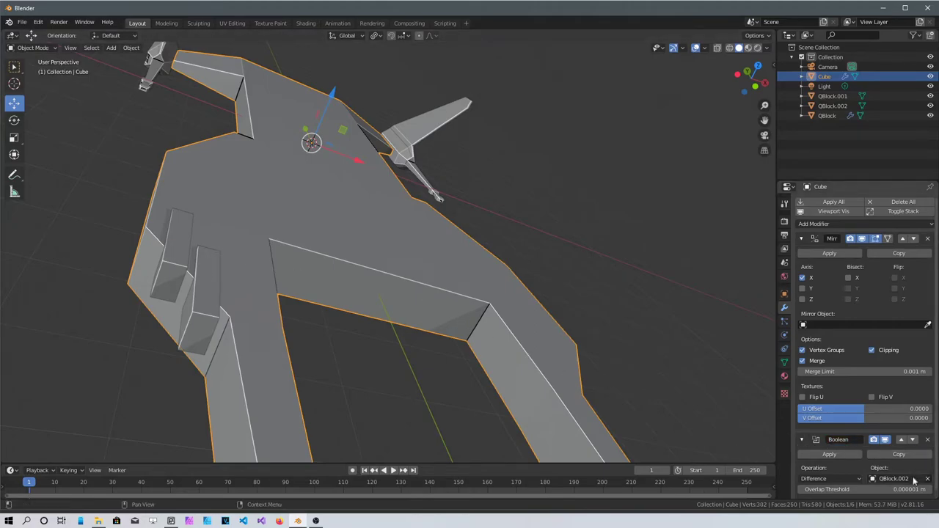
click(833, 454)
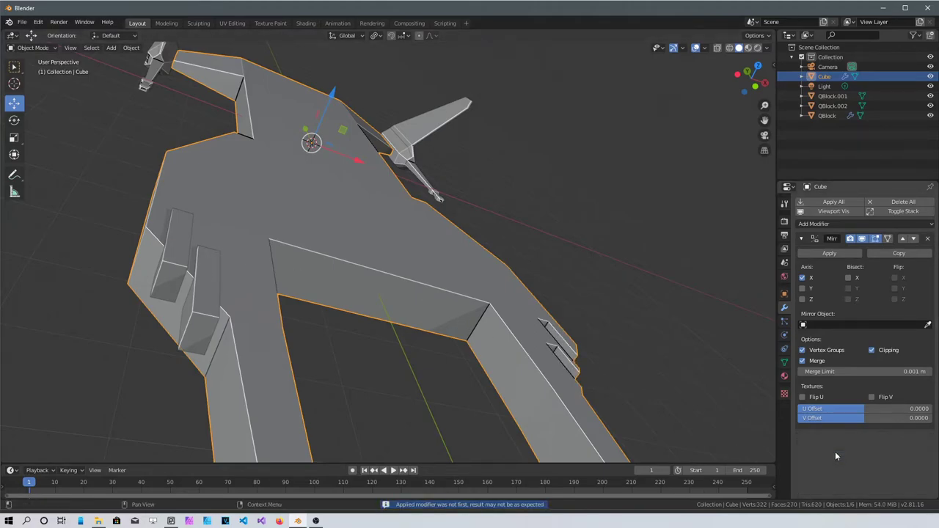
- Delete the joined cutter object from the slots at the prong's root
middle_drag(623, 319, 275, 311)
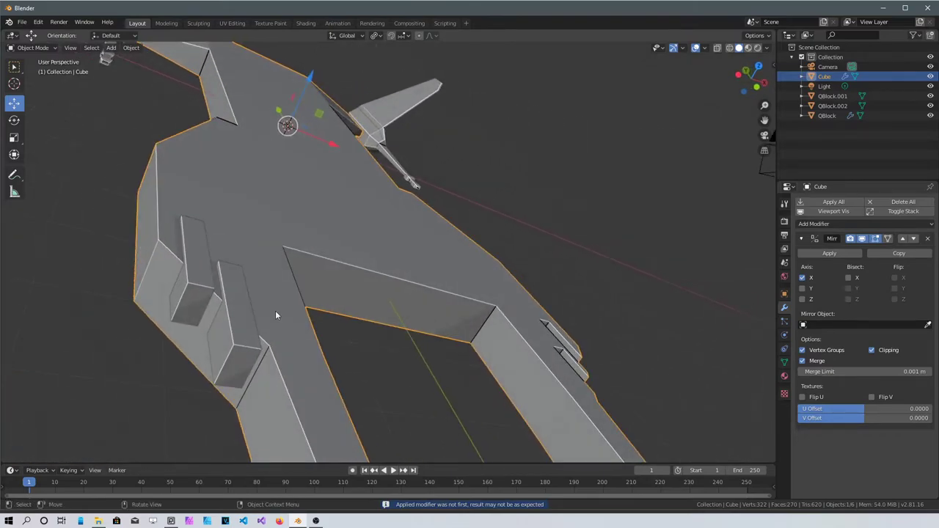
click(255, 334)
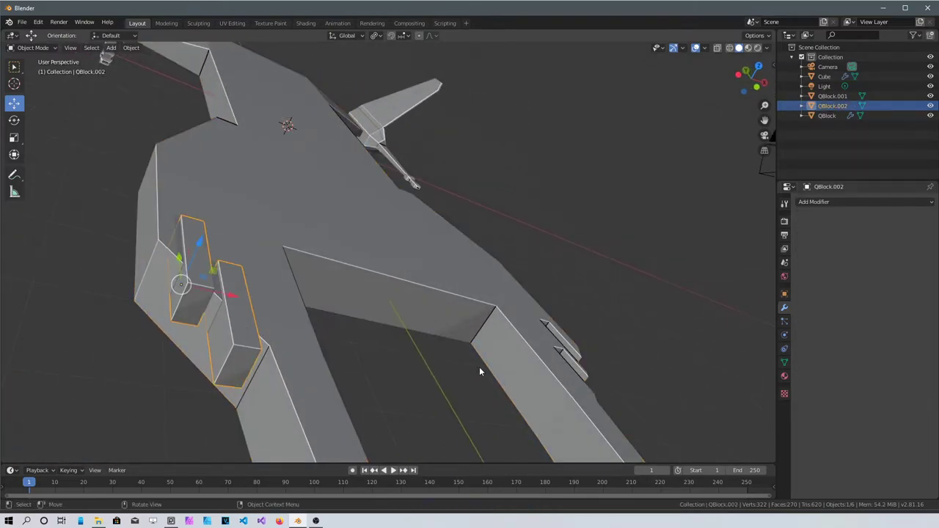
key(Delete)
middle_drag(529, 357, 581, 326)
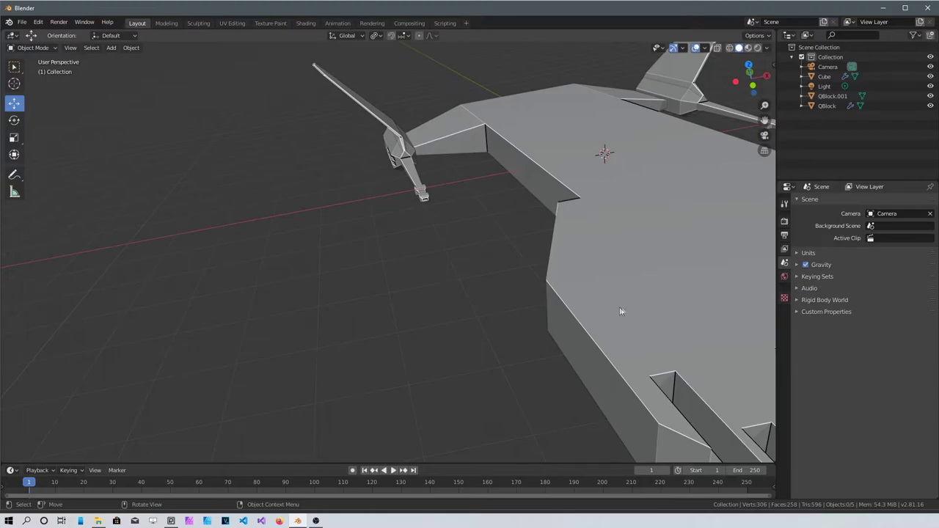
- Add a lengthwise loop cut to the main block's central body with an edge slide of about 0.47 towards its outer side
drag(585, 213, 578, 212)
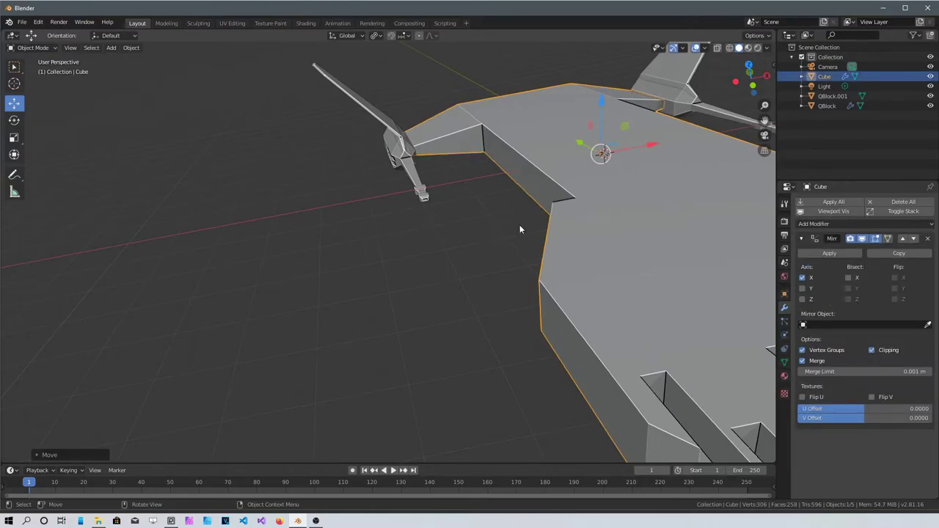
key(ctrl+z)
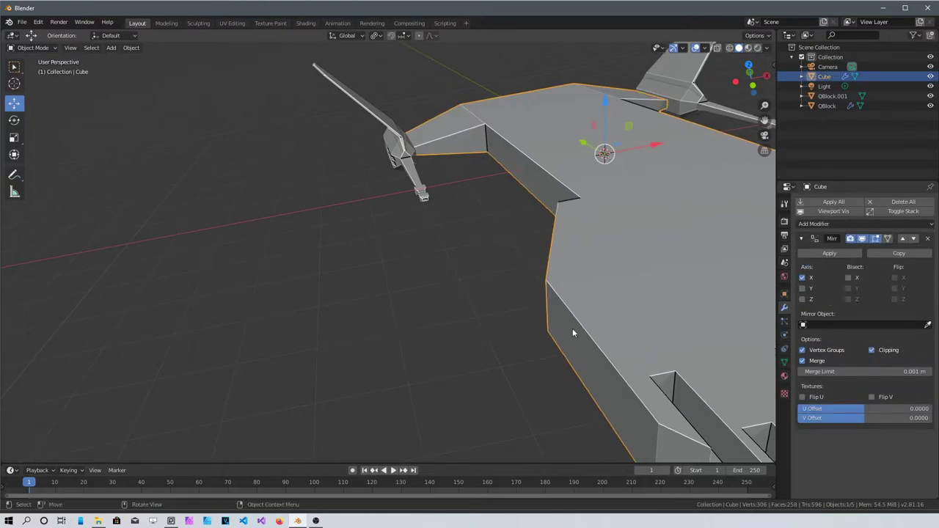
key(Tab)
middle_drag(573, 330, 378, 304)
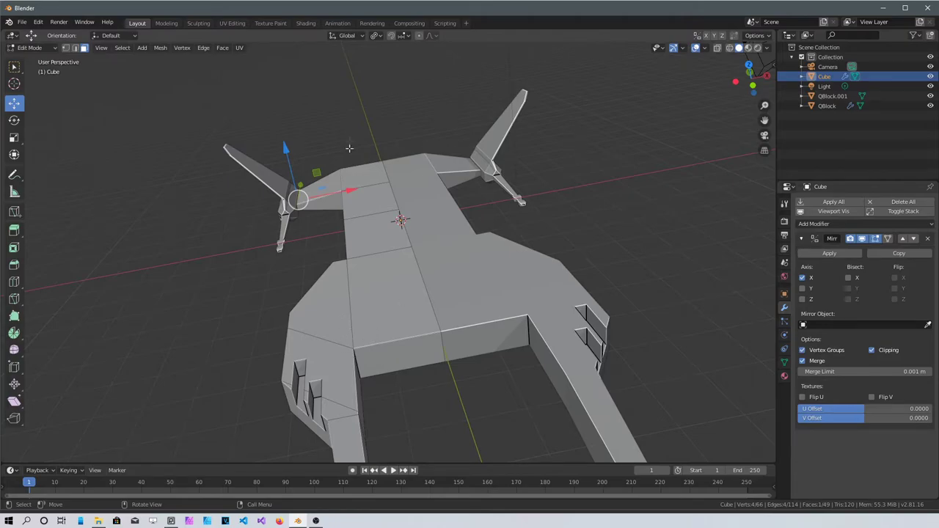
key(ctrl+r)
click(368, 354)
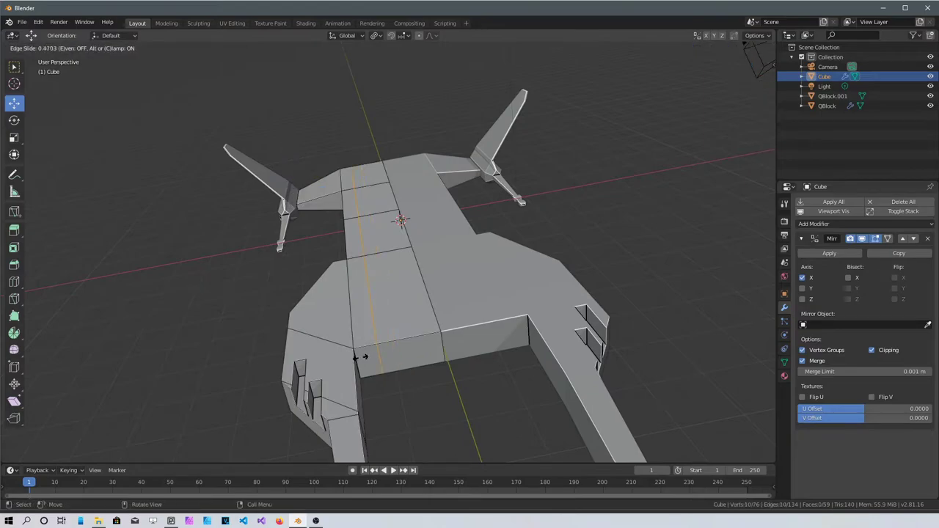
click(356, 357)
- Raise the four top faces beside the body's centre line along Z to form a raised deck with sloped sides
middle_drag(430, 266, 389, 327)
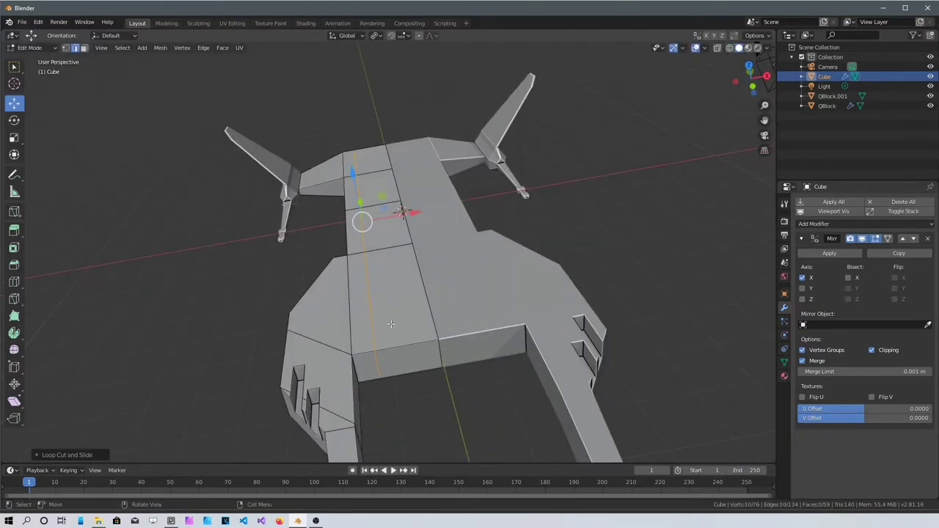
key(3)
click(397, 314)
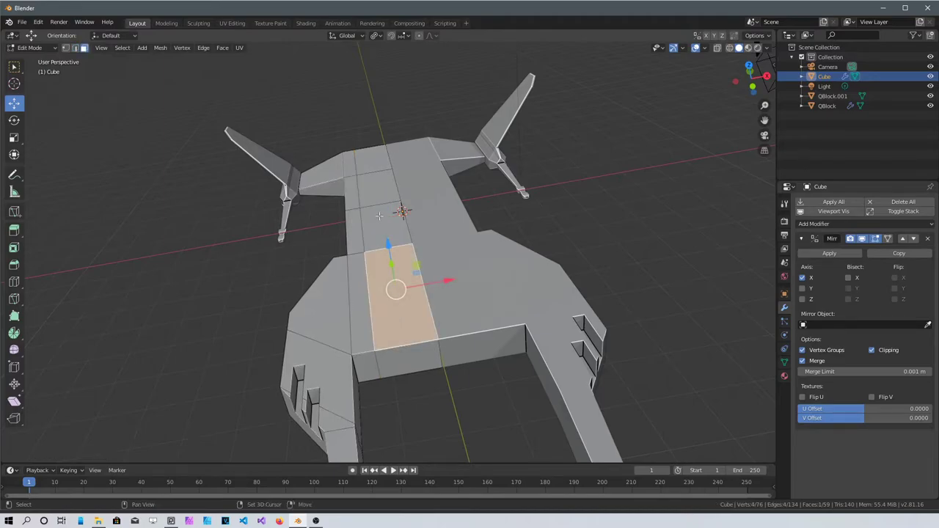
shift+click(380, 215)
shift+click(373, 179)
shift+click(374, 163)
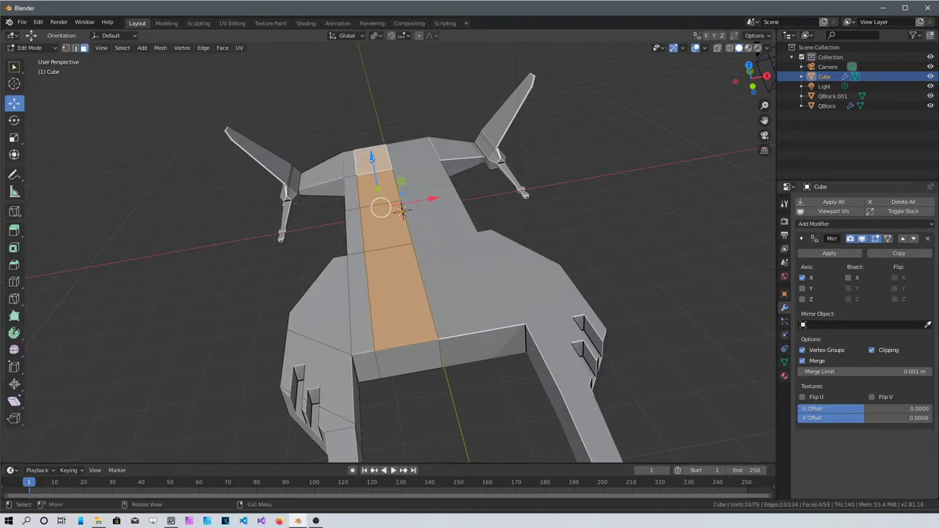
drag(372, 158, 373, 154)
middle_drag(373, 154, 376, 202)
drag(312, 202, 313, 201)
middle_drag(543, 300, 547, 258)
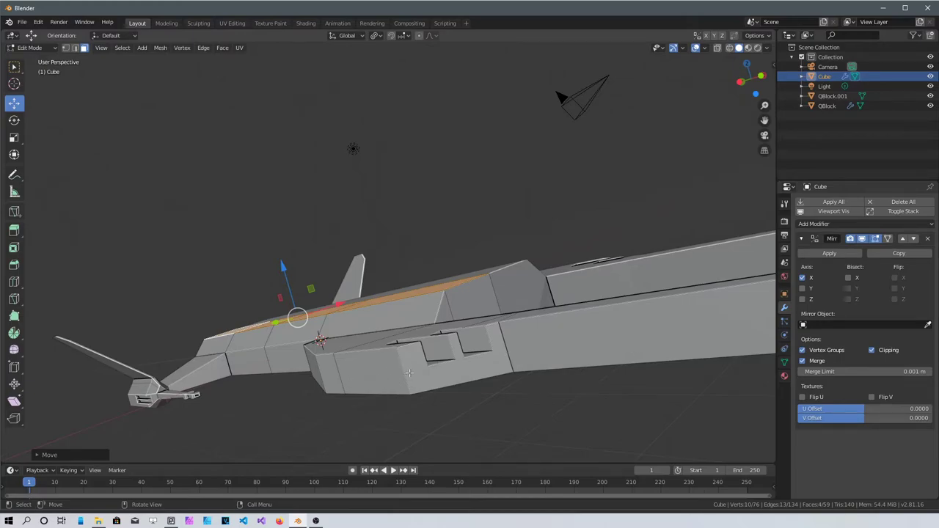
key(g)
click(561, 410)
key(ctrl+z)
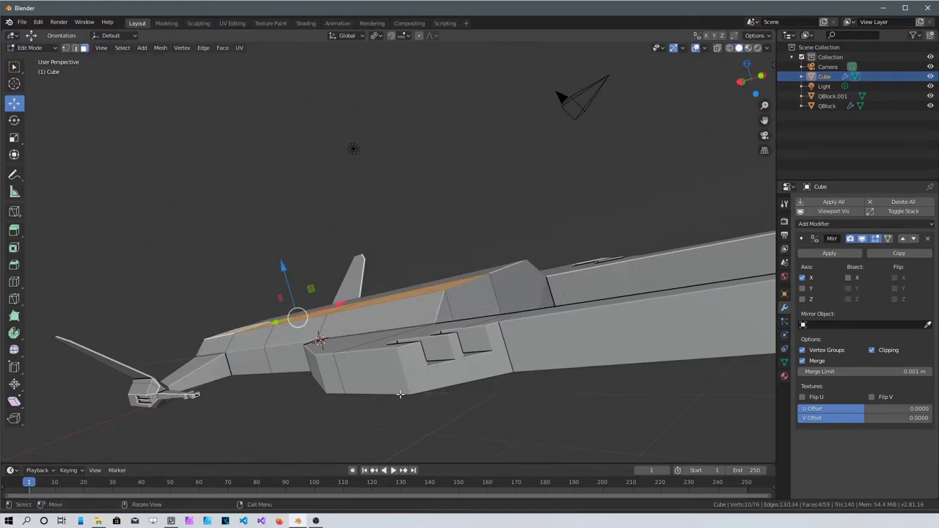
- Scale the outer side faces of the side block, slotted root, prong and prong tip down along Z to taper the outer edge
click(424, 417)
middle_drag(260, 383, 181, 299)
click(293, 383)
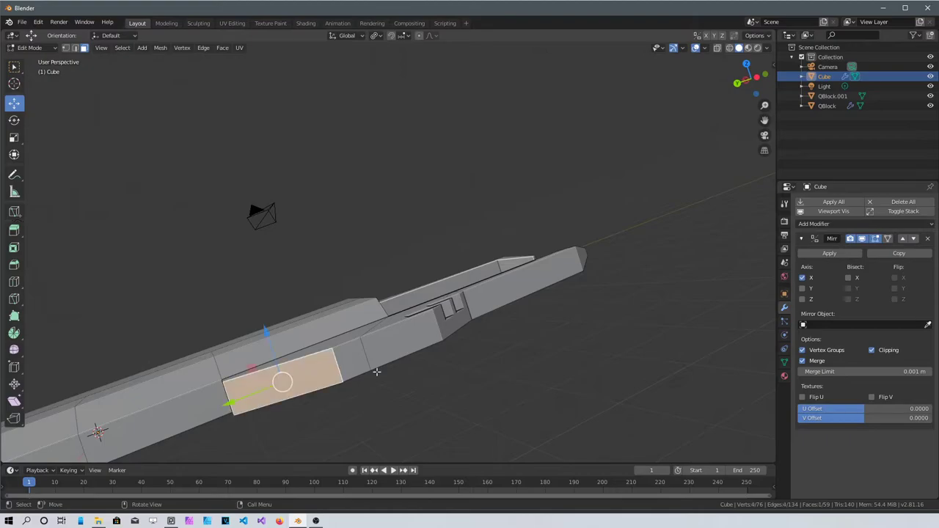
shift+click(401, 339)
shift+click(452, 325)
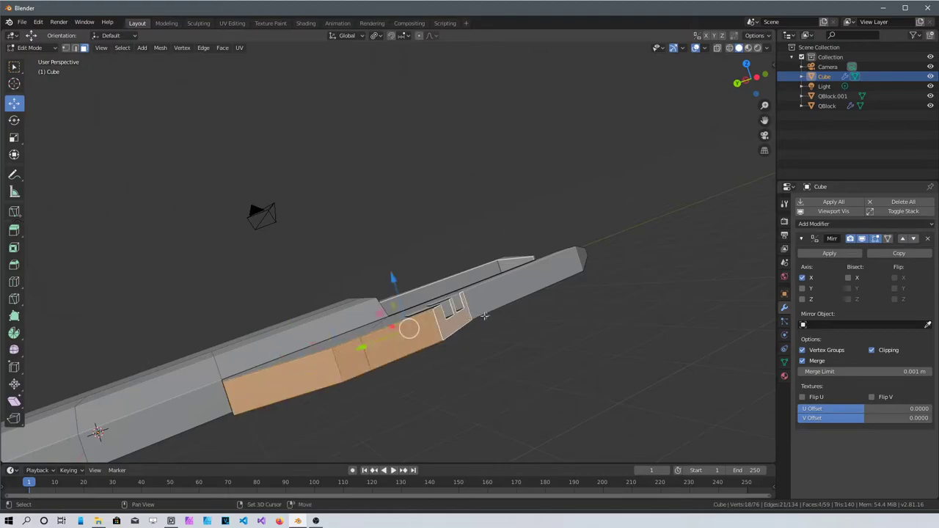
shift+click(497, 295)
middle_drag(606, 310, 392, 295)
shift+click(402, 291)
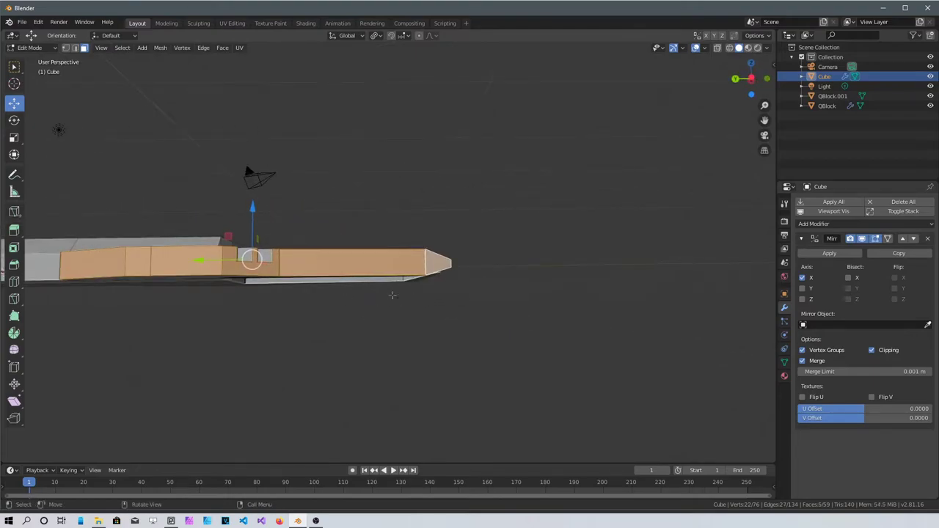
key(s)
key(z)
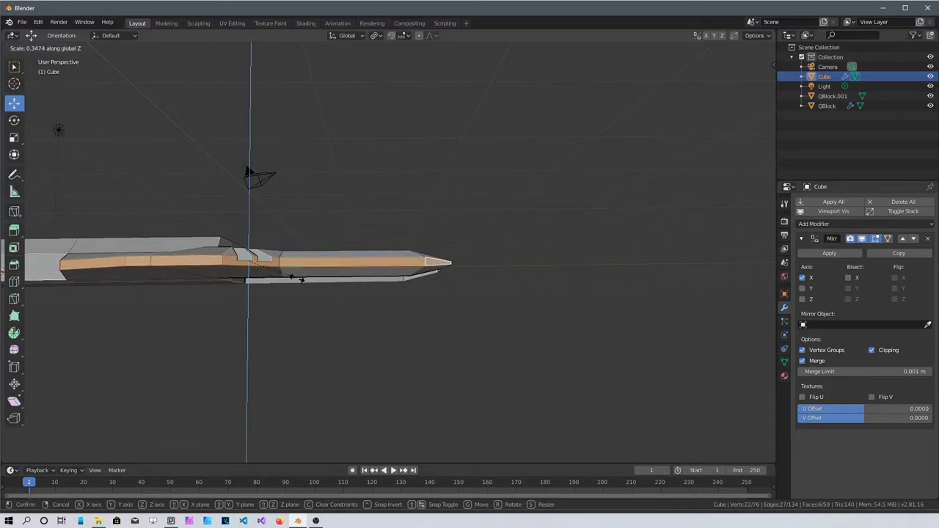
click(363, 331)
click(409, 302)
- Examine the raised deck, tapered side blocks and slotted prong roots up close and from farther away
middle_drag(409, 301, 352, 287)
scroll(333, 299, up, 2)
scroll(224, 327, up, 2)
scroll(263, 301, down, 1)
scroll(341, 289, up, 4)
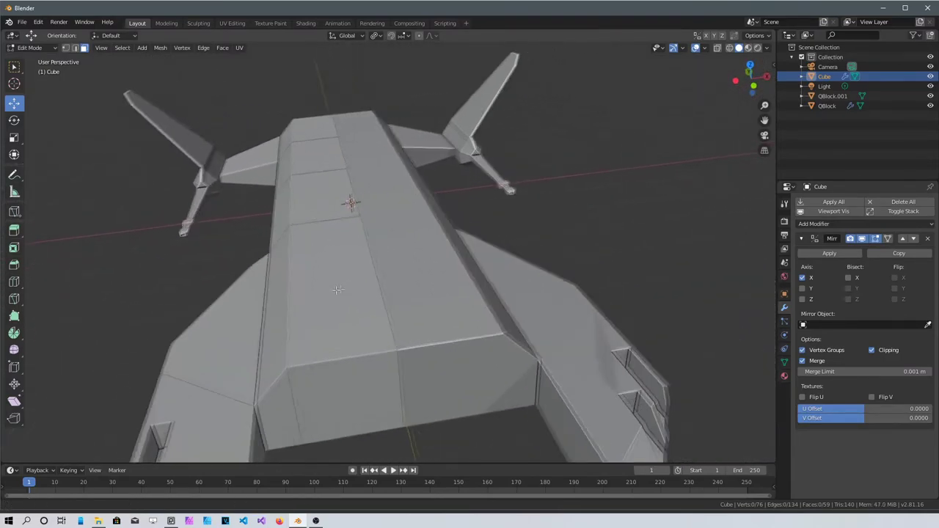
scroll(330, 272, down, 2)
scroll(320, 259, up, 2)
scroll(323, 253, down, 2)
scroll(351, 243, down, 1)
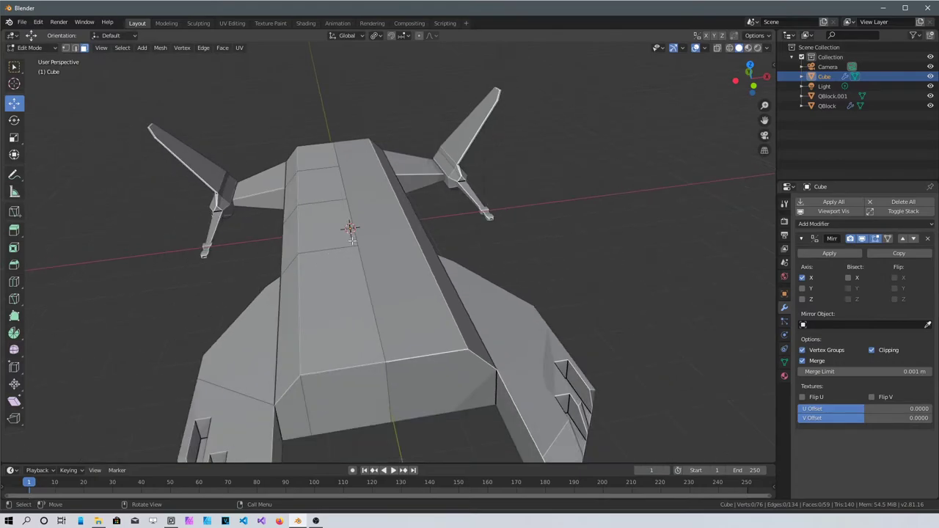
middle_drag(353, 238, 351, 223)
- Knife-cut a straight line across the wing connector from front to rear edge, near and parallel to the body's side, in top view
key(KP_7)
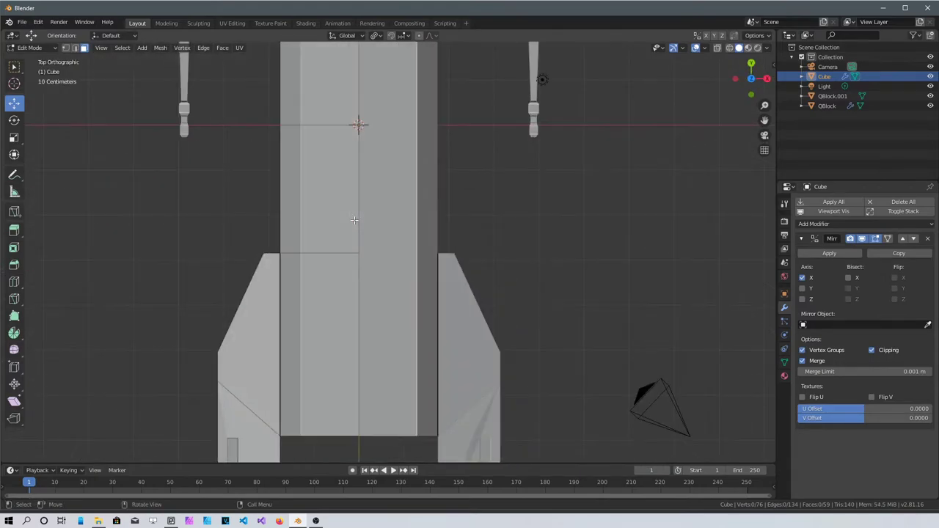
shift+middle_drag(354, 221, 401, 417)
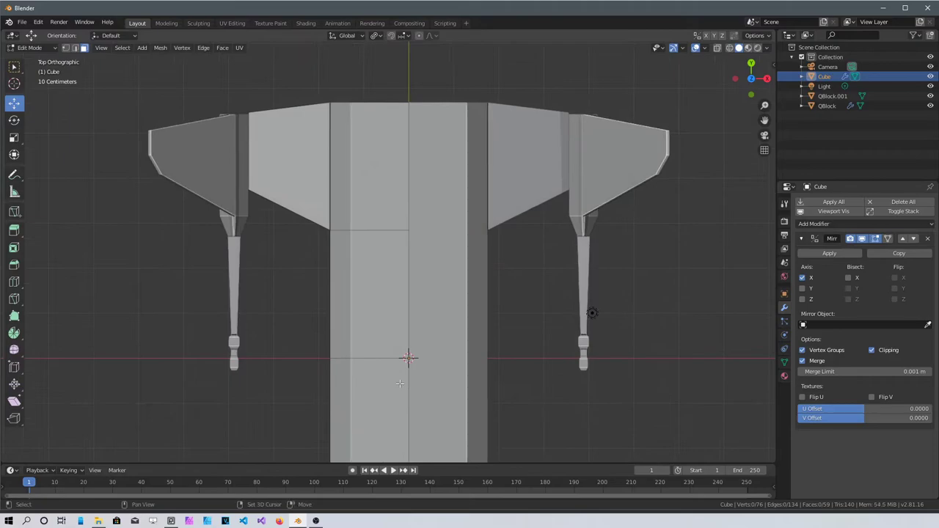
shift+middle_drag(383, 323, 482, 363)
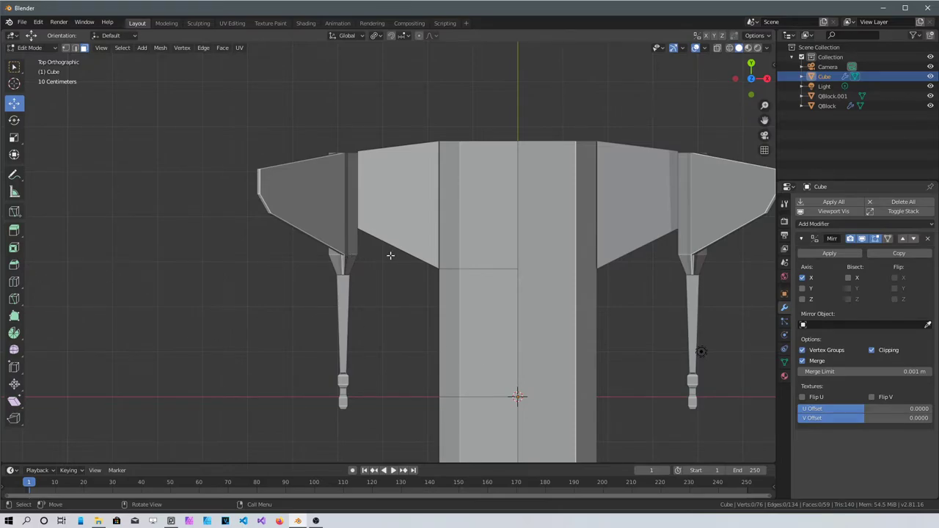
key(k)
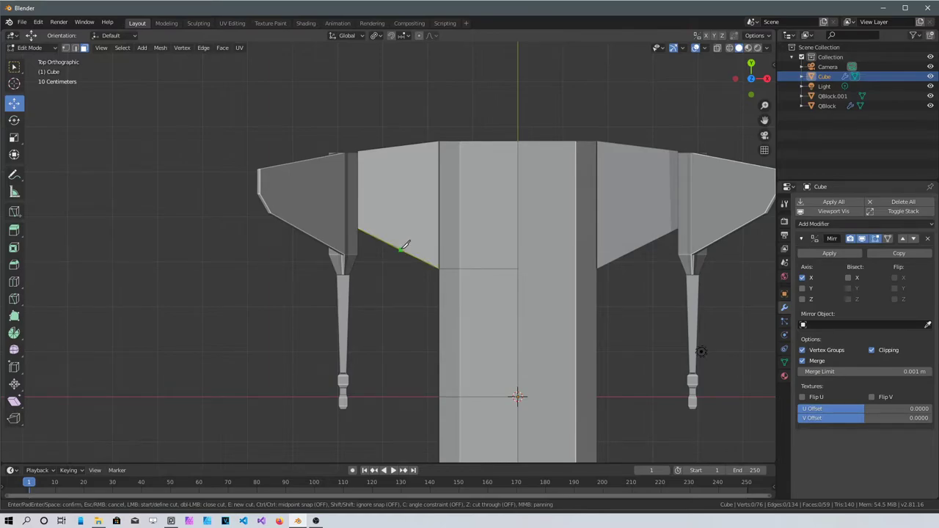
scroll(404, 246, up, 3)
click(383, 107)
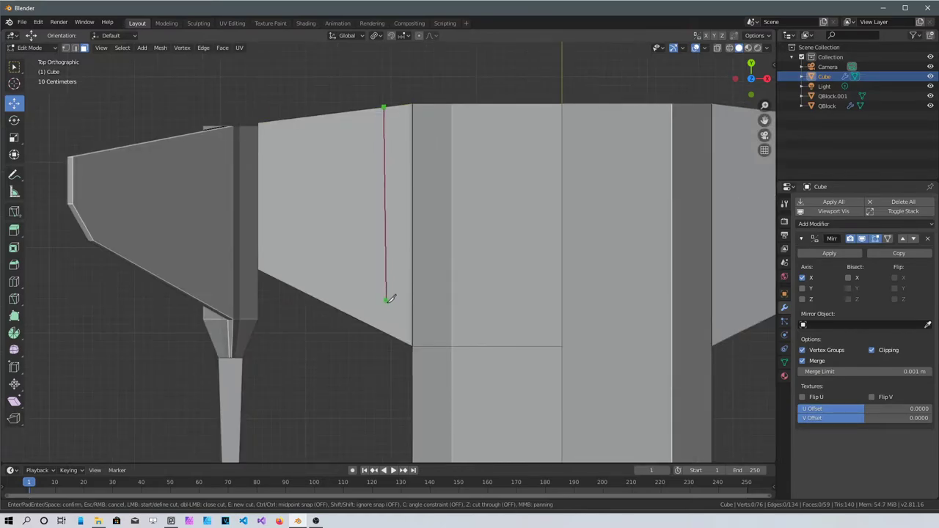
click(389, 328)
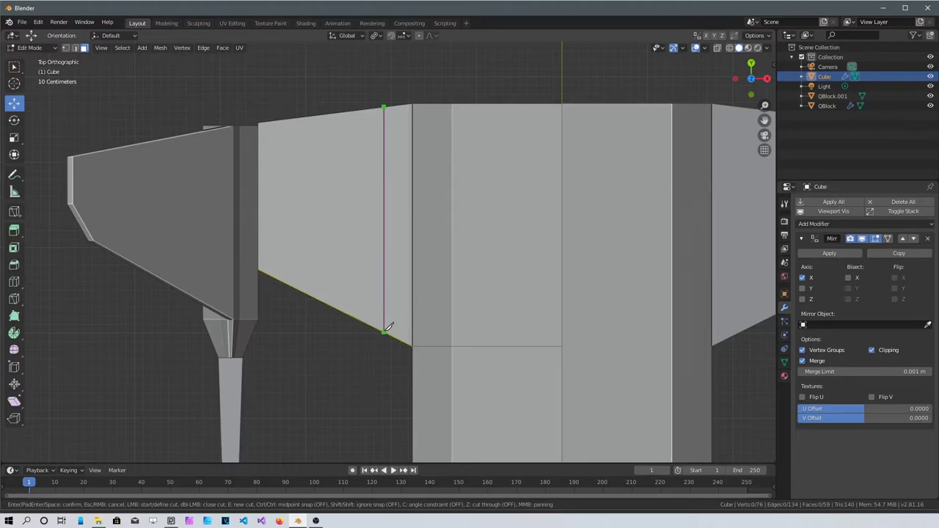
key(Return)
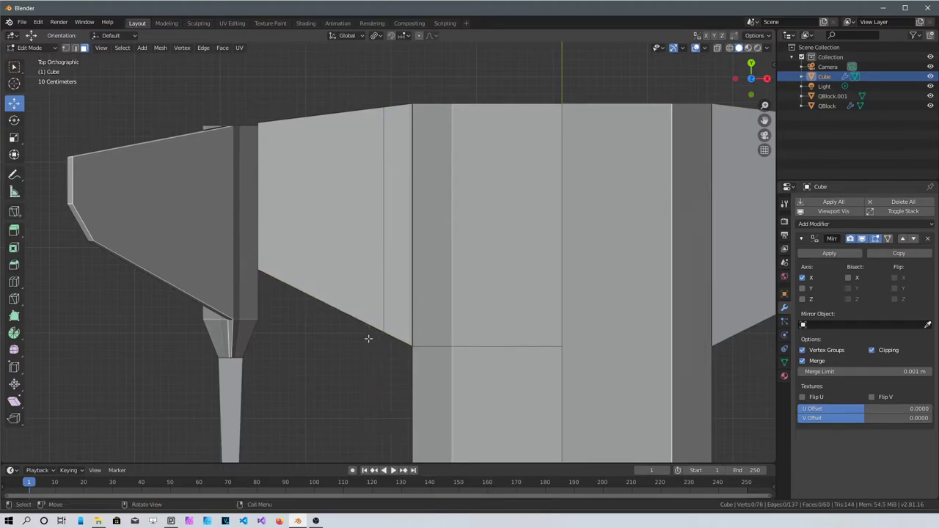
- Knife-cut a V across the wing connector from its rear edge to the straight cut's midpoint and out to the front edge
key(k)
click(275, 278)
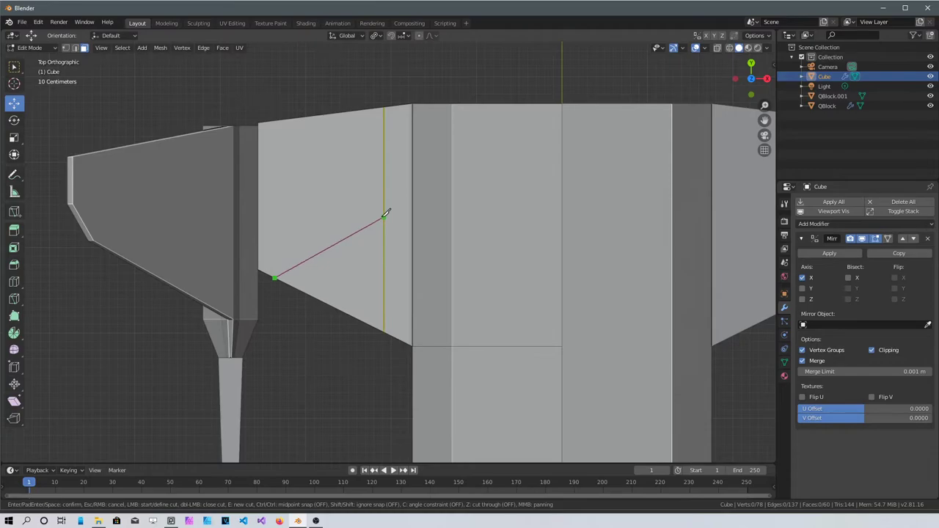
click(383, 216)
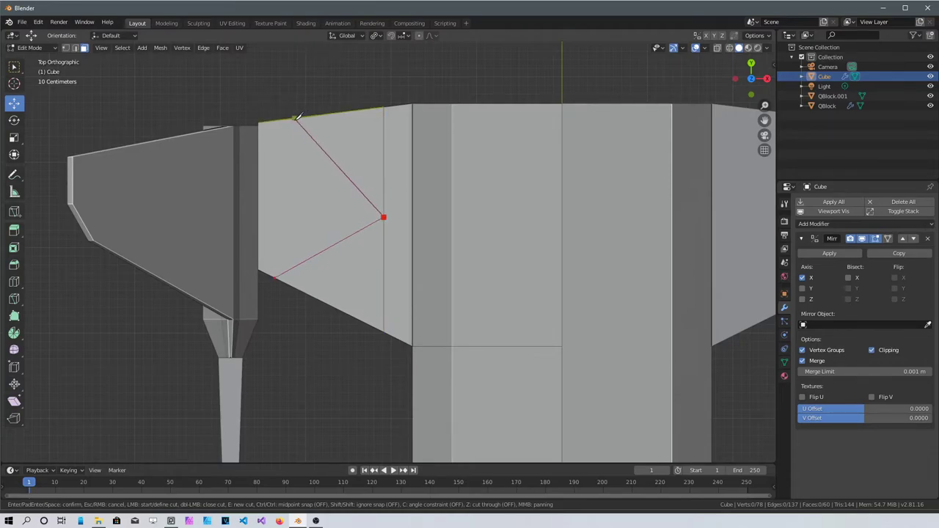
click(304, 116)
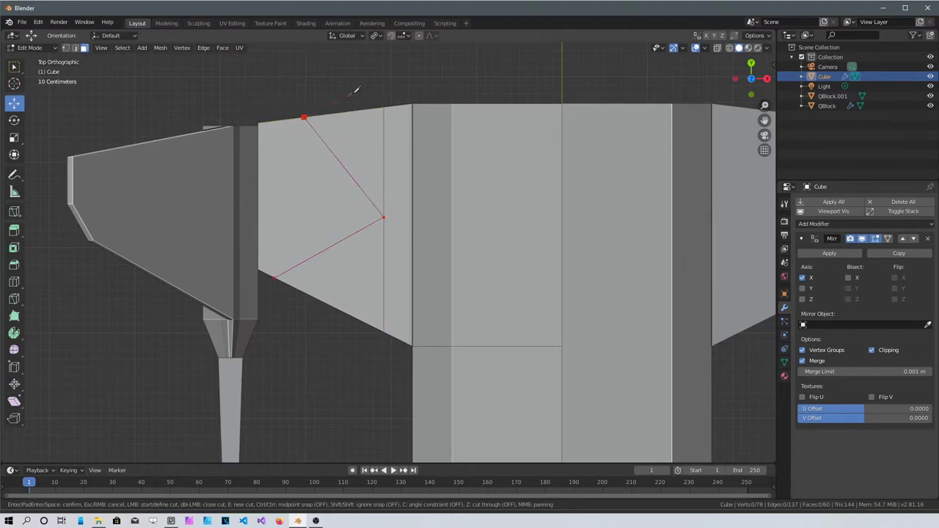
key(Return)
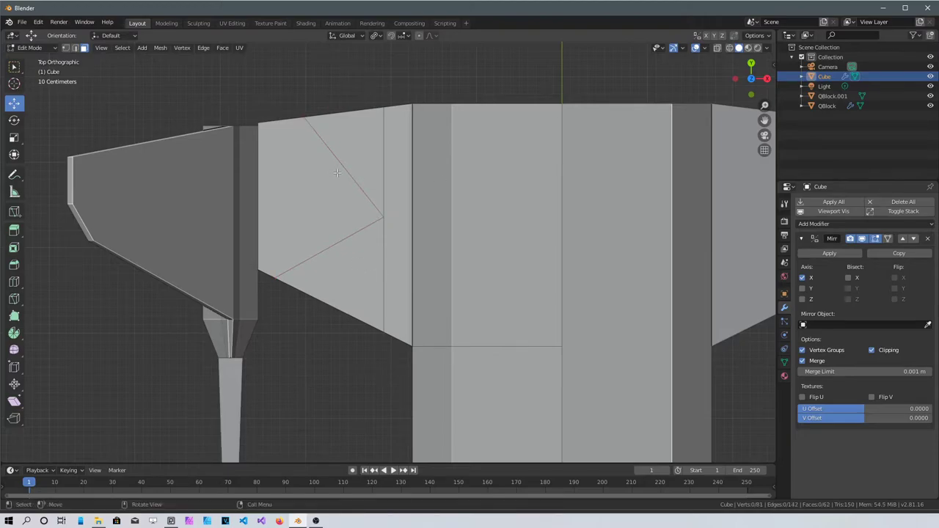
- Bevel the two V-shaped edges on the wing connector into narrow strips with one segment
click(344, 169)
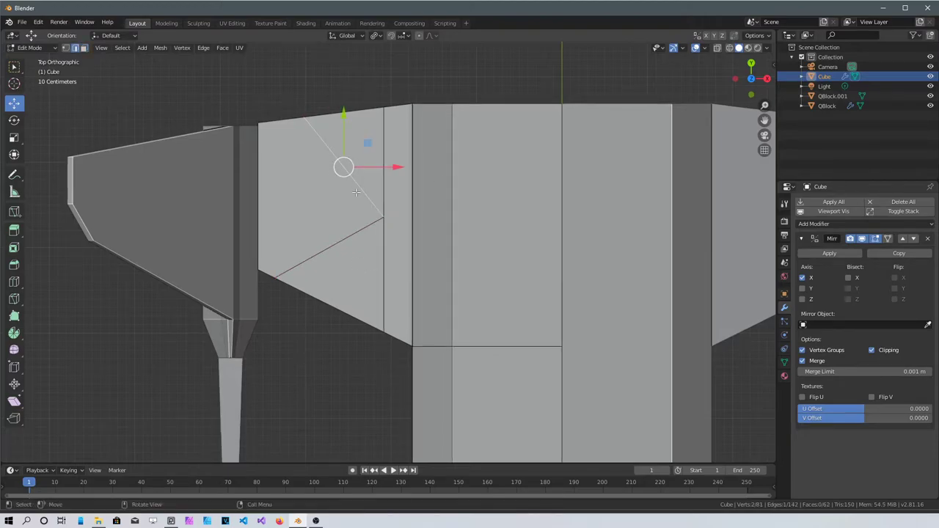
shift+click(345, 237)
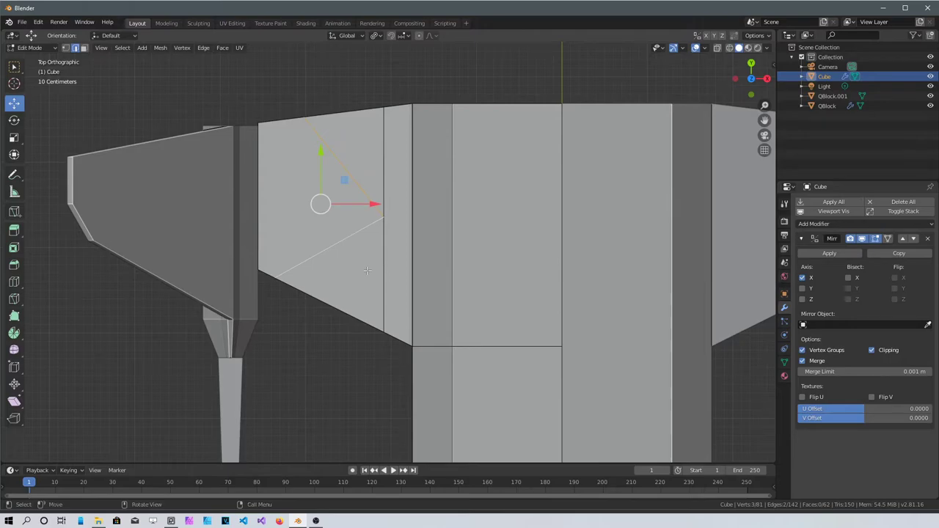
key(ctrl+b)
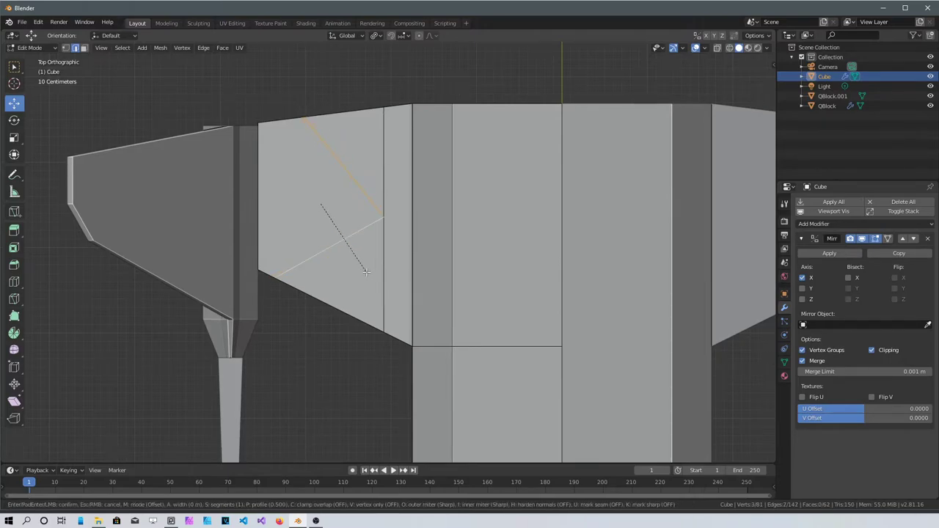
click(368, 272)
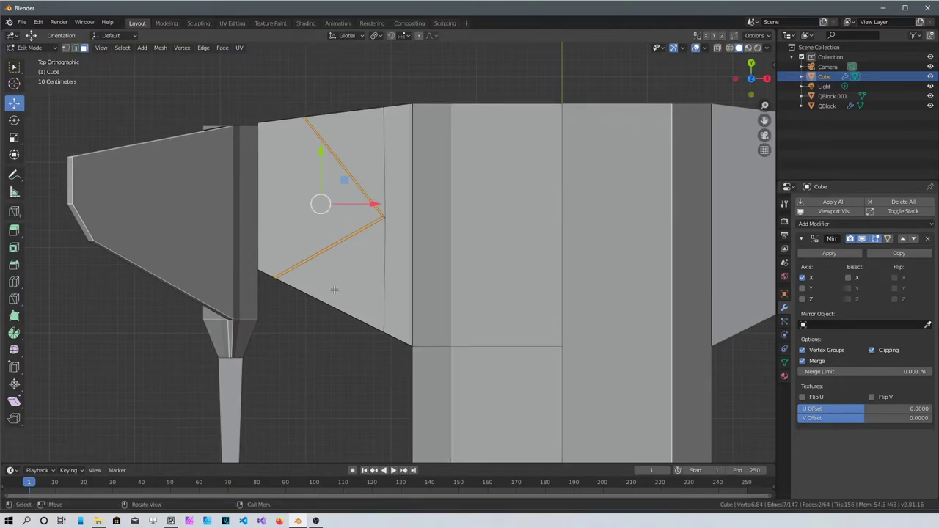
- Extrude the two V-shaped strips on the wing connector and push them down into the surface as a panel groove
middle_drag(333, 293, 353, 126)
key(e)
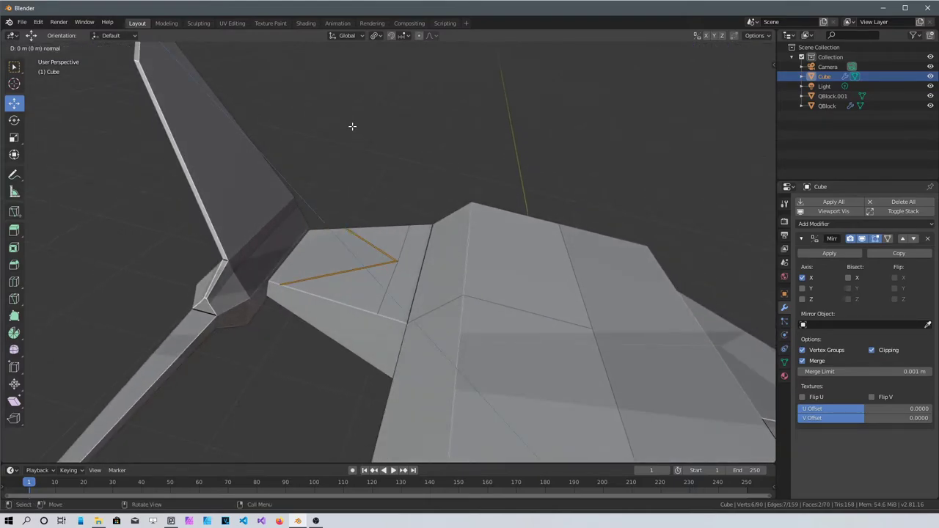
click(352, 126)
drag(349, 209, 346, 216)
middle_drag(374, 245, 155, 321)
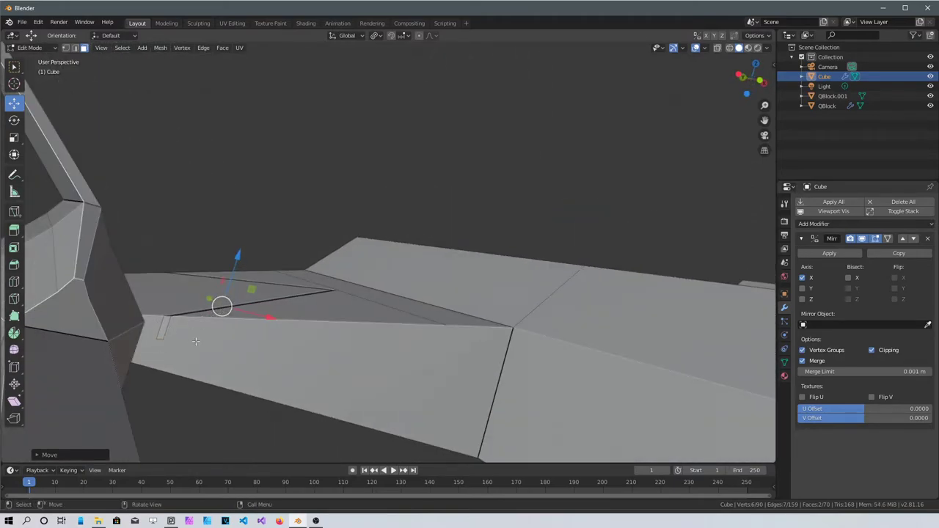
- Scale the sunken V-shaped groove faces on the wing connector slightly and clear the selection
middle_drag(219, 332, 159, 433)
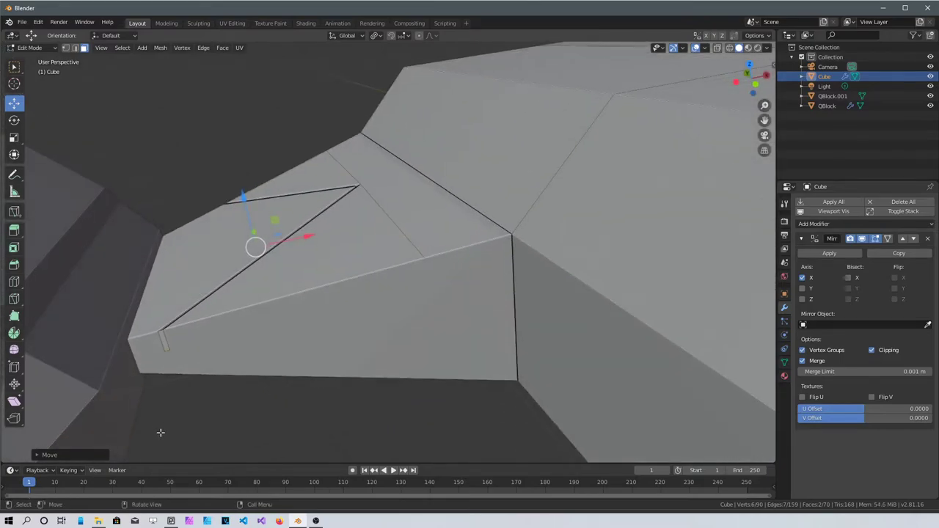
key(s)
click(172, 408)
middle_drag(334, 307, 266, 295)
key(alt+a)
- Knife-cut a straight line across the side fin's large face, from its upper edge to its lower edge, near mid-span
middle_drag(225, 258, 482, 304)
scroll(223, 266, down, 5)
scroll(482, 305, up, 8)
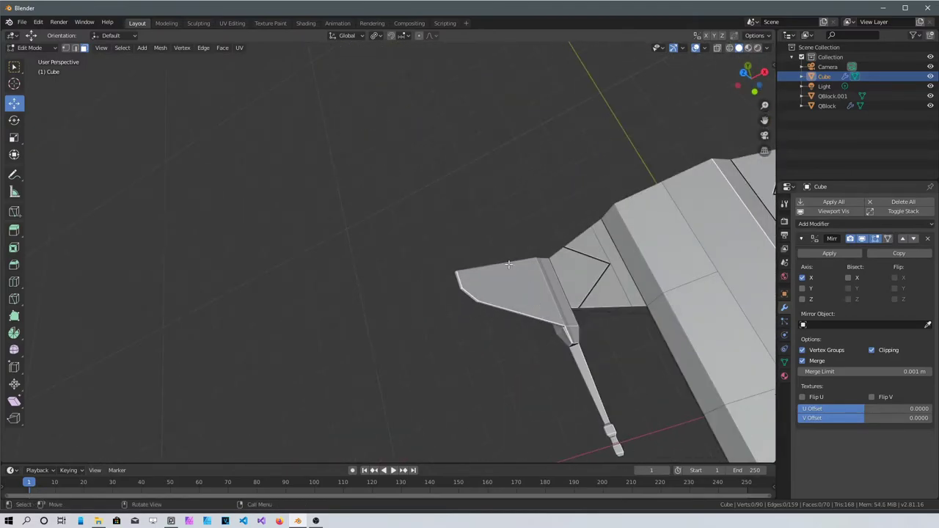
scroll(501, 334, up, 8)
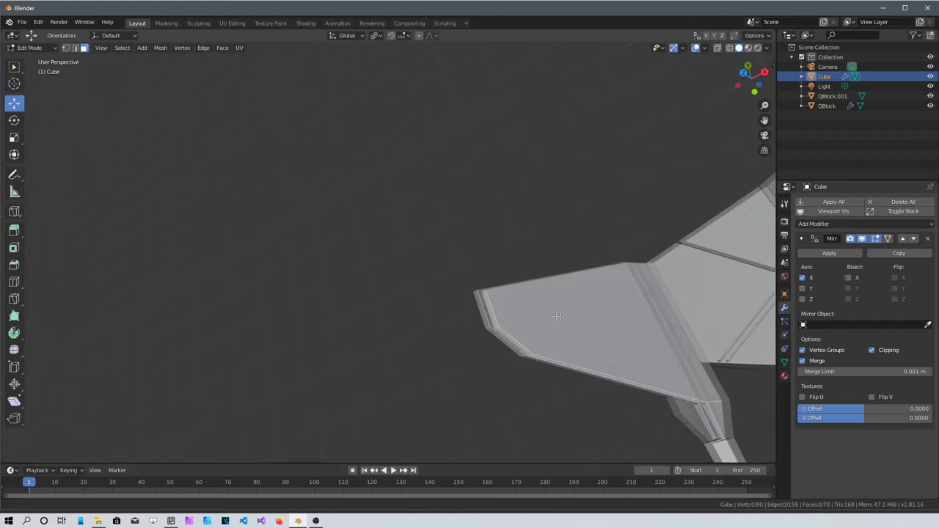
scroll(537, 302, down, 5)
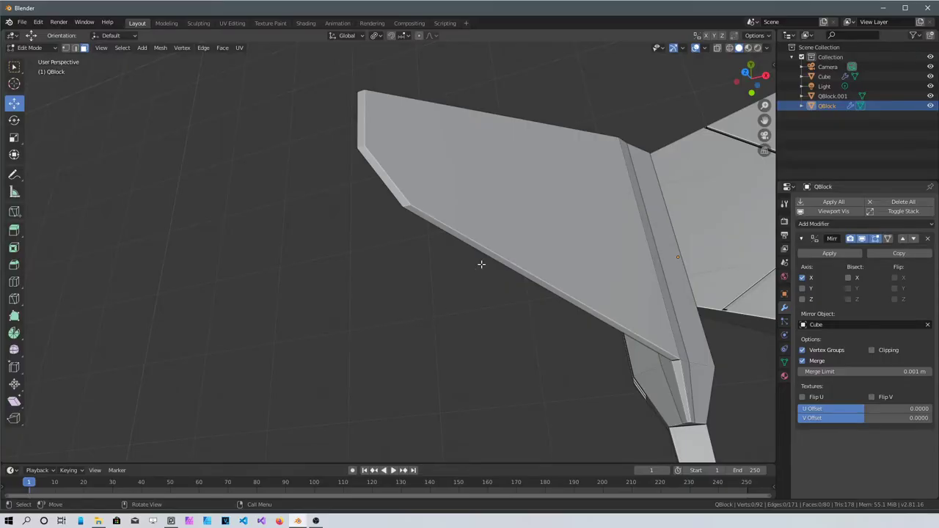
key(k)
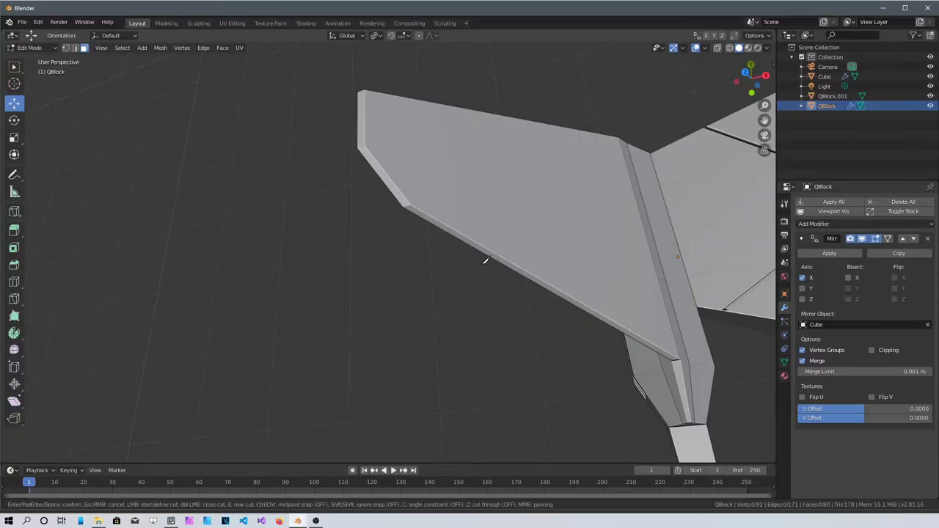
click(527, 121)
click(561, 289)
key(Return)
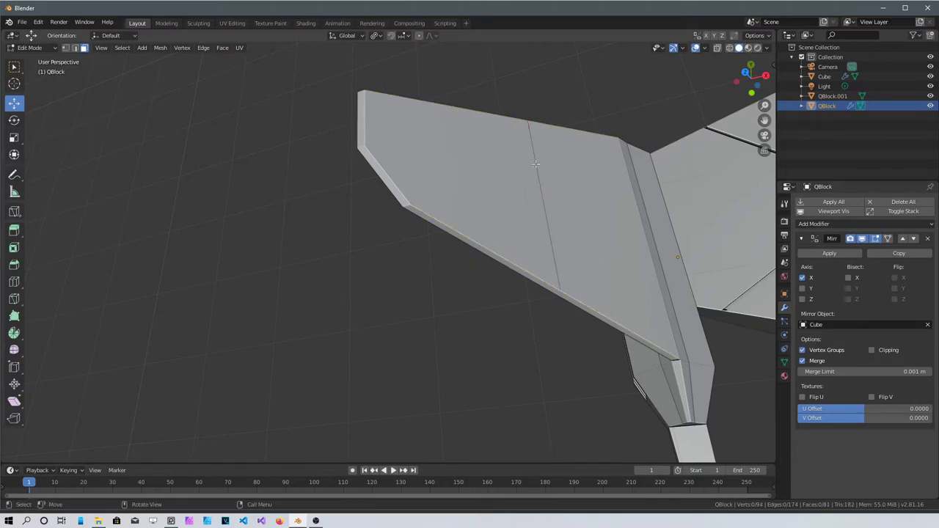
- Bevel the cut edge on the side fin into a narrow strip with one segment
click(539, 176)
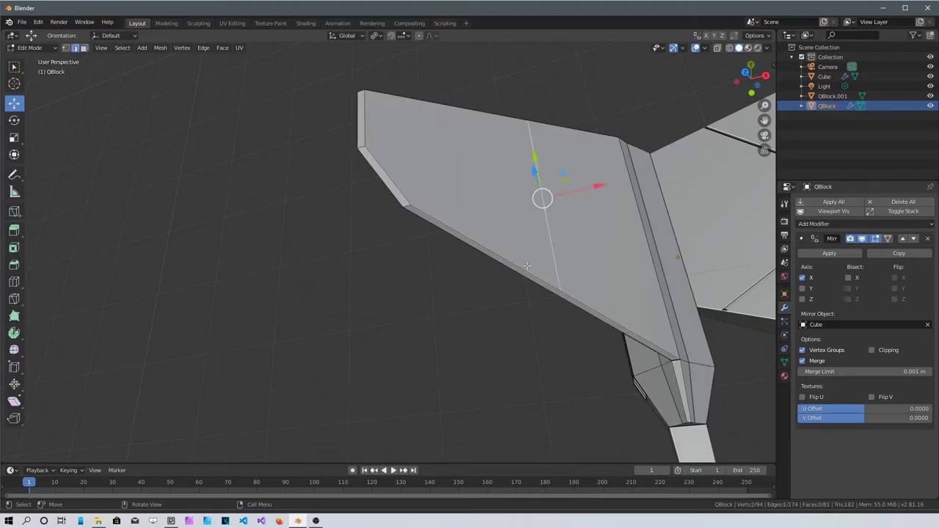
key(ctrl+b)
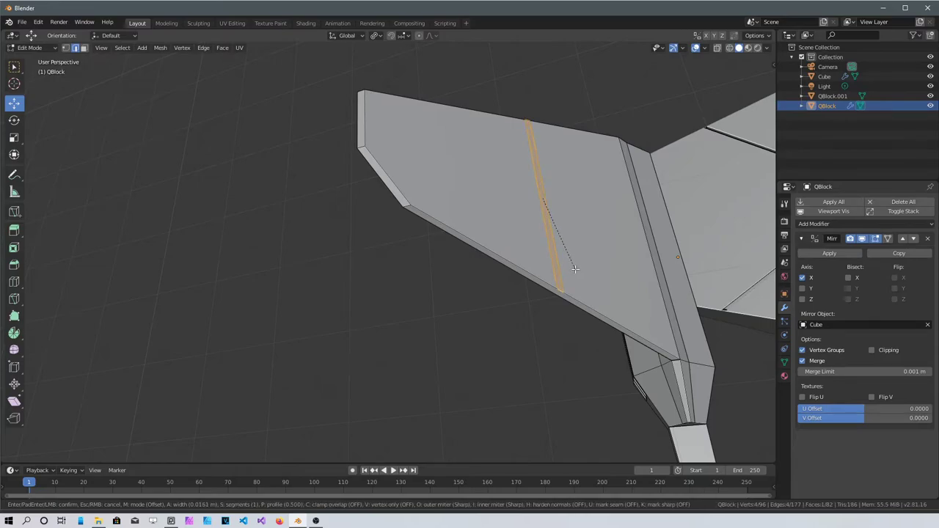
click(573, 269)
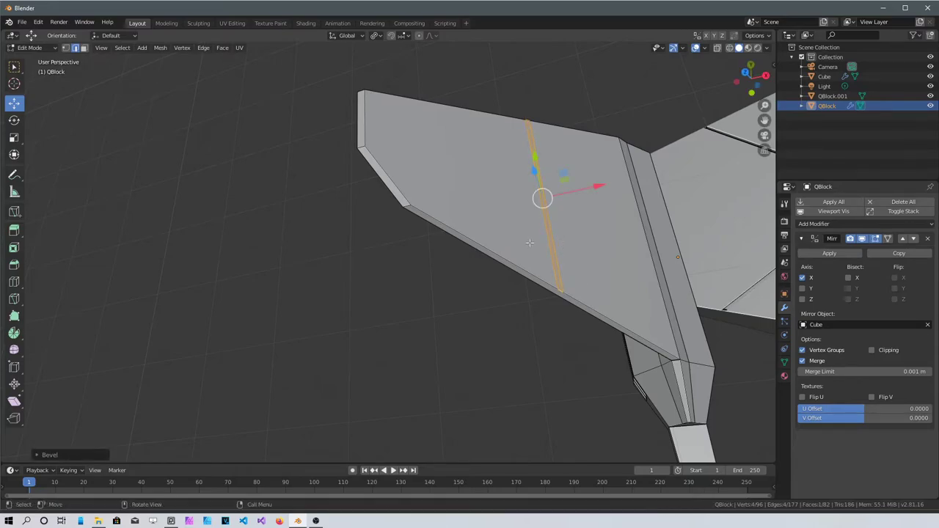
key(ctrl+z)
- Set the transform orientation to Normal for moving the fin's narrow strip
middle_drag(587, 200, 541, 173)
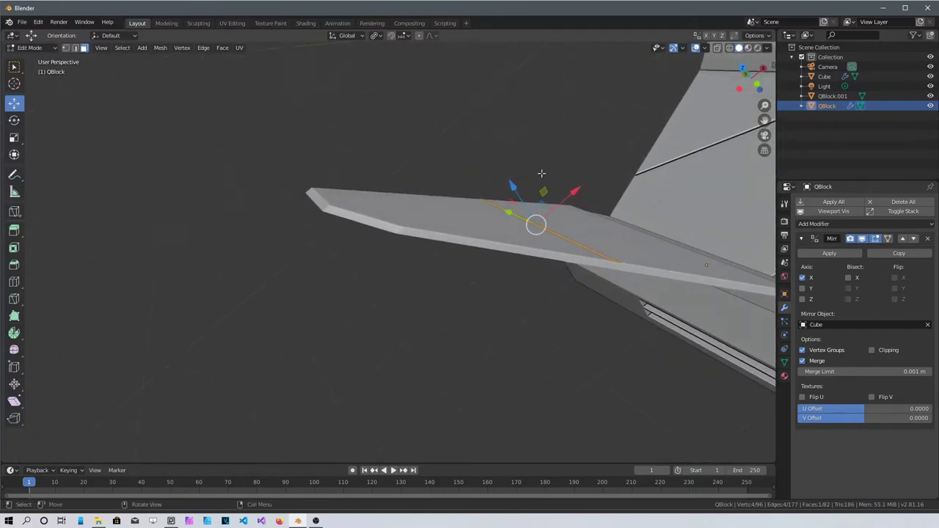
click(348, 35)
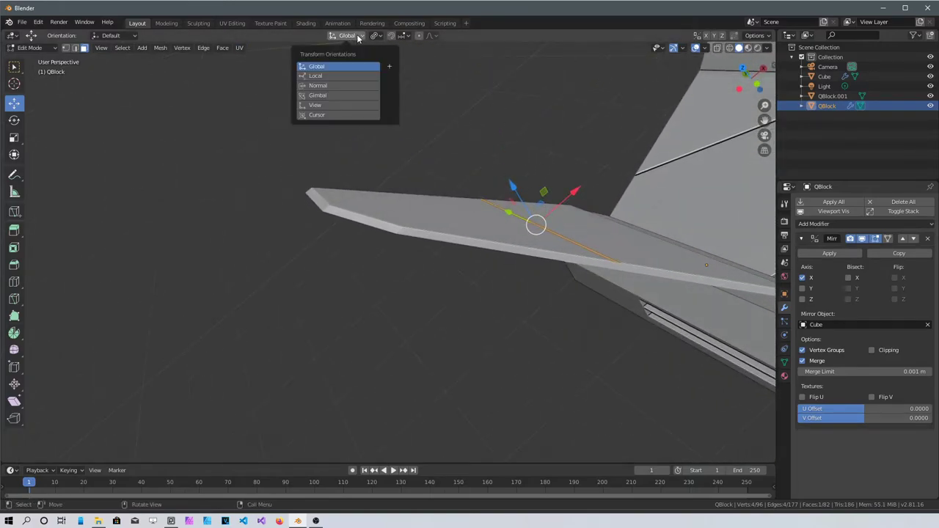
click(336, 75)
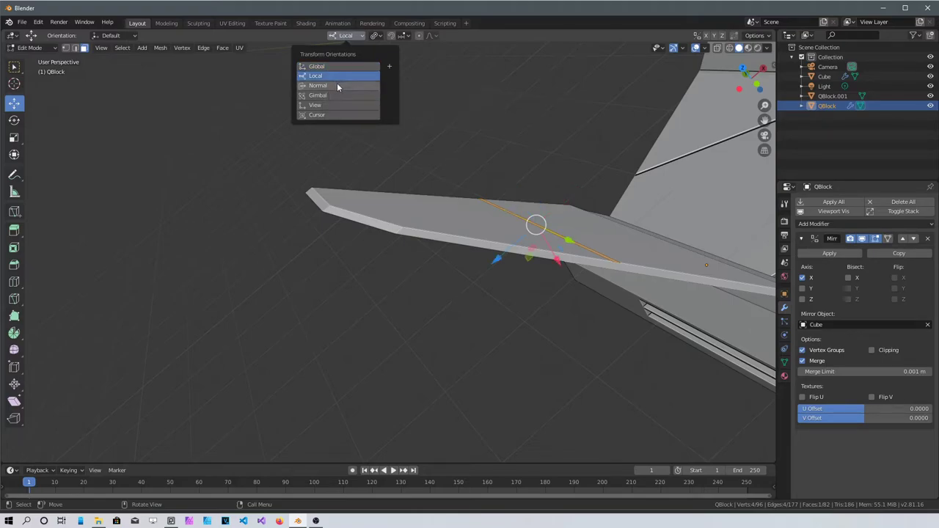
click(337, 85)
- Extrude the fin's narrow strip and sink it about 0.0175 m along its normal as a panel groove
drag(548, 172, 550, 188)
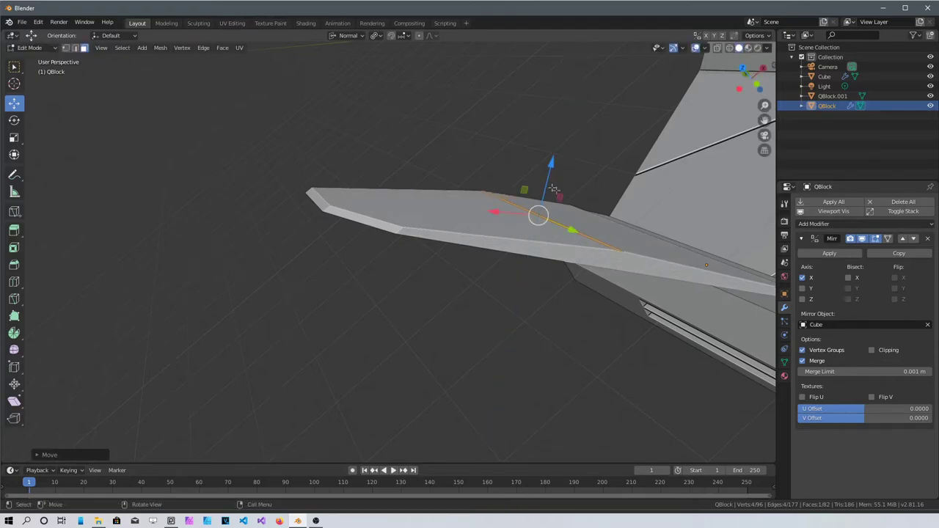
key(ctrl+z)
key(g)
key(z)
key(z)
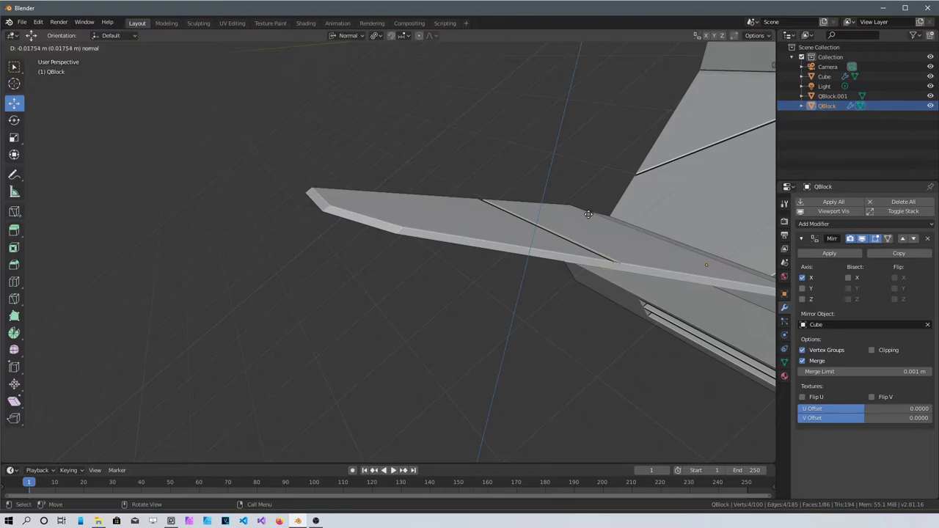
click(587, 215)
middle_drag(484, 260, 445, 335)
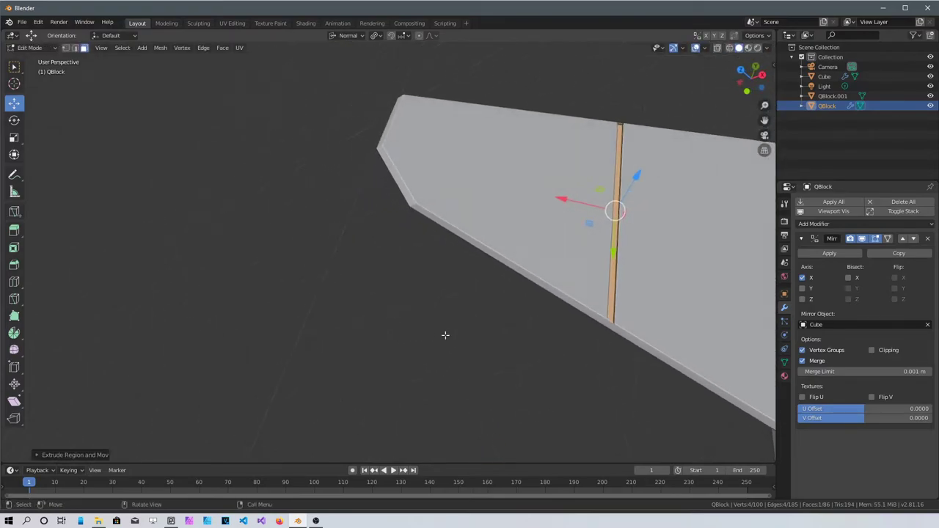
key(s)
key(Escape)
click(473, 359)
- Triangulate the two large adjoining faces of the main block's slotted side wing, including the face around the slots
scroll(472, 359, down, 5)
middle_drag(477, 352, 362, 234)
key(Tab)
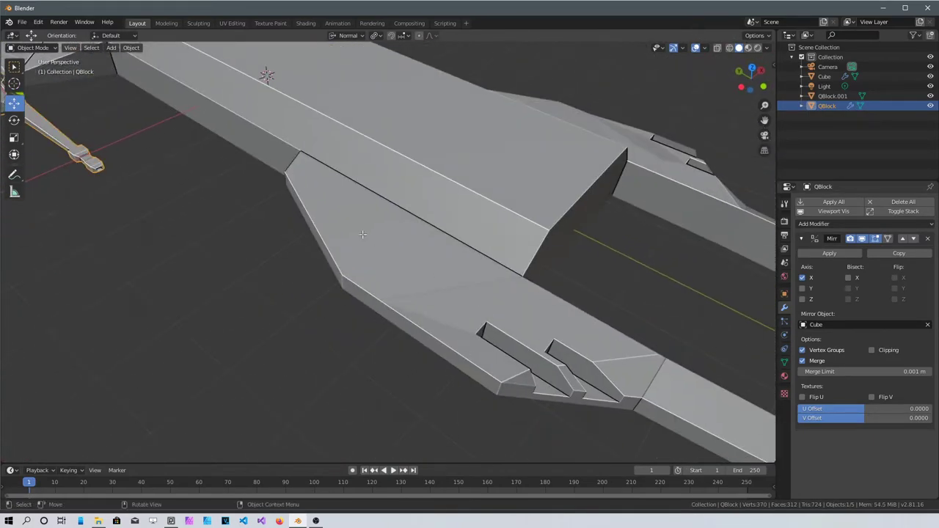
scroll(525, 375, down, 5)
middle_drag(525, 375, 556, 350)
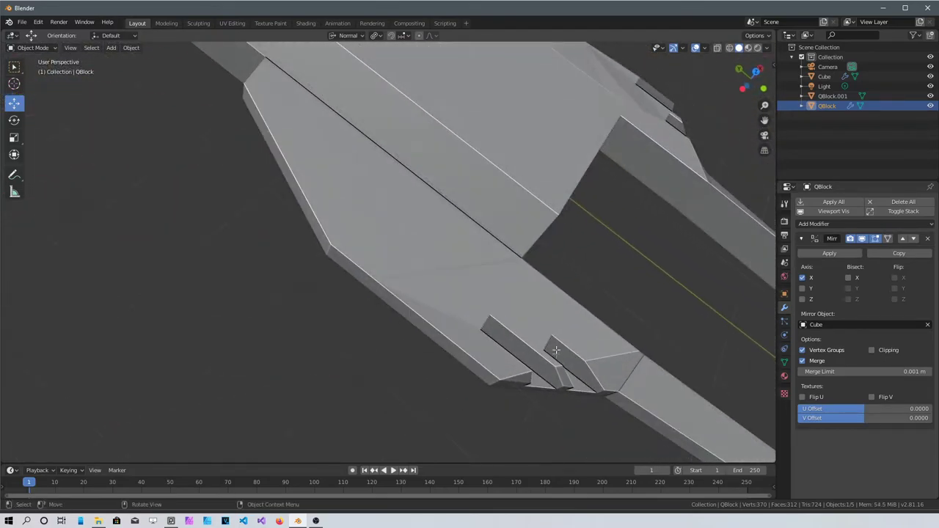
click(511, 302)
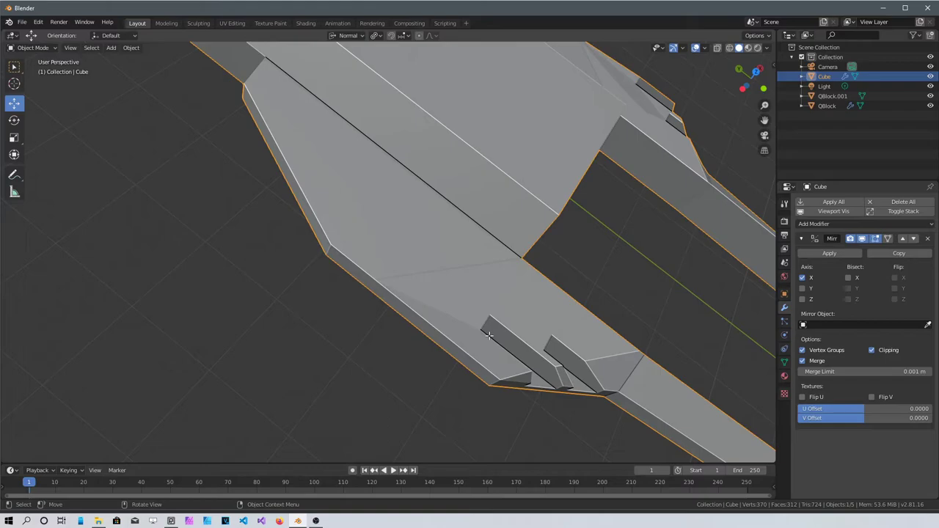
key(Tab)
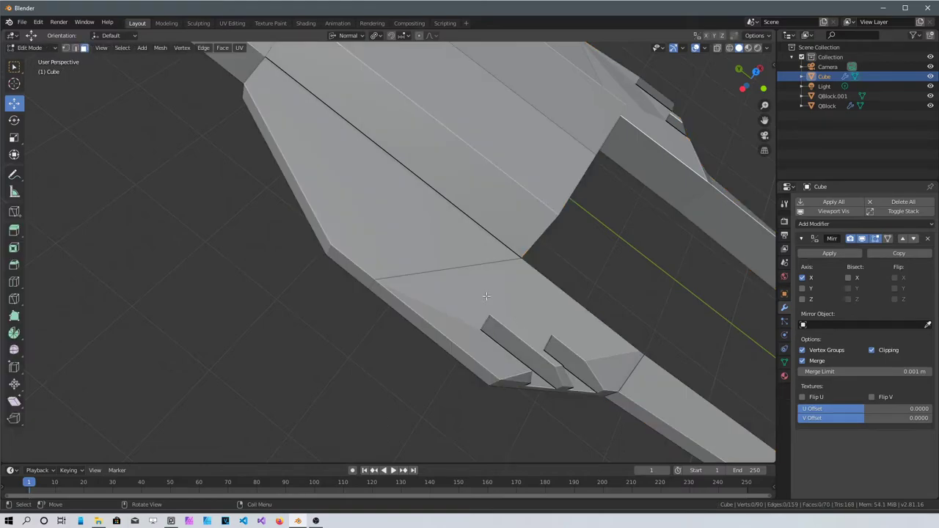
click(495, 305)
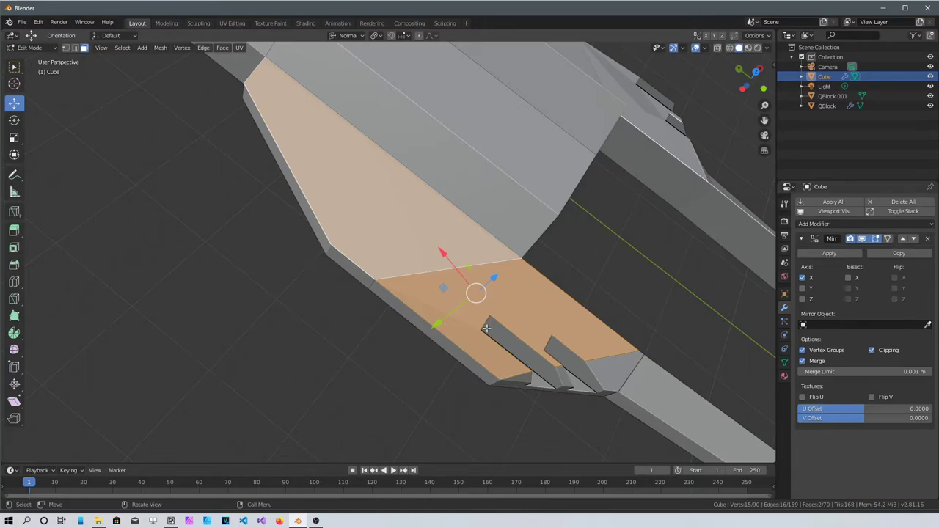
key(ctrl)
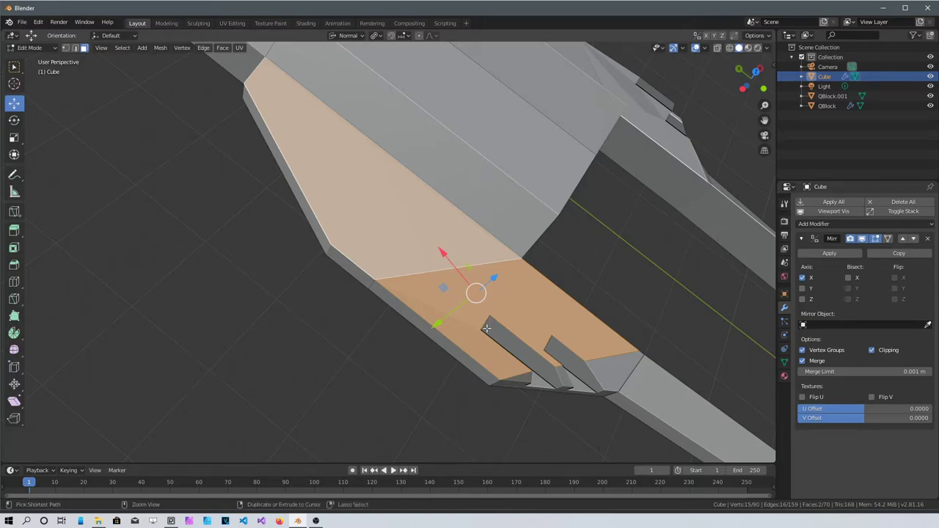
key(ctrl+t)
middle_drag(486, 329, 481, 294)
scroll(737, 352, up, 5)
scroll(736, 351, down, 5)
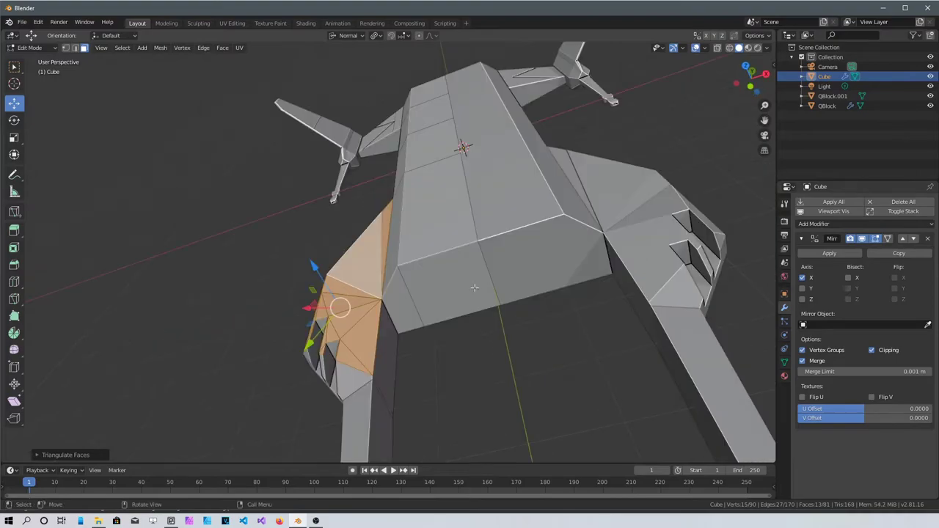
- Apply the Mirror modifier to the main block in Object Mode
middle_drag(439, 257, 677, 376)
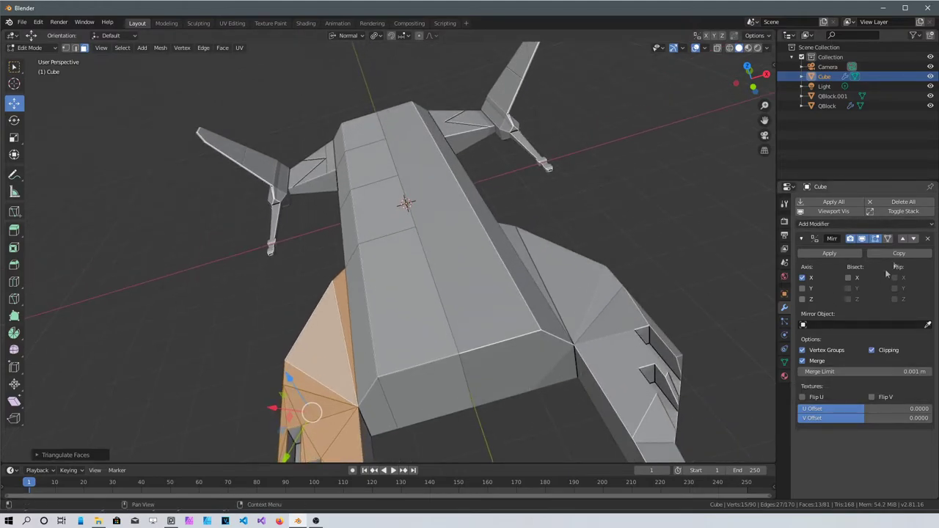
click(845, 253)
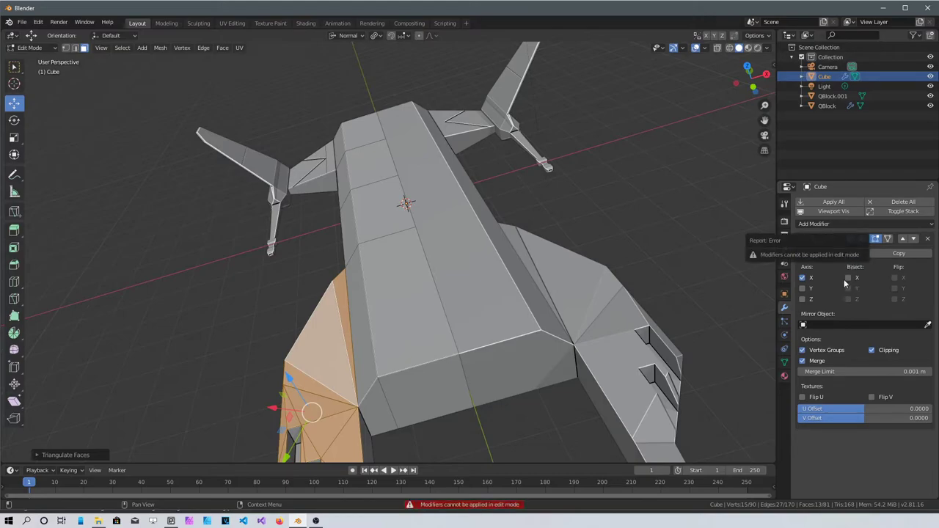
click(389, 305)
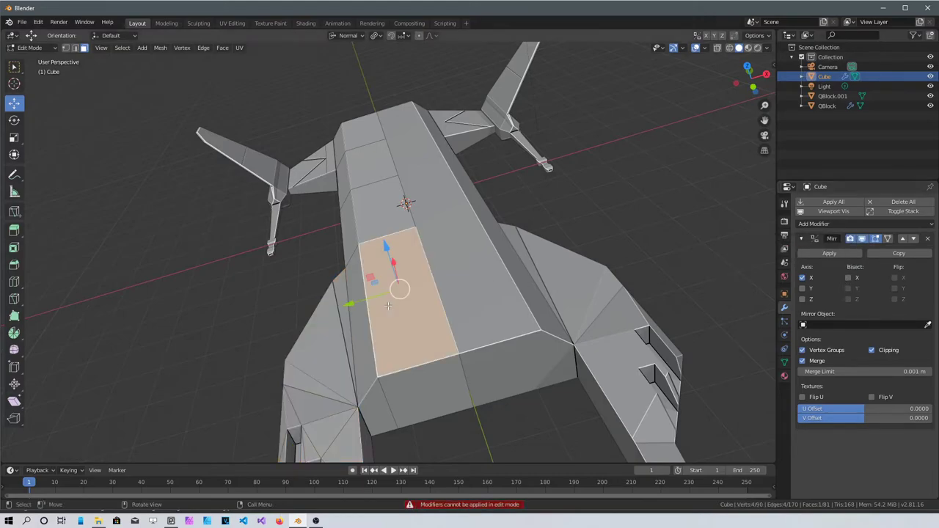
key(Tab)
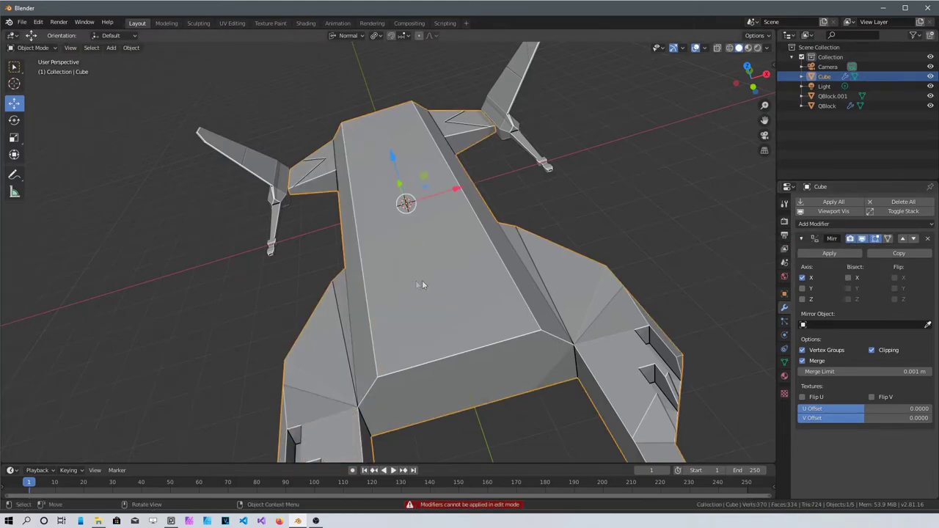
click(817, 252)
- Add a QBlocker cube over the prong-side half of the body's large flat deck and raise it into a low block
middle_drag(473, 311, 444, 363)
middle_drag(537, 321, 509, 320)
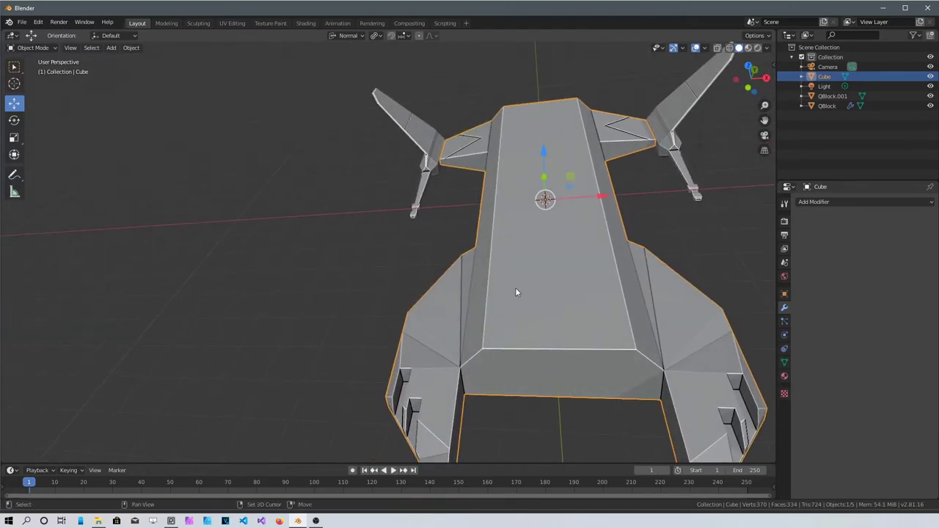
key(shift+a)
mouse_move(516, 290)
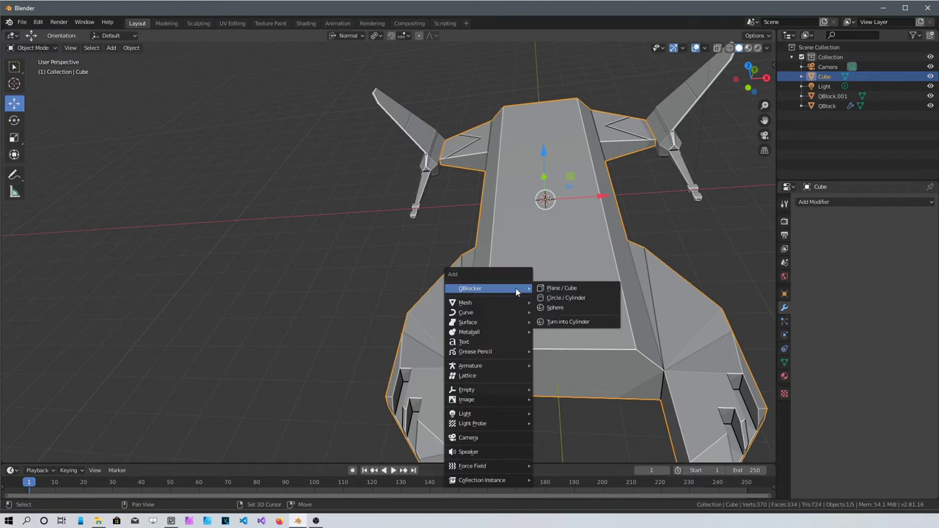
click(583, 293)
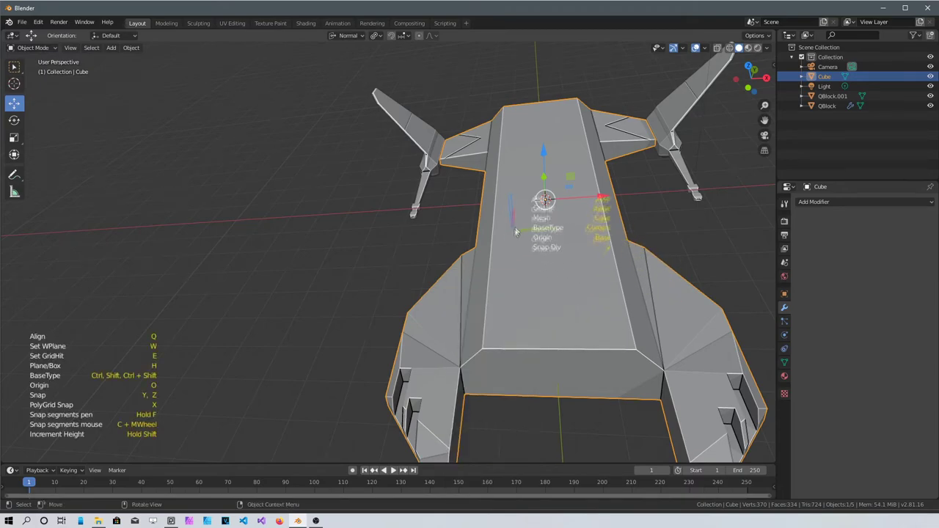
mouse_move(503, 188)
mouse_down()
mouse_move(591, 347)
mouse_move(621, 351)
mouse_up()
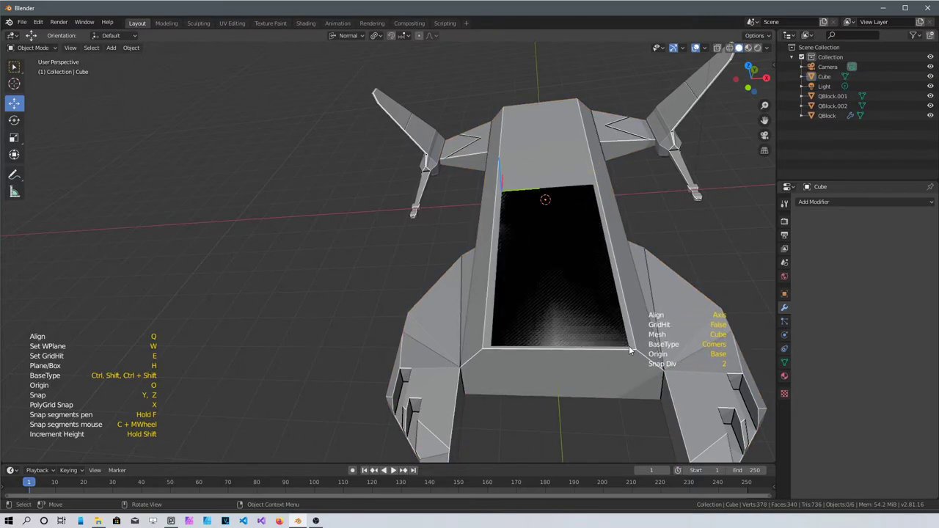
click(619, 306)
- Select the end face of the new deck block nearest the body's middle in Edit Mode
middle_drag(636, 312, 484, 238)
key(Tab)
click(423, 237)
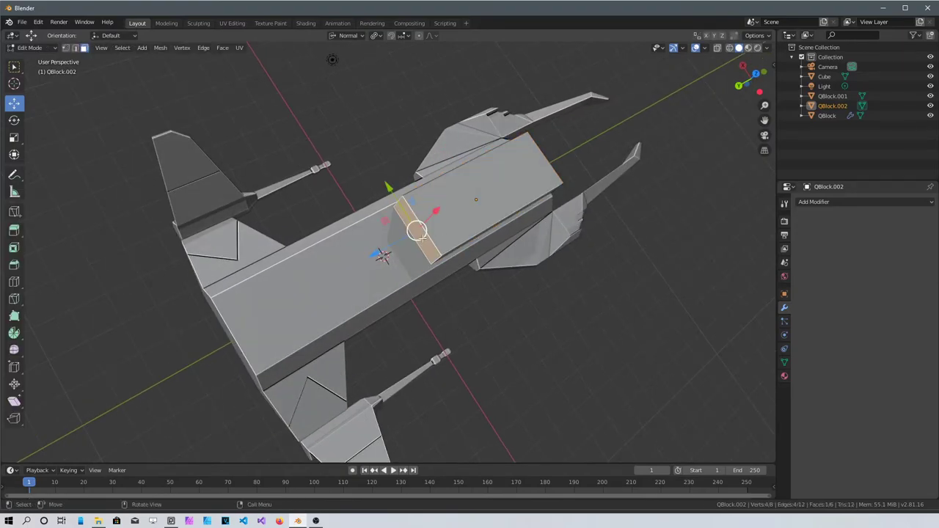
scroll(423, 236, up, 4)
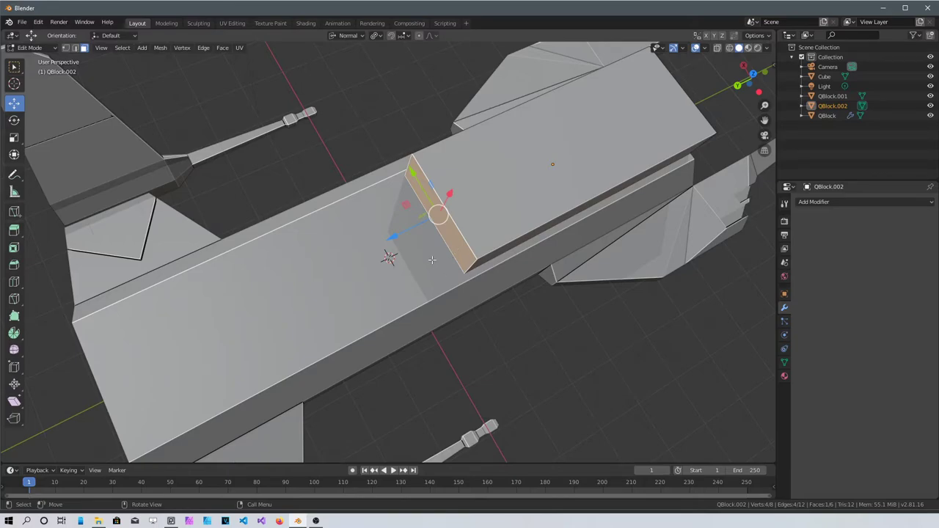
key(e)
right_click(465, 258)
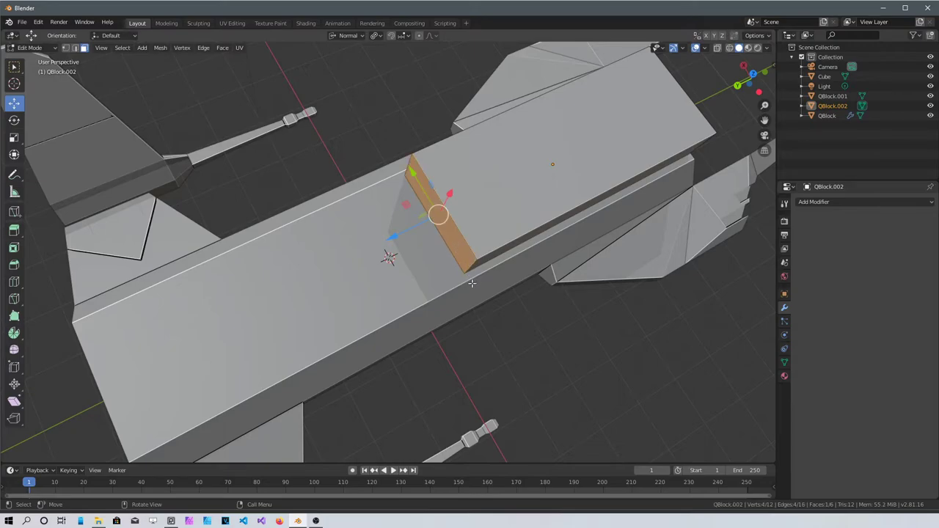
key(s)
right_click(445, 253)
key(ctrl+z)
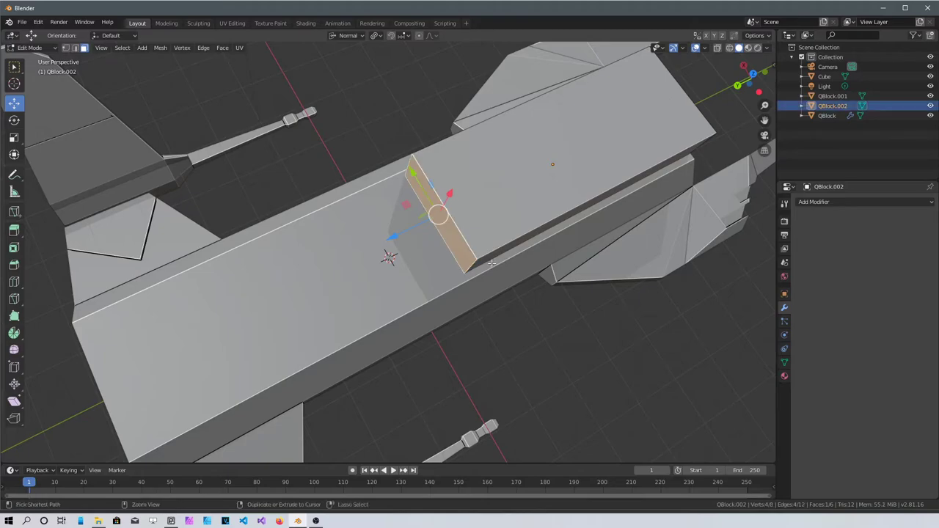
- Narrow the raised block's selected end face by scaling it along its normal Y axis
key(s)
key(y)
key(y)
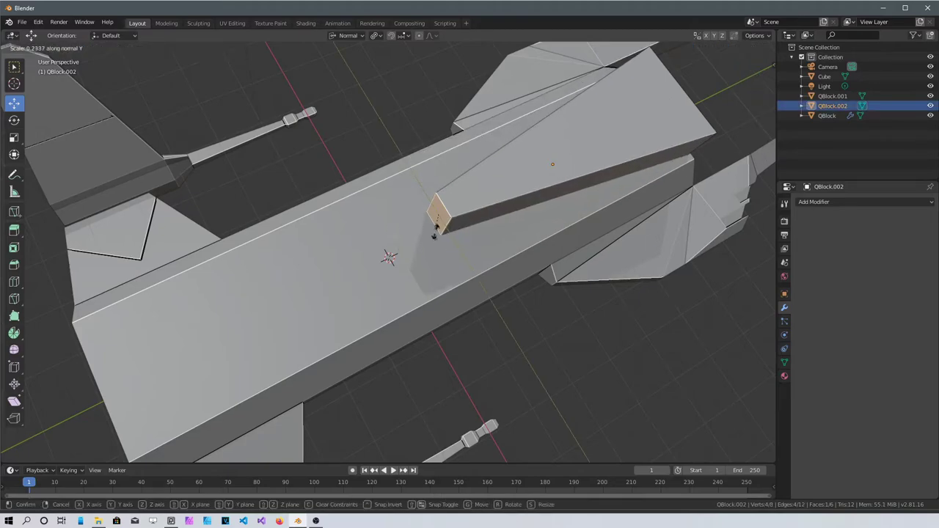
click(471, 266)
- Switch the transform orientation to Global and pull the end face's lower edge outward along Y to slope that end
middle_drag(472, 267, 431, 168)
key(2)
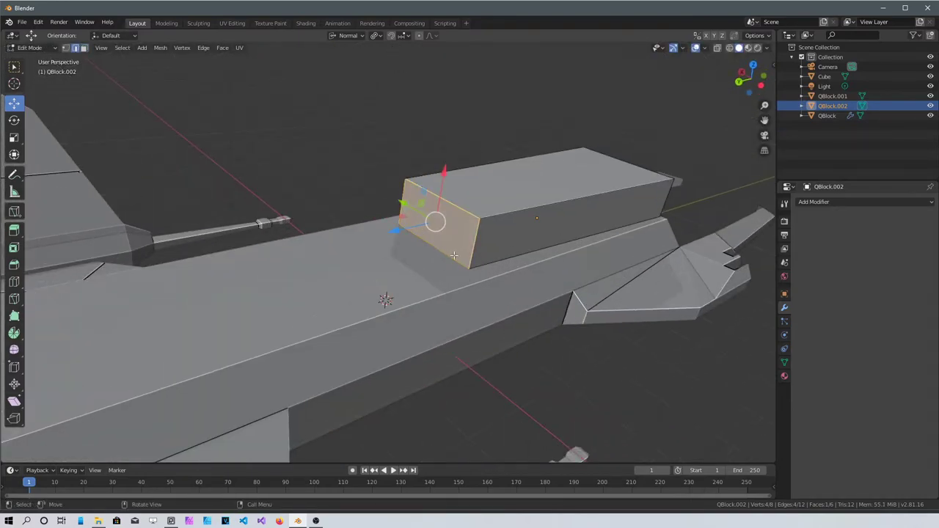
click(448, 261)
middle_drag(413, 262, 426, 253)
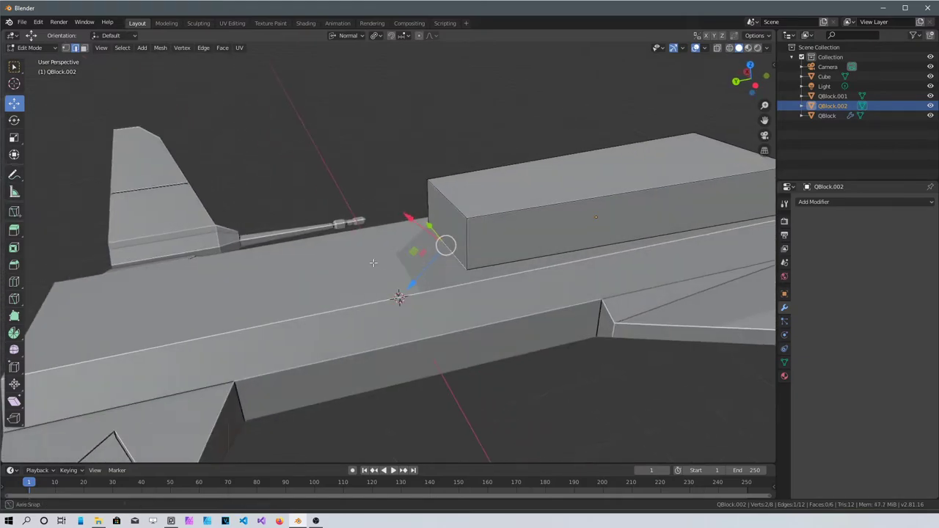
click(350, 35)
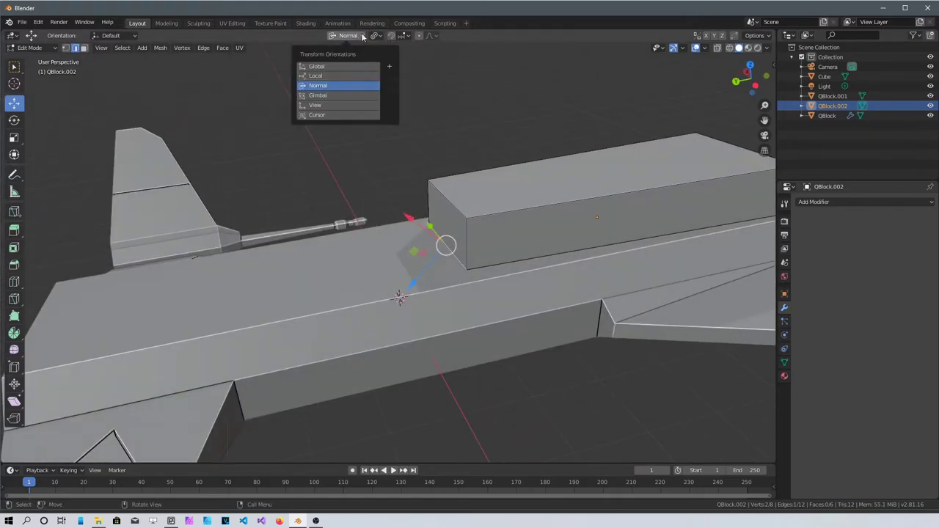
click(333, 67)
drag(411, 251, 316, 253)
click(332, 254)
- In Object Mode, move the whole raised block about 2.2 m along Y toward the fin end of the hull
middle_drag(550, 217, 464, 239)
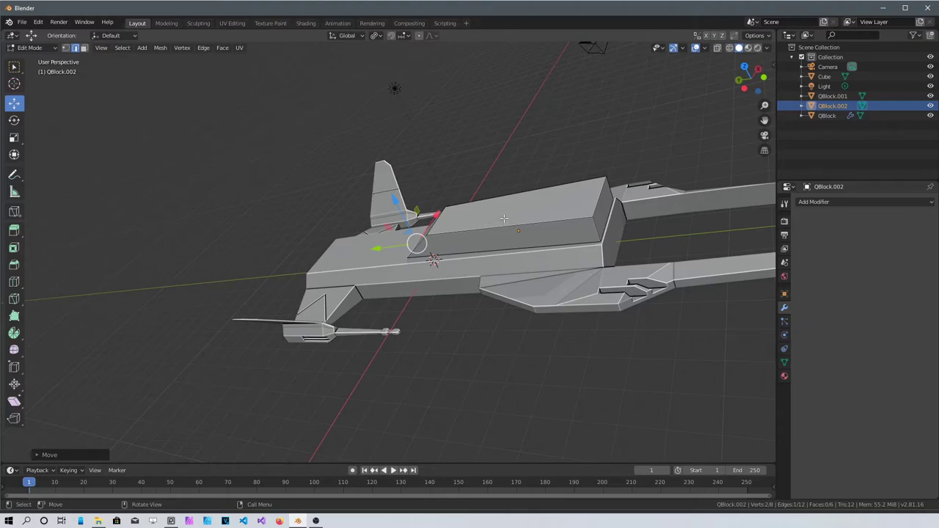
key(Tab)
key(g)
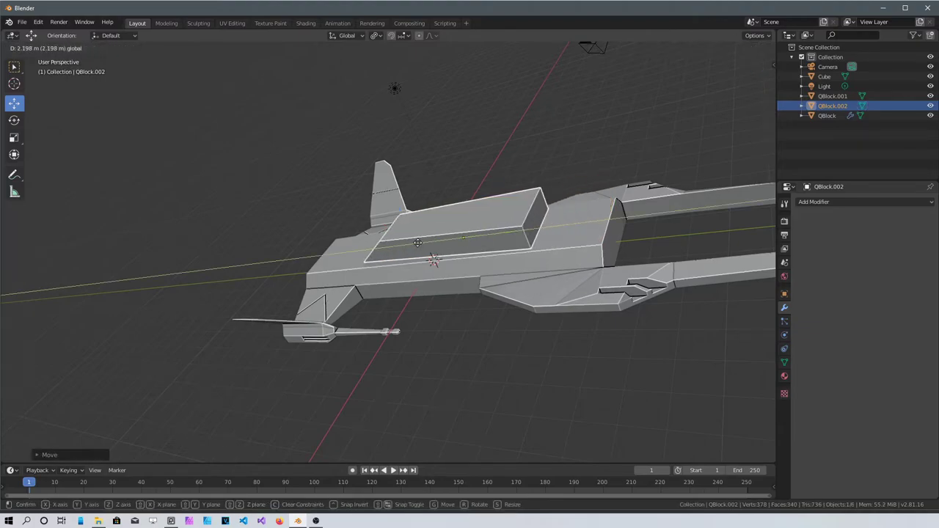
click(422, 245)
- Pull the lower edge of the block's opposite end outward along Y to the hull's edge, sloping that end face
middle_drag(470, 249, 518, 235)
key(Tab)
click(555, 245)
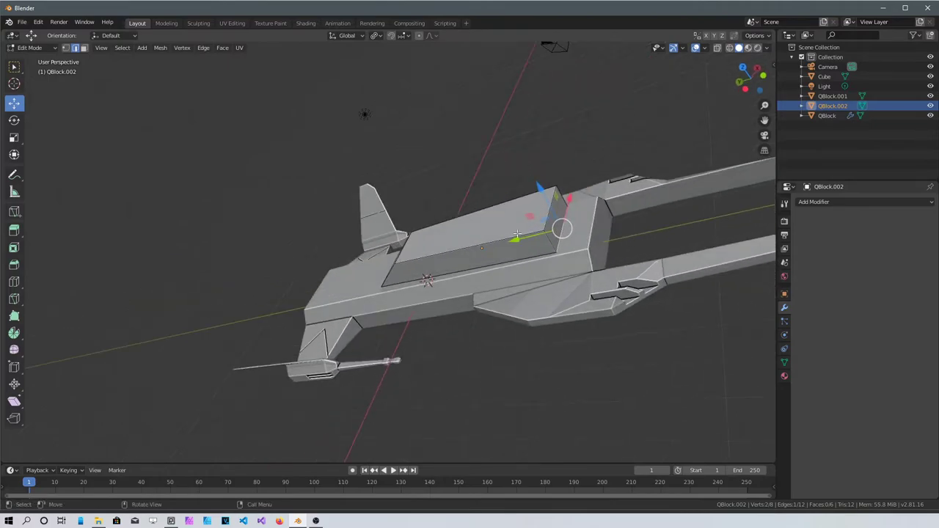
drag(517, 237, 589, 248)
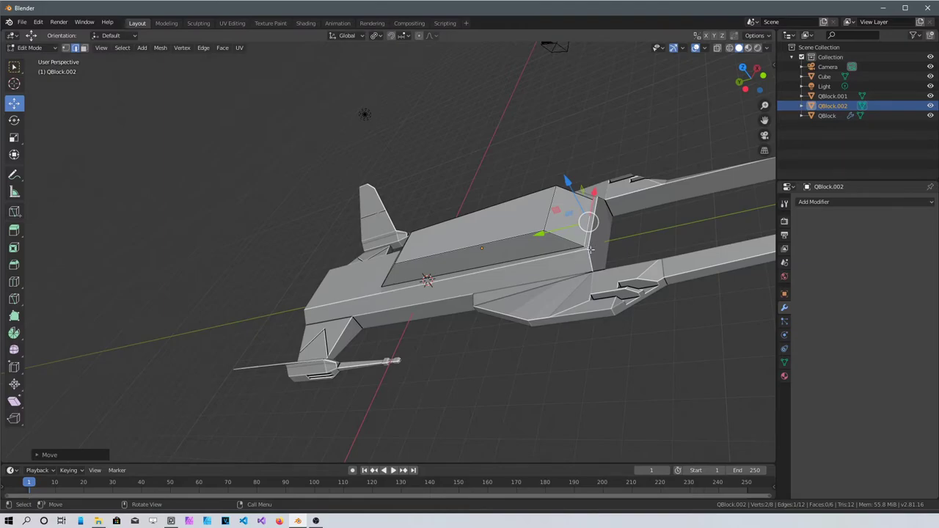
- Select the raised block's top face and scale it to about 0.71 along X so the sides slope inward
middle_drag(596, 245, 553, 259)
scroll(556, 258, up, 3)
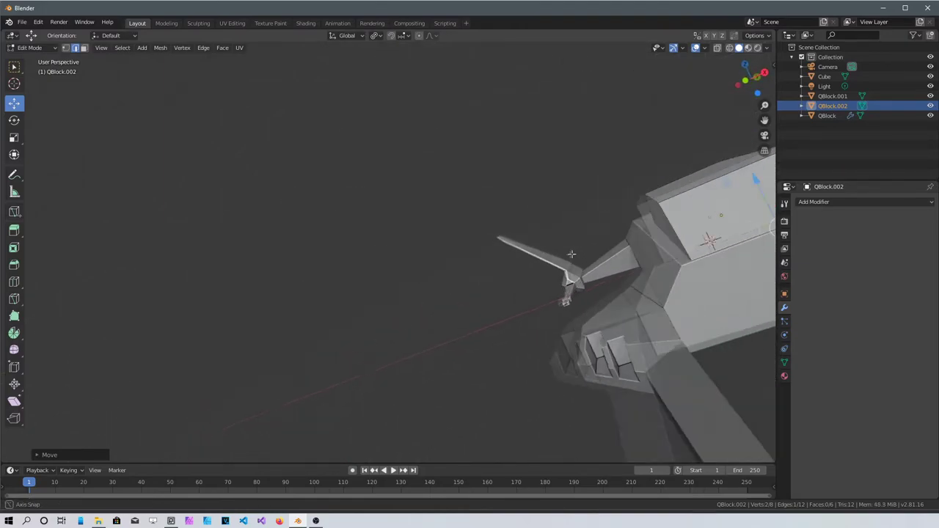
scroll(589, 254, down, 8)
middle_drag(589, 280, 678, 305)
middle_drag(628, 279, 398, 269)
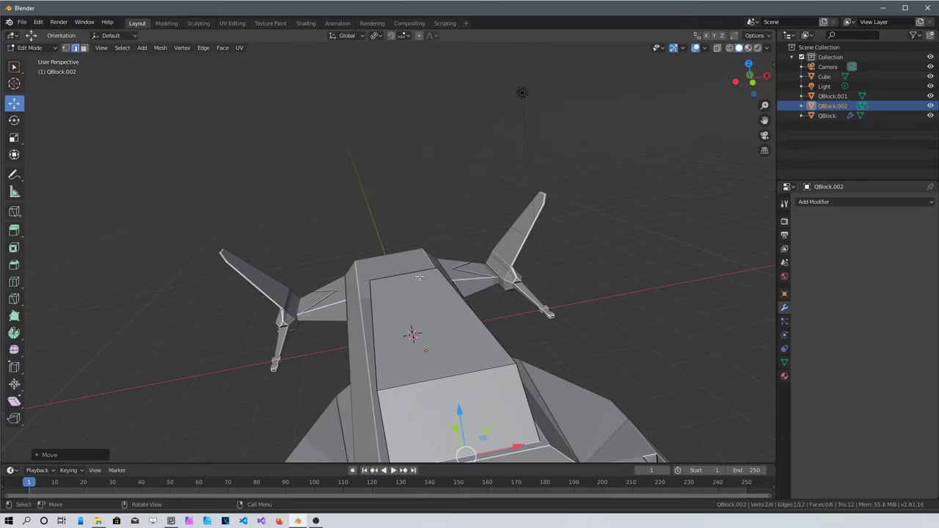
middle_drag(432, 339, 337, 301)
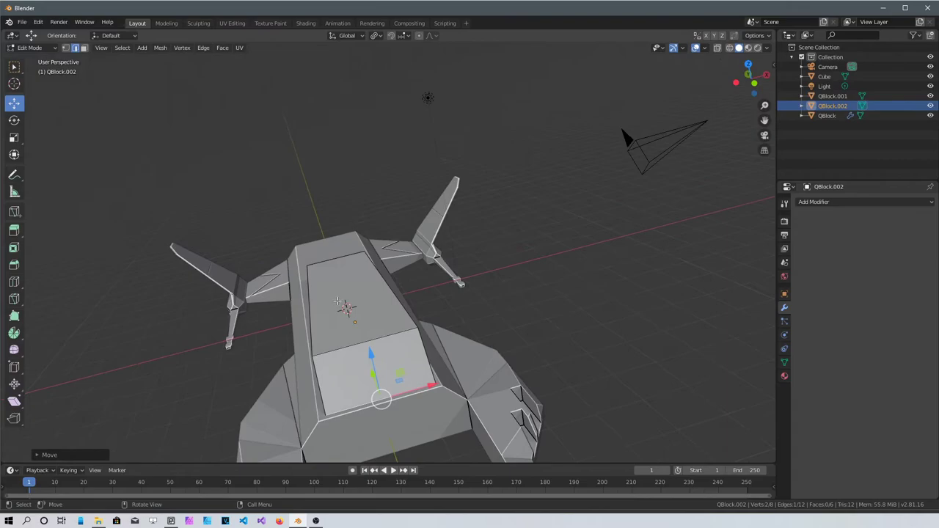
click(380, 317)
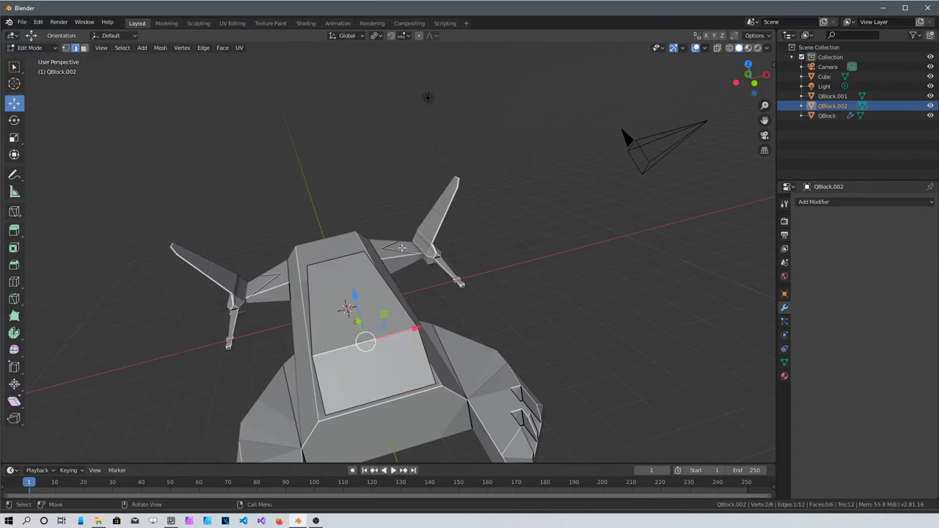
key(3)
click(325, 283)
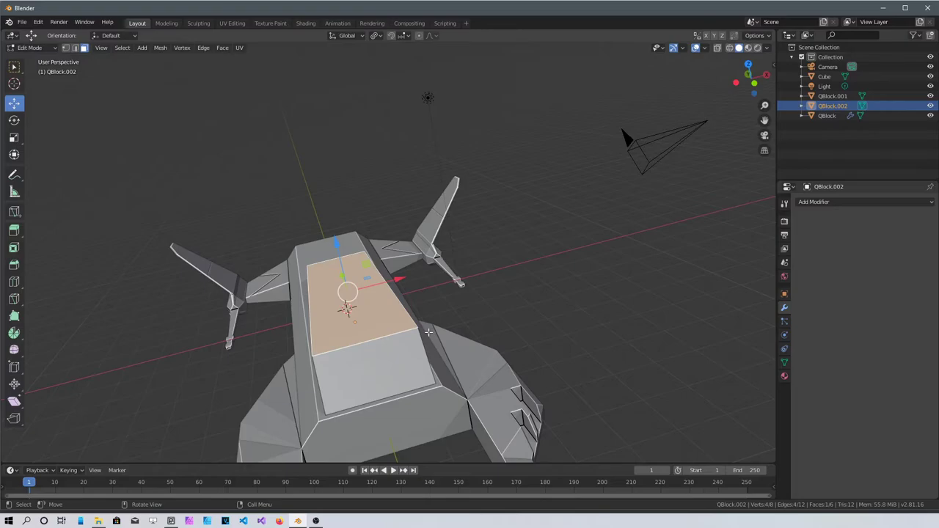
key(s)
key(x)
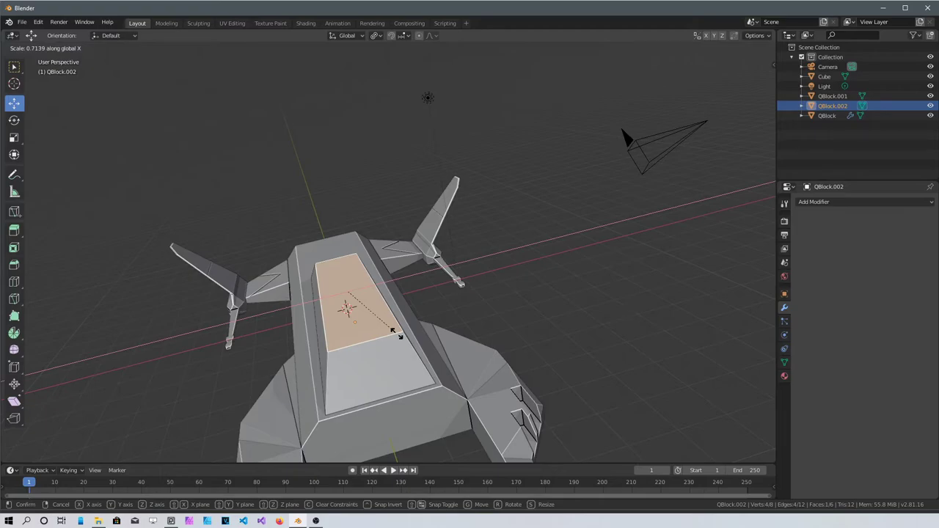
click(394, 332)
- Examine the tapered block's profile on the hull from both sides
middle_drag(371, 336, 411, 342)
scroll(374, 323, up, 4)
middle_drag(361, 310, 328, 259)
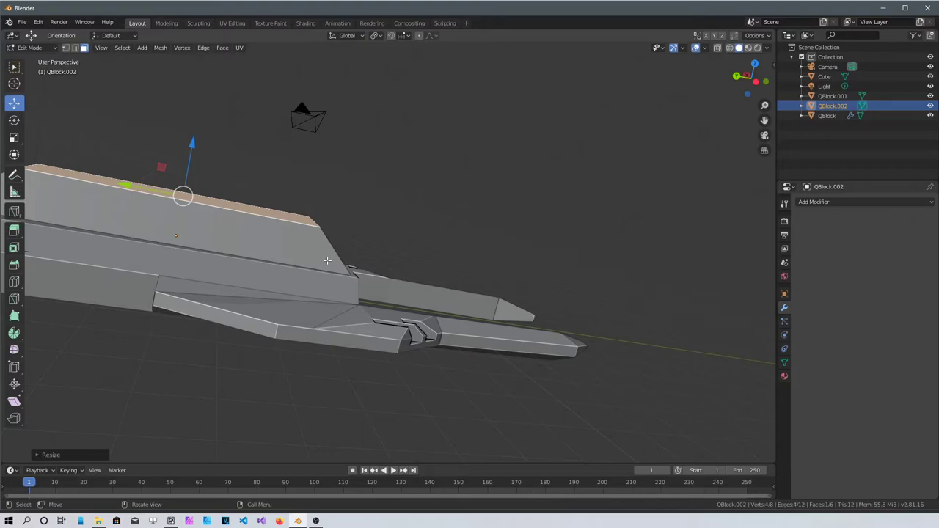
key(KP_3)
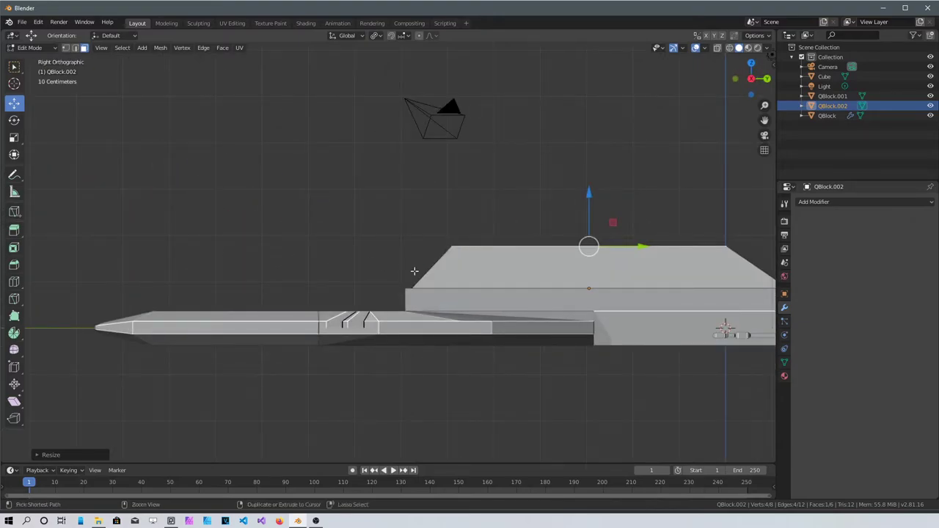
key(ctrl+KP_3)
scroll(368, 269, down, 3)
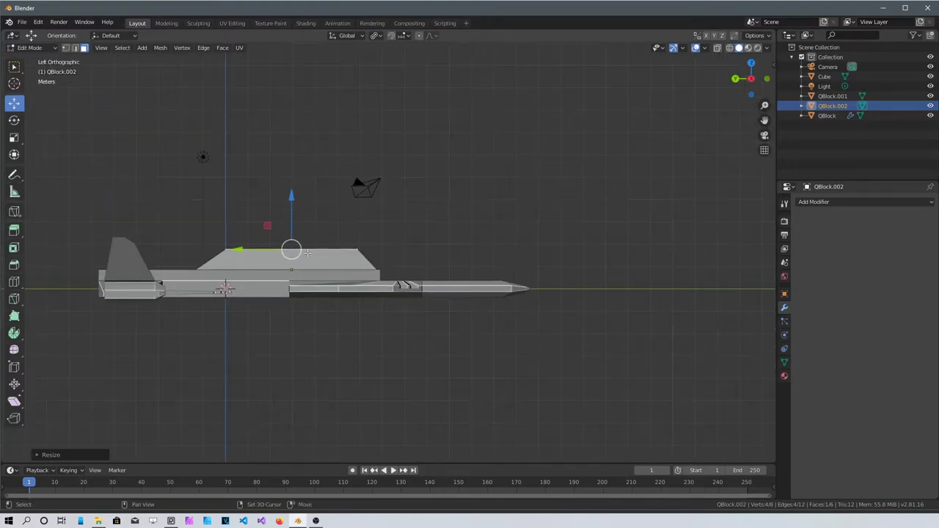
shift+middle_drag(368, 269, 520, 310)
scroll(520, 310, up, 5)
shift+middle_drag(456, 337, 414, 206)
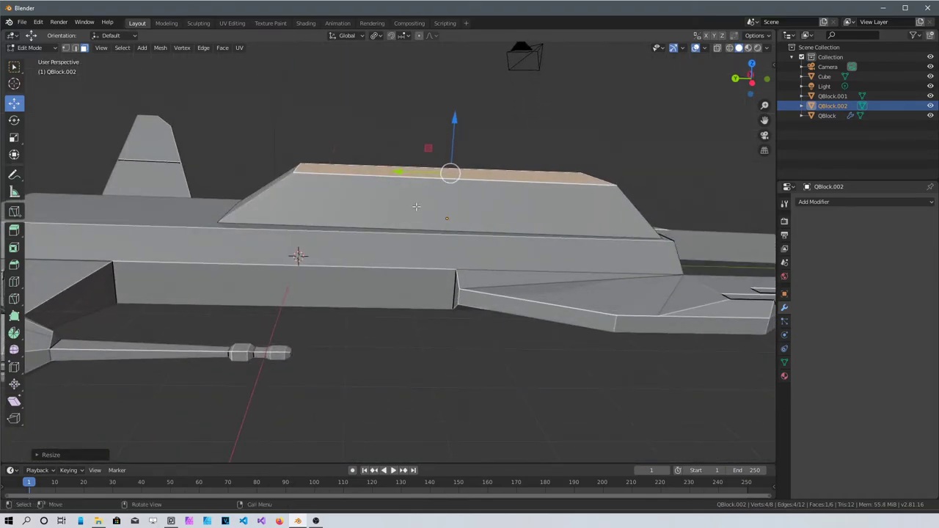
- Add three evenly spaced loop cuts across the length of the raised block
key(ctrl+r)
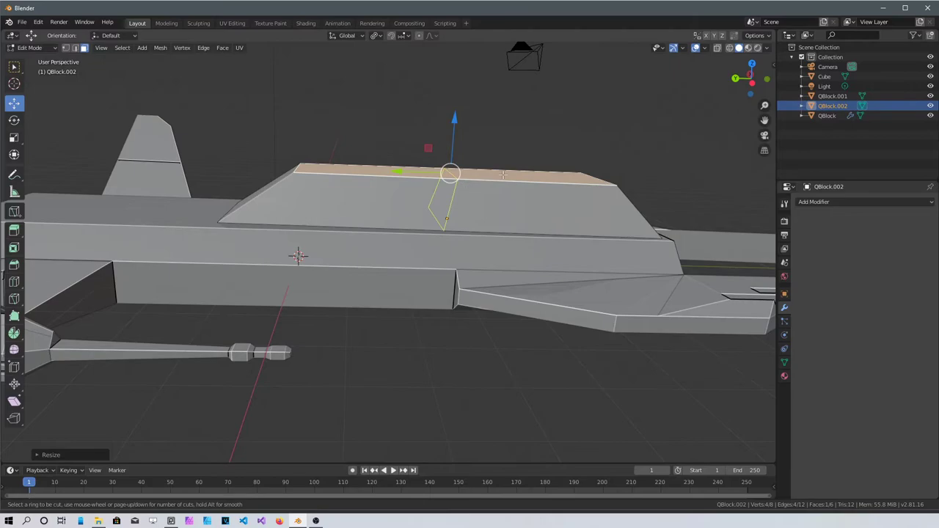
scroll(490, 182, up, 2)
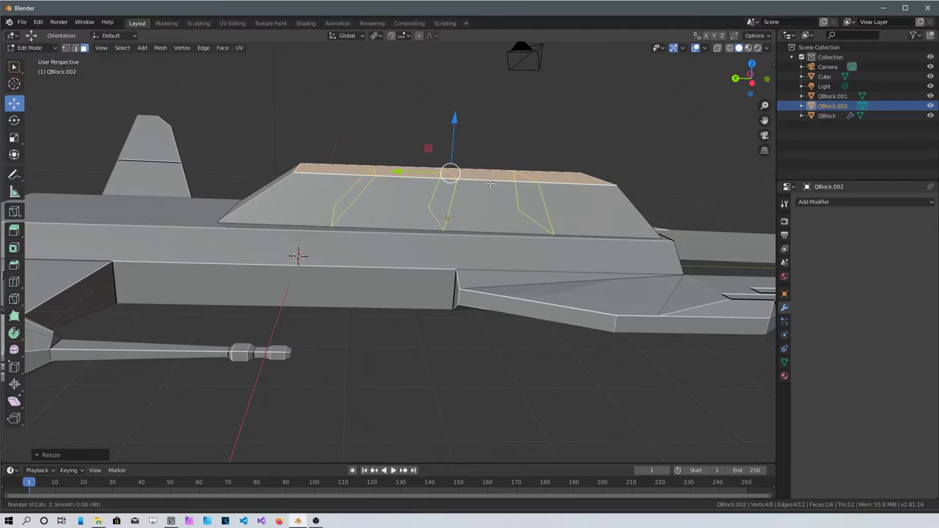
click(491, 182)
right_click(490, 184)
- Bevel the three loop cuts into narrow bands wrapping over the raised block
middle_drag(553, 217, 593, 192)
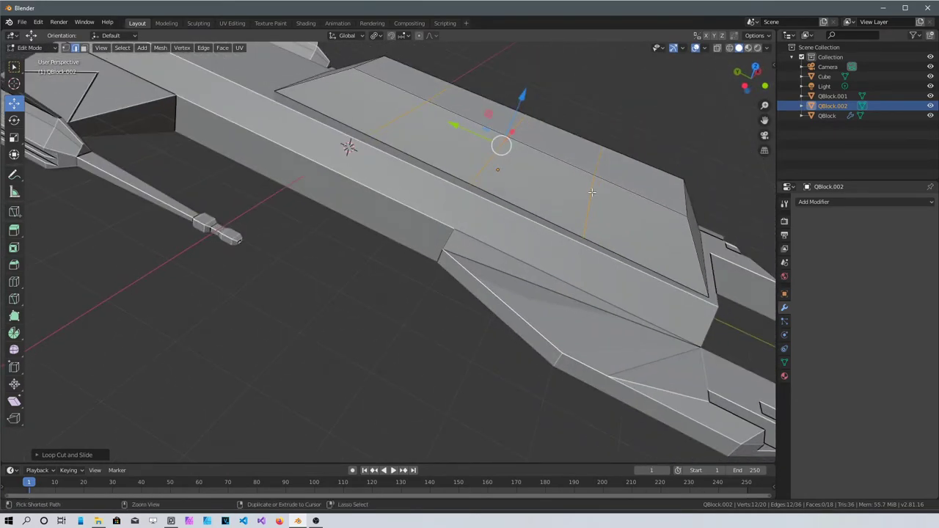
key(ctrl+b)
click(595, 210)
- Try to extrude the three bands outward as a region
middle_drag(596, 209, 519, 246)
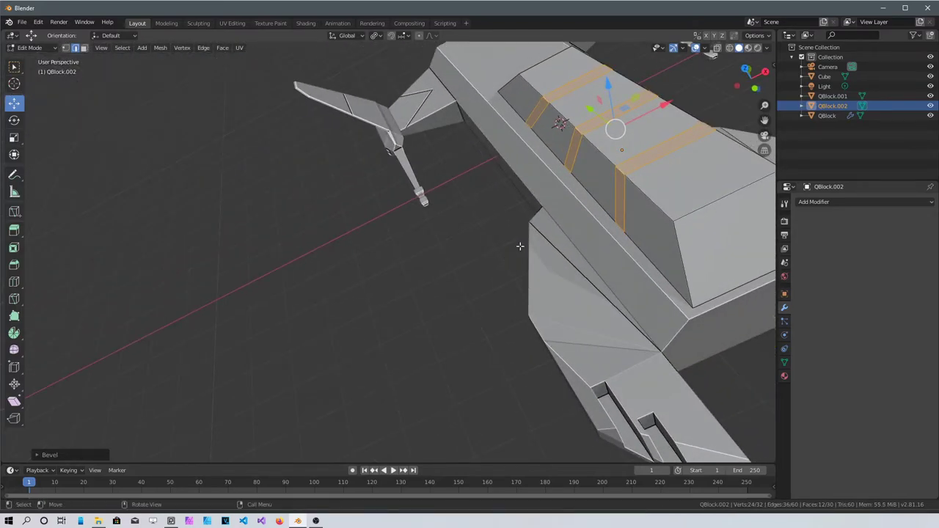
key(e)
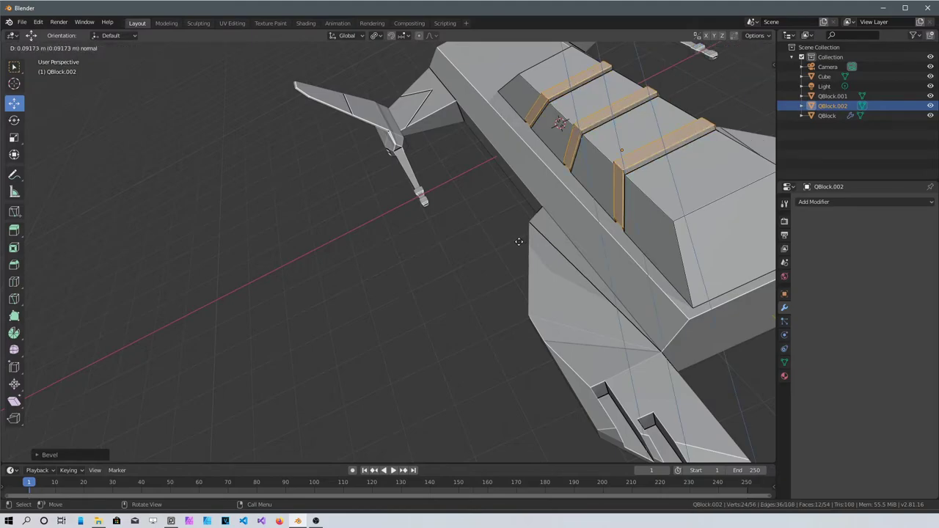
click(519, 242)
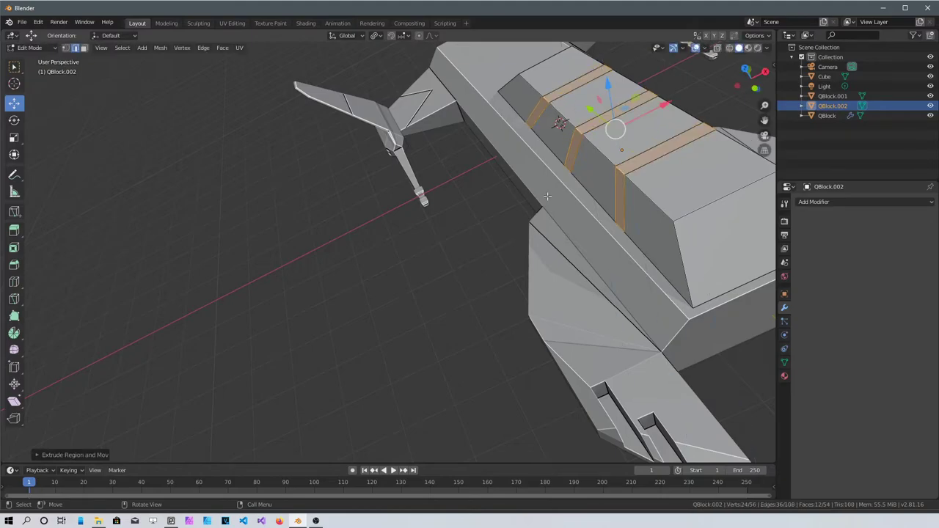
- Set the pivot point to Individual Origins and extrude the bands' faces individually outward by about 0.057 m
click(376, 36)
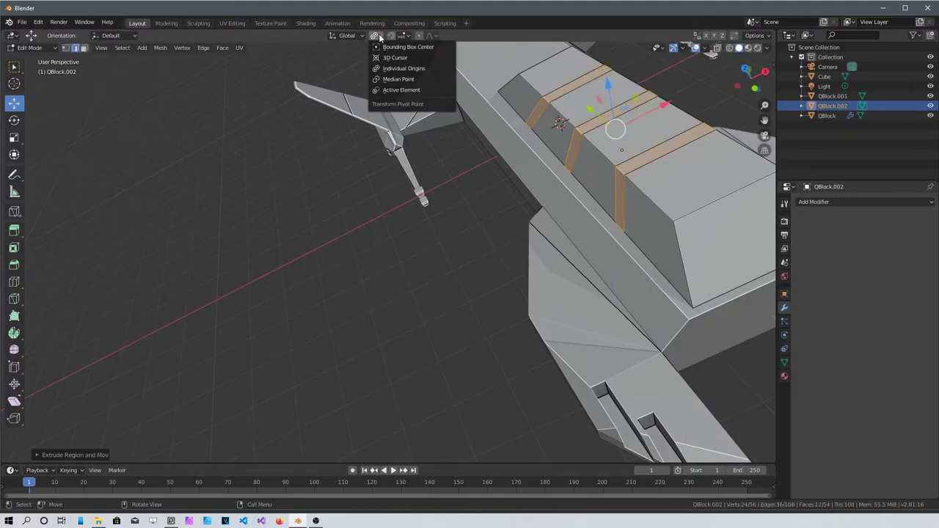
click(404, 68)
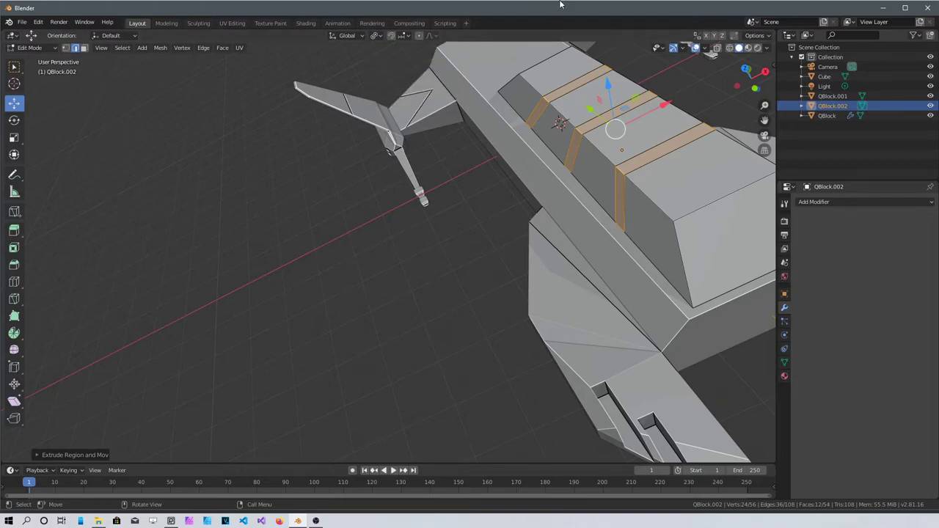
key(alt+e)
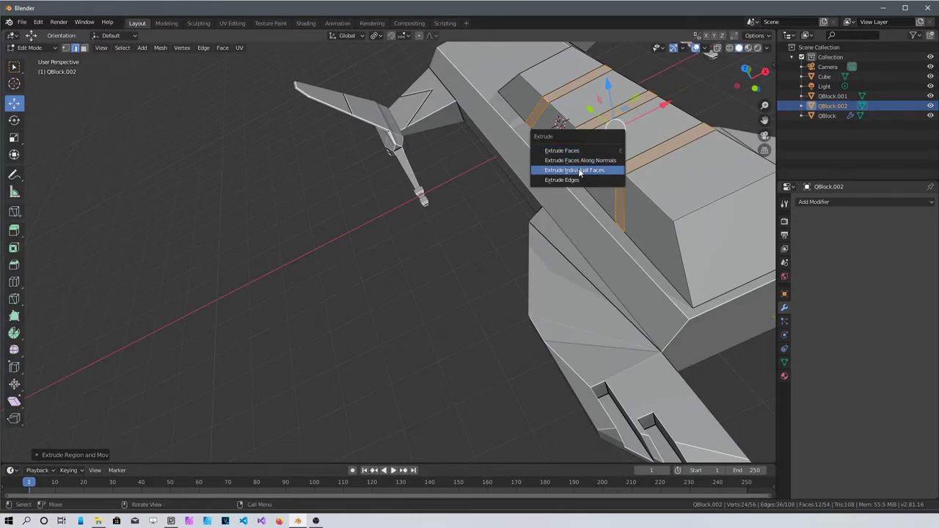
click(578, 169)
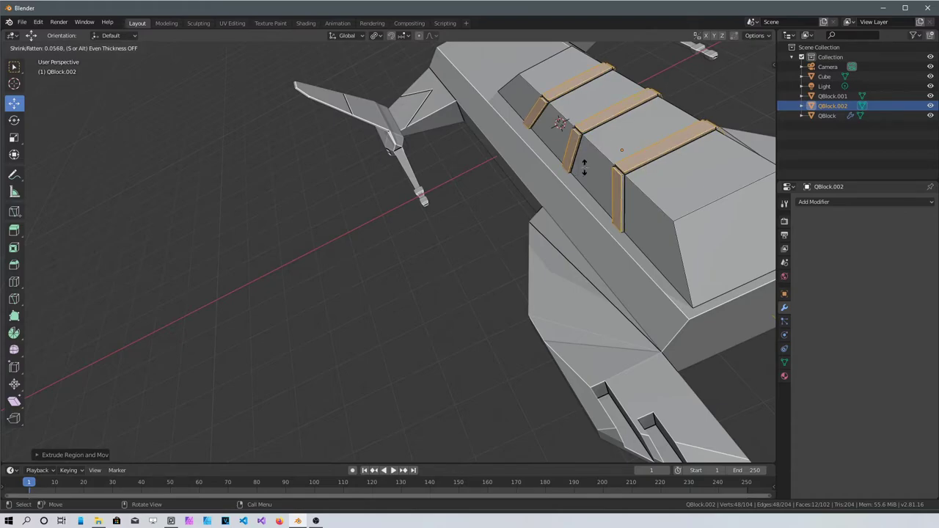
click(584, 167)
- Select the raised block's ten sloped faces: the four panels between the bands on each side and both end faces
middle_drag(584, 167, 562, 176)
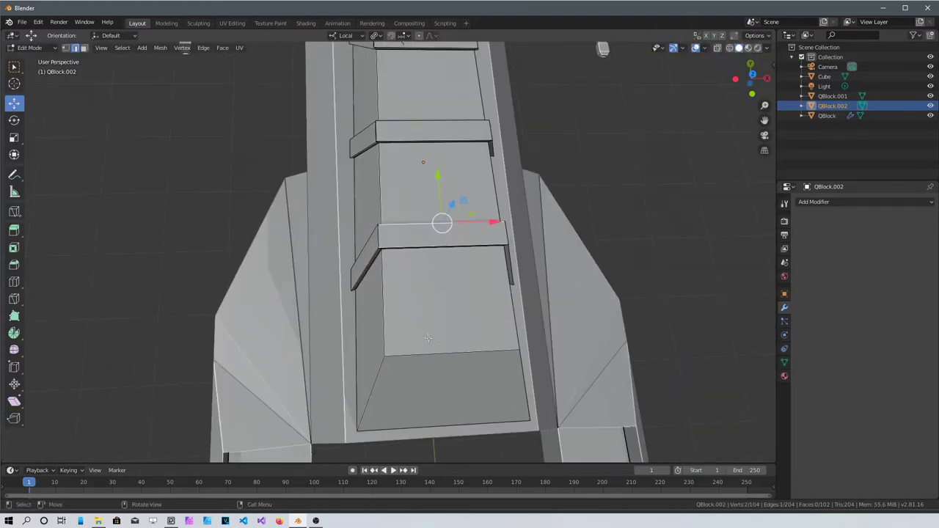
middle_drag(429, 338, 506, 294)
middle_drag(416, 291, 352, 326)
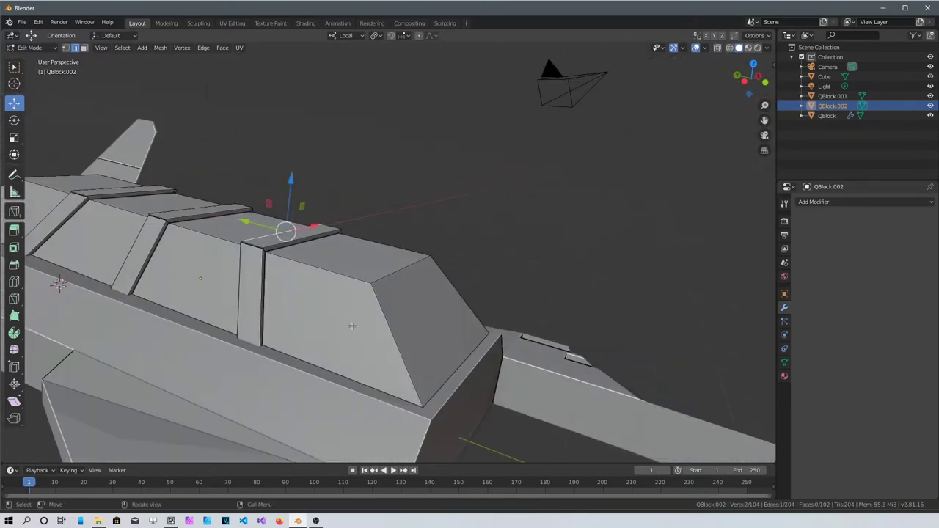
click(318, 309)
click(520, 310)
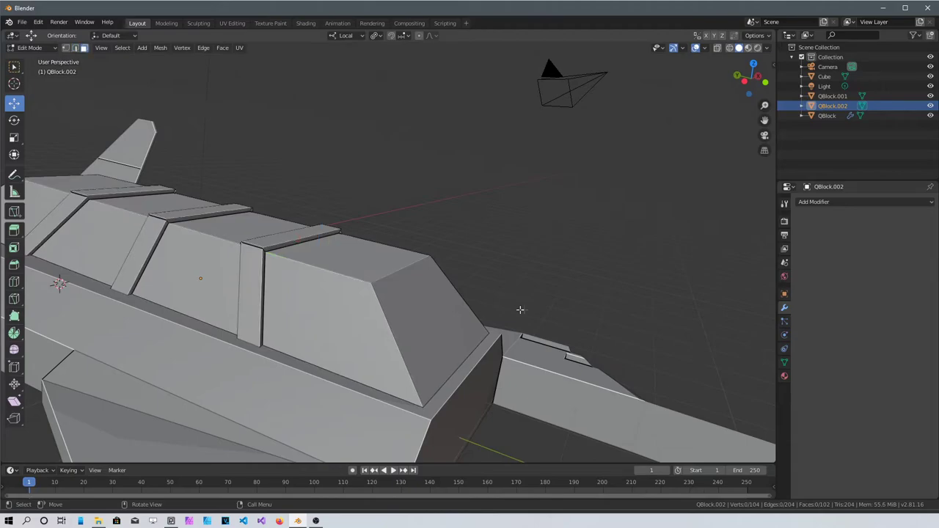
click(361, 326)
shift+click(433, 323)
middle_drag(433, 323, 315, 339)
shift+click(591, 243)
shift+click(670, 183)
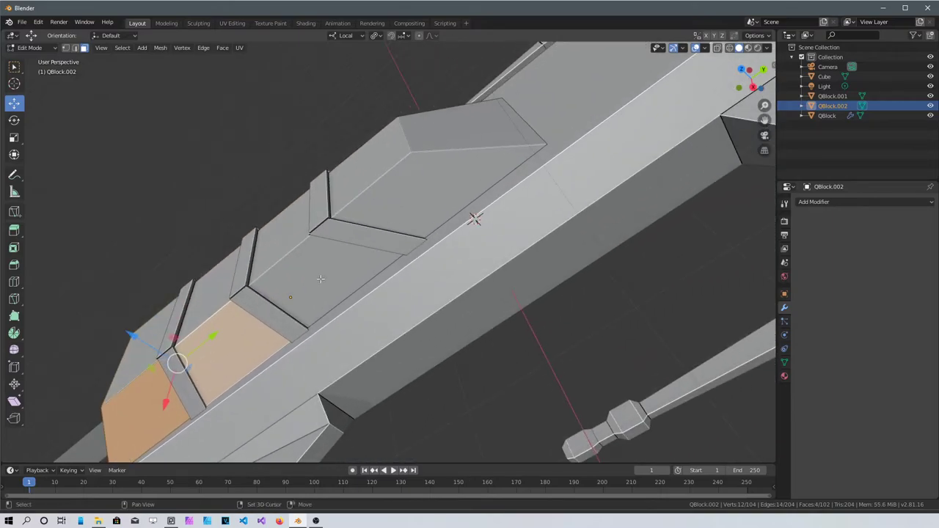
shift+click(337, 261)
shift+click(418, 175)
shift+click(455, 131)
middle_drag(229, 264, 634, 276)
shift+click(239, 247)
shift+click(266, 196)
shift+click(308, 161)
middle_drag(319, 281, 341, 300)
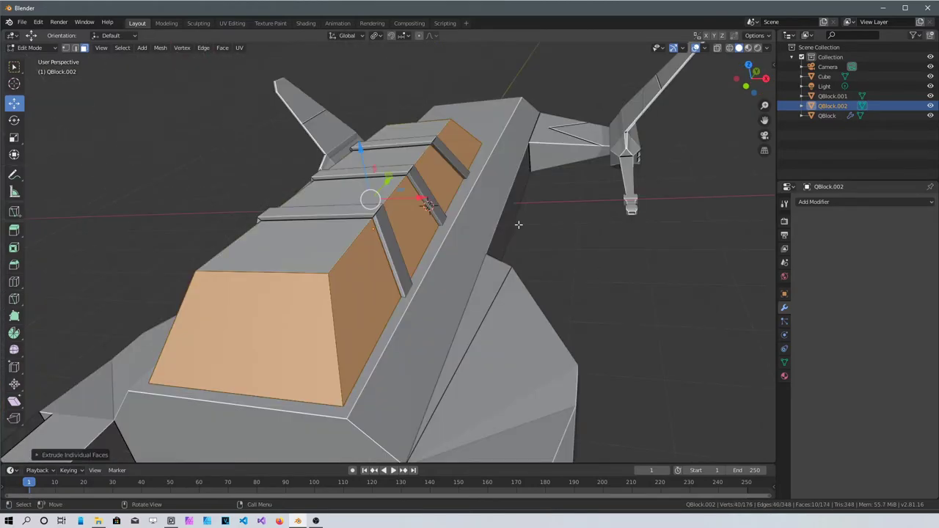
- Extrude the ten faces individually with no offset and scale each inward to about 0.85 to form window frames
key(ctrl+z)
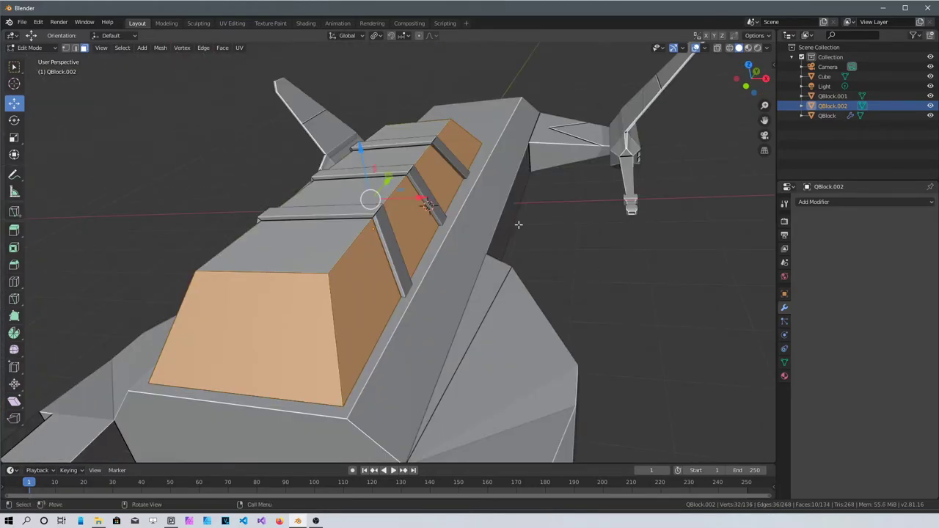
key(alt+e)
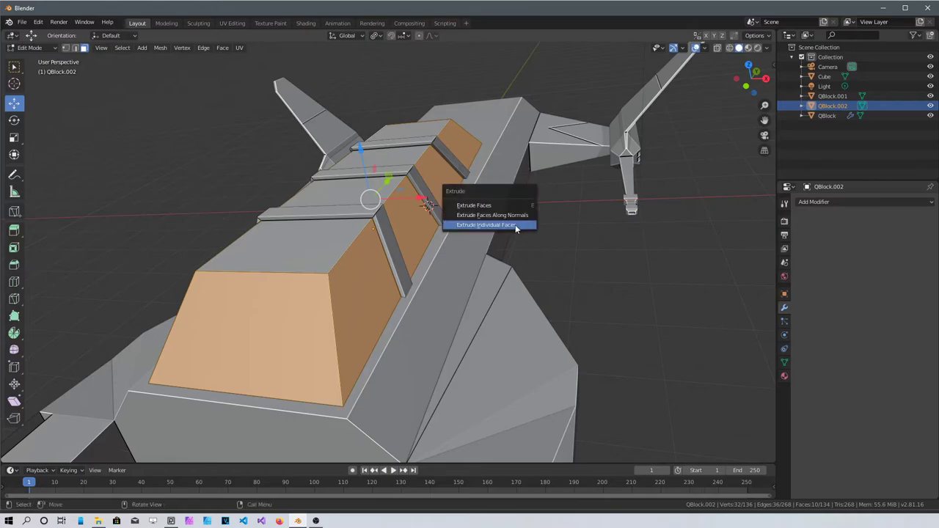
click(515, 226)
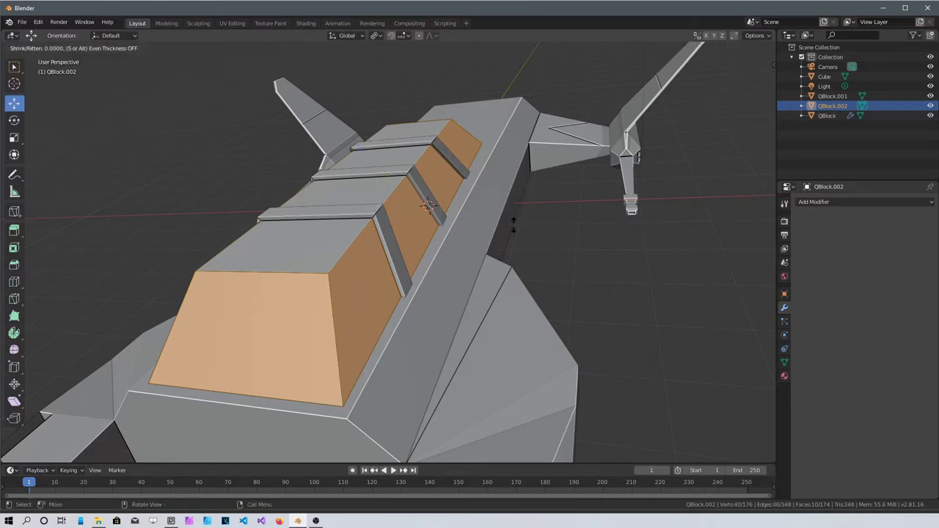
click(513, 226)
key(s)
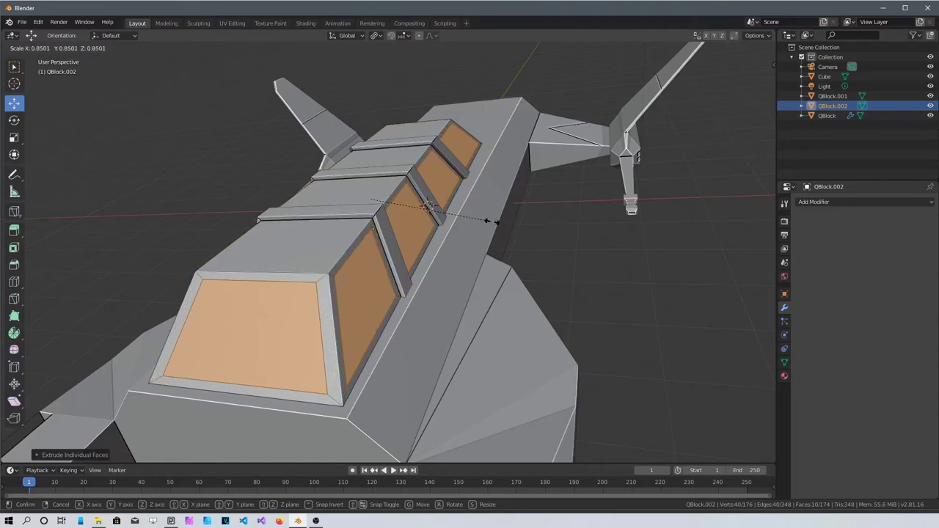
click(483, 220)
middle_drag(345, 252, 332, 221)
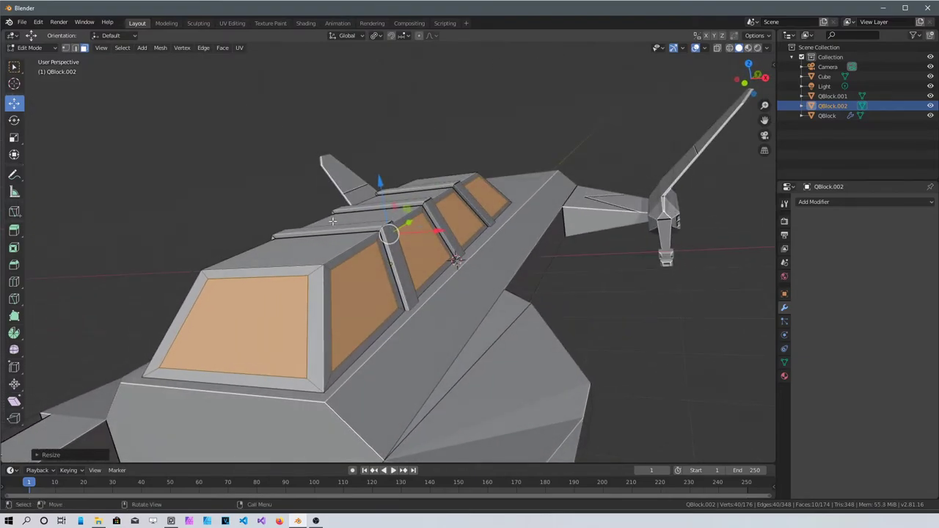
key(e)
right_click(332, 221)
key(ctrl+z)
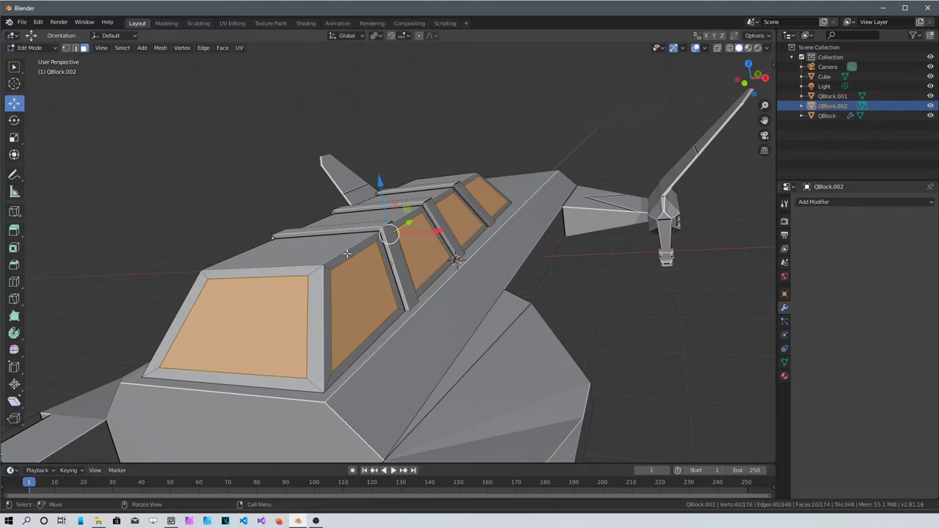
- Extrude the ten inset window faces inward by about 0.033 m to recess them into their frames
key(e)
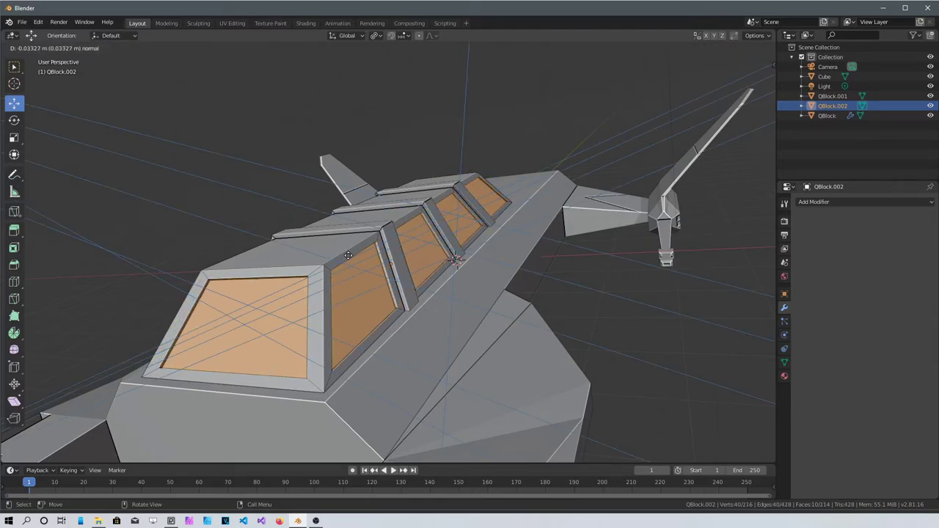
click(349, 255)
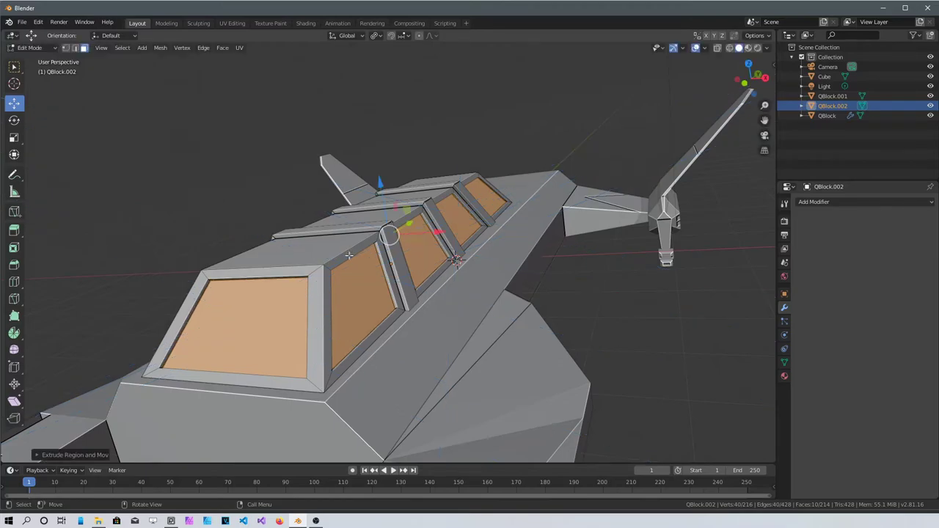
click(681, 293)
middle_drag(260, 239, 164, 264)
scroll(280, 307, up, 2)
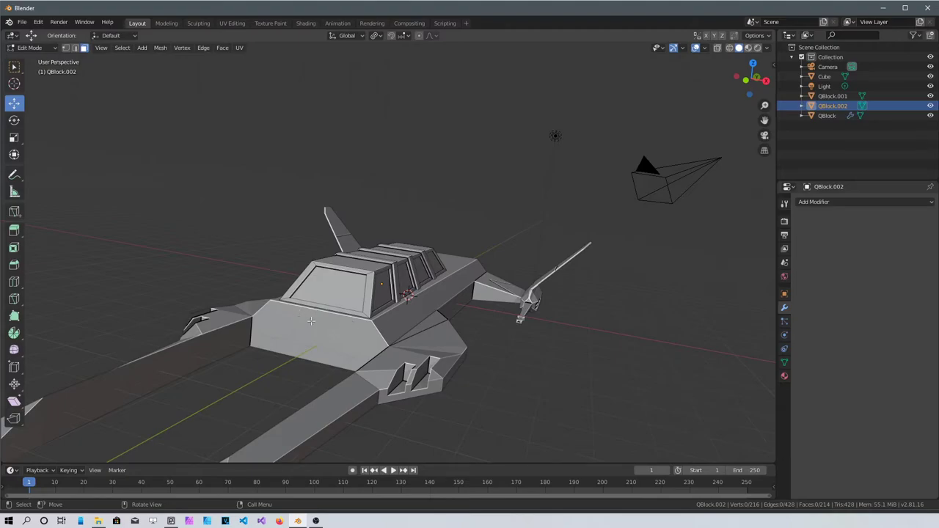
- Leave Edit Mode on the cockpit block and open the hull mesh for editing
key(Tab)
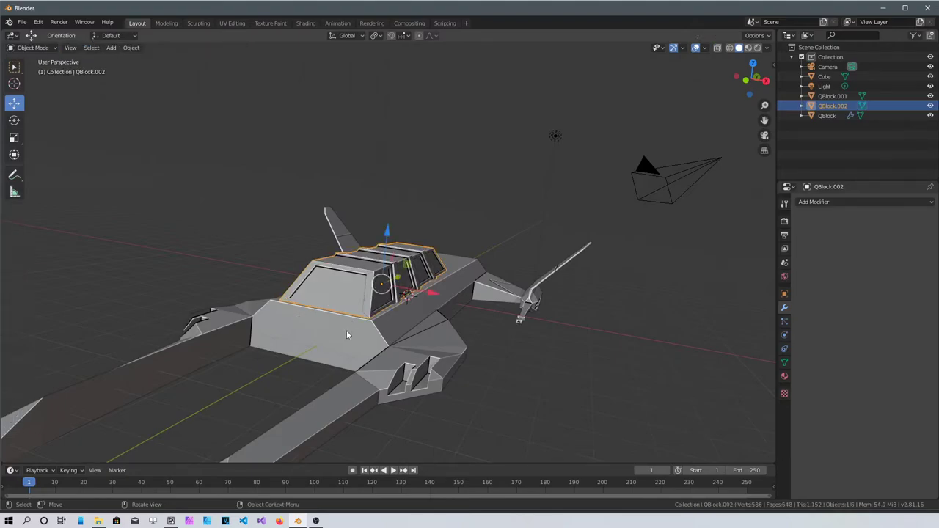
click(312, 335)
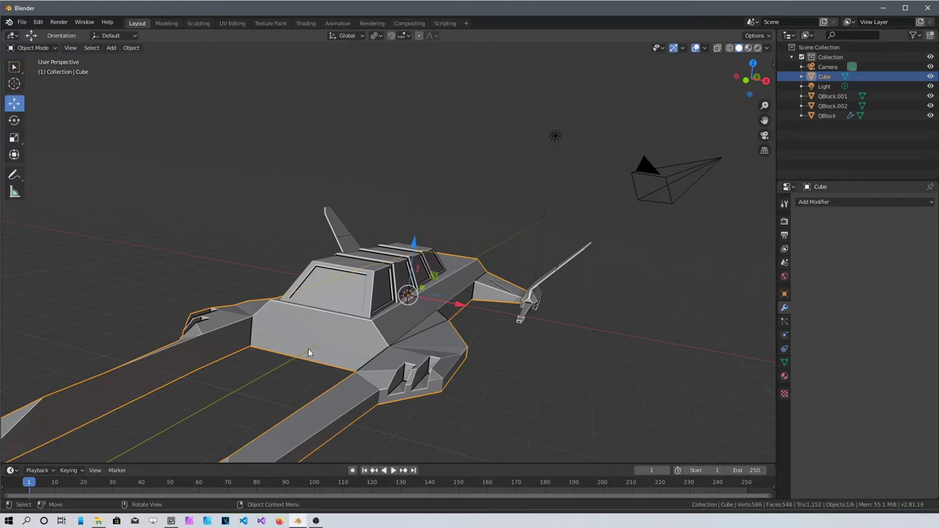
key(Tab)
middle_drag(312, 366, 336, 356)
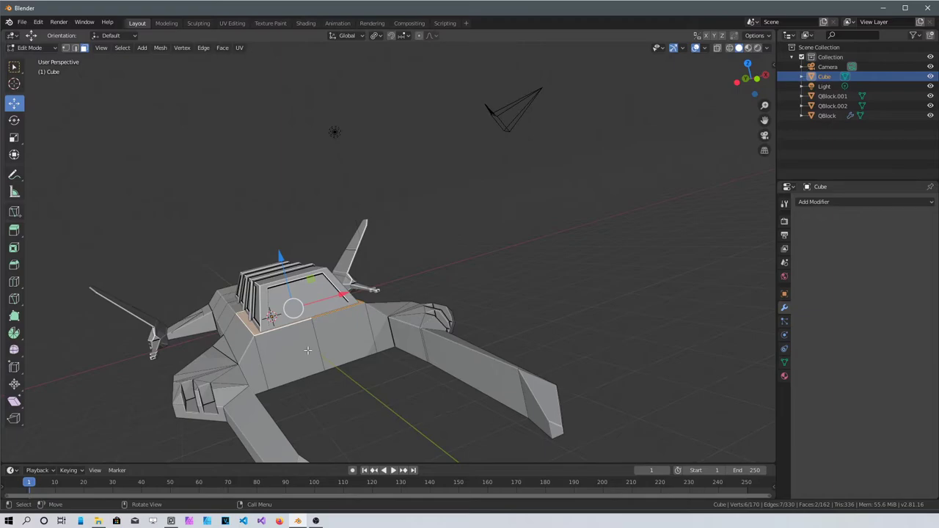
- Pull the vertical centre edge of the hull's front face forward to form a pointed nose
click(298, 348)
click(351, 344)
middle_drag(331, 384, 355, 381)
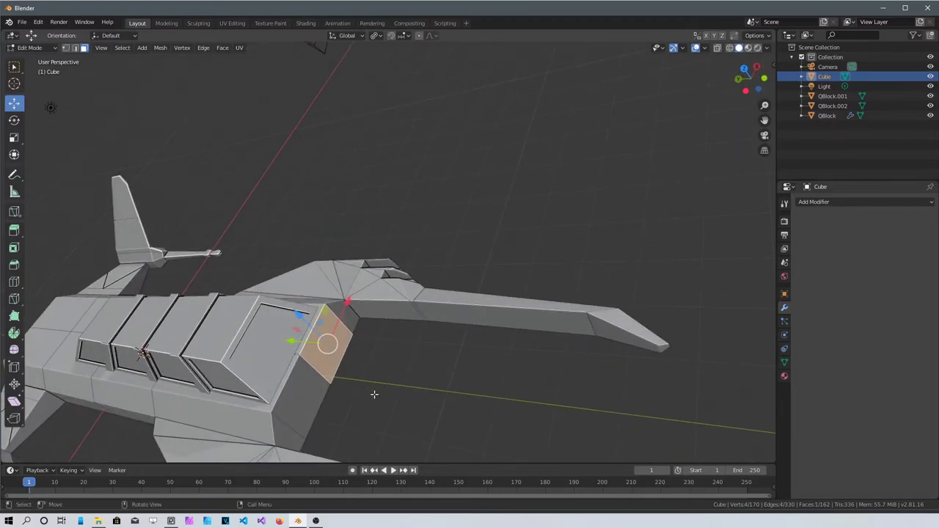
key(2)
click(316, 369)
middle_drag(330, 381, 434, 383)
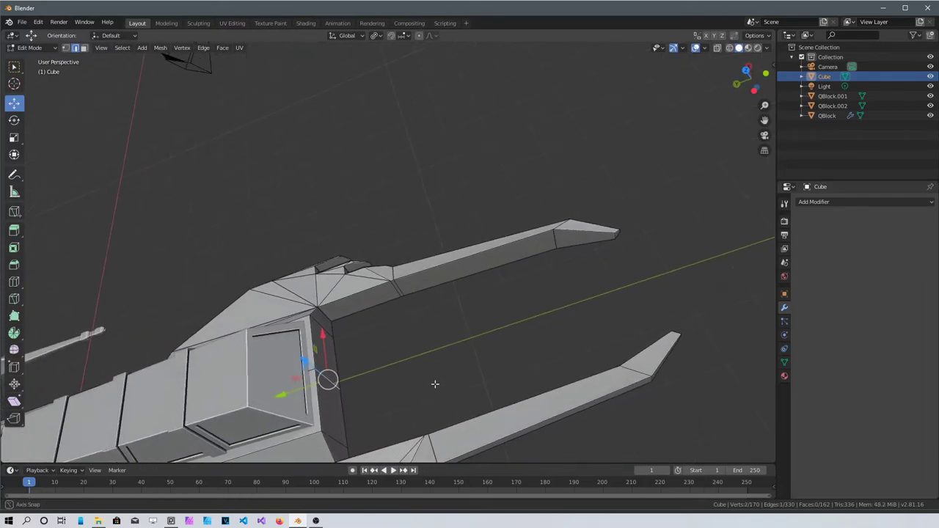
drag(328, 379, 364, 380)
mouse_move(364, 380)
middle_down()
mouse_move(446, 426)
mouse_move(362, 385)
middle_up()
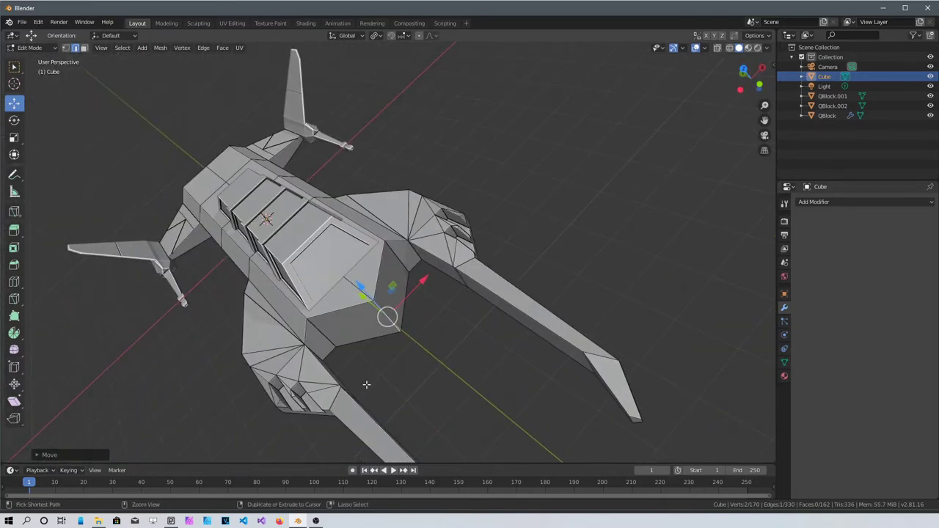
- Bevel the nose's vertical centre edge with one segment to form a flat central facet
key(ctrl)
key(ctrl+b)
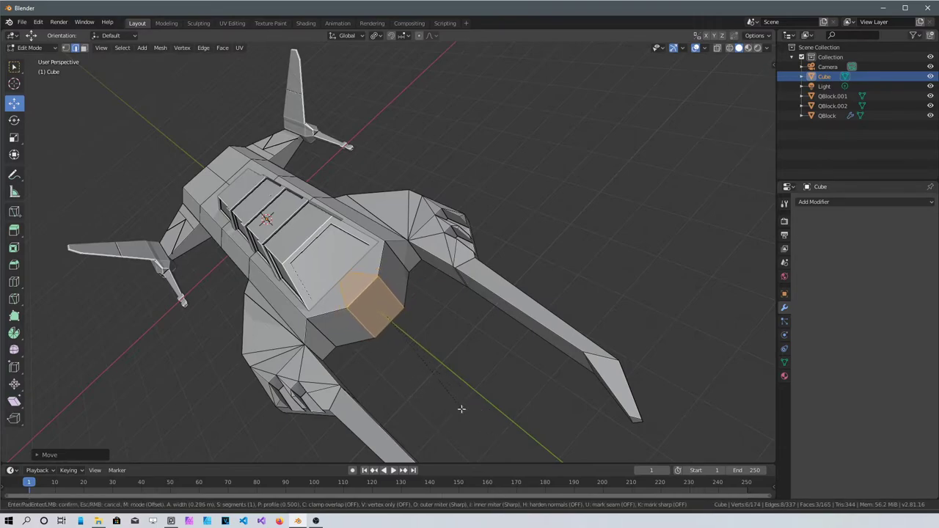
click(462, 342)
middle_drag(413, 352, 295, 321)
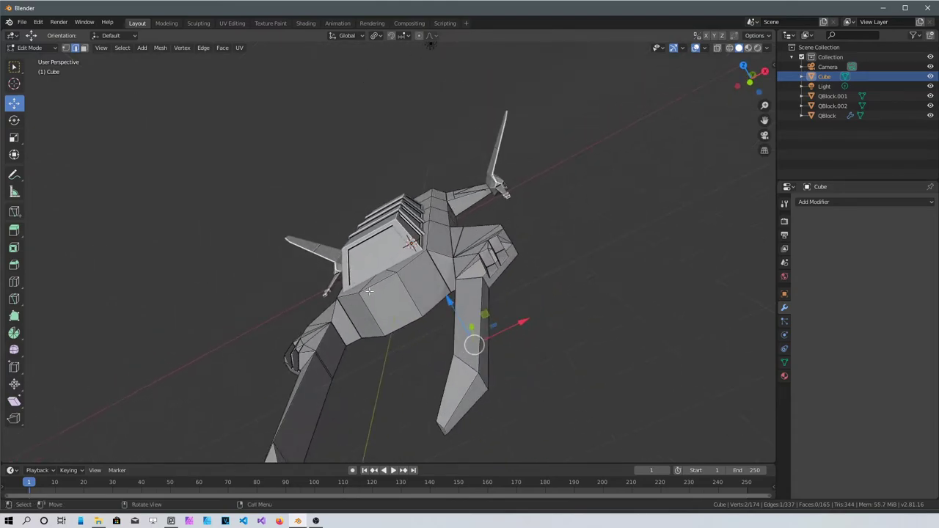
- Lower the top edge of the nose's central facet so that the nose slopes down in front of the cockpit
click(374, 284)
middle_drag(392, 323, 397, 256)
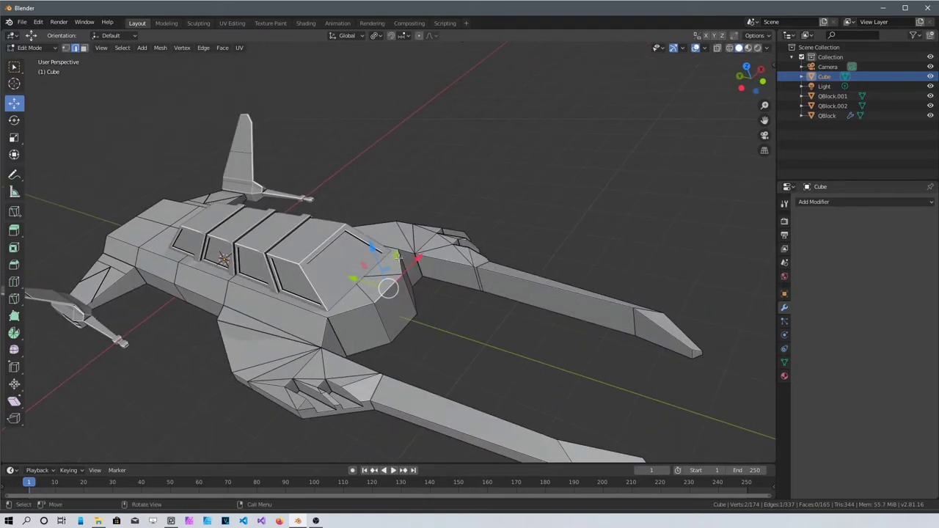
drag(374, 250, 386, 279)
middle_drag(457, 350, 496, 334)
middle_drag(217, 385, 166, 378)
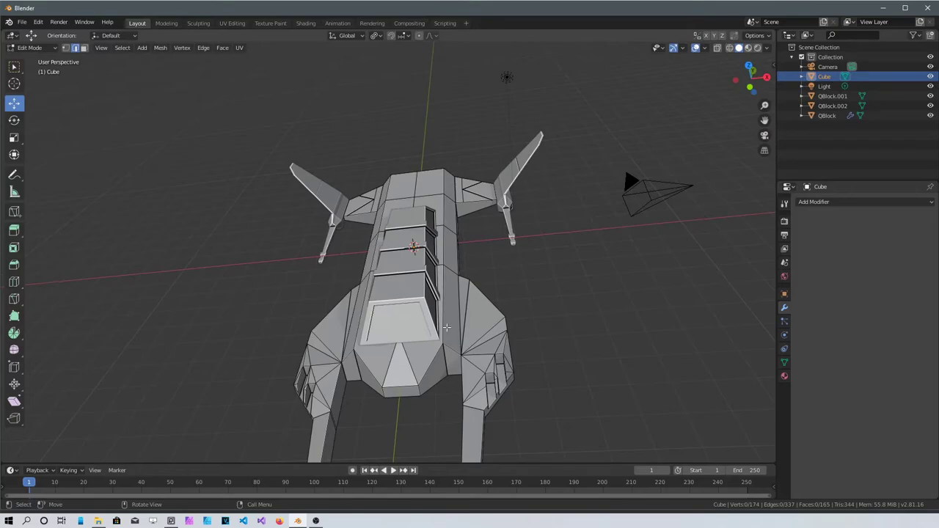
- Extrude the two rear end faces of the hull backward to lengthen the tail
middle_drag(560, 228, 401, 277)
click(416, 220)
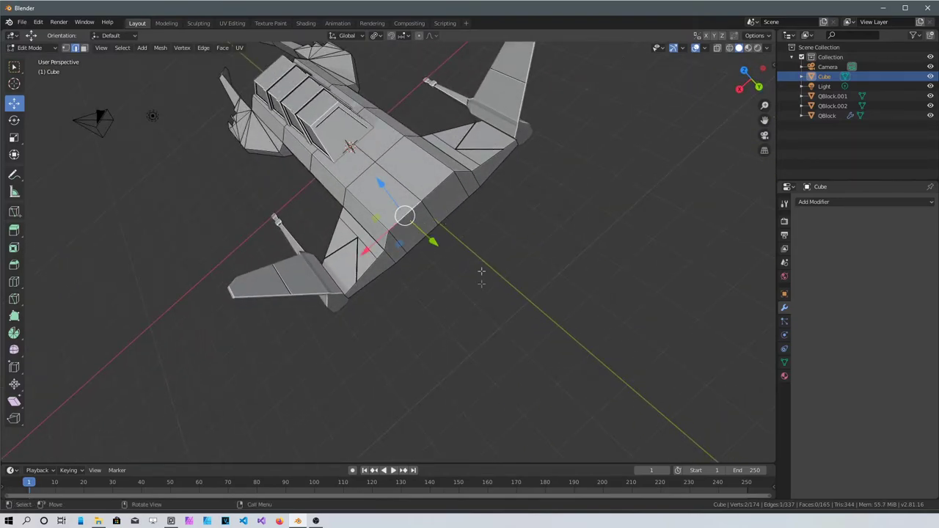
key(3)
click(418, 231)
shift+click(446, 192)
middle_drag(446, 192, 496, 253)
key(e)
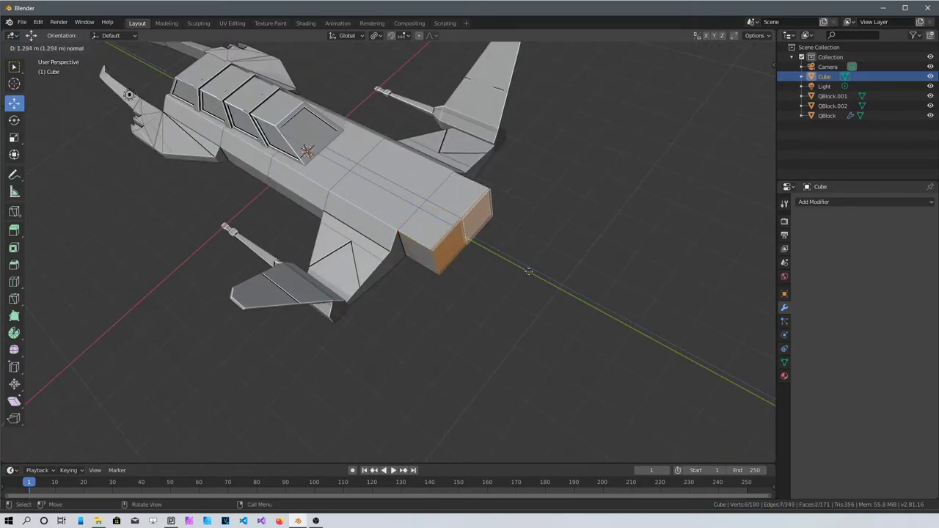
click(518, 260)
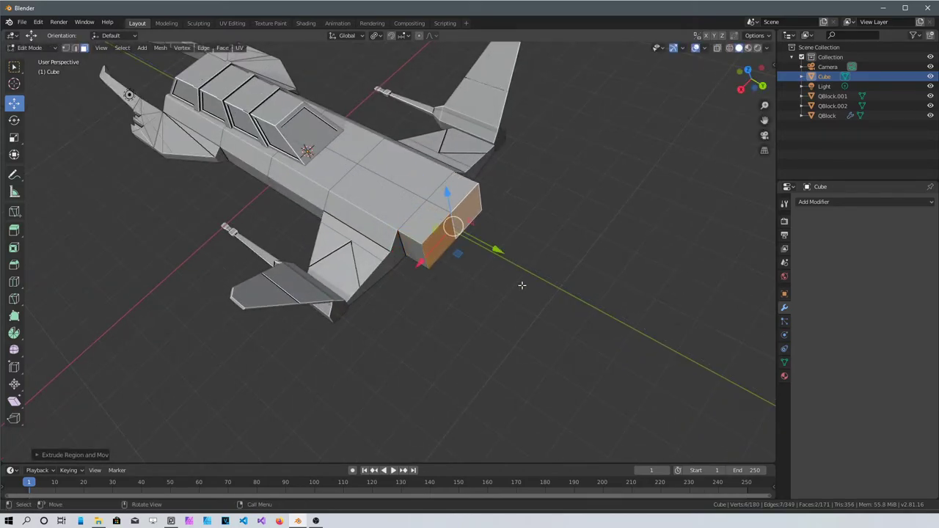
- Scale the extruded tail faces along Z to roughly half their height and lower them in the back view
key(s)
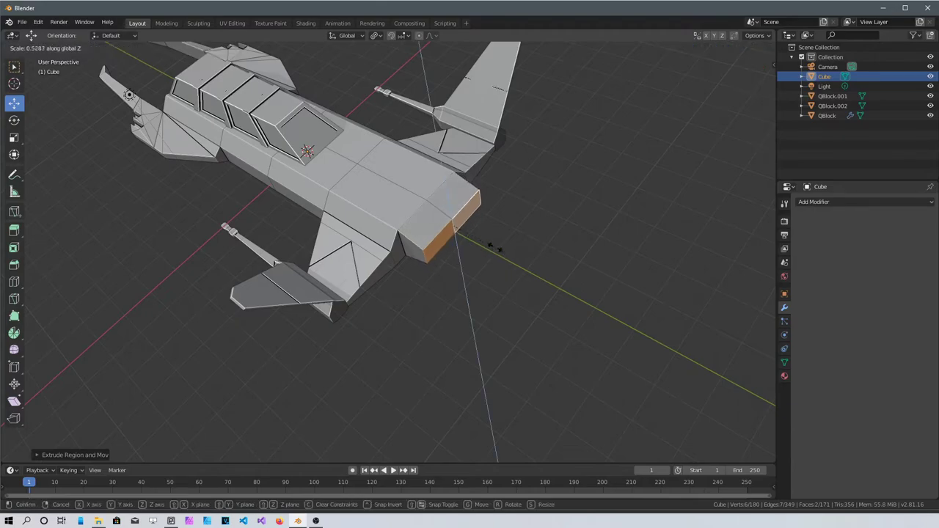
click(497, 281)
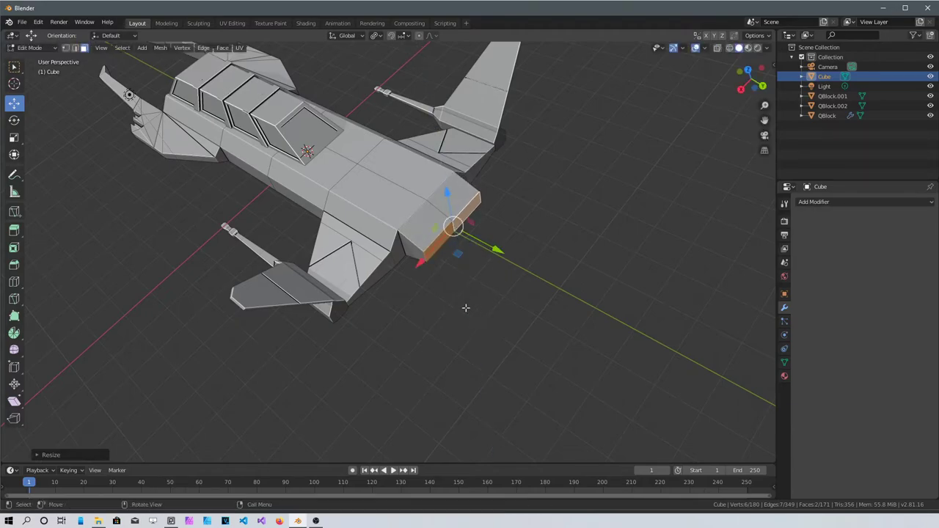
key(ctrl+KP_1)
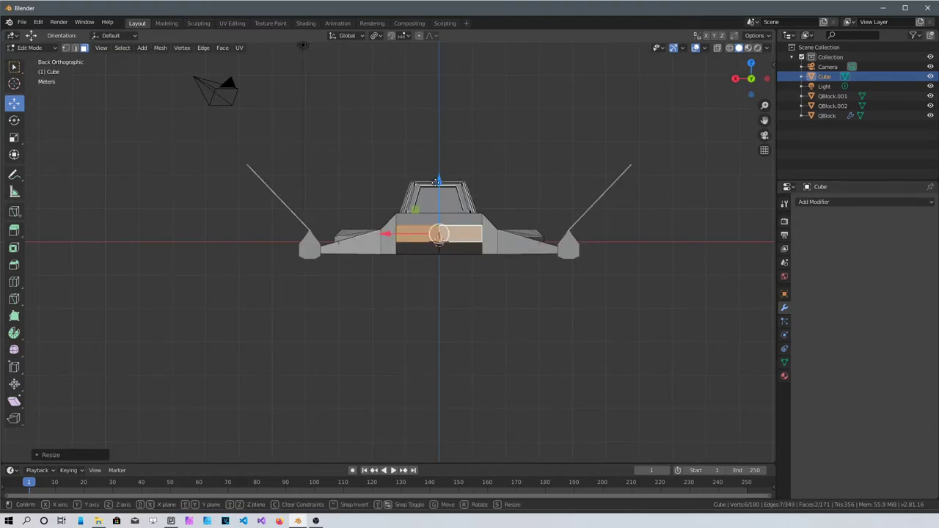
key(g)
key(z)
click(433, 193)
middle_drag(433, 193, 509, 318)
scroll(464, 252, up, 3)
middle_drag(381, 248, 359, 249)
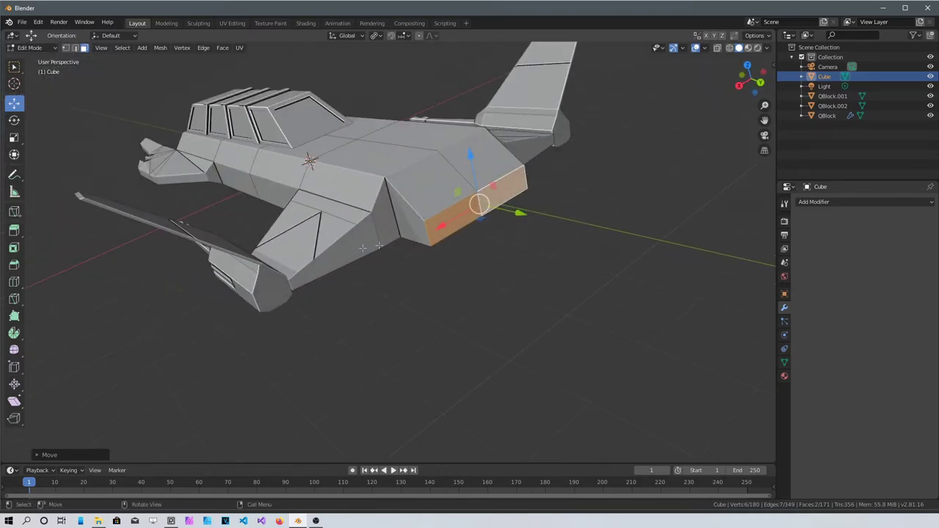
- Raise the two upper edges of the tail's end faces along Z
key(2)
click(452, 205)
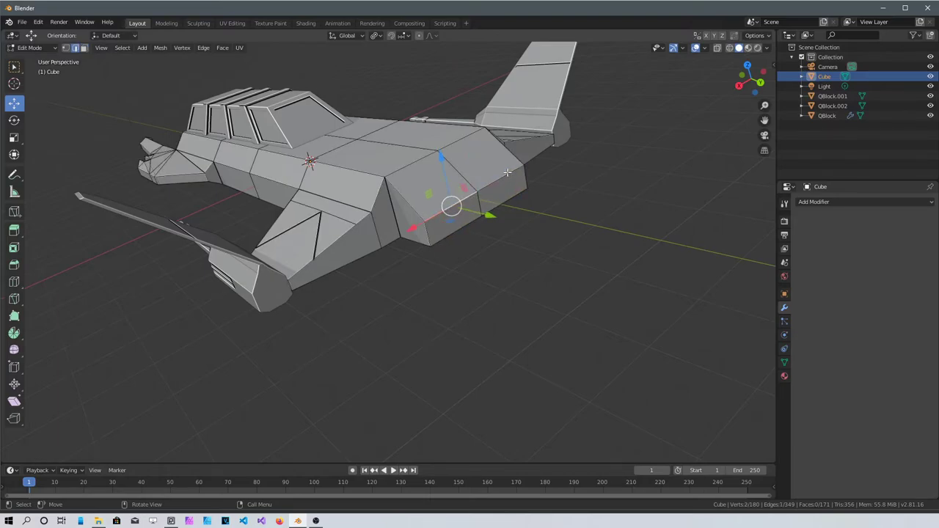
key(g)
key(z)
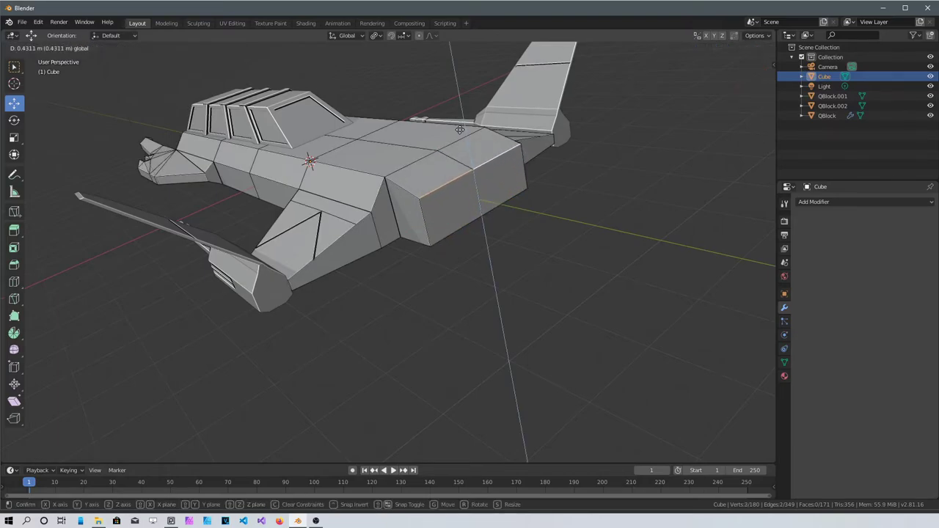
click(460, 141)
middle_drag(461, 141, 392, 245)
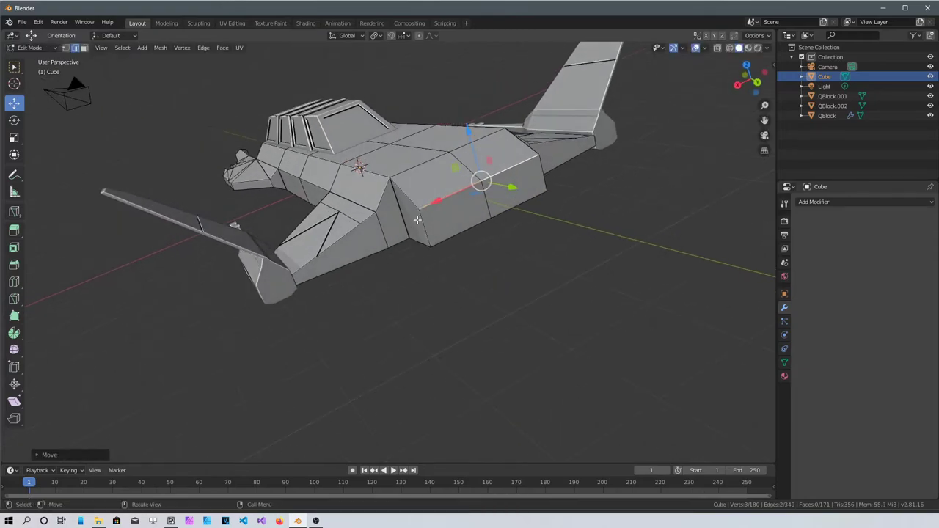
- Scale the two end faces of the tail along X so that the hull narrows toward the rear
click(449, 218)
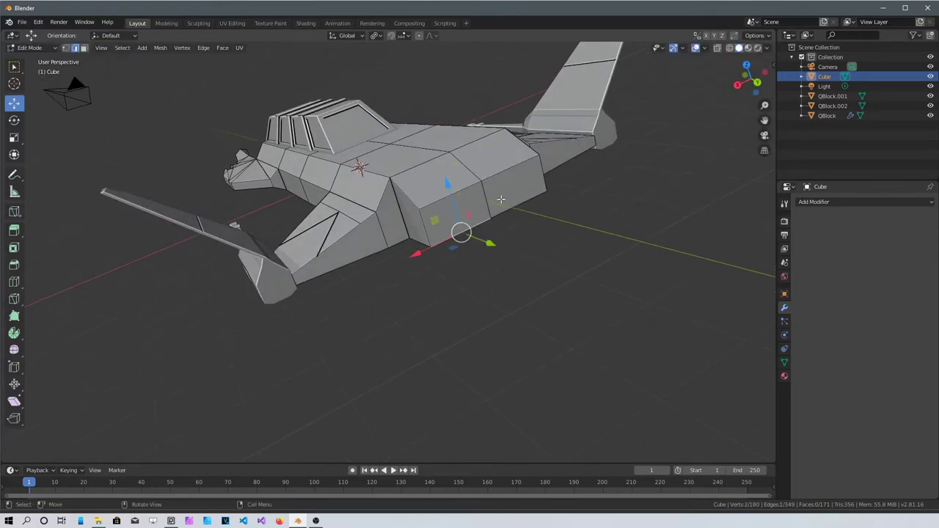
key(3)
click(456, 208)
shift+click(518, 195)
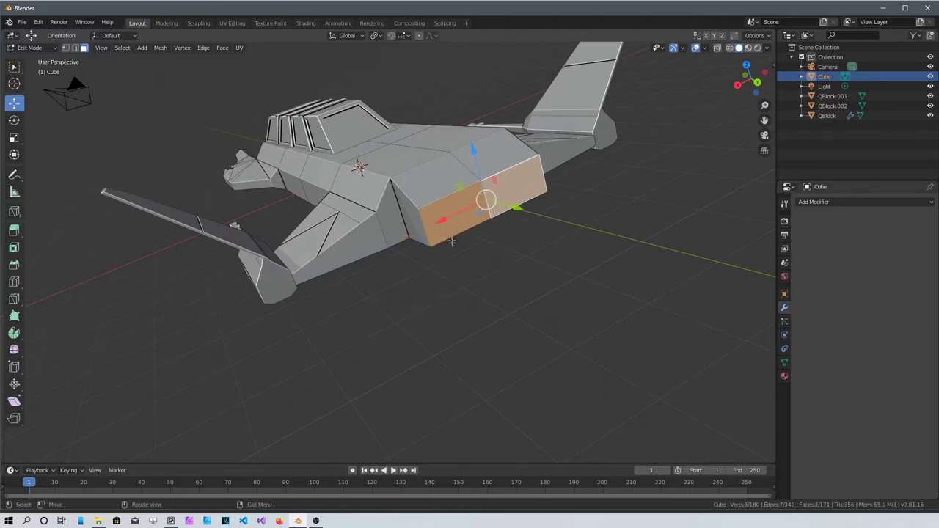
key(s)
key(x)
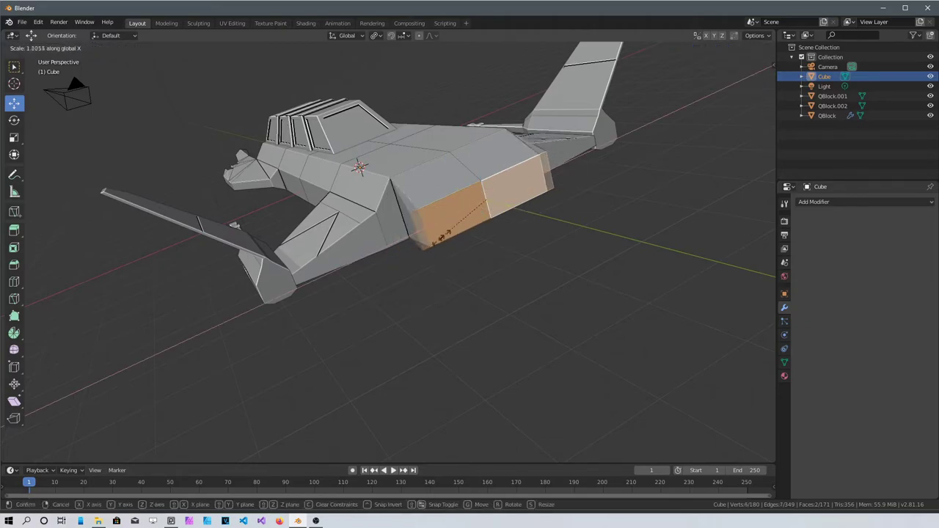
click(464, 238)
click(405, 279)
middle_drag(405, 279, 383, 289)
scroll(405, 298, up, 5)
middle_drag(483, 266, 602, 252)
scroll(602, 251, up, 2)
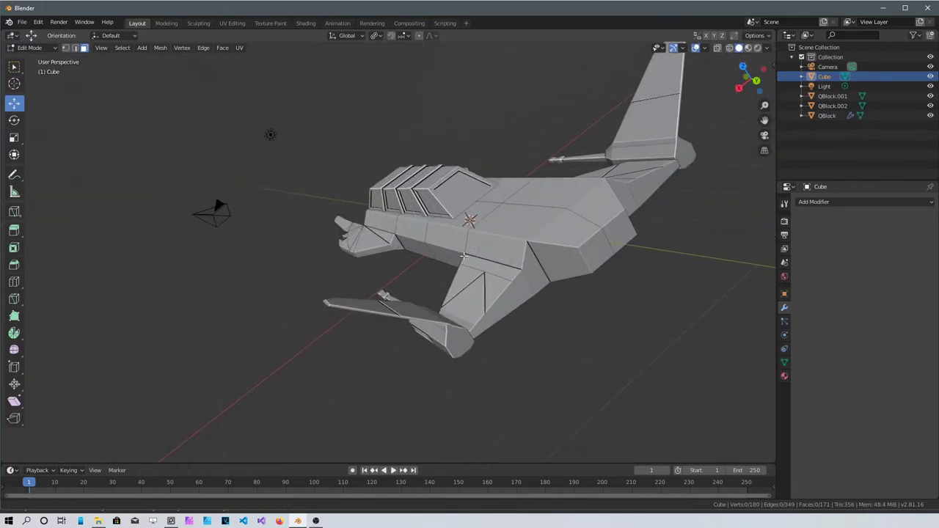
- Move the two tail end faces about 0.6 m forward along Y to shorten the tail
click(597, 250)
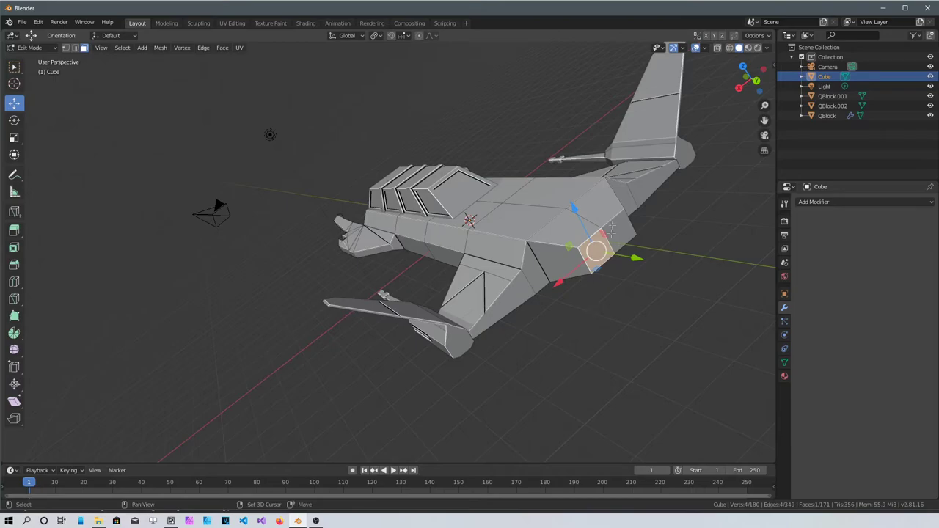
shift+click(616, 263)
middle_drag(628, 284, 712, 246)
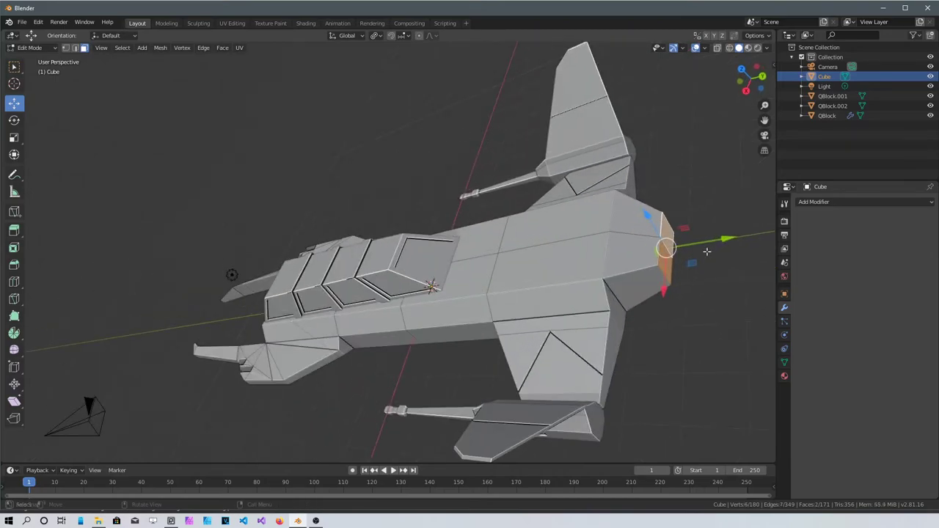
drag(716, 244, 690, 240)
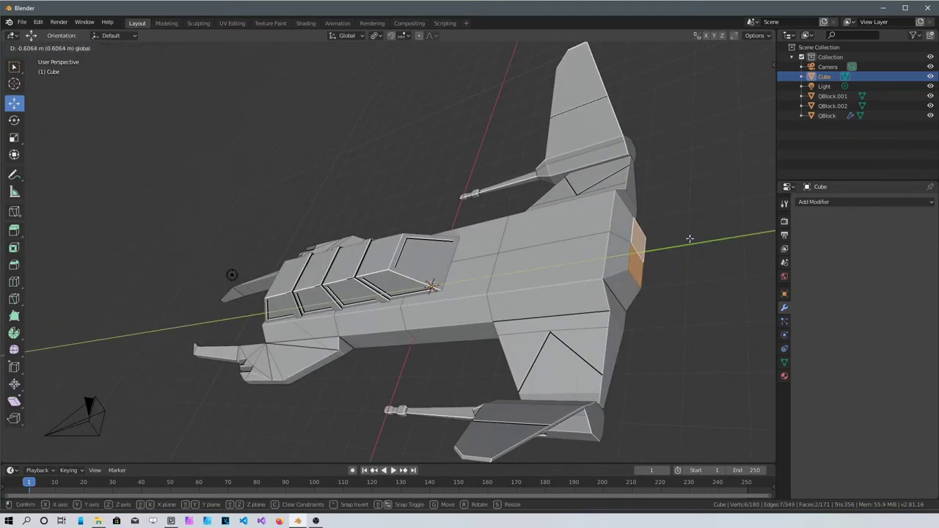
click(642, 327)
scroll(642, 327, down, 5)
middle_drag(642, 327, 213, 268)
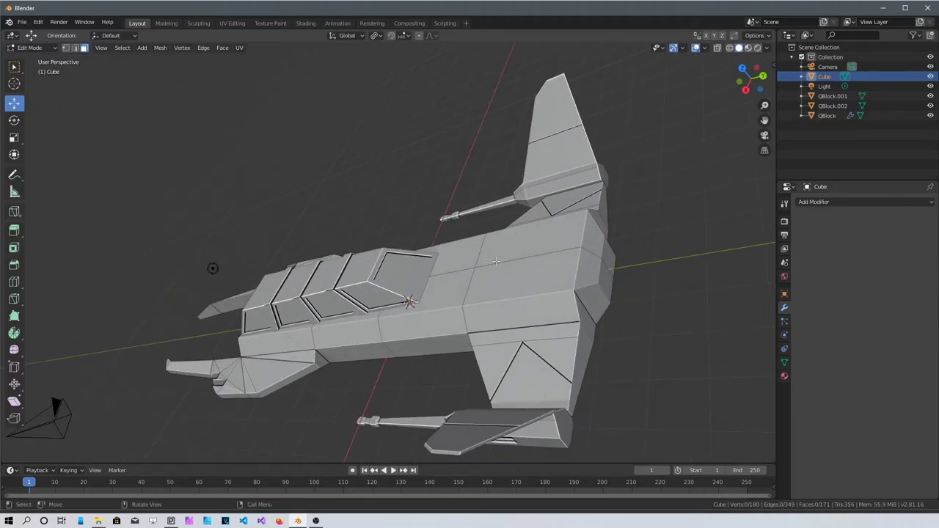
- Place the 3D cursor on the rear of the hull beside the centreline in the top view and add a cylinder there
middle_drag(212, 268, 464, 338)
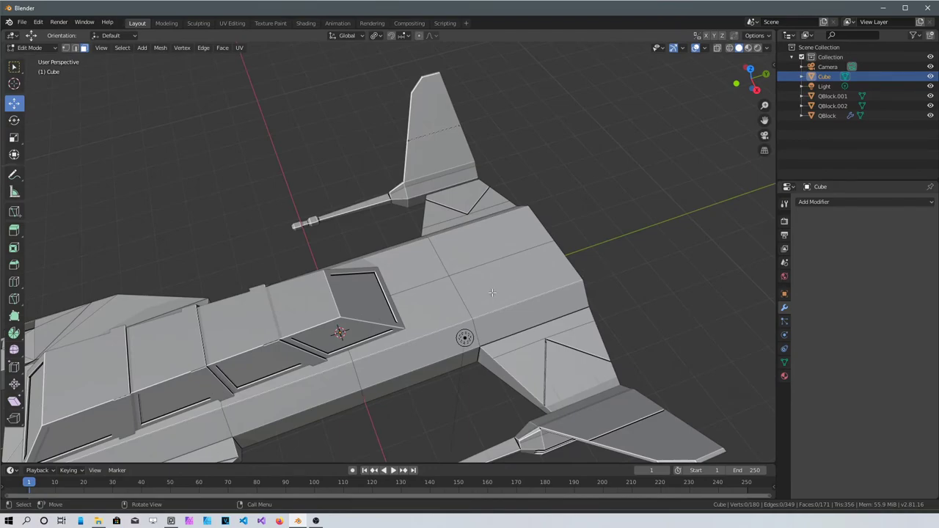
key(KP_7)
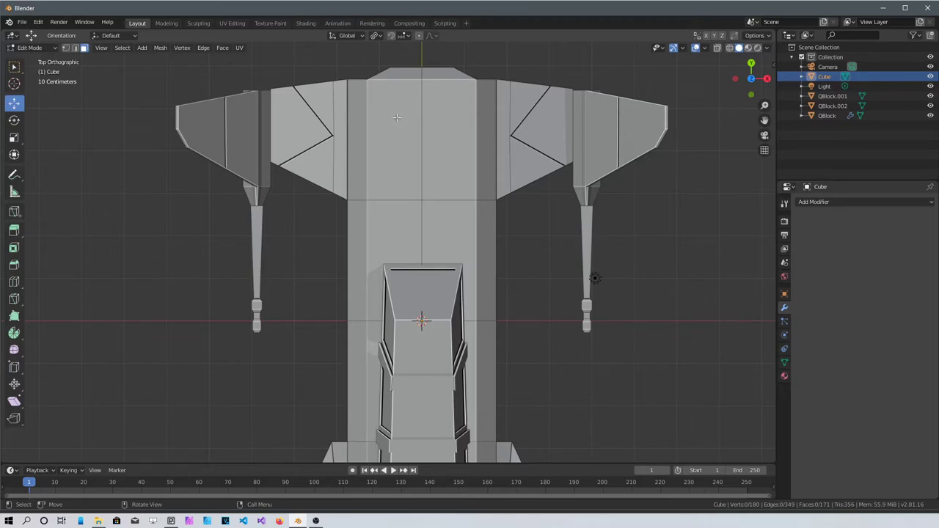
shift+right_drag(396, 117, 392, 96)
key(shift+a)
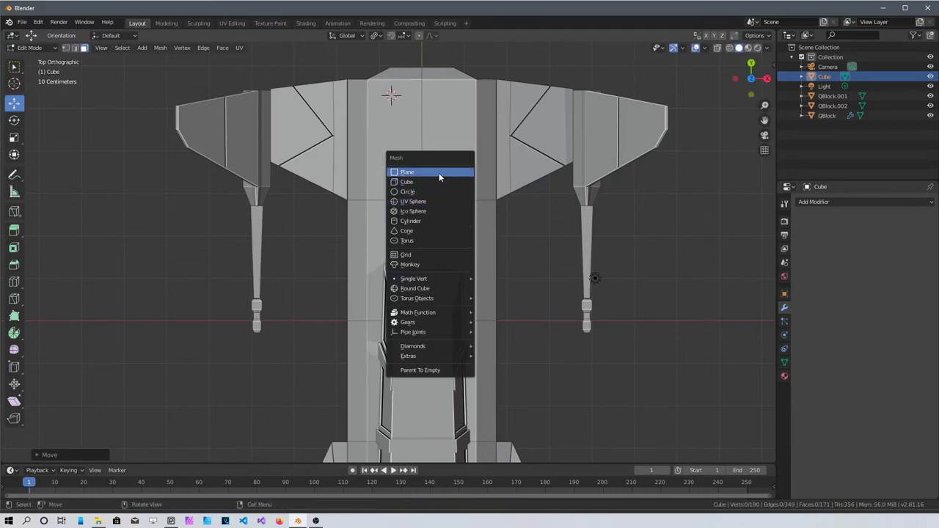
click(434, 220)
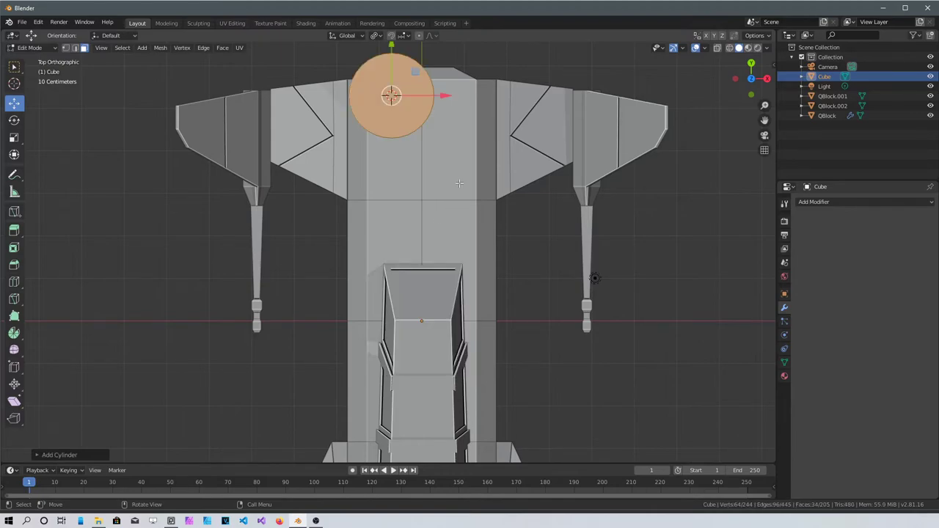
- Rotate the new cylinder 90° about the X axis so that it lies along the hull
middle_drag(595, 278, 374, 347)
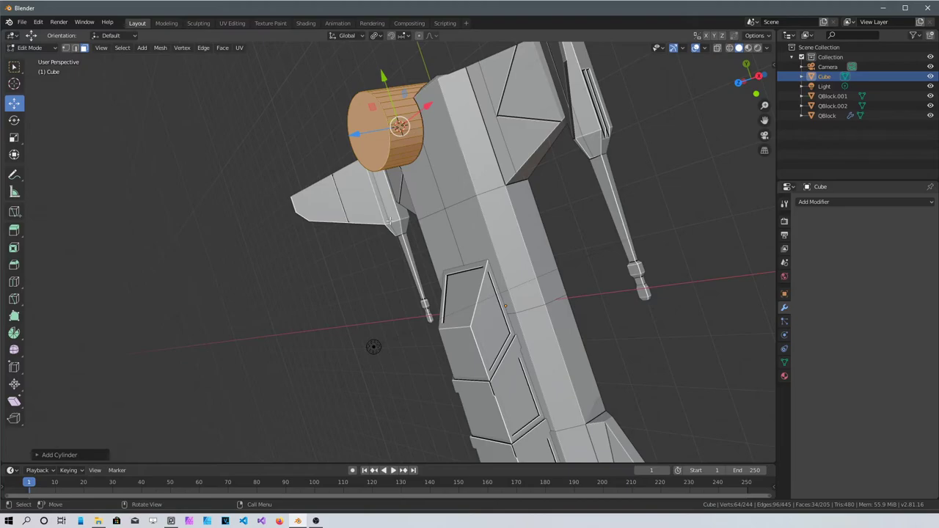
key(r)
text(x)
text(90)
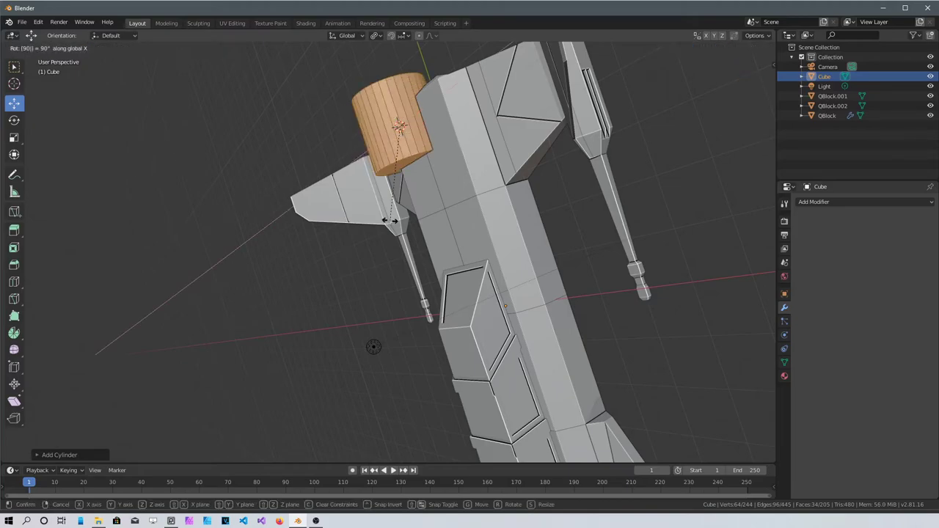
key(Return)
- Scale the cylinder to about half its size and raise it about 0.55 m along Z above the hull
middle_drag(419, 201, 440, 167)
scroll(440, 165, up, 2)
scroll(443, 159, down, 1)
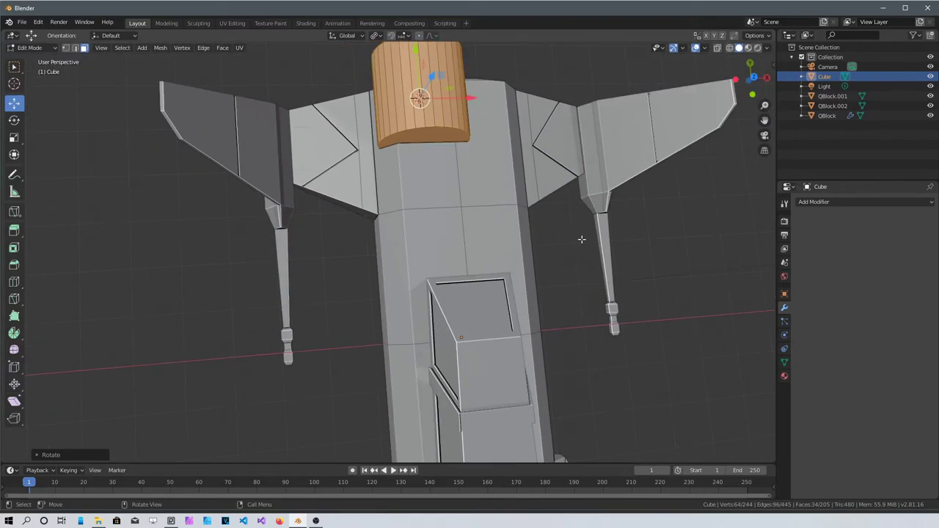
key(s)
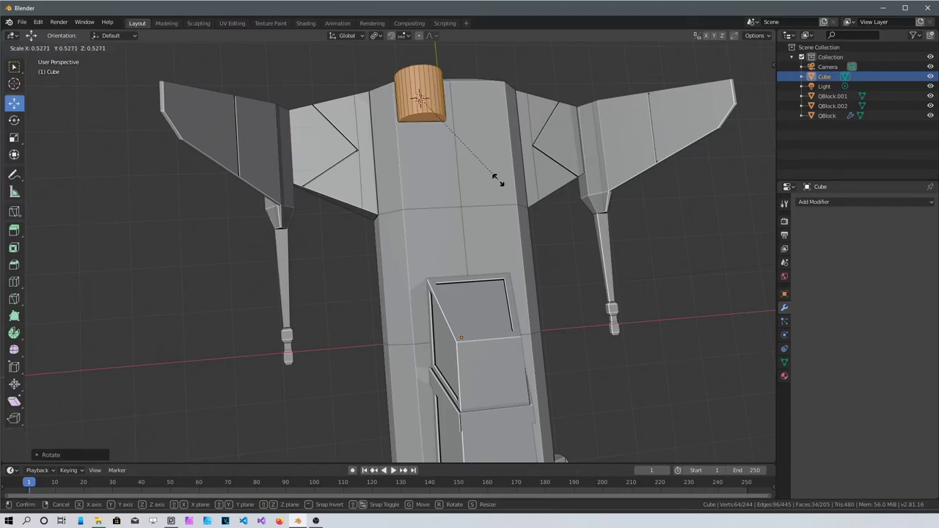
click(496, 183)
middle_drag(496, 182, 493, 120)
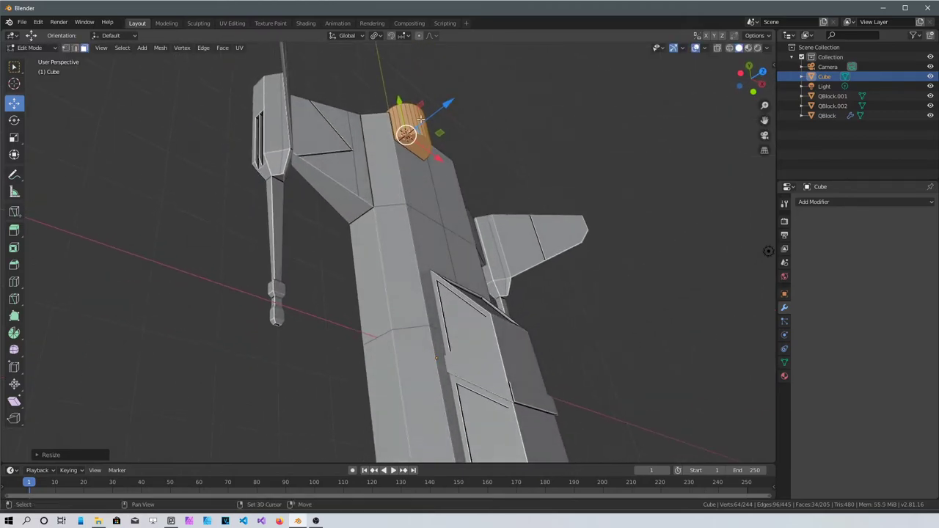
key(g)
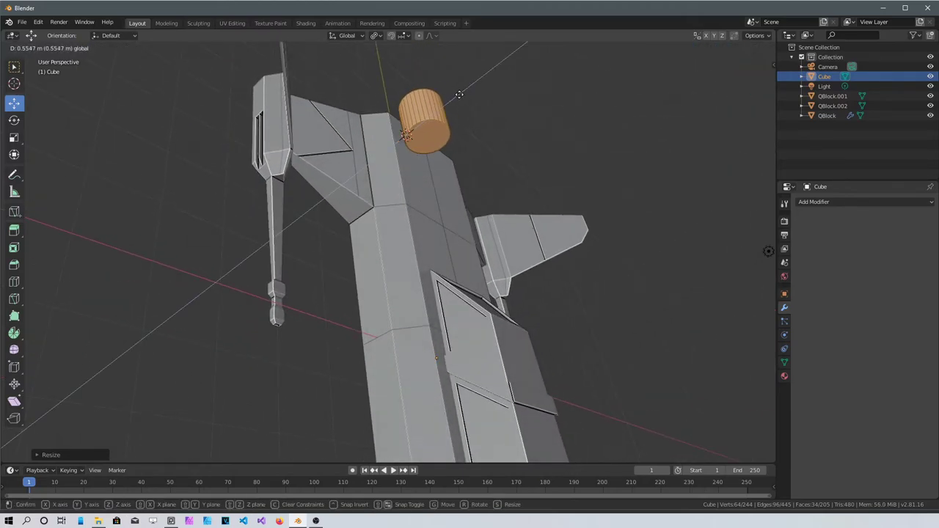
click(460, 94)
scroll(305, 257, up, 6)
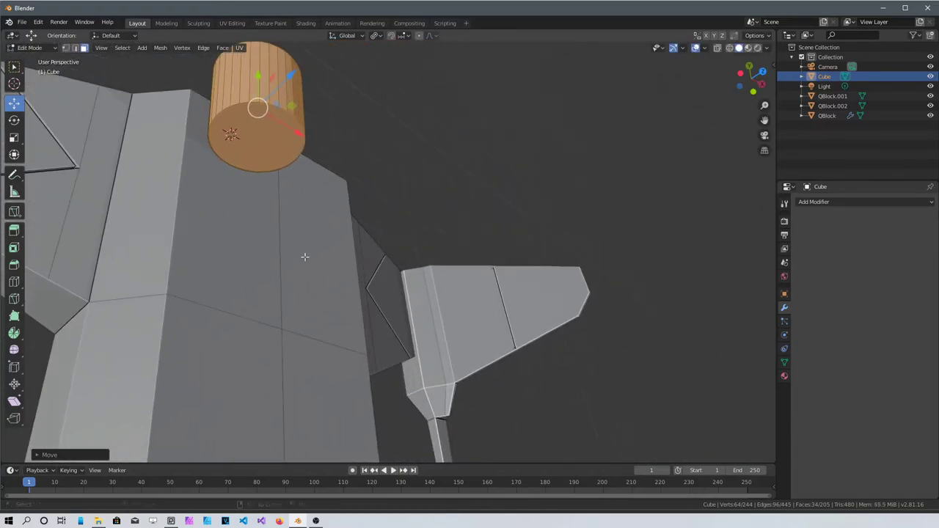
- Adjust the cylinder's width by scaling it along X
middle_drag(305, 257, 497, 232)
key(KP_Decimal)
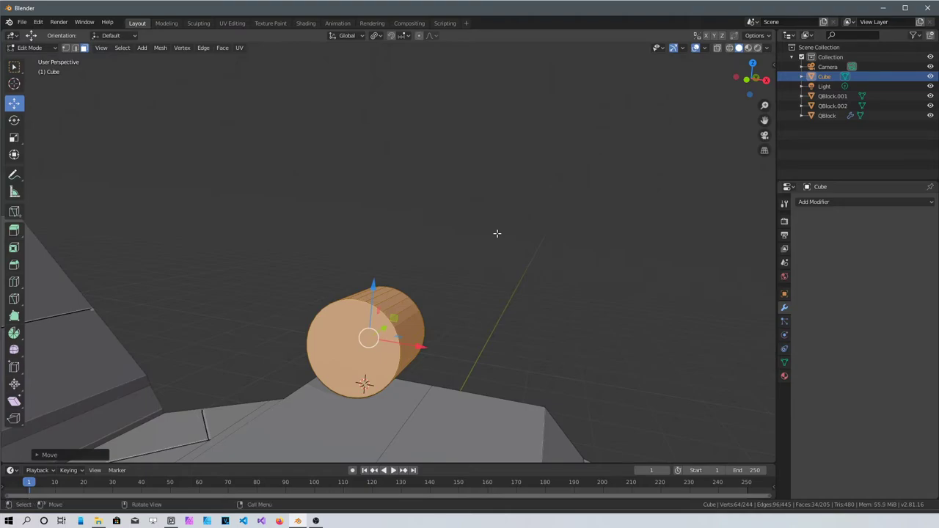
key(s)
key(x)
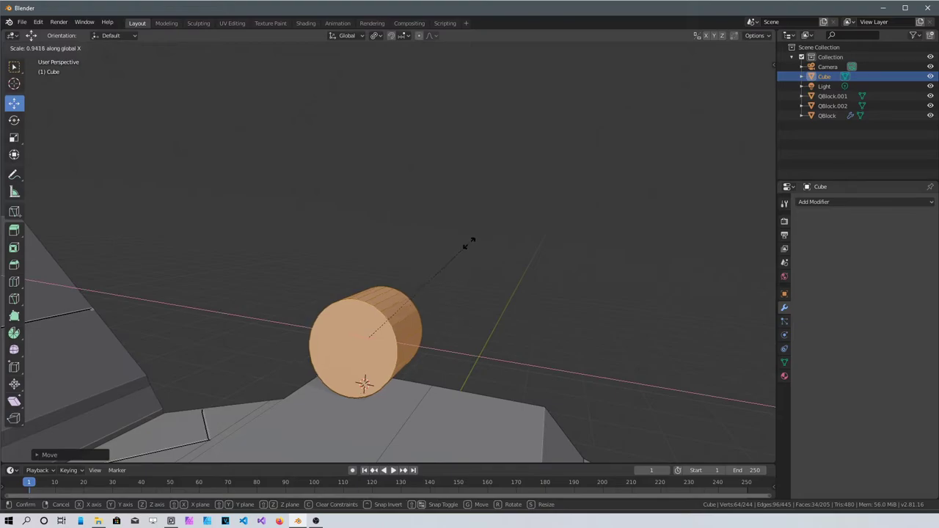
click(525, 213)
- Scale the cylinder down slightly on all axes and lower it toward the hull's top surface
middle_drag(404, 353, 477, 346)
key(s)
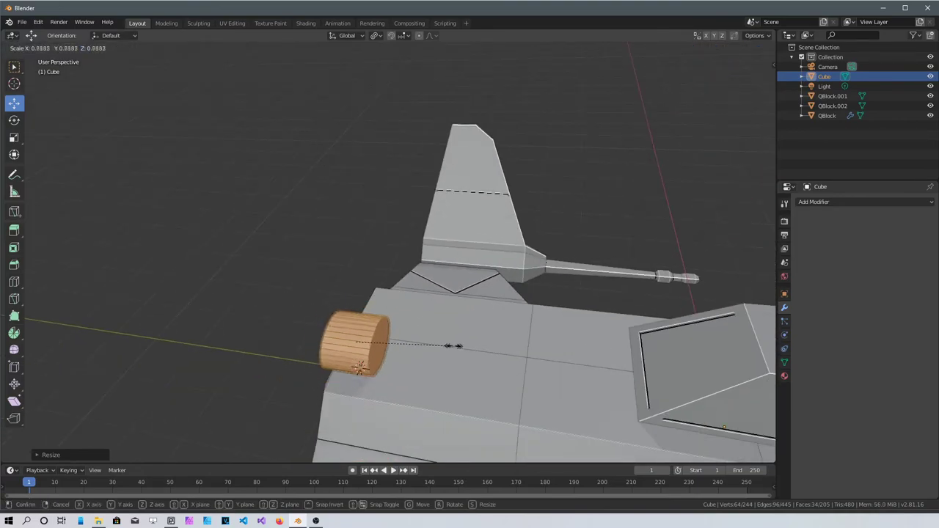
click(439, 342)
middle_drag(439, 343, 328, 284)
drag(344, 258, 349, 273)
- Extrude the cylinder's front cap a short distance forward and scale it up slightly to form a flared collar
middle_drag(349, 273, 452, 304)
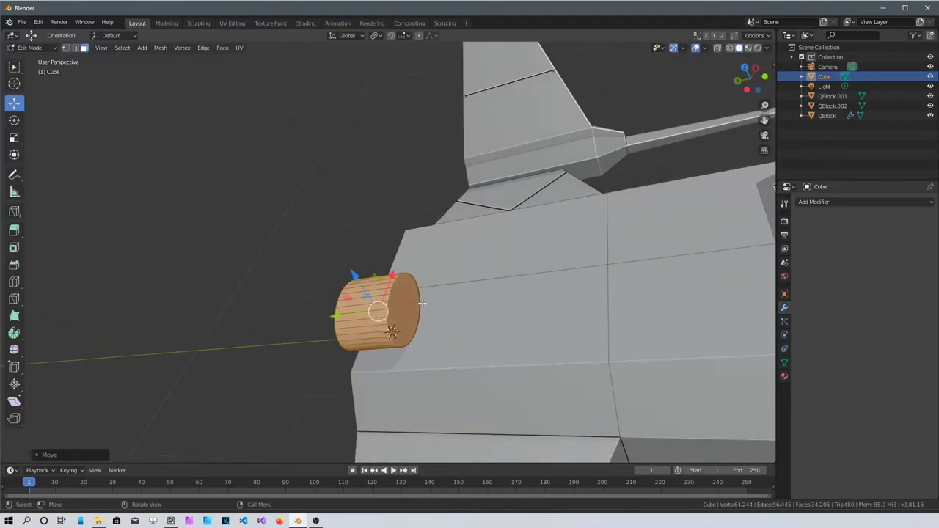
click(403, 304)
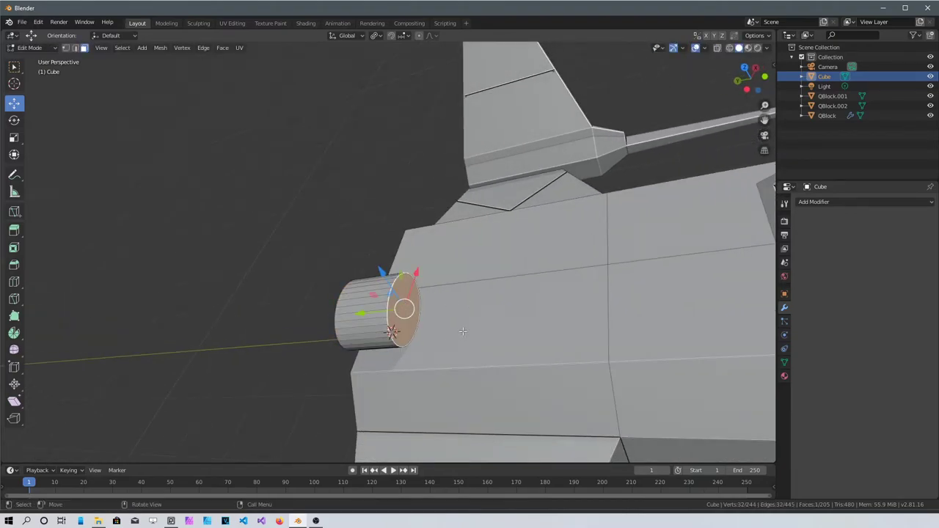
key(e)
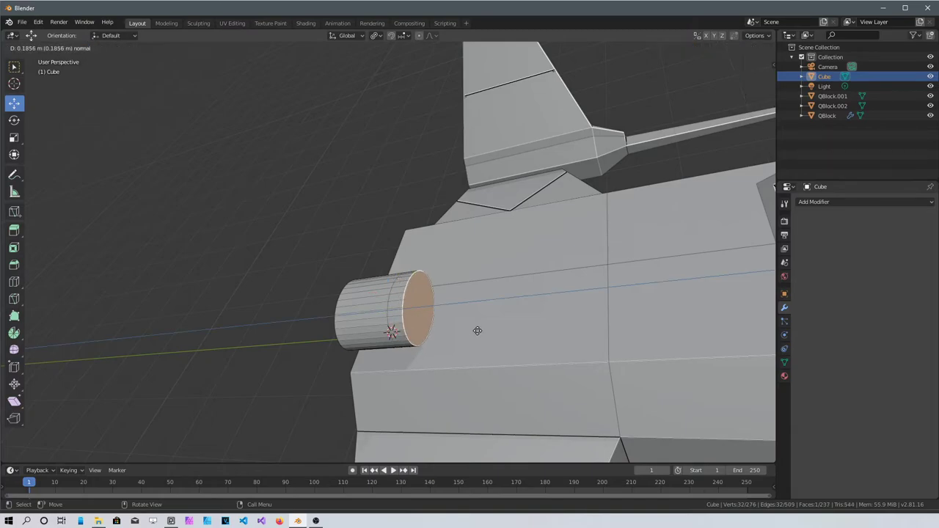
click(472, 330)
key(s)
click(481, 322)
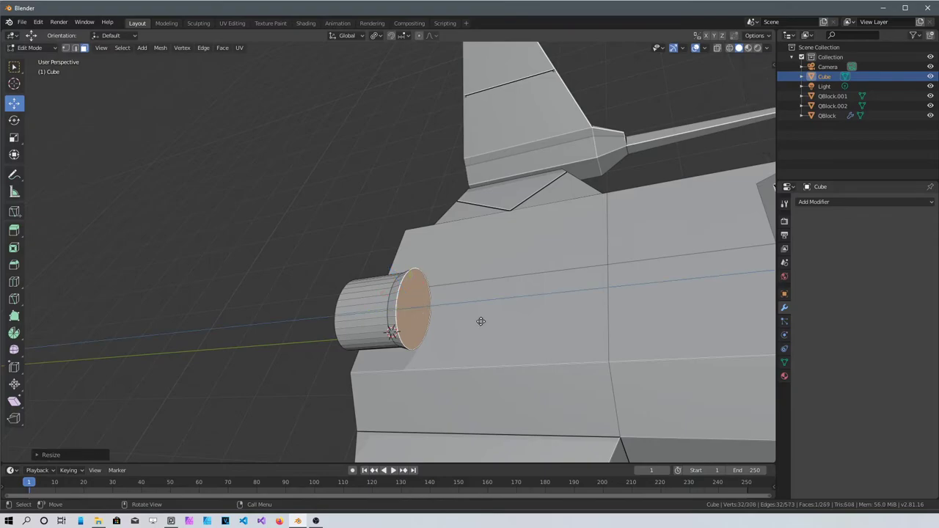
- Extrude the enlarged front cap forward to form the engine's wider main body
key(e)
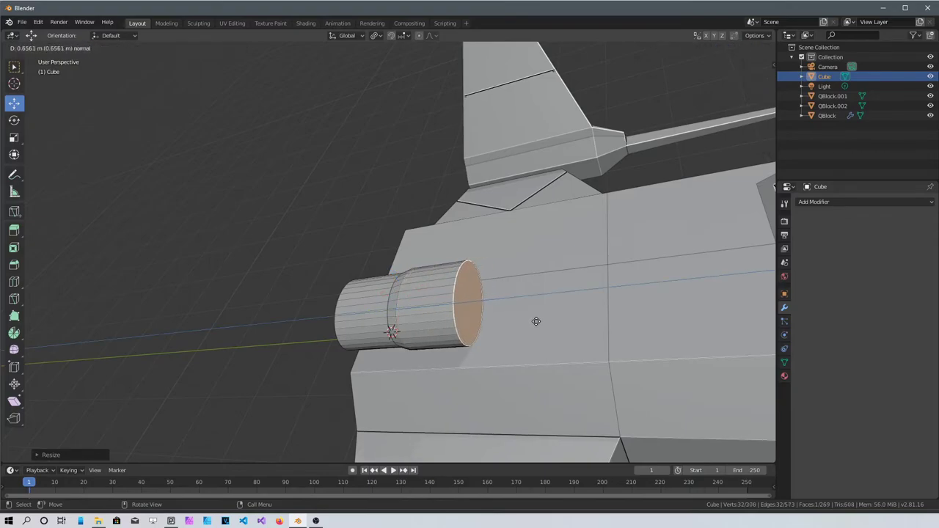
click(557, 322)
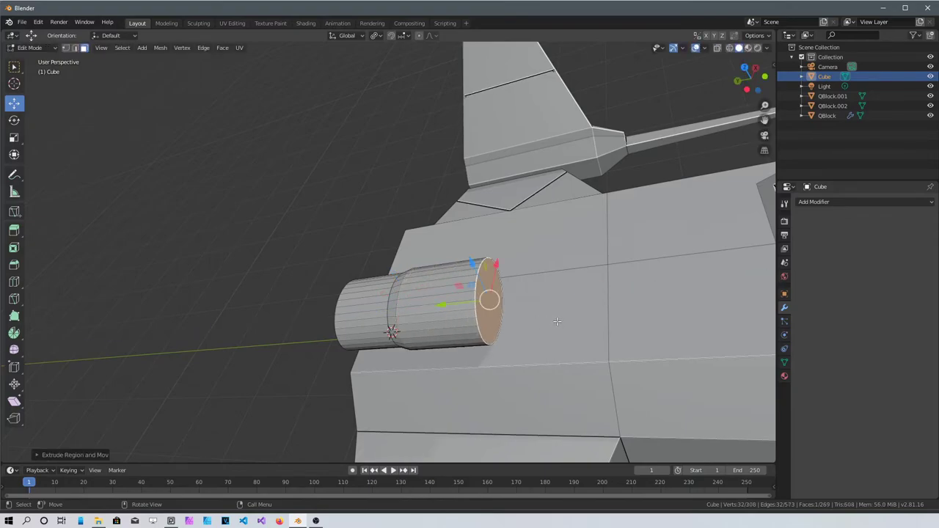
key(s)
key(Escape)
- Extrude the front cap about 0.16 m, taper it to about 0.78, and extrude a narrower section about 0.4 m forward
key(e)
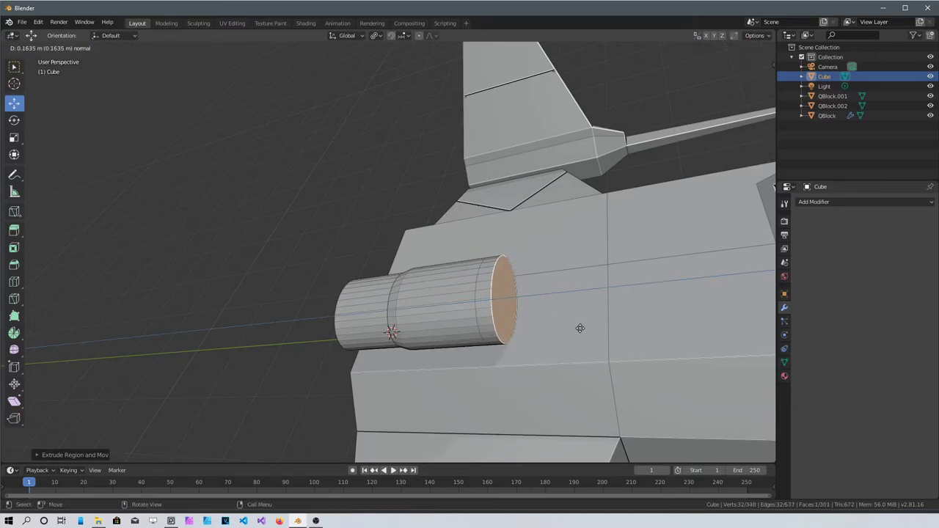
click(579, 328)
key(s)
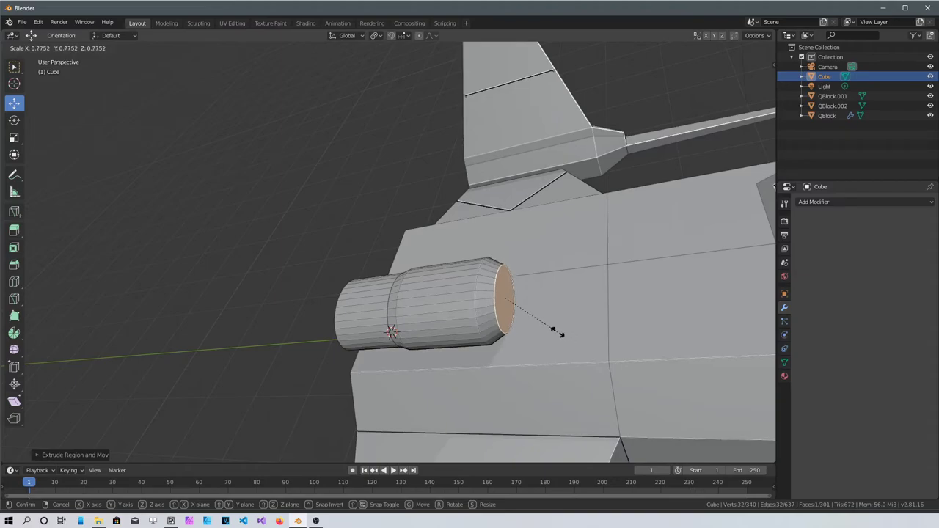
click(558, 332)
key(e)
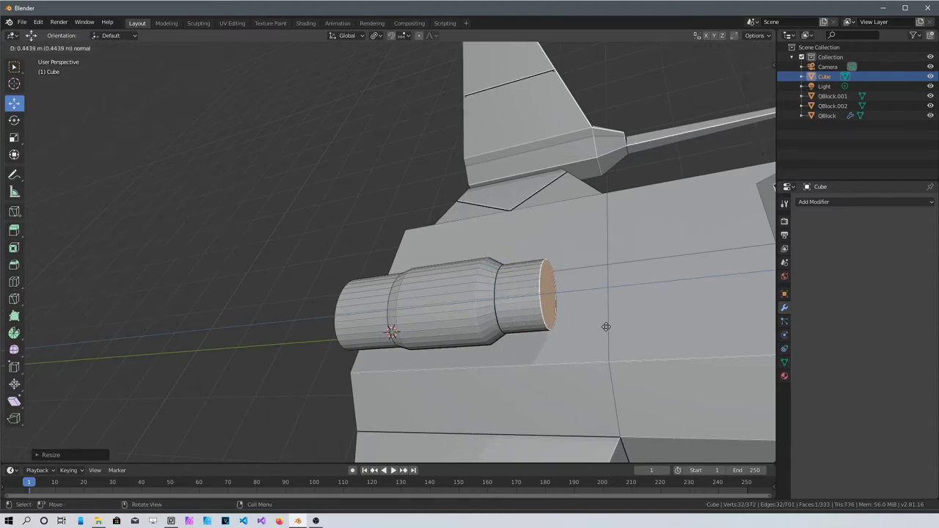
click(605, 326)
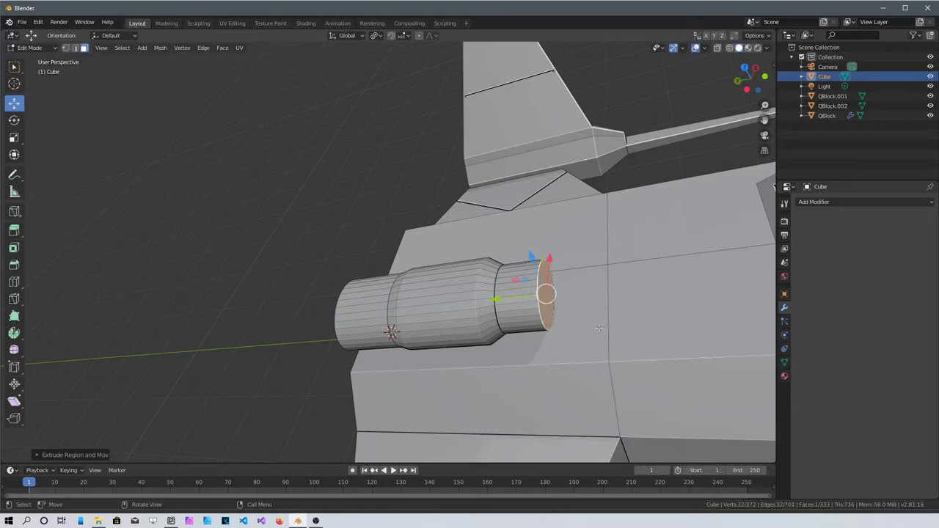
- Form a narrow groove at the engine's front end by extruding and shrinking the cap, extending it about 0.06 m, and enlarging it again
key(e)
click(602, 327)
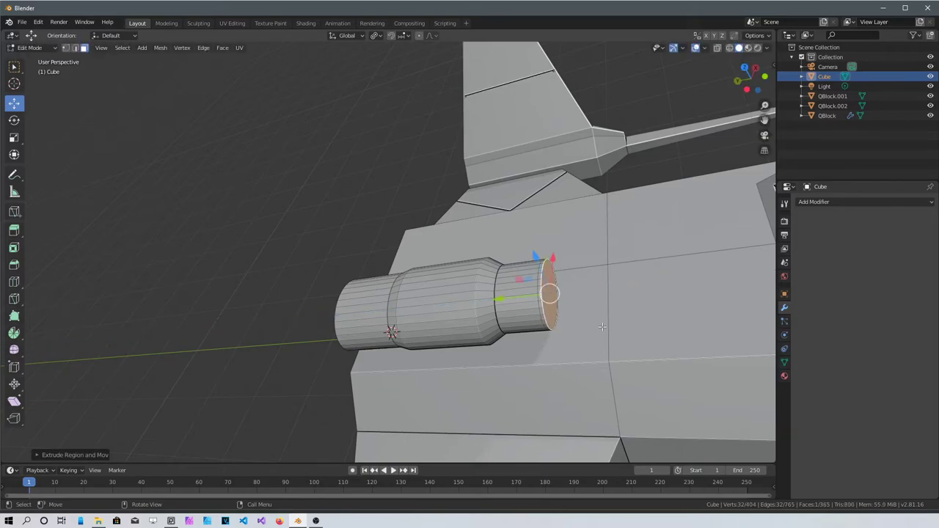
key(s)
click(596, 324)
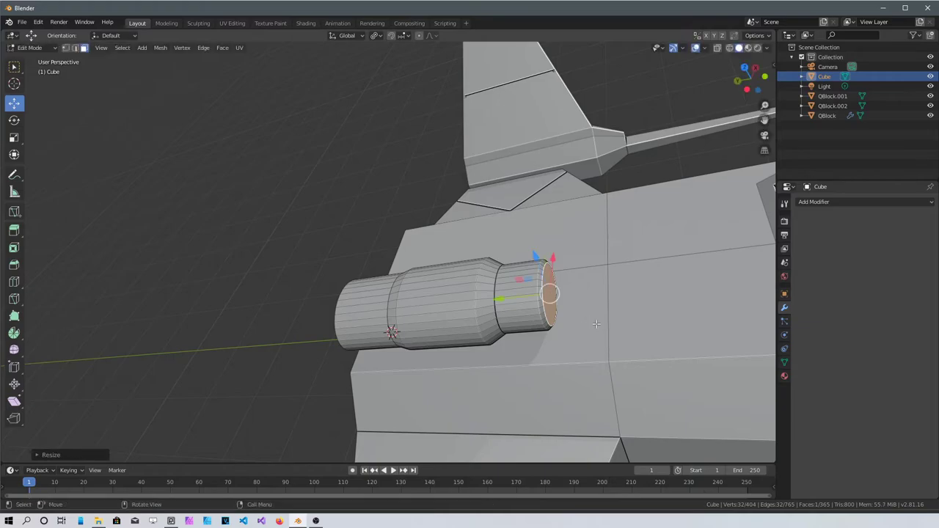
key(e)
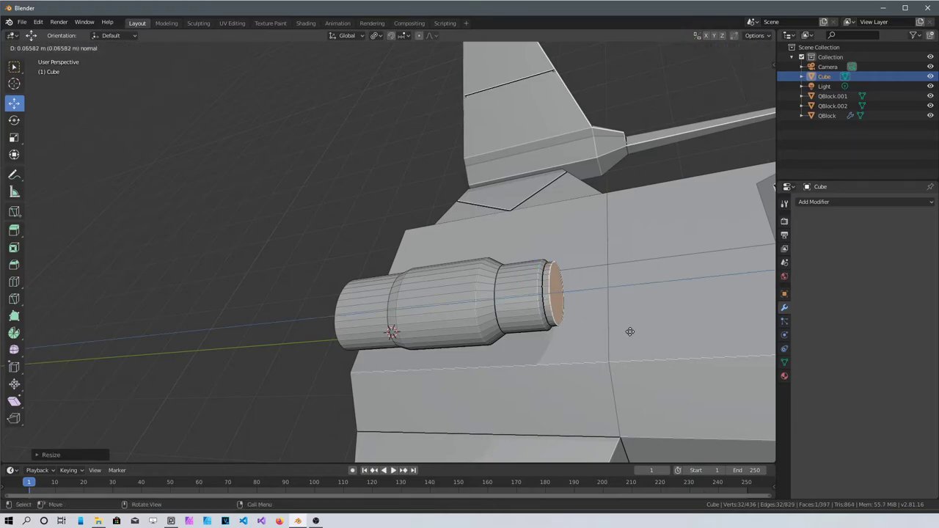
click(628, 333)
key(s)
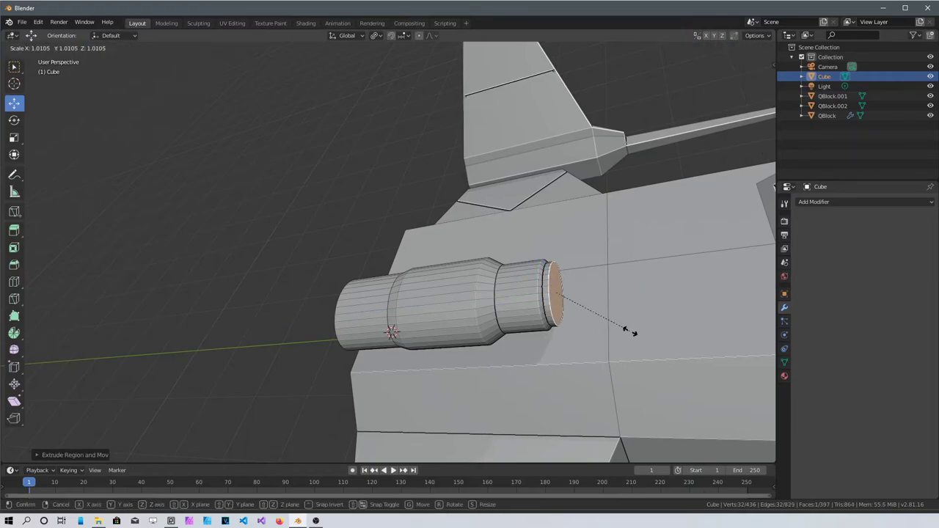
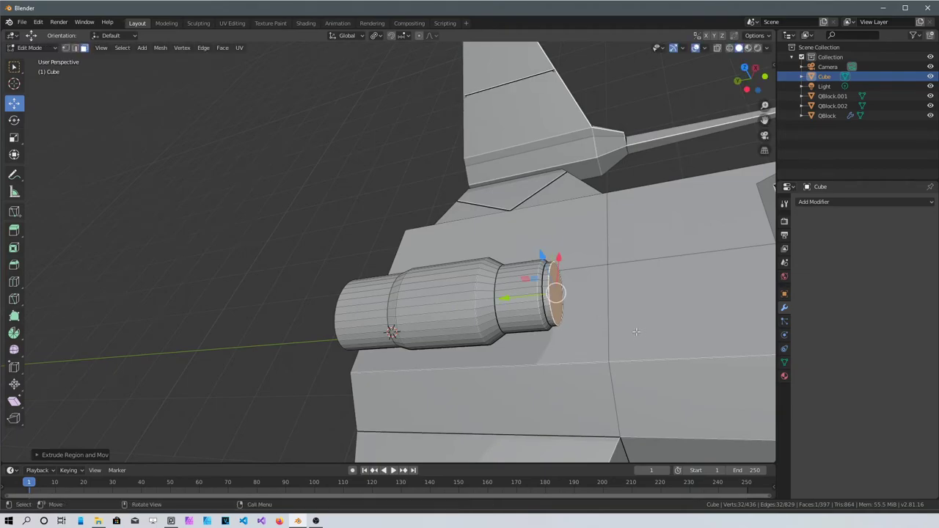
key(e)
right_click(636, 331)
key(s)
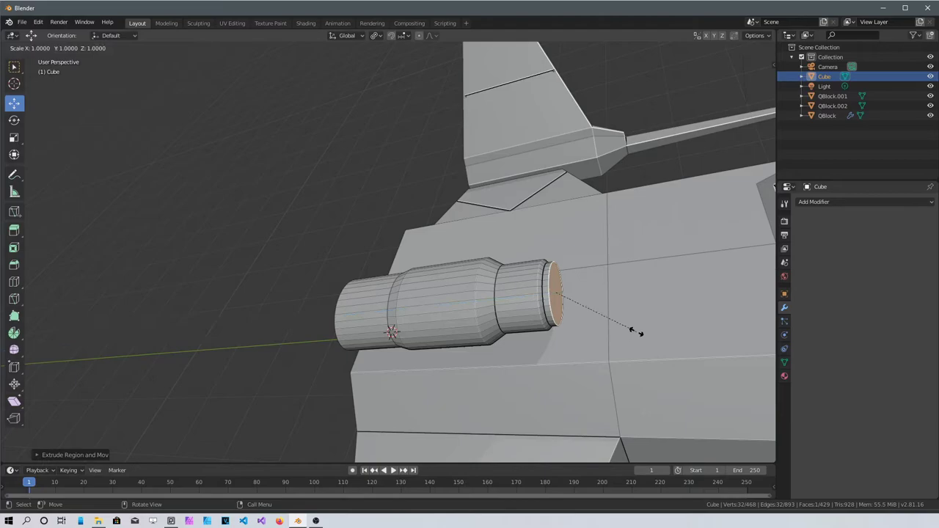
click(651, 332)
- Extrude the front cap about 0.65 m forward and scale it to about 0.53 to form a tapered nose
key(e)
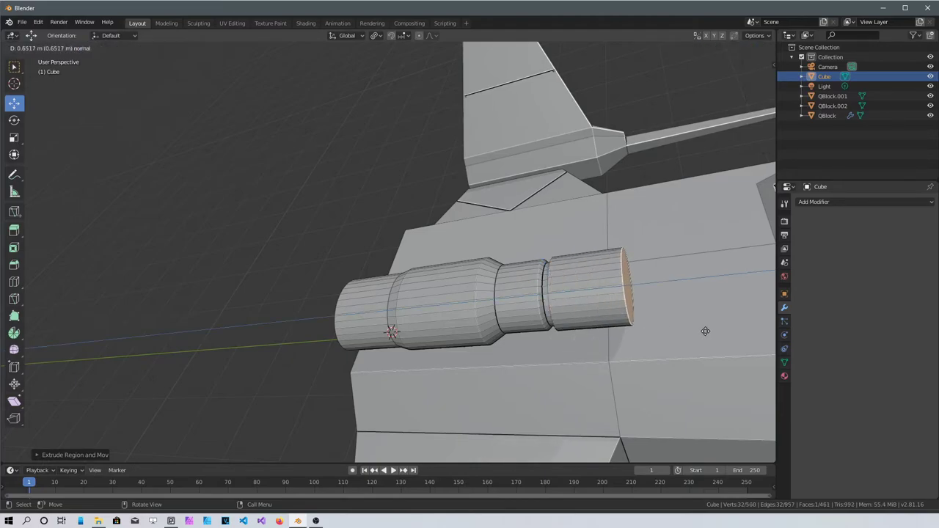
click(702, 332)
key(s)
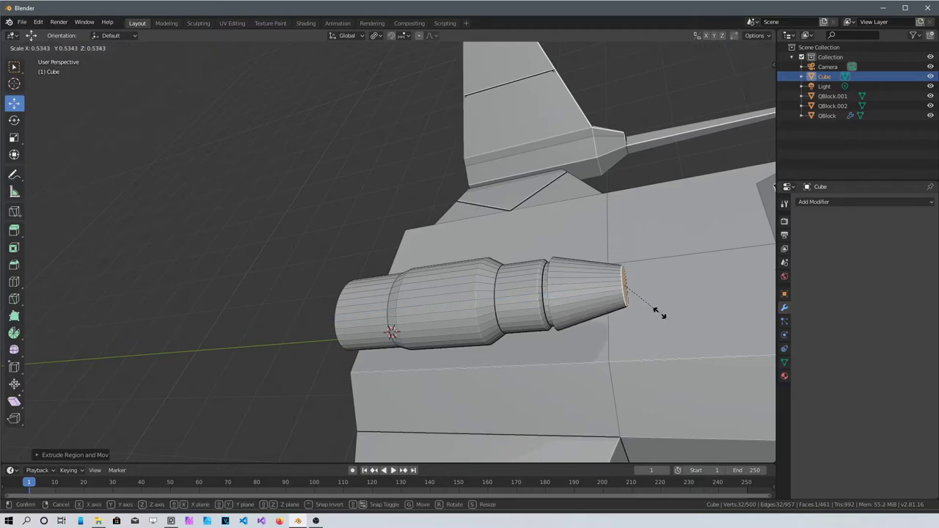
click(659, 315)
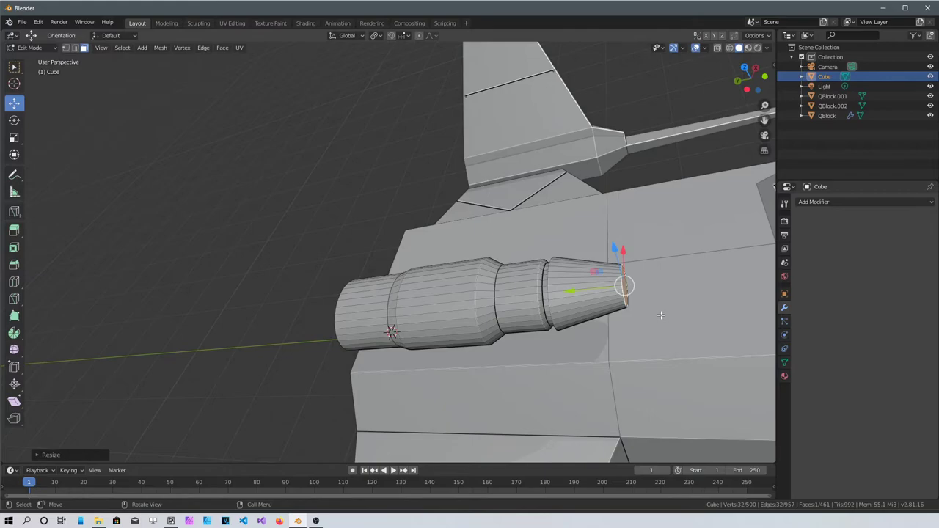
- Extrude the nose tip a short distance and scale its cap to about 0.69 to bevel the end
key(e)
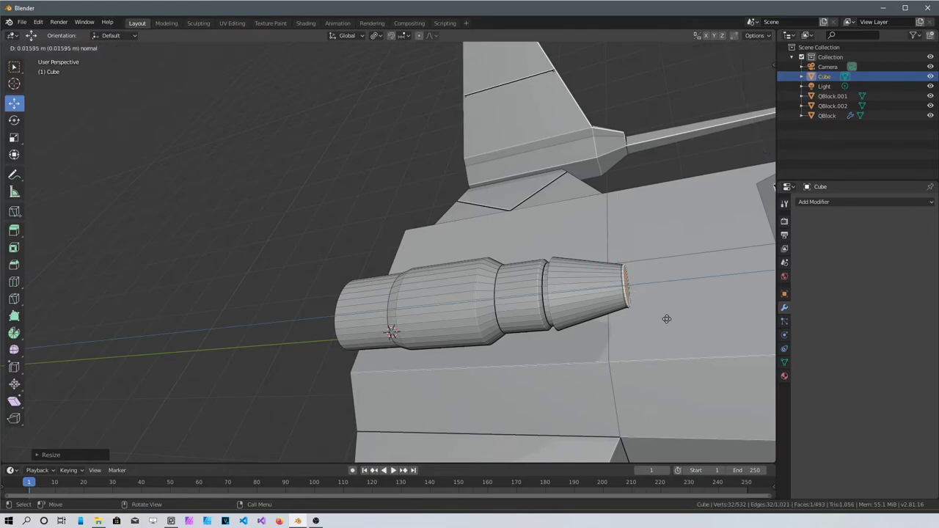
click(670, 318)
key(s)
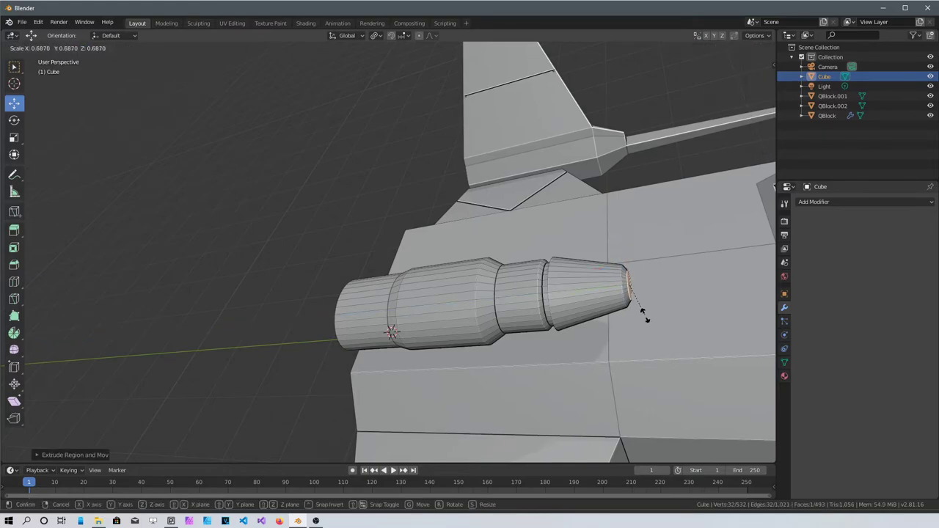
click(645, 315)
- Recess the nose's front cap into a tapered opening and delete the shrunken inner face
middle_drag(645, 315, 633, 269)
scroll(634, 269, up, 3)
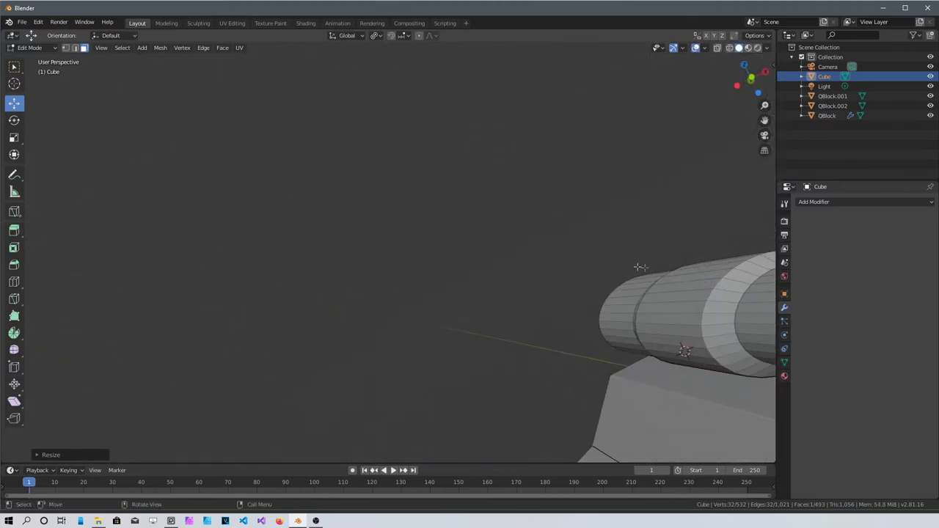
shift+middle_drag(708, 297, 392, 279)
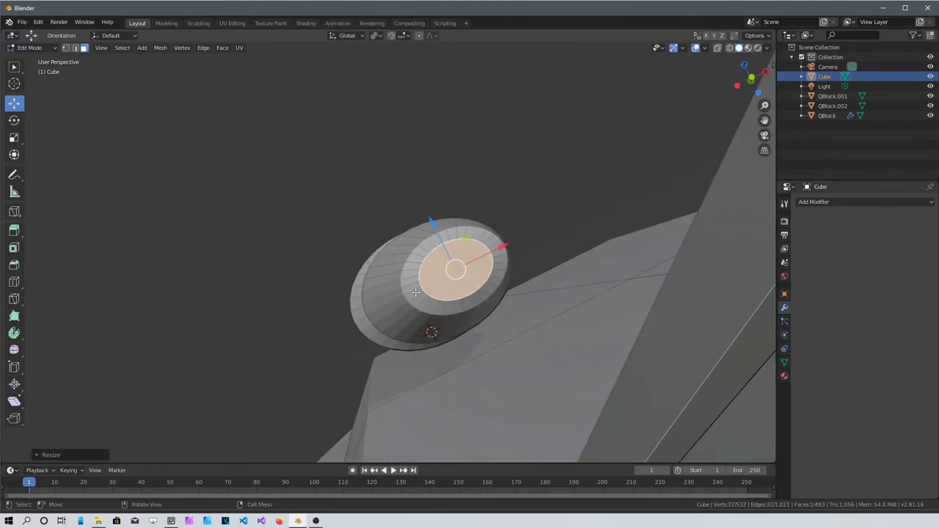
key(e)
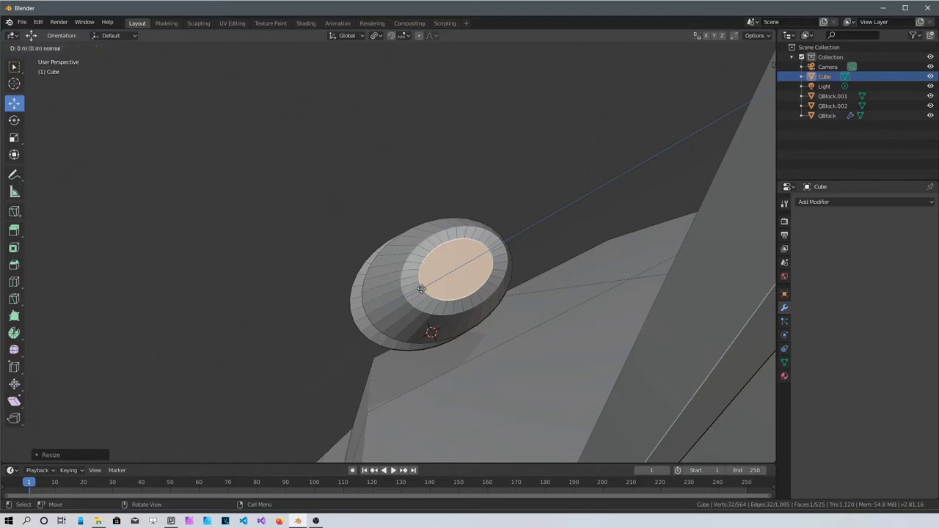
click(416, 286)
key(s)
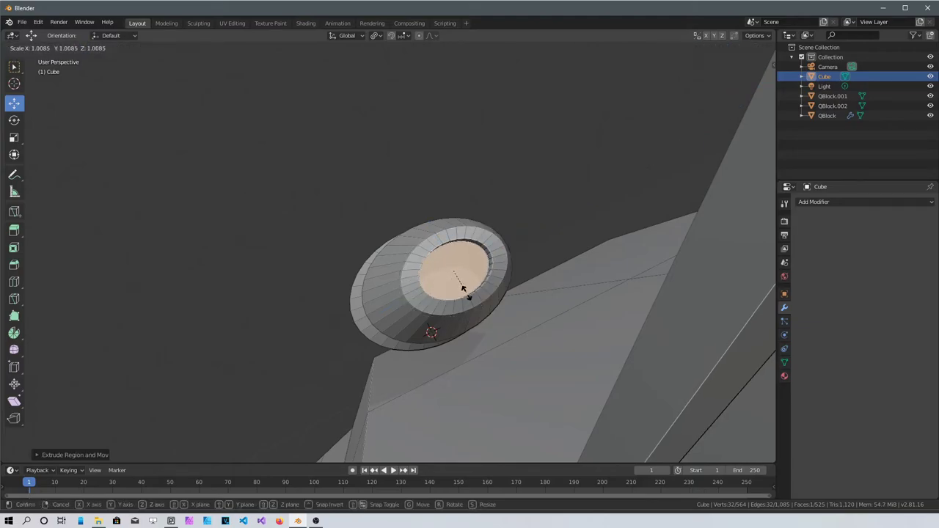
click(452, 288)
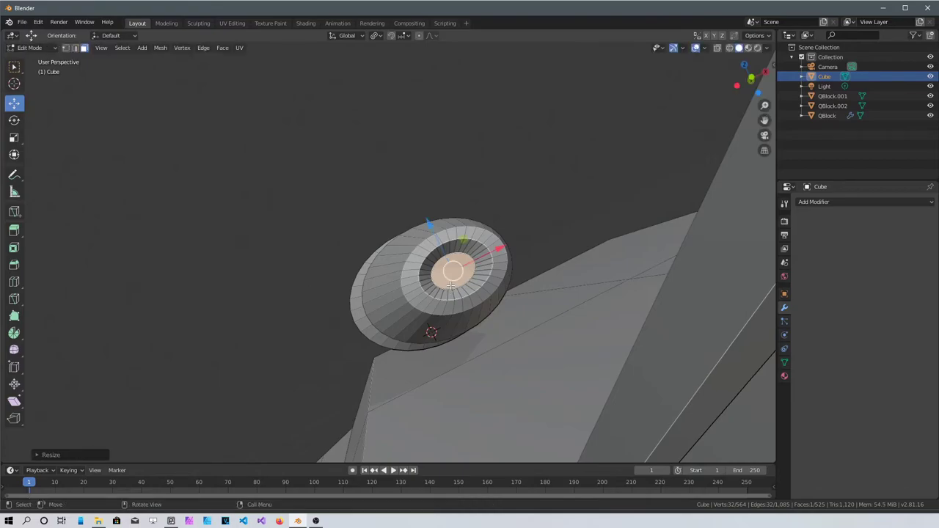
key(x)
click(445, 283)
- Extrude the engine's rear cap a short distance backward and scale it up to just over 1.2 to form a flared collar
middle_drag(375, 286, 297, 281)
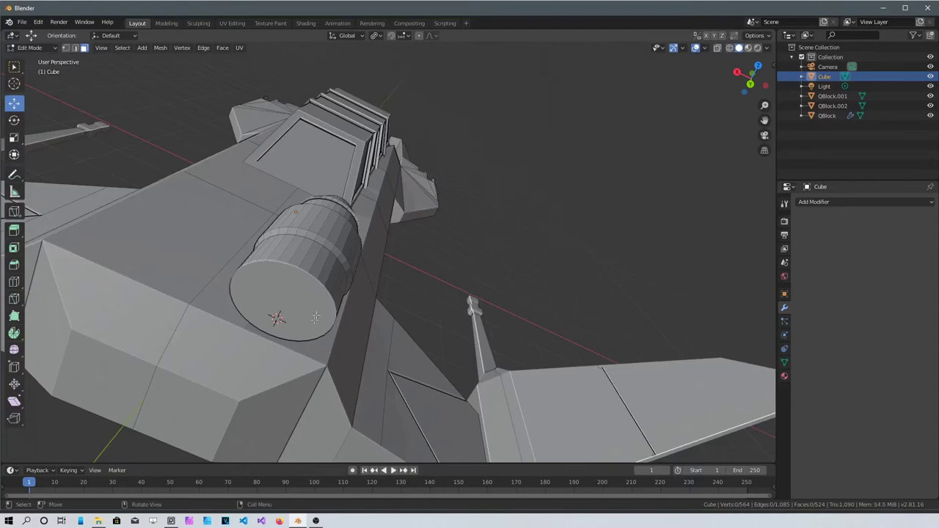
click(306, 303)
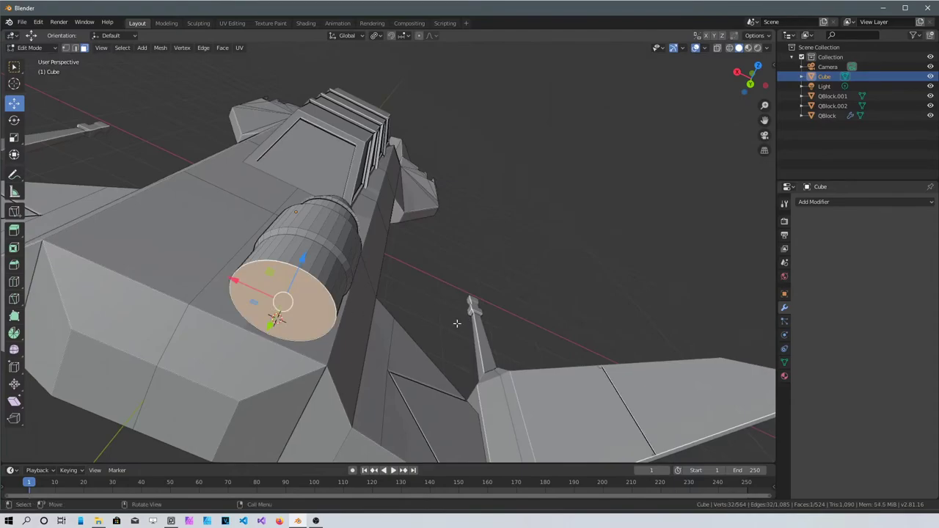
key(e)
click(442, 323)
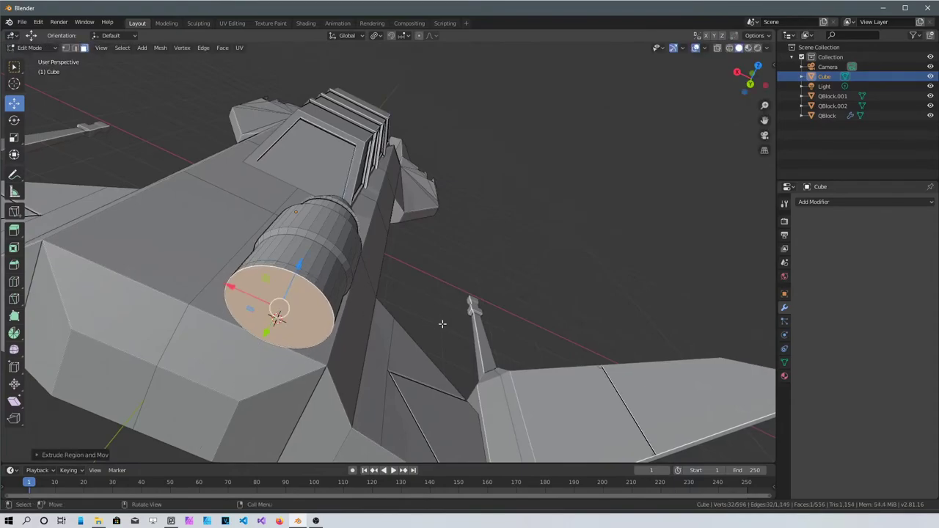
key(s)
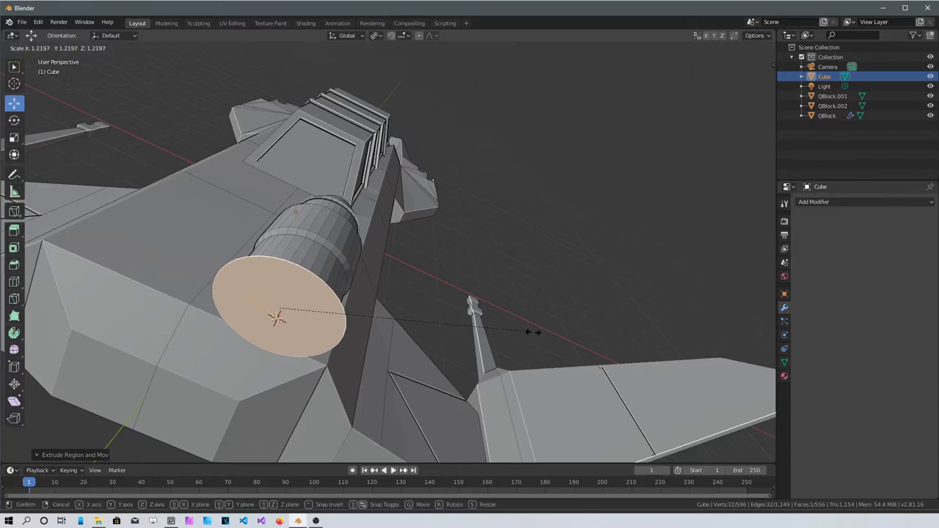
click(540, 331)
- Extrude the enlarged rear cap backward to form the engine's wide nozzle section
middle_drag(541, 331, 408, 382)
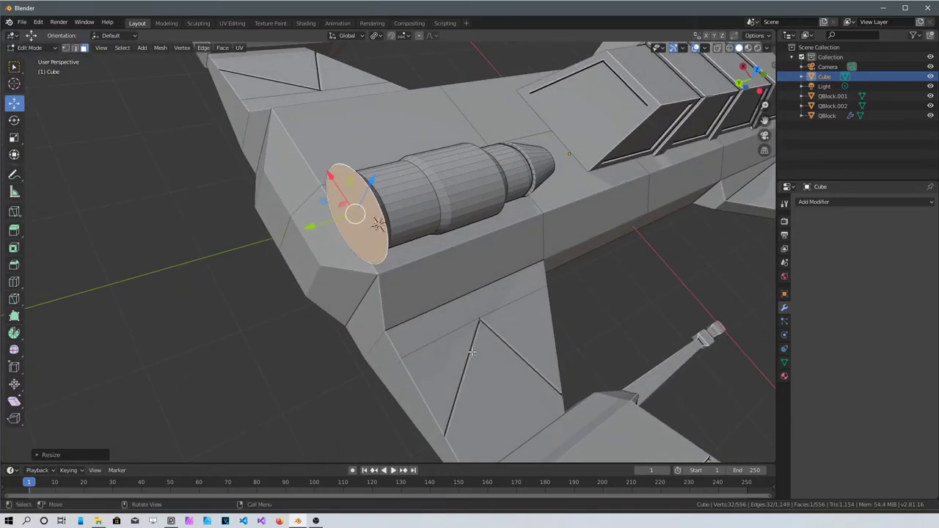
key(e)
click(439, 347)
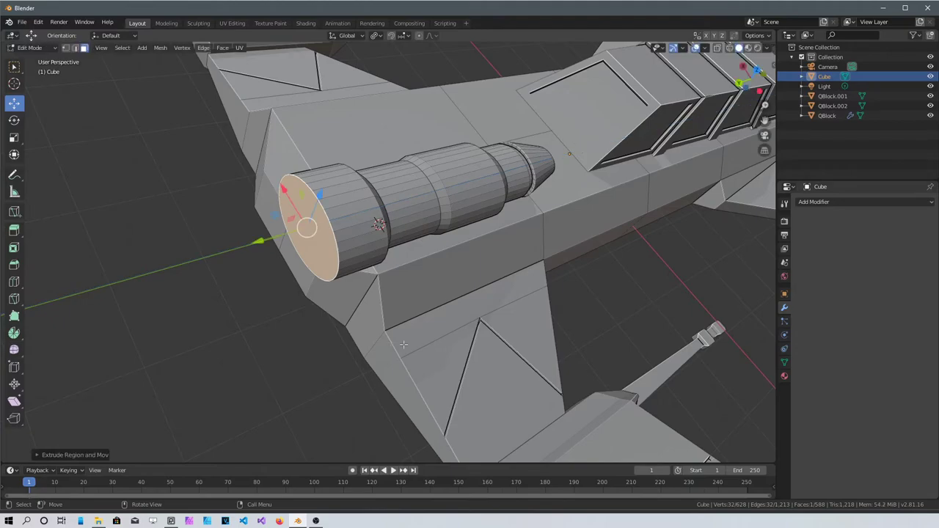
- Round off the nozzle's rear edge with two short extrusions of the cap, scaling each one down
key(s)
right_click(342, 340)
key(s)
click(337, 335)
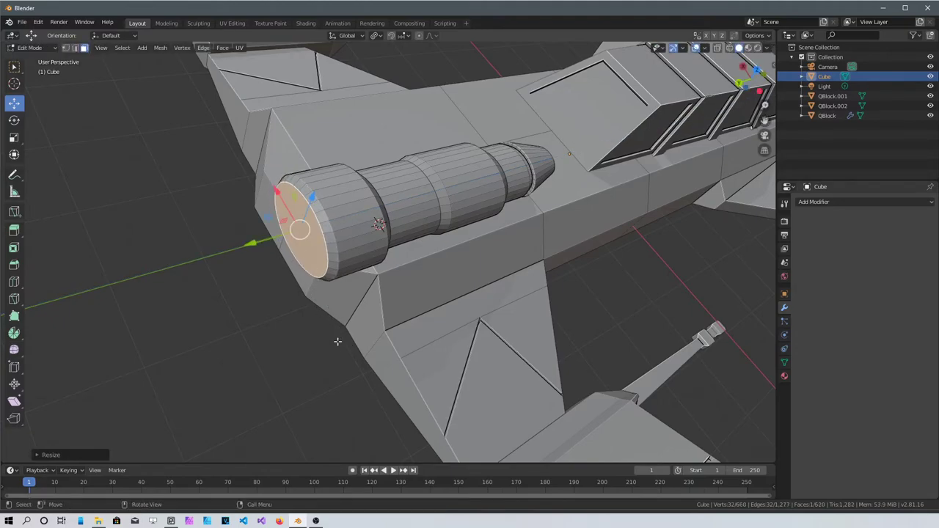
key(e)
click(329, 330)
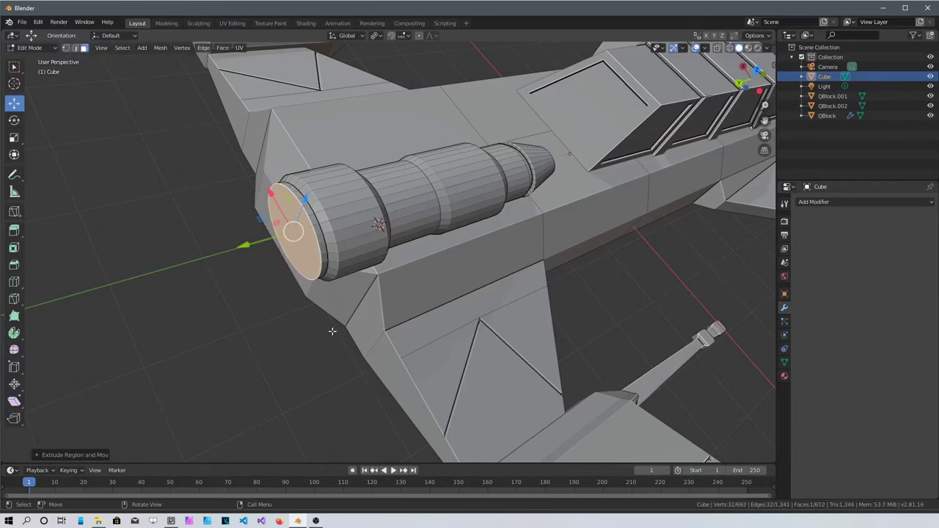
key(s)
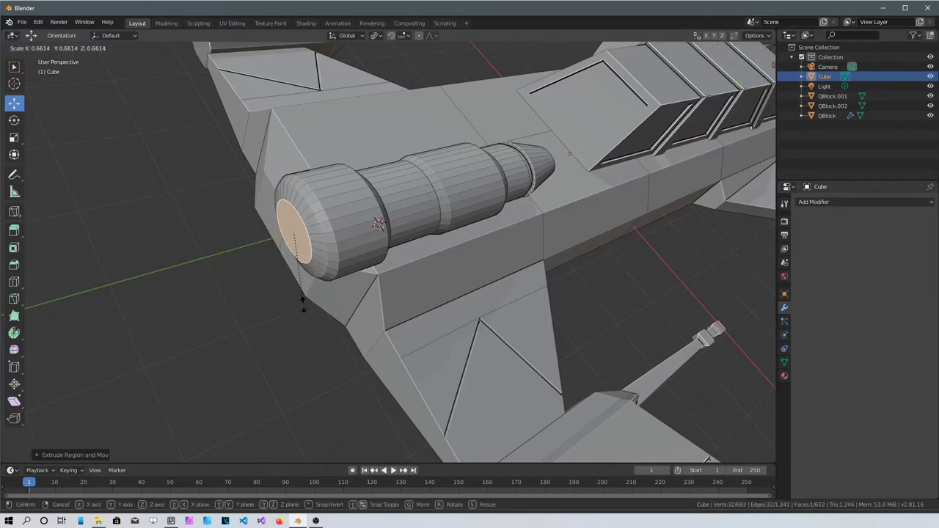
click(314, 317)
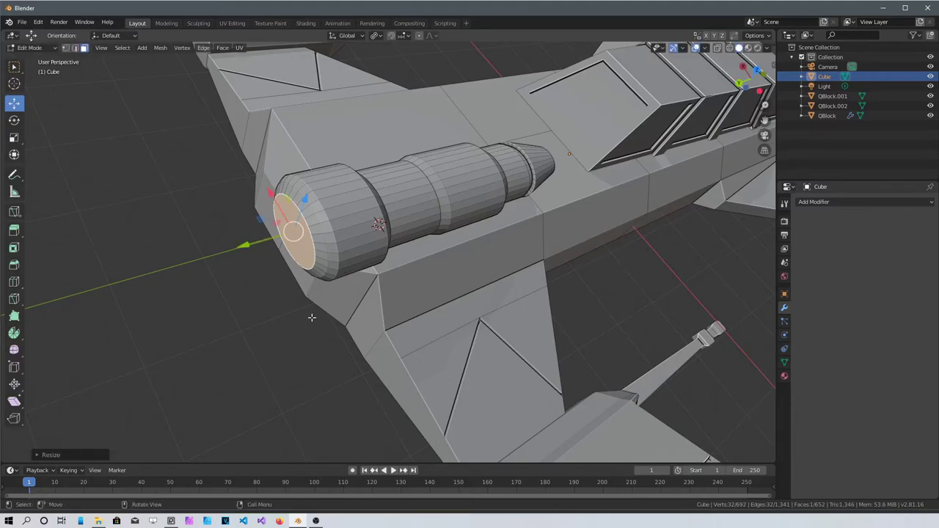
- Create a nozzle rim with an inner face scaled to about 0.9, and extrude that face about 0.3 m into the engine
key(e)
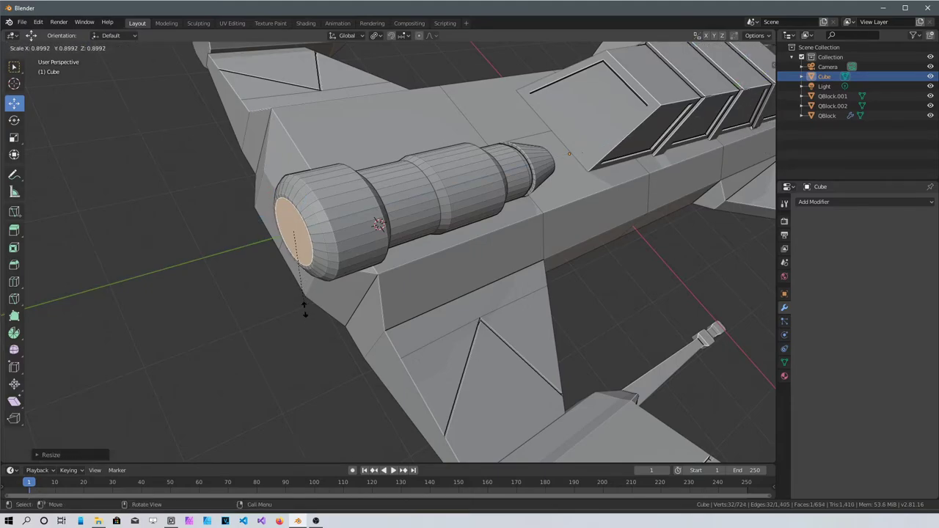
click(306, 307)
key(e)
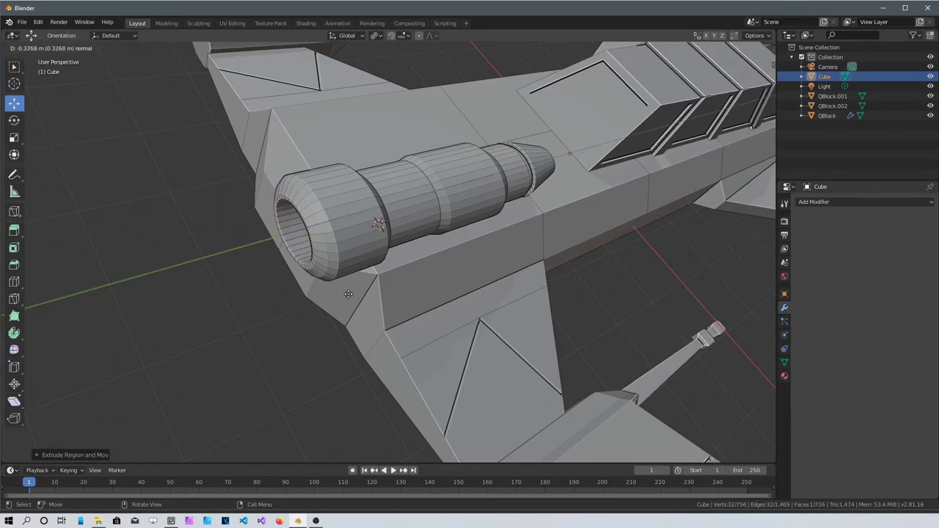
click(344, 298)
- Delete the recessed end face inside the rear nozzle
middle_drag(344, 298, 383, 219)
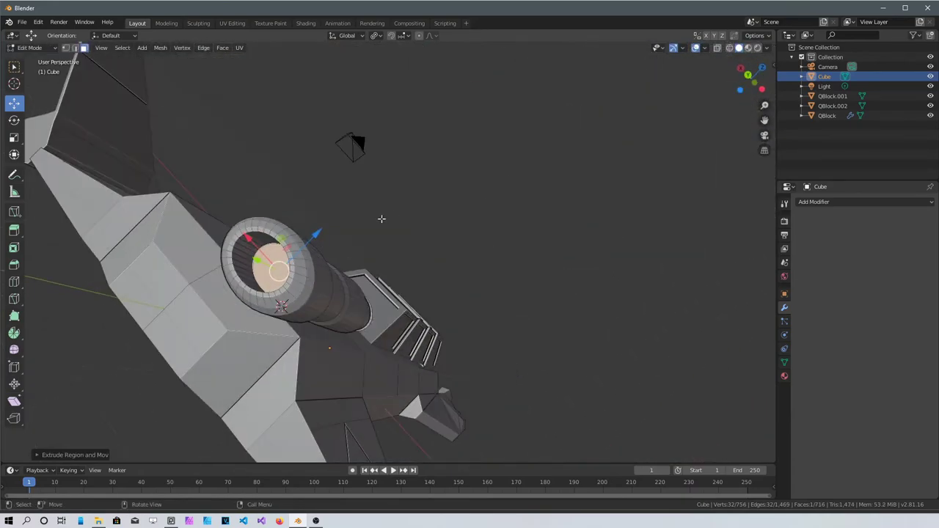
key(x)
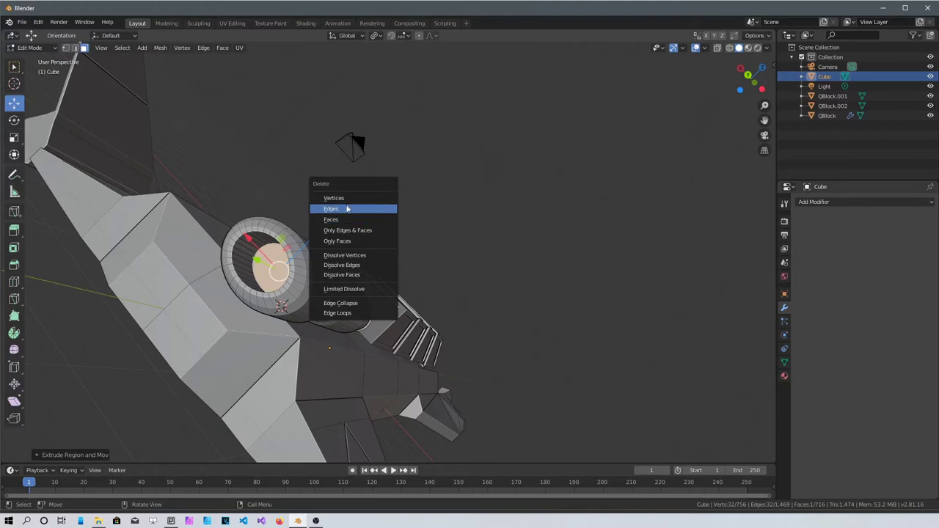
click(339, 221)
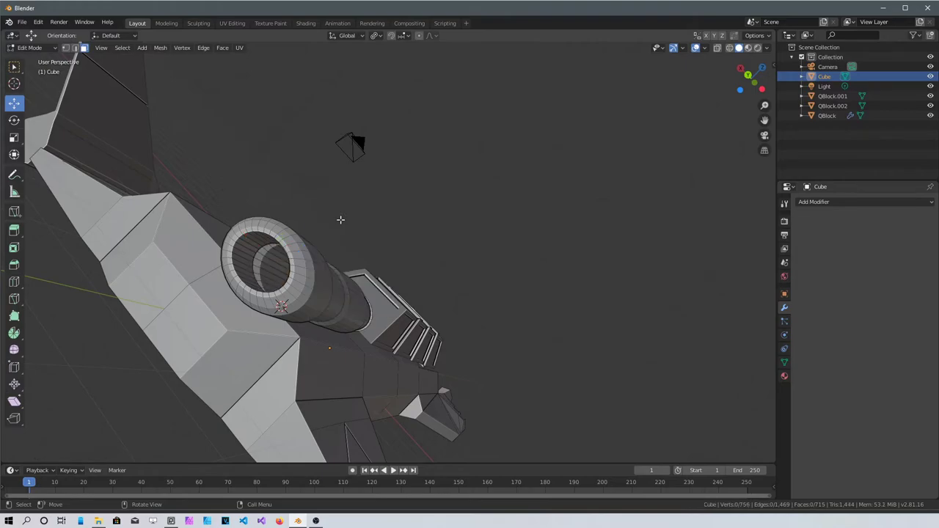
- Select the entire linked engine mesh and raise it about 0.8 m along the Z axis above the rear hull
middle_drag(305, 293, 535, 295)
key(l)
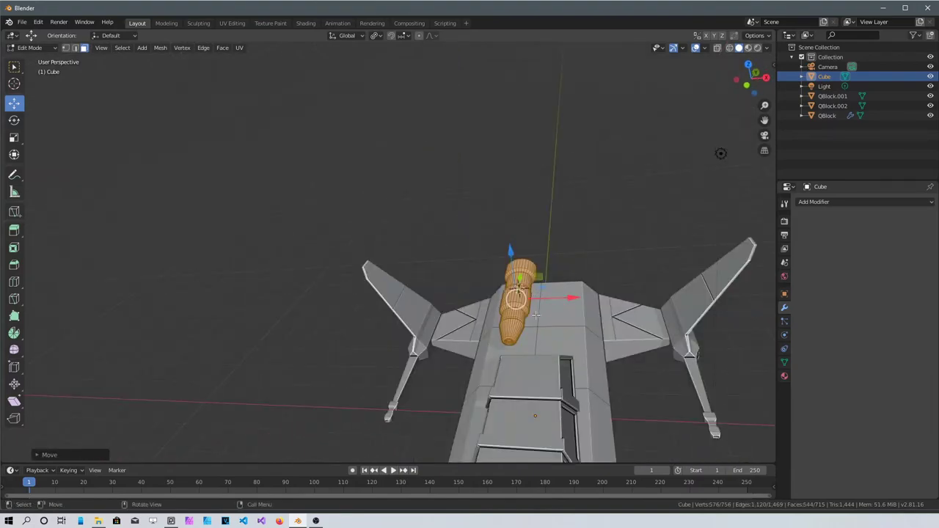
middle_drag(533, 351, 665, 295)
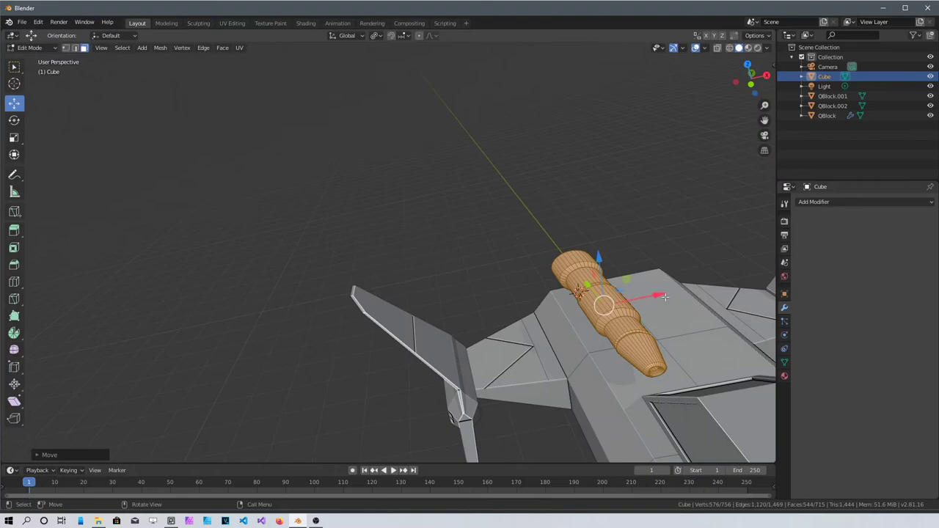
drag(598, 267, 599, 229)
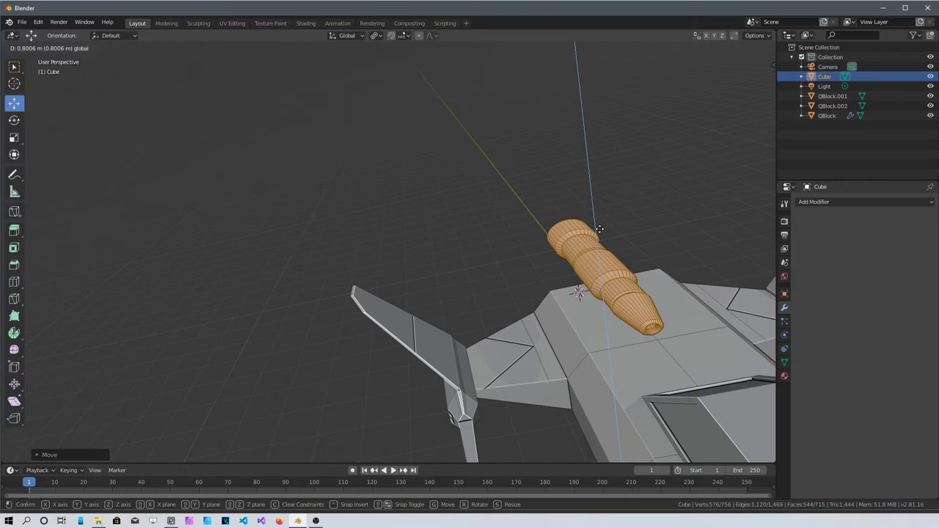
drag(600, 229, 600, 229)
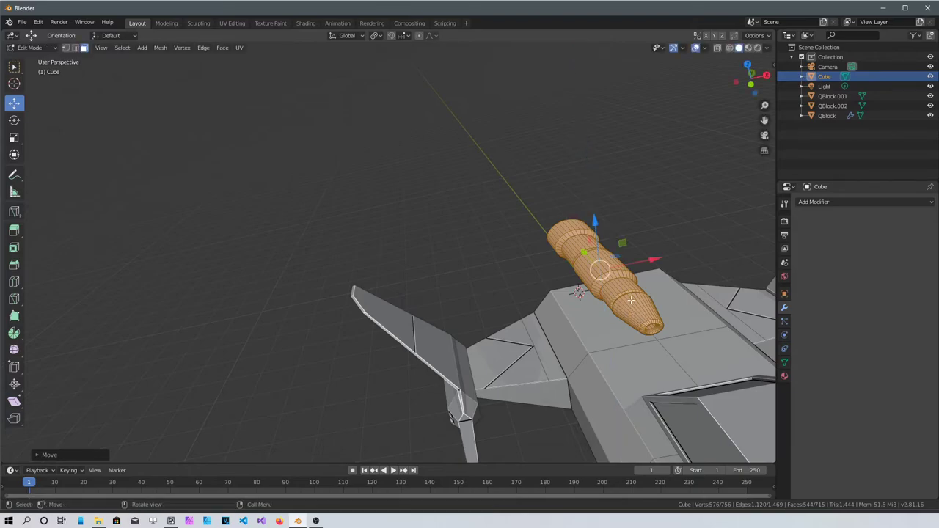
- Hide the selected engine mesh to leave the hull geometry clear for editing
middle_drag(651, 273, 637, 272)
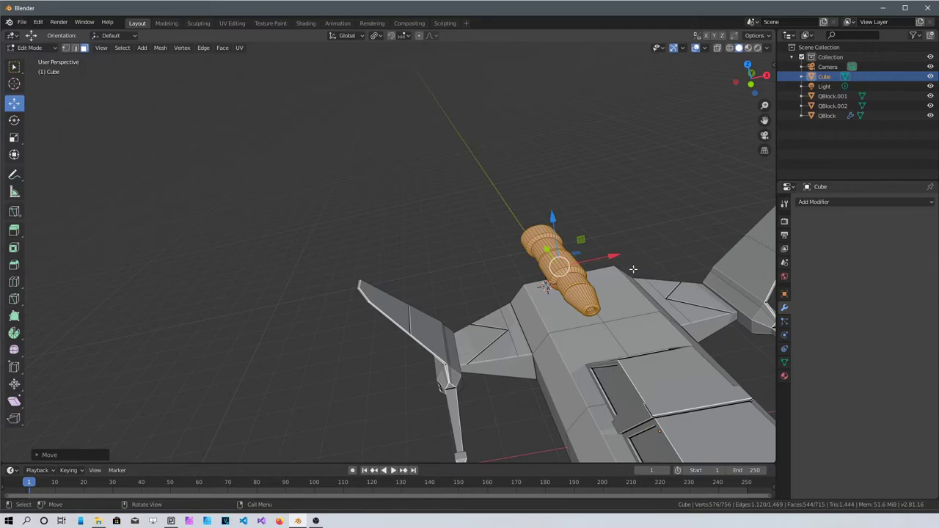
key(h)
key(Home)
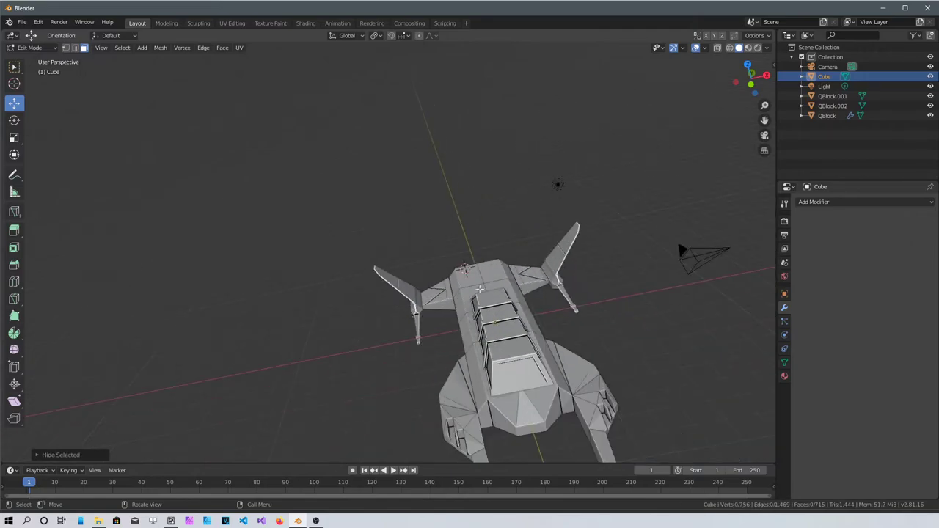
scroll(479, 289, up, 8)
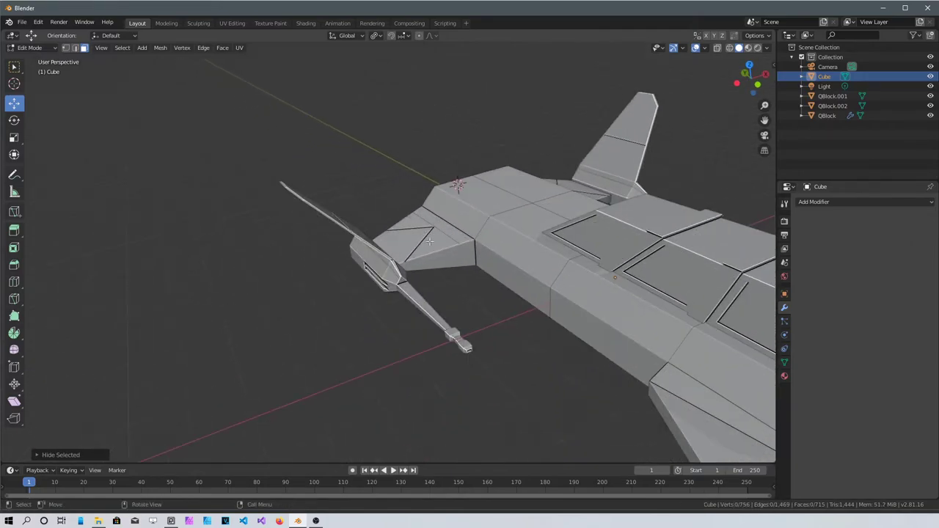
- Set up an X-ray top view of the rear hull and both rear wings
click(429, 241)
scroll(469, 257, up, 5)
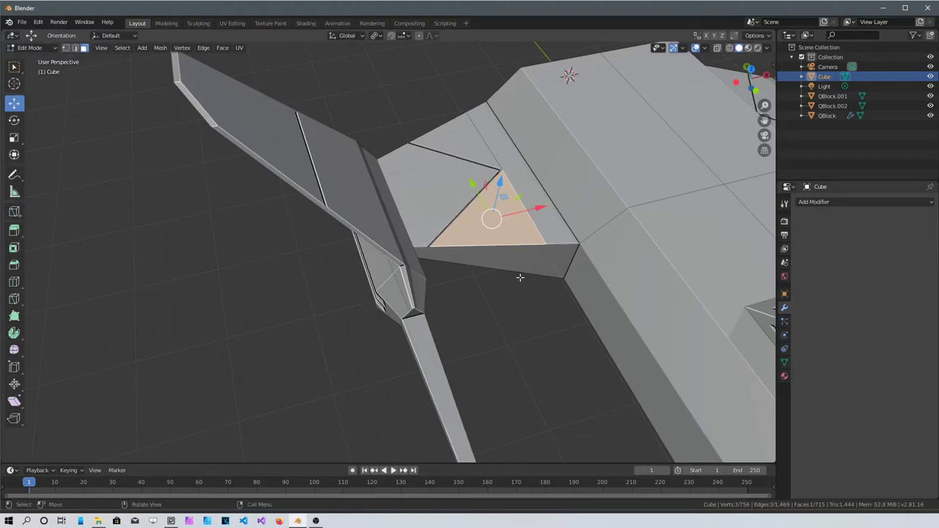
key(KP_7)
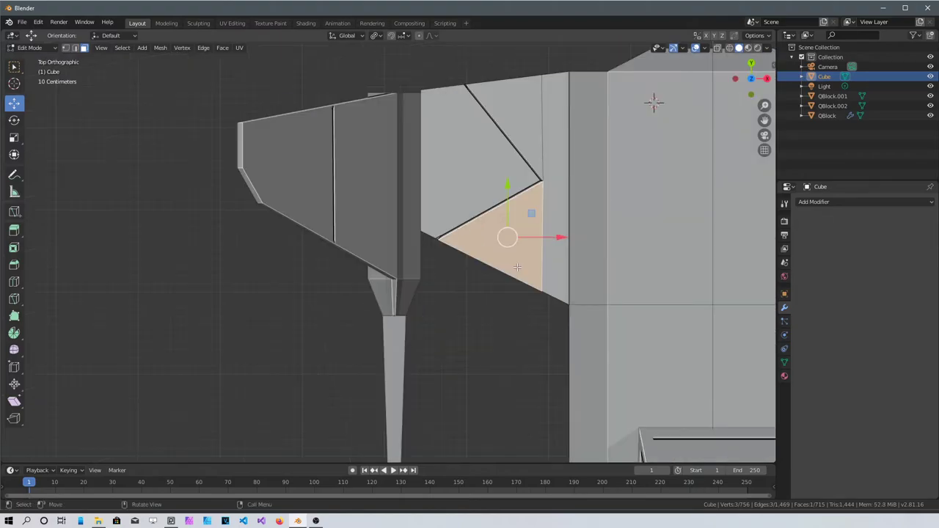
scroll(620, 230, down, 2)
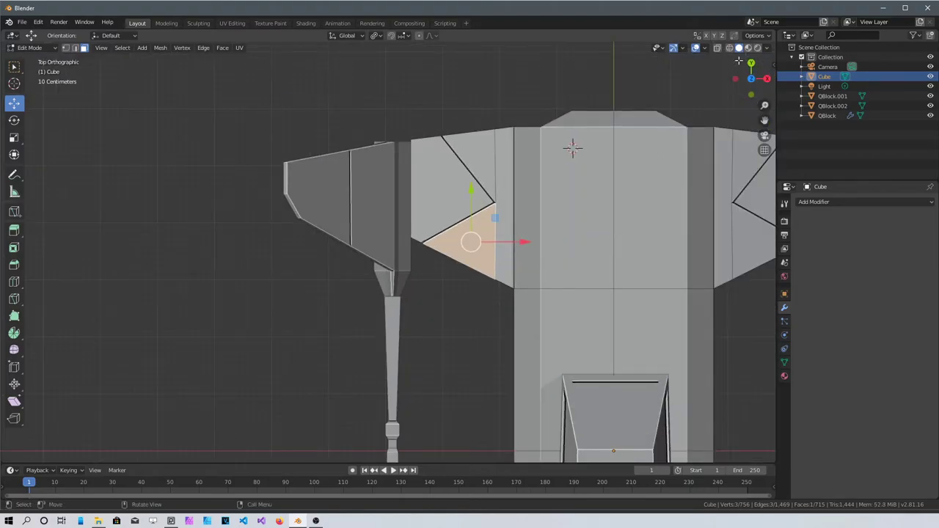
click(718, 49)
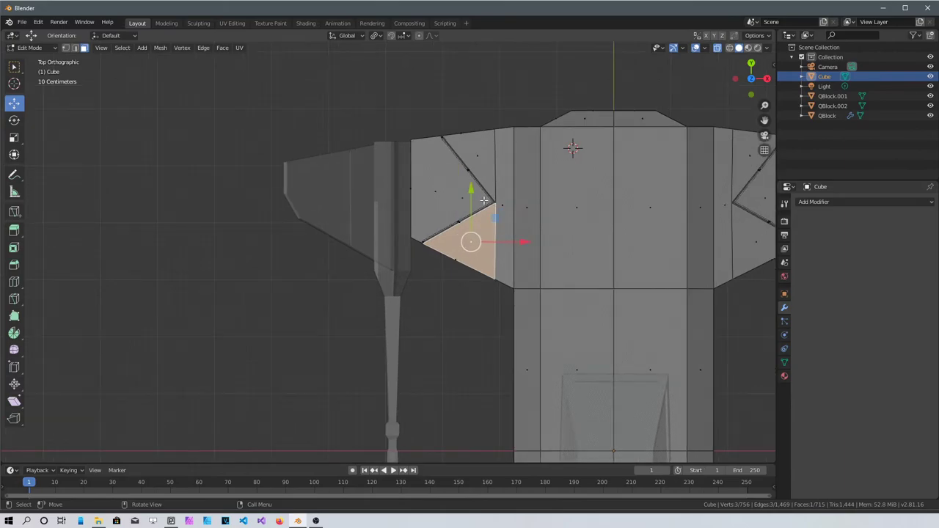
scroll(375, 198, down, 2)
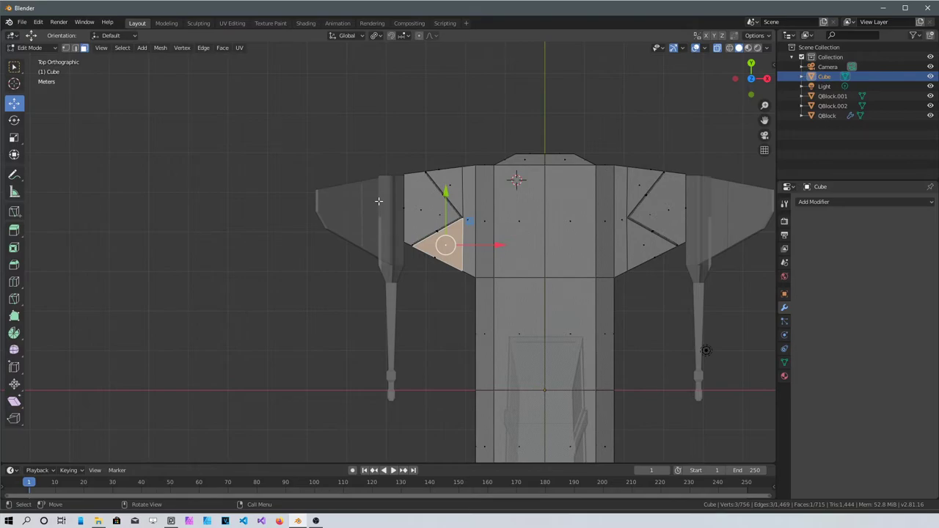
key(b)
drag(379, 118, 392, 253)
key(1)
key(g)
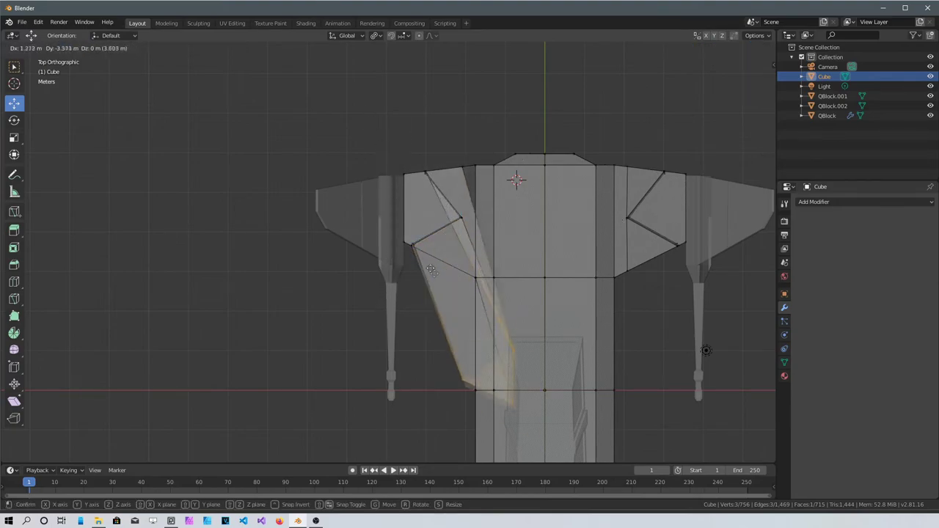
click(488, 417)
key(ctrl+z)
key(ctrl+z)
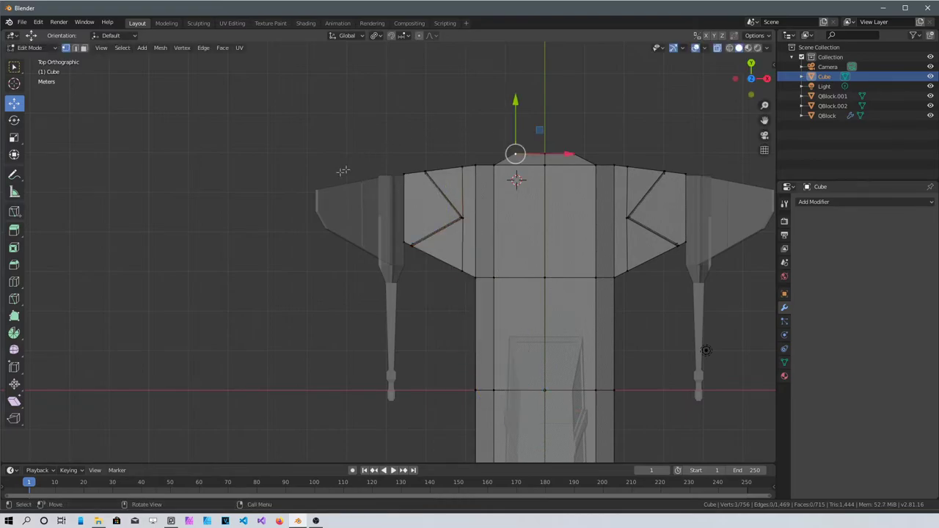
- Try to move the box-selected vertices of the left rear wing outward along the X axis
key(b)
drag(352, 91, 485, 299)
drag(494, 212, 441, 211)
right_click(442, 211)
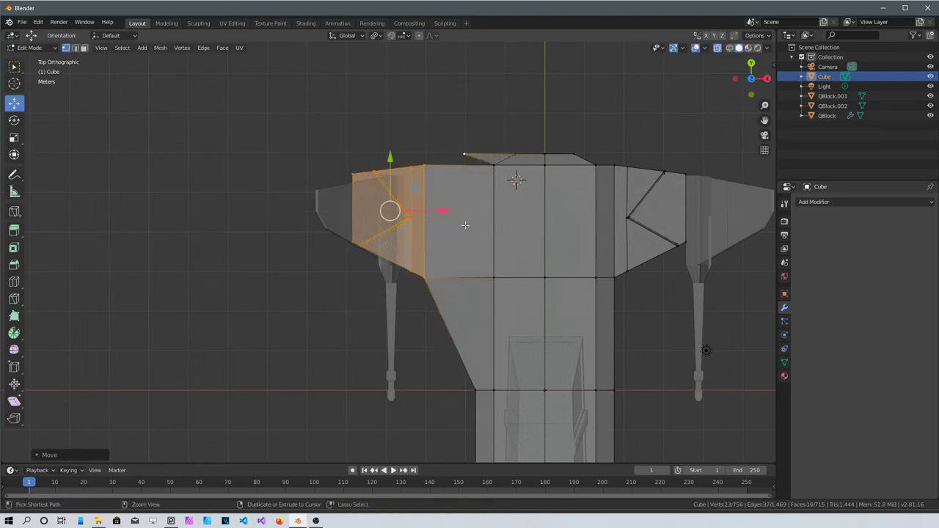
- Select all vertices of the left rear wing up to the hull's side edge and move them outward along X
key(alt+a)
key(b)
drag(352, 77, 484, 311)
drag(494, 212, 440, 213)
- Move the right rear wing's vertices outward along X to widen that side of the hull, and leave Edit Mode
click(628, 167)
key(b)
drag(602, 94, 668, 312)
drag(705, 210, 736, 209)
middle_drag(736, 210, 313, 199)
click(313, 199)
key(Tab)
- Apply the Mirror modifier on the rear fin object
scroll(314, 199, down, 3)
middle_drag(470, 220, 450, 264)
click(334, 221)
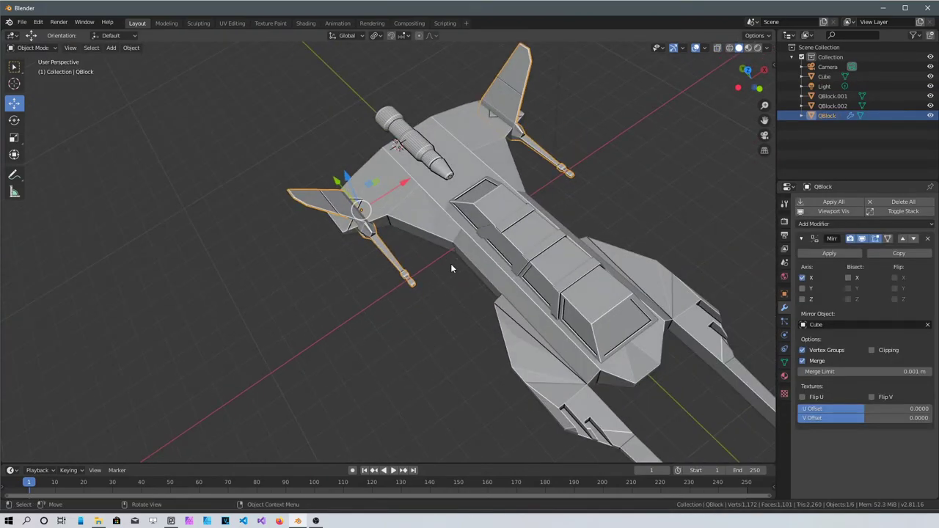
click(840, 253)
- Separate the linked mesh of the right rear fin into its own object and select it in Object Mode
key(Tab)
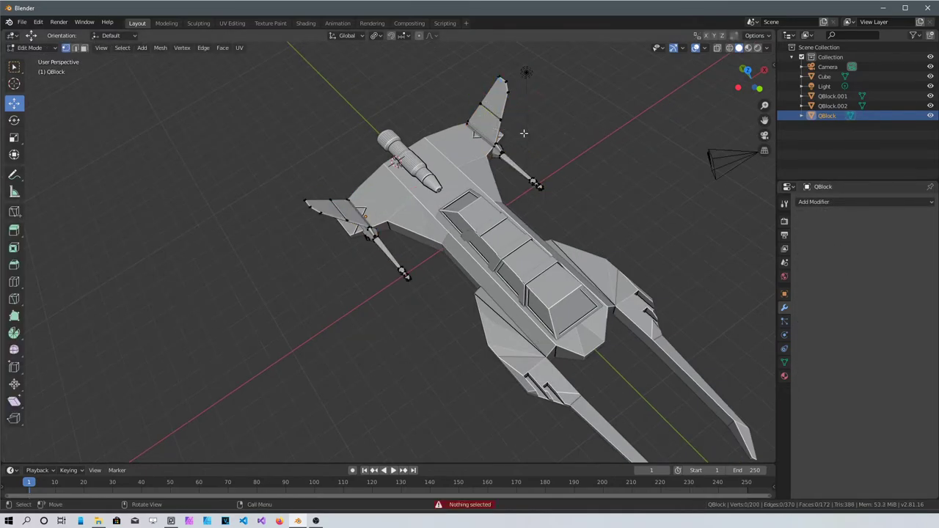
key(l)
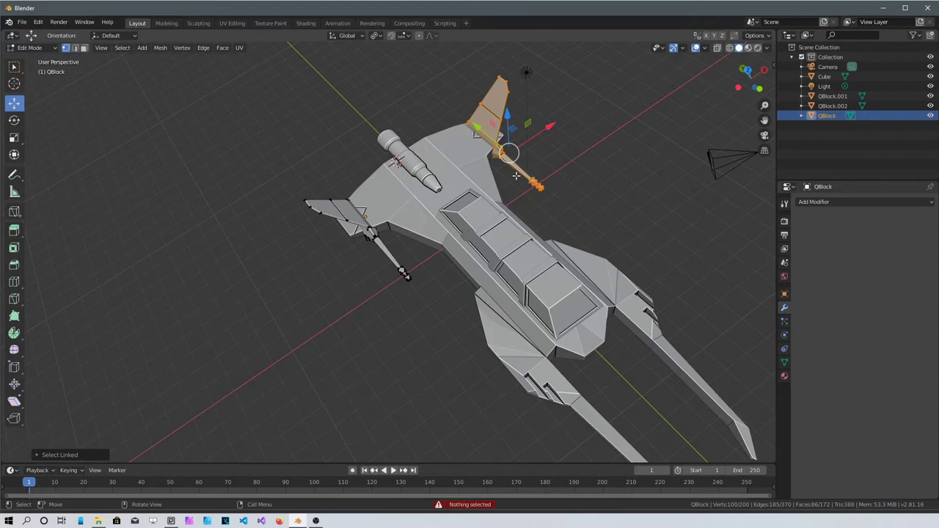
key(p)
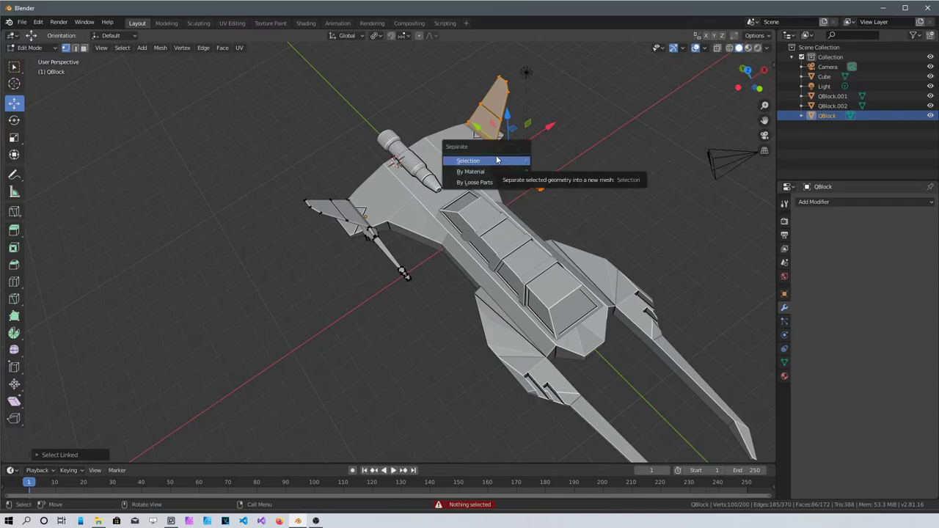
click(499, 163)
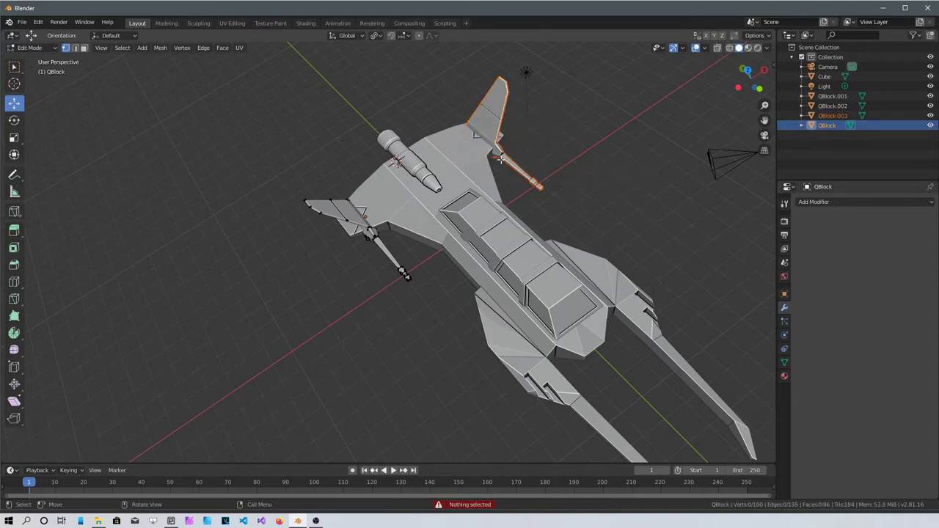
key(Tab)
click(504, 132)
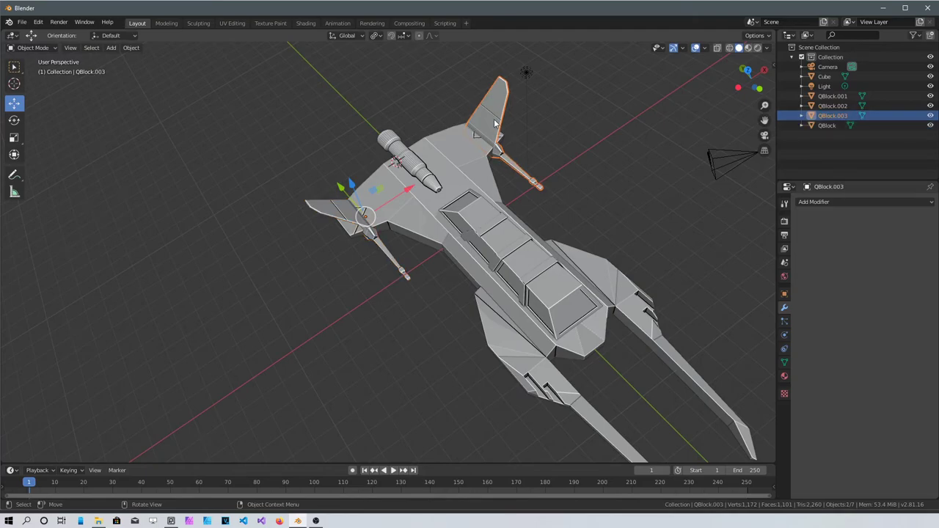
- Move the left rear fin about 1.1 m outward along the X axis to the widened wing's end
scroll(485, 213, down, 3)
scroll(488, 215, up, 5)
middle_drag(465, 225, 431, 239)
scroll(431, 240, down, 2)
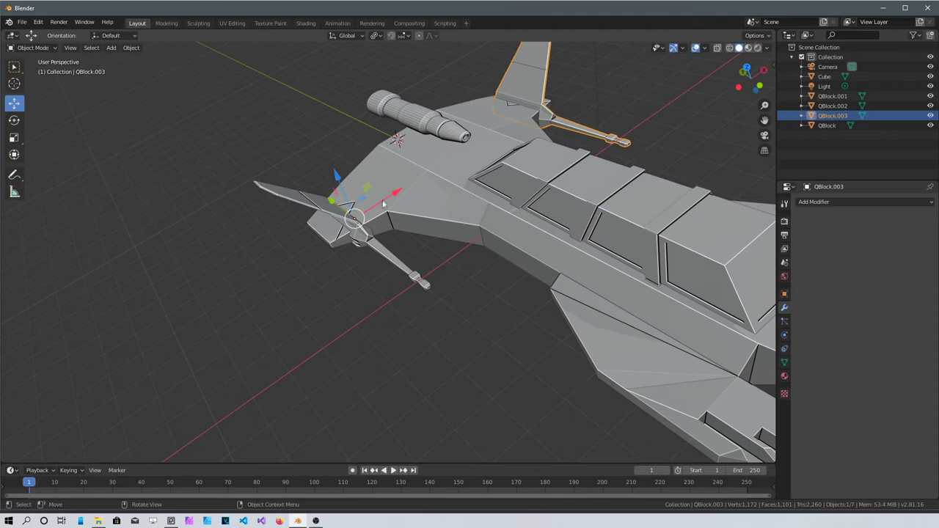
click(425, 277)
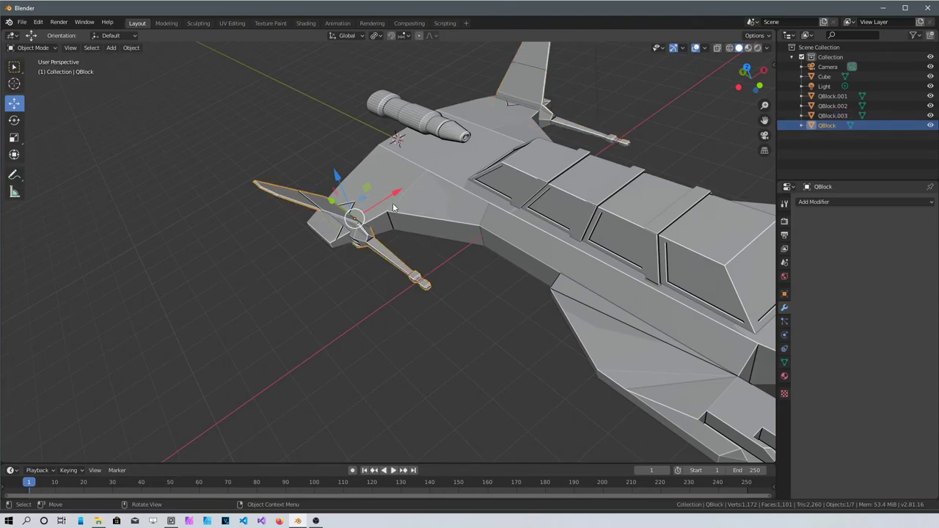
key(g)
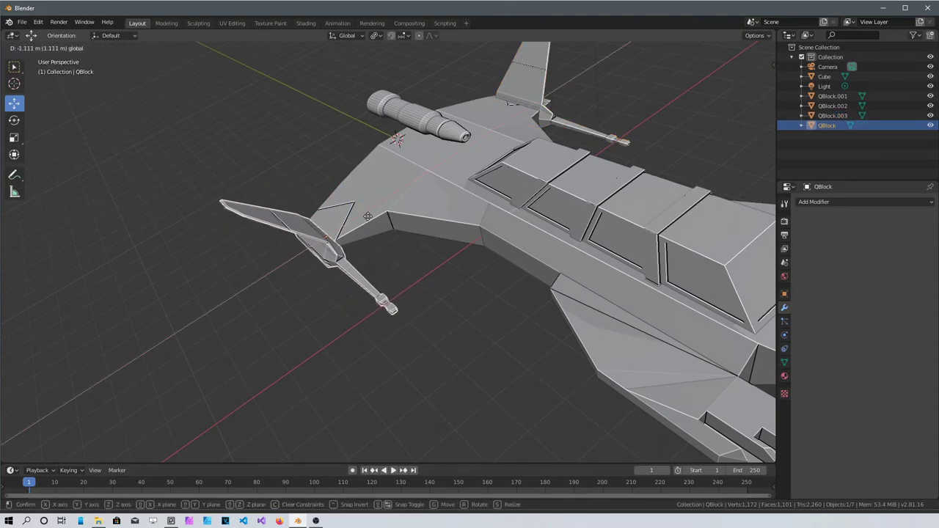
click(367, 218)
mouse_move(507, 214)
middle_down()
mouse_move(457, 295)
mouse_move(460, 277)
mouse_move(504, 309)
mouse_move(490, 211)
middle_up()
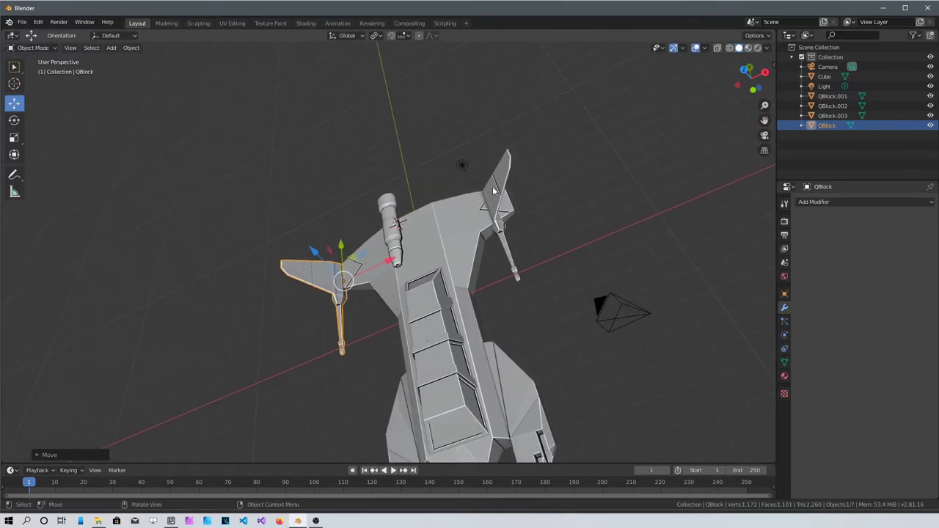
- Move the right rear fin about 1.28 m outward along the X axis to the end of its wing
click(484, 218)
key(g)
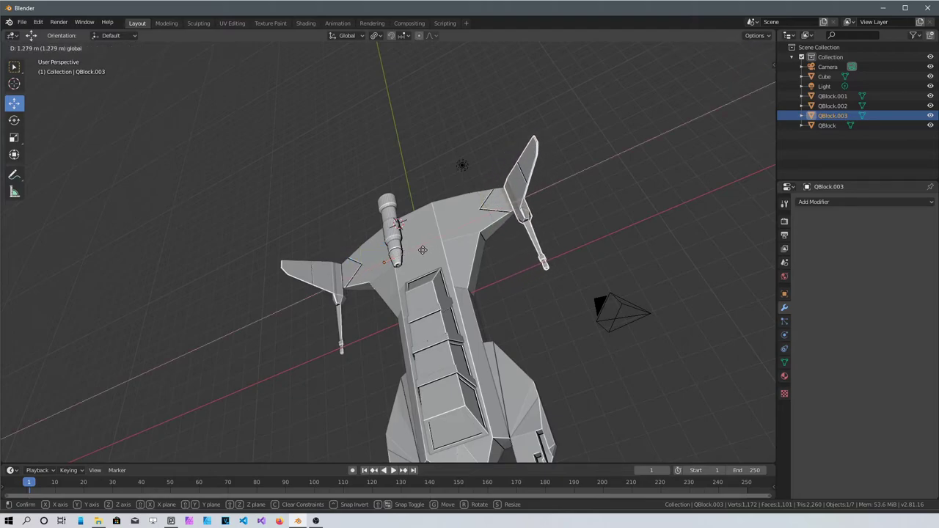
click(423, 250)
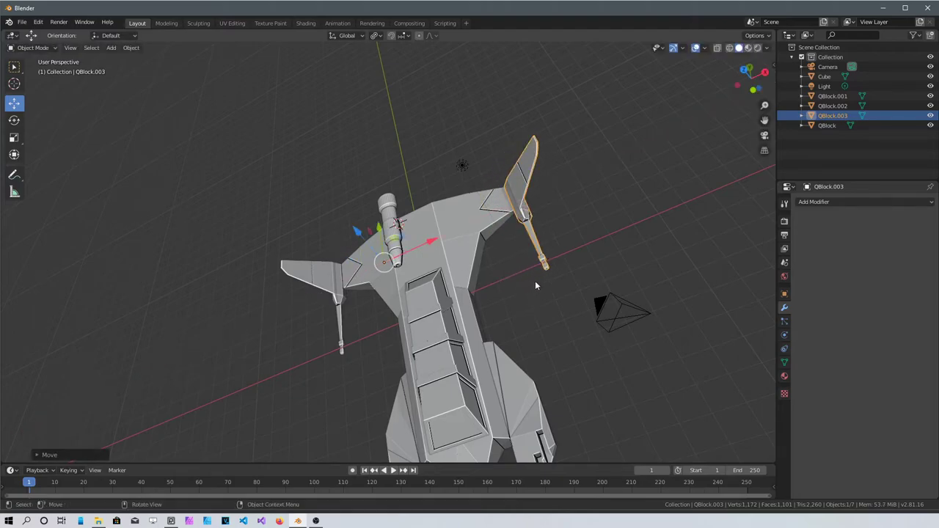
click(131, 48)
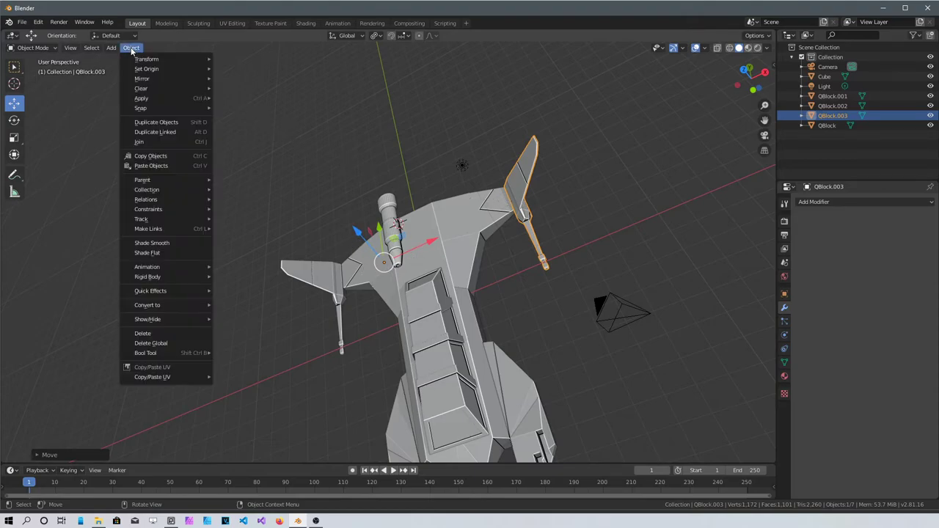
mouse_move(184, 68)
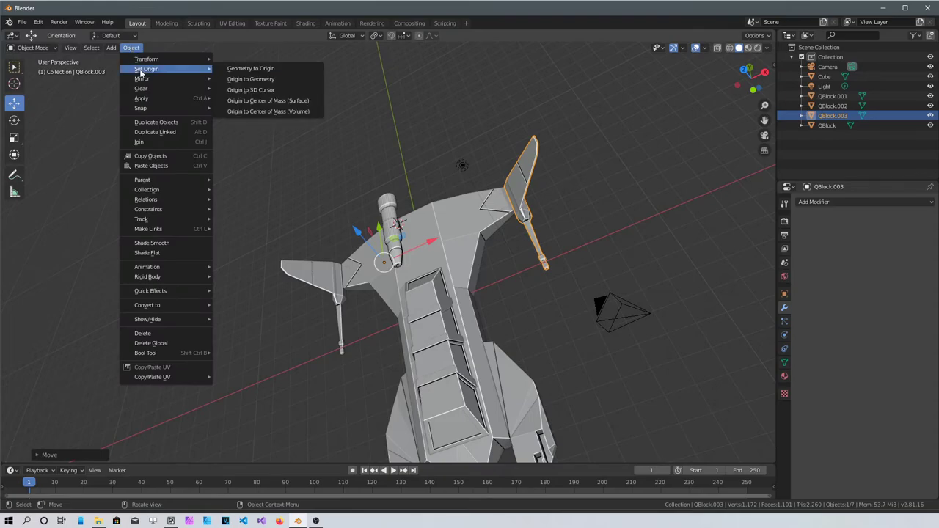
click(273, 102)
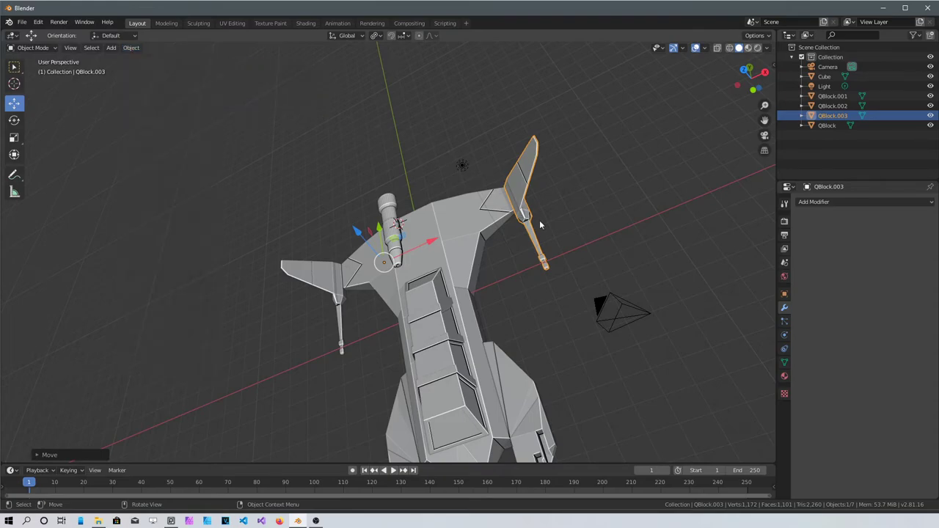
- Open the hull object in Edit Mode and reveal the hidden engine mesh
click(695, 198)
scroll(695, 198, up, 3)
middle_drag(695, 198, 531, 191)
middle_drag(380, 235, 325, 327)
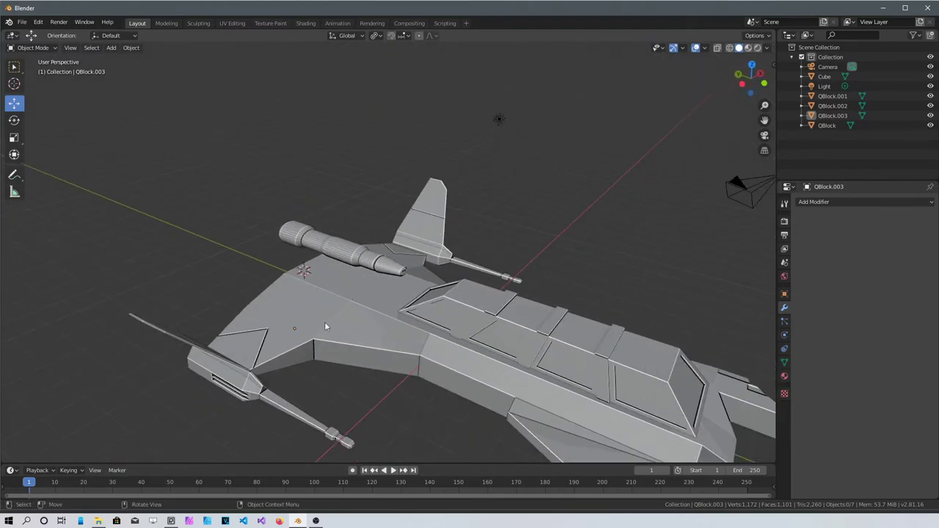
click(348, 258)
middle_drag(315, 295, 227, 330)
key(Tab)
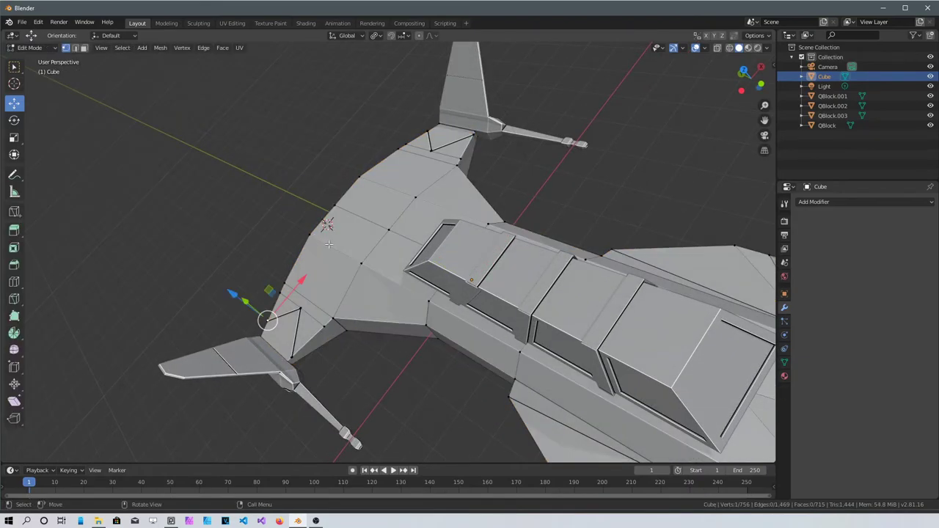
key(alt+h)
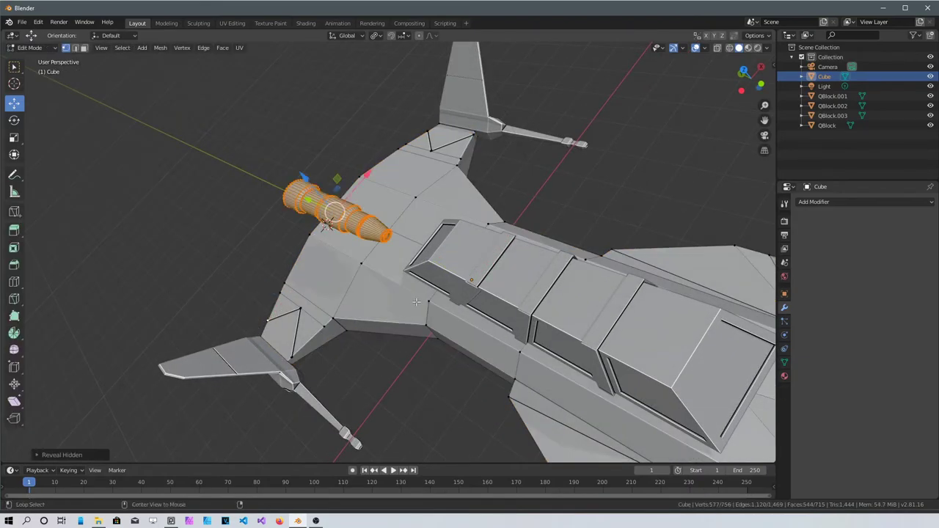
- Scale the engine mesh up uniformly to about 1.5 times its size
middle_drag(344, 317, 348, 237)
key(s)
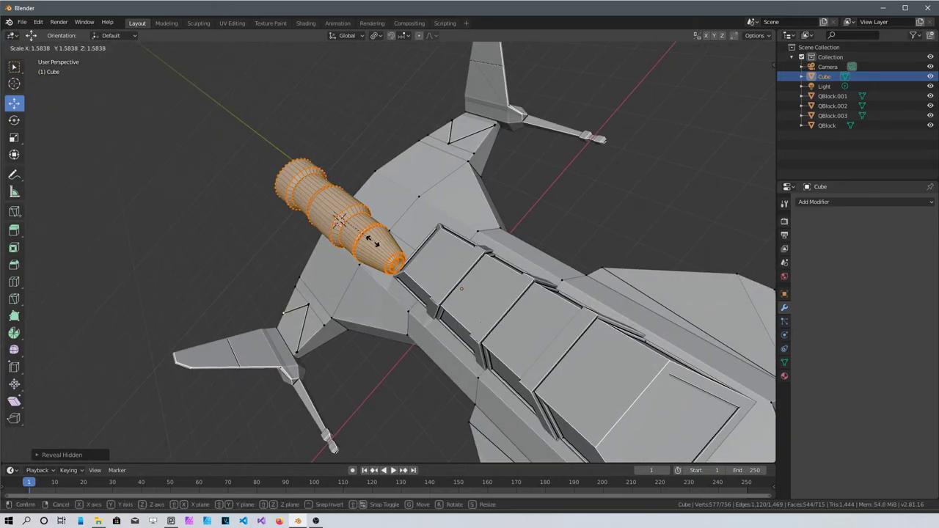
click(366, 242)
- Move the enlarged engine sideways and down onto the left rear wing, between the hull and the fin, and deselect it
middle_drag(303, 280, 276, 213)
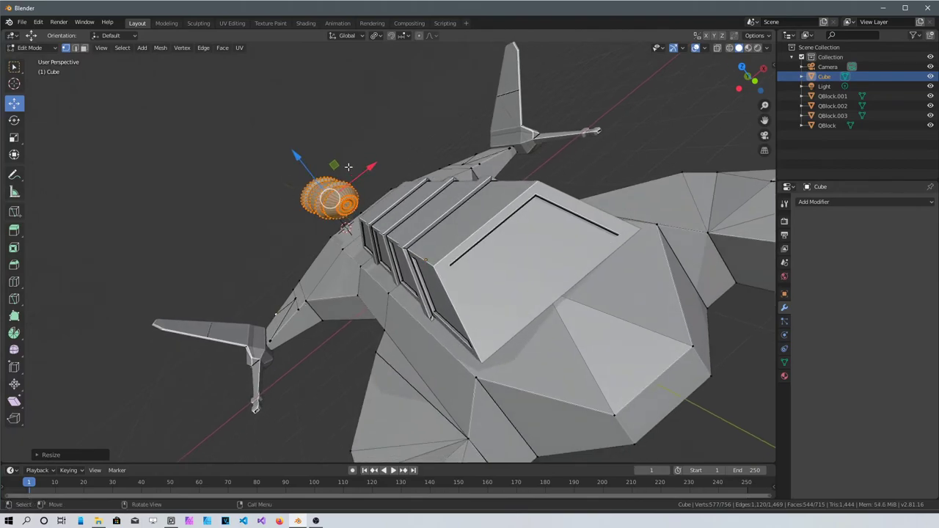
drag(335, 165, 327, 195)
drag(298, 229, 307, 246)
click(294, 359)
scroll(295, 359, down, 5)
middle_drag(294, 359, 577, 152)
scroll(502, 282, up, 5)
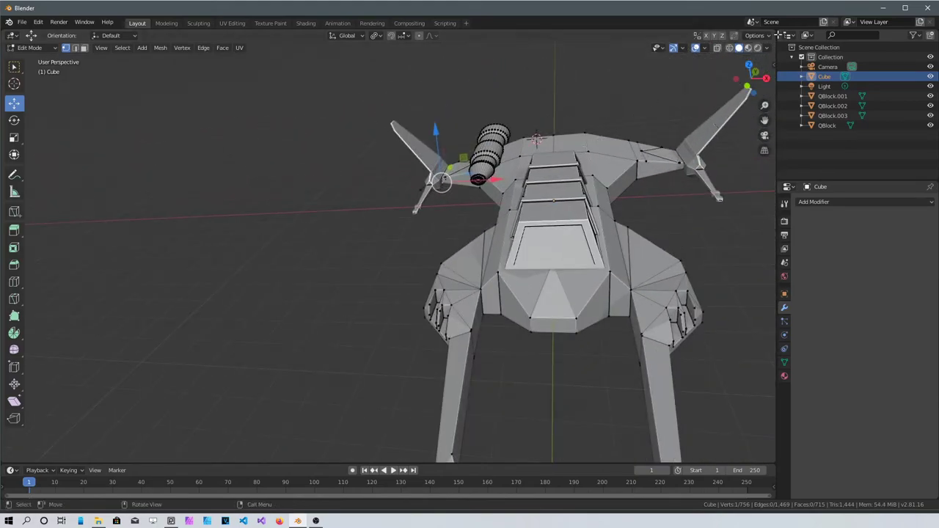
- Inspect the ship in Rendered and Material Preview shading, leaving the viewport in Material Preview
click(753, 48)
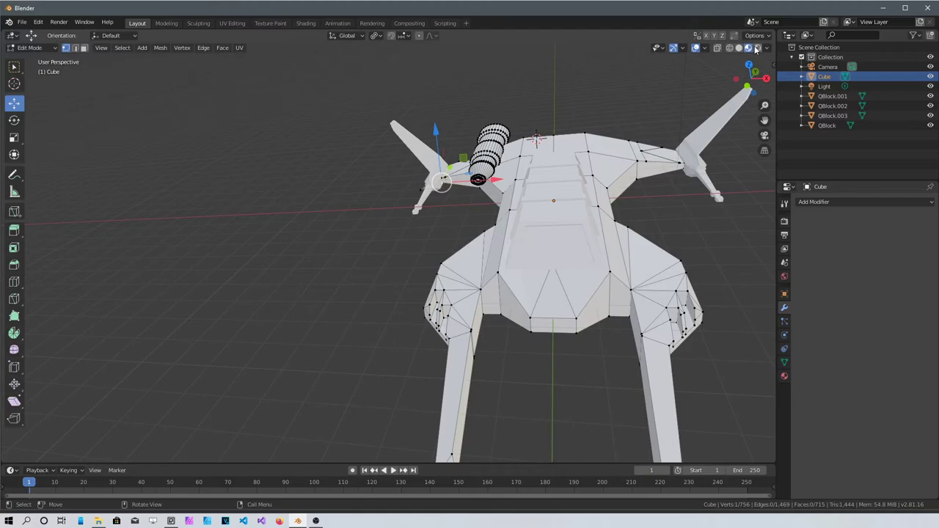
click(758, 48)
click(748, 47)
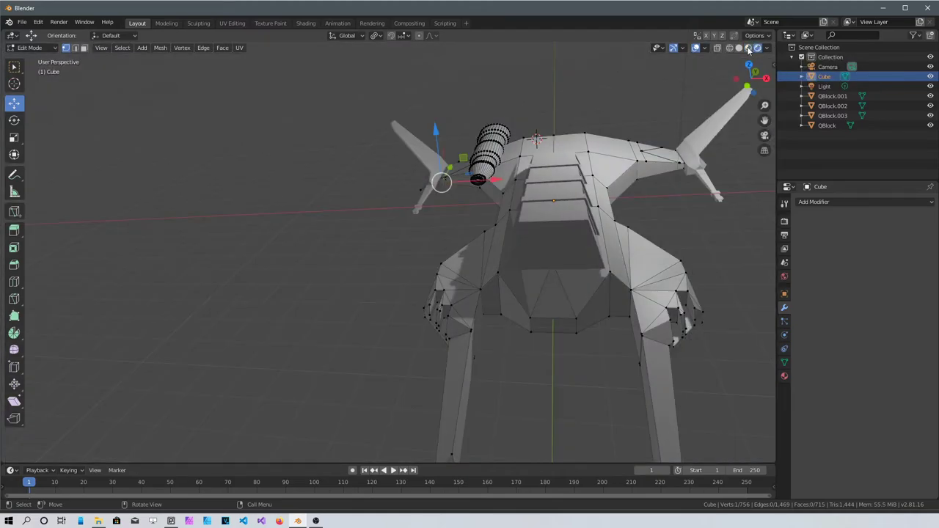
middle_drag(540, 215, 716, 100)
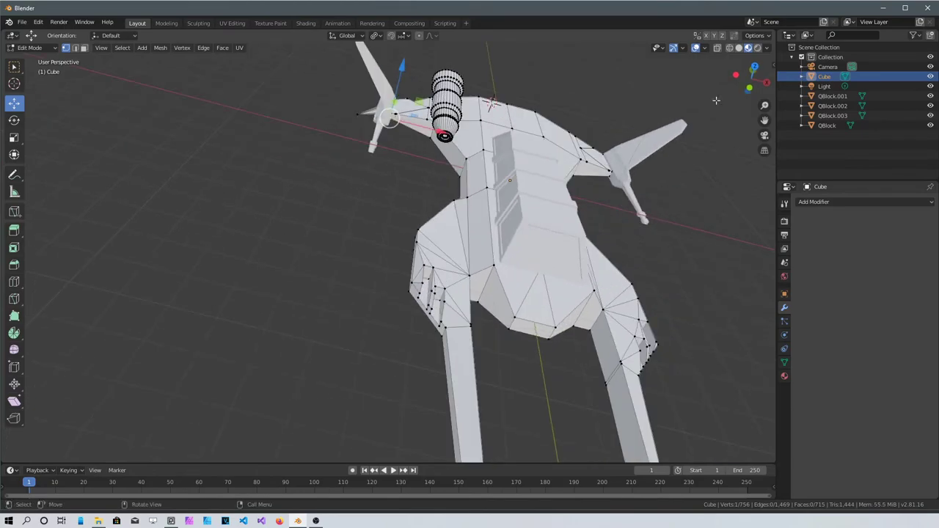
- Return to Solid shading, select the whole engine mesh on the rear wing and stretch it lengthwise
click(739, 48)
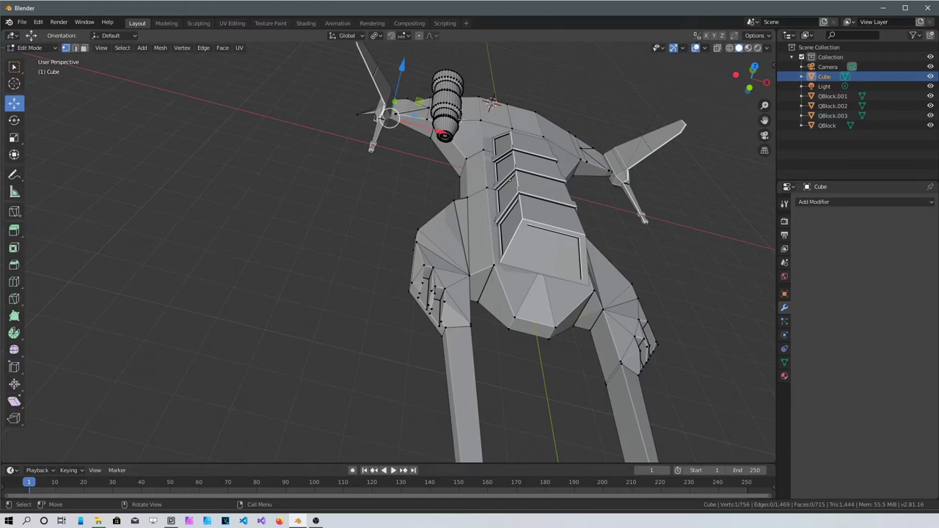
middle_drag(414, 179, 445, 163)
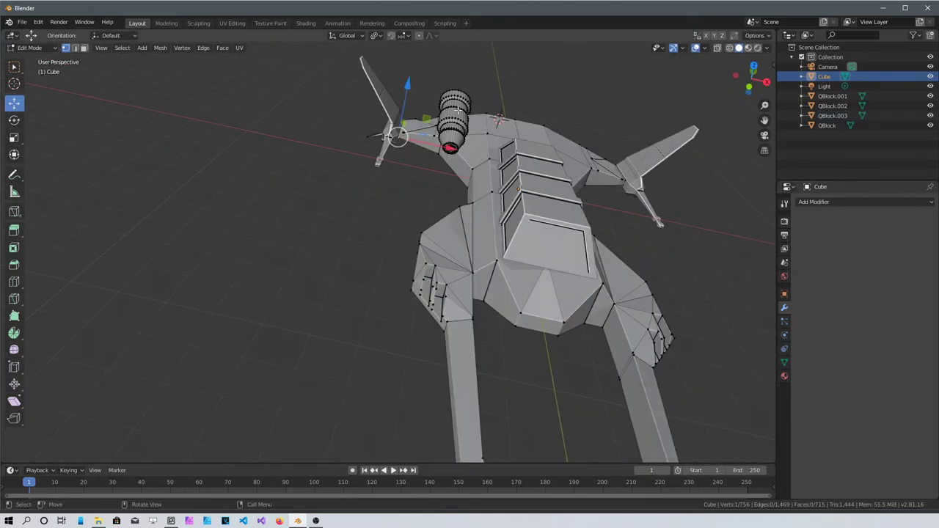
middle_drag(405, 190, 383, 192)
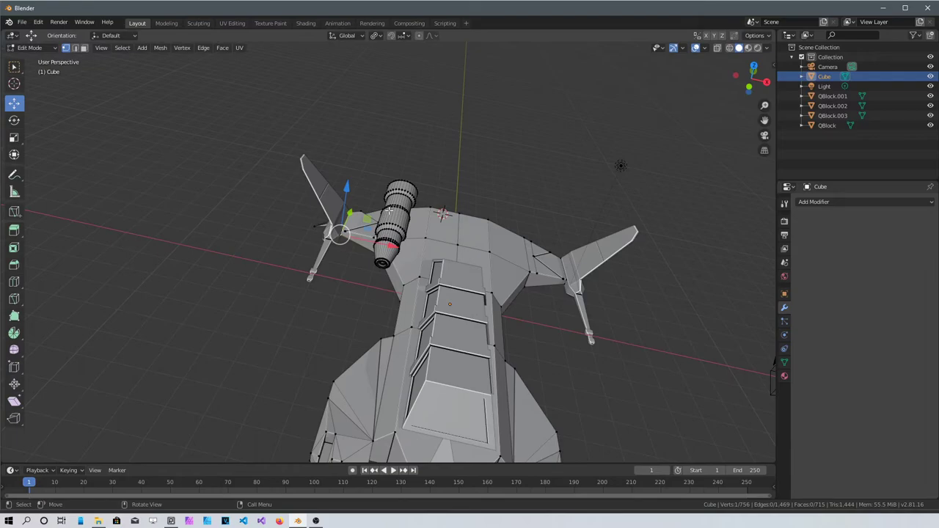
key(l)
middle_drag(389, 212, 402, 242)
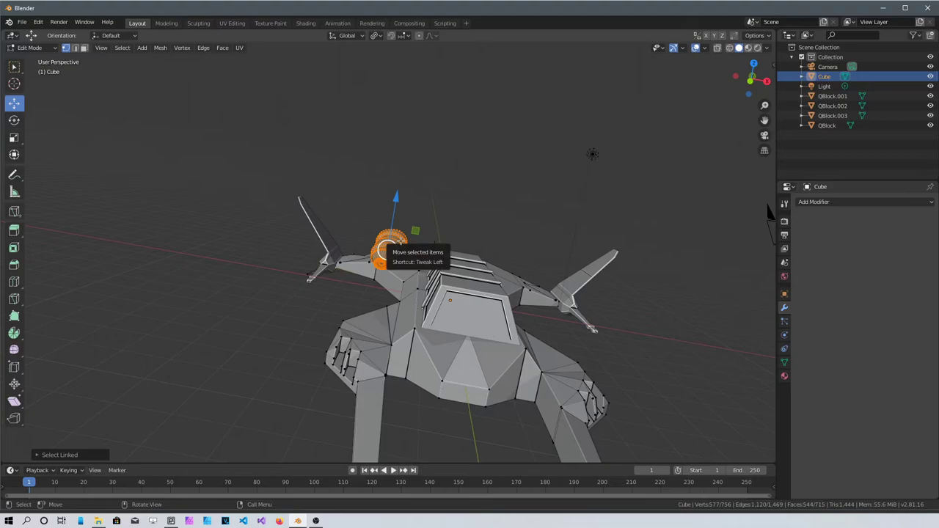
key(s)
key(z)
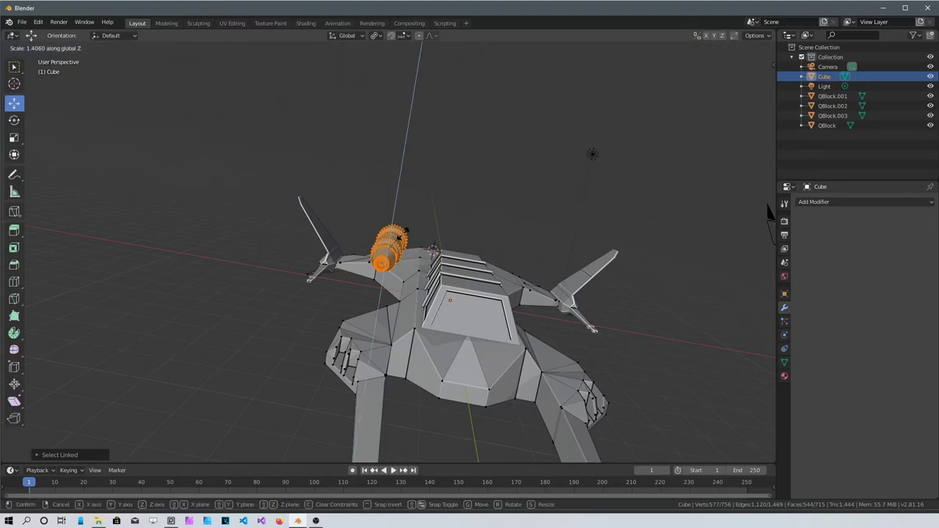
click(769, 211)
middle_drag(767, 206, 324, 195)
middle_drag(427, 214, 384, 176)
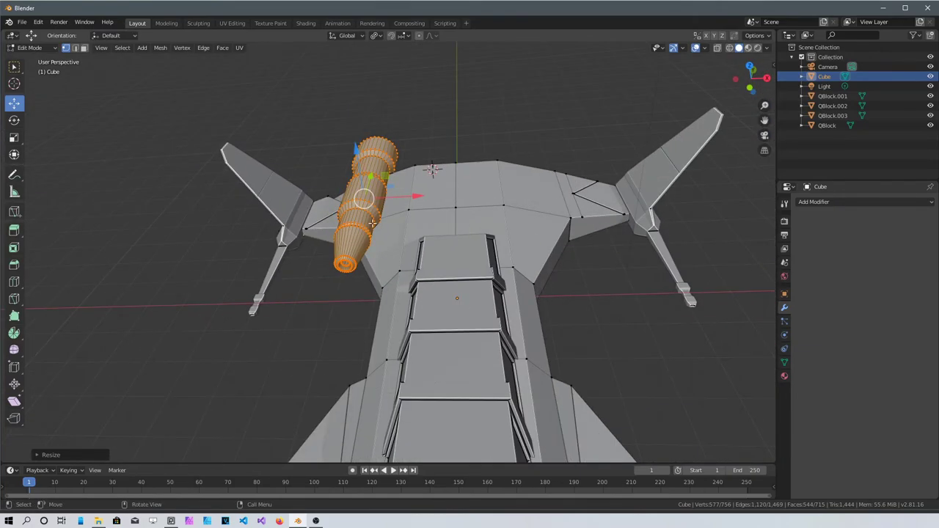
- Separate the linked engine mesh from the hull into its own object and return to Object Mode
key(Tab)
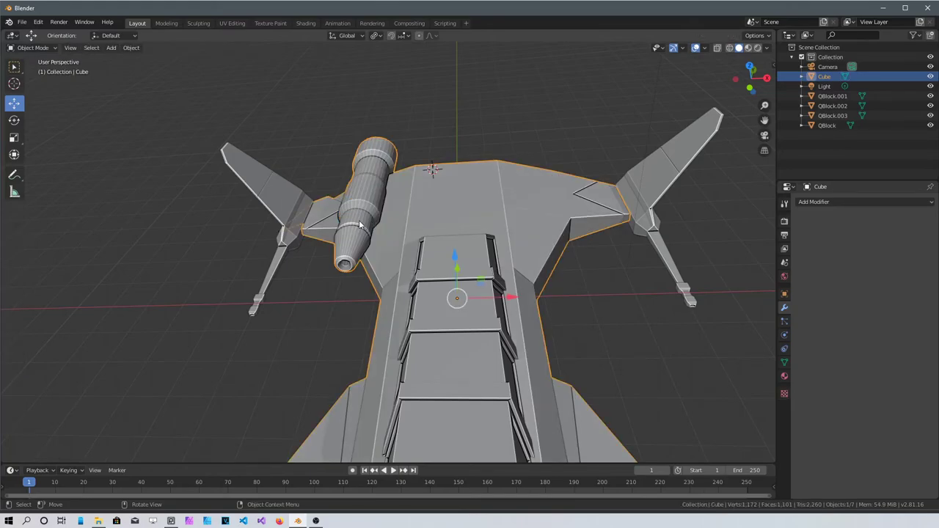
key(Tab)
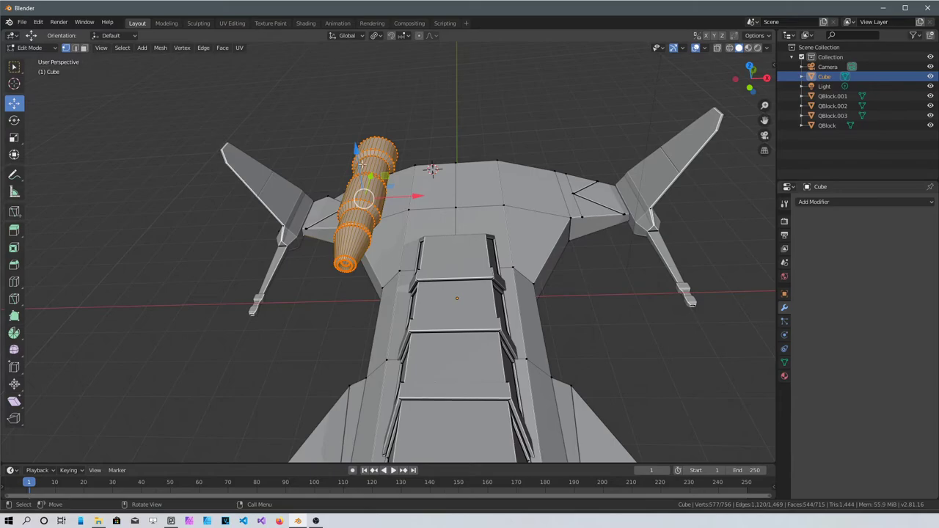
key(ctrl+l)
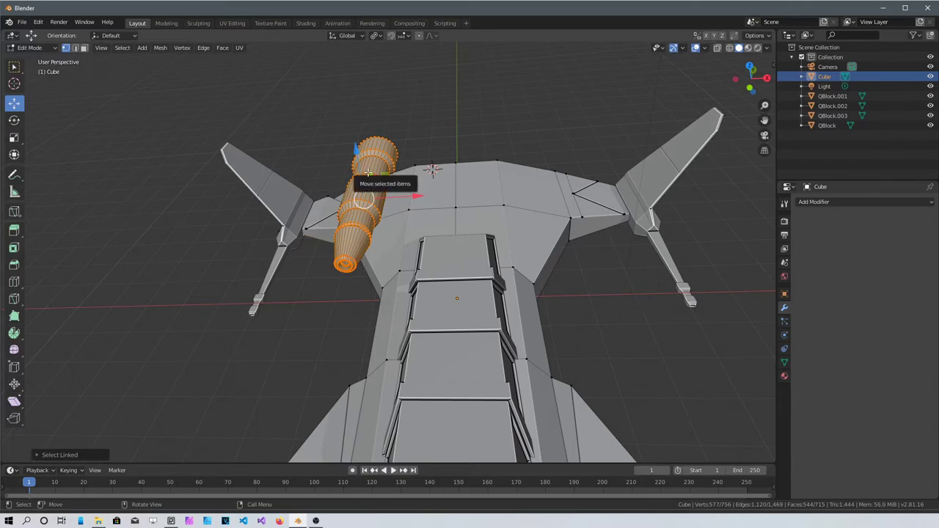
key(p)
click(456, 229)
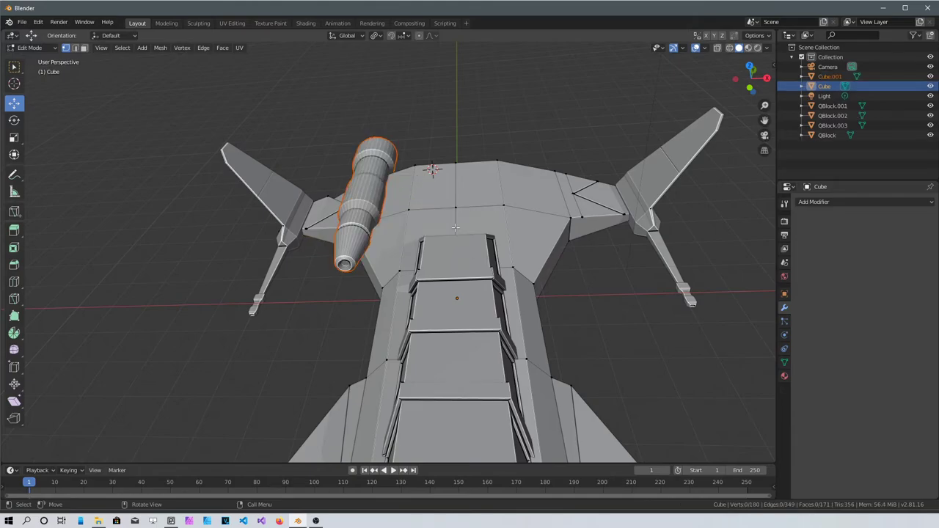
key(Tab)
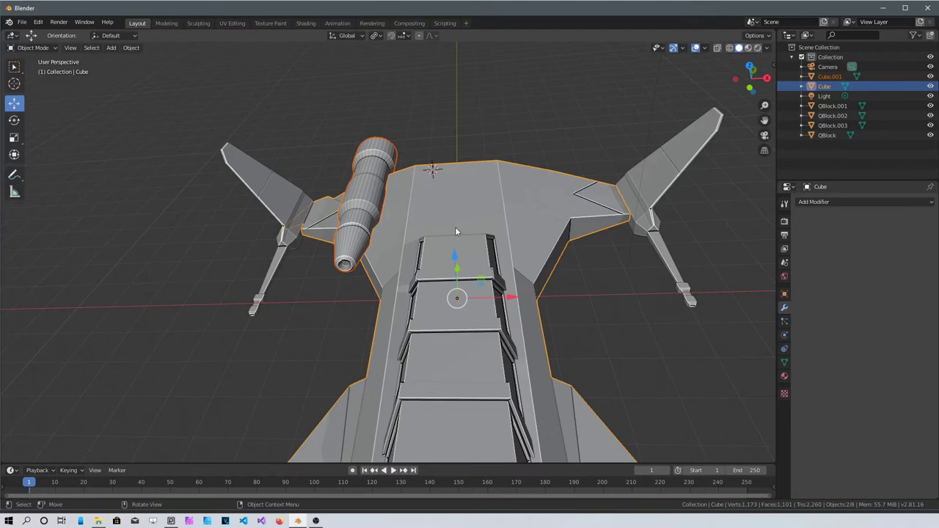
- Add a Mirror modifier on the X axis to the separated engine object
click(369, 155)
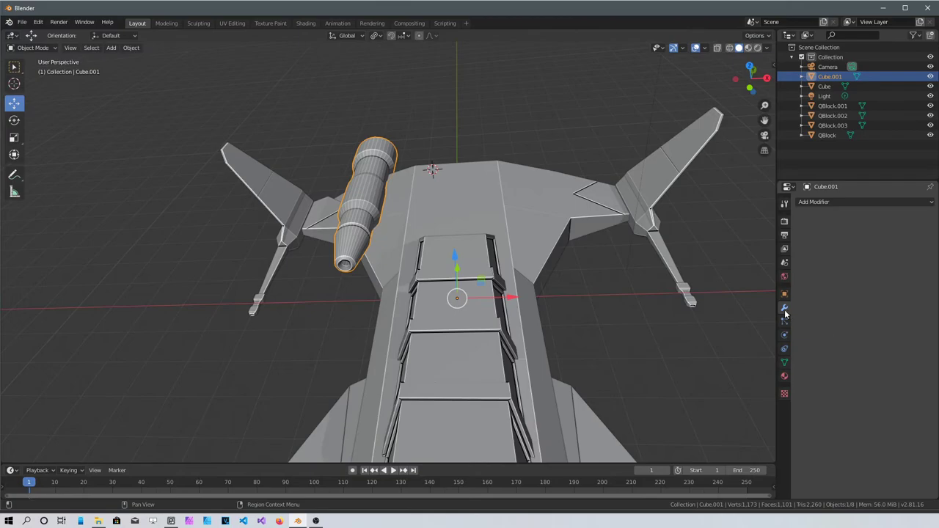
click(847, 203)
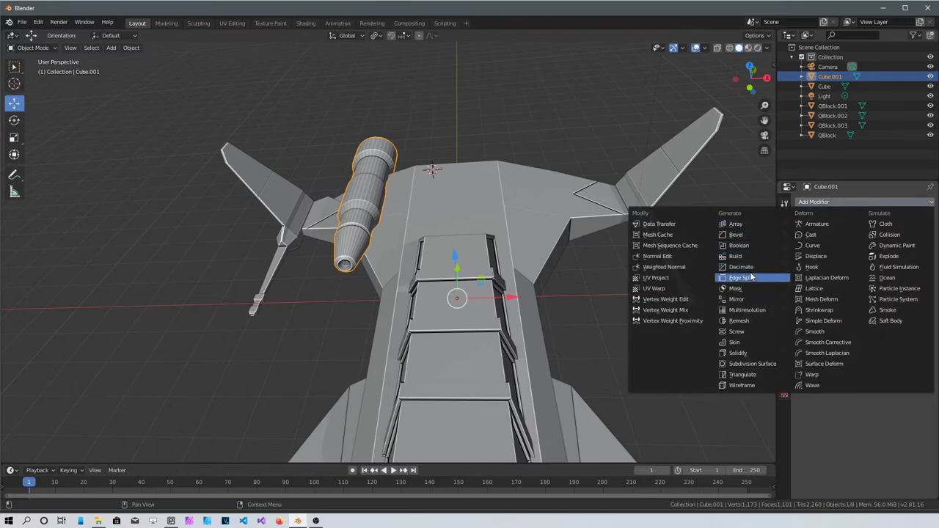
click(750, 299)
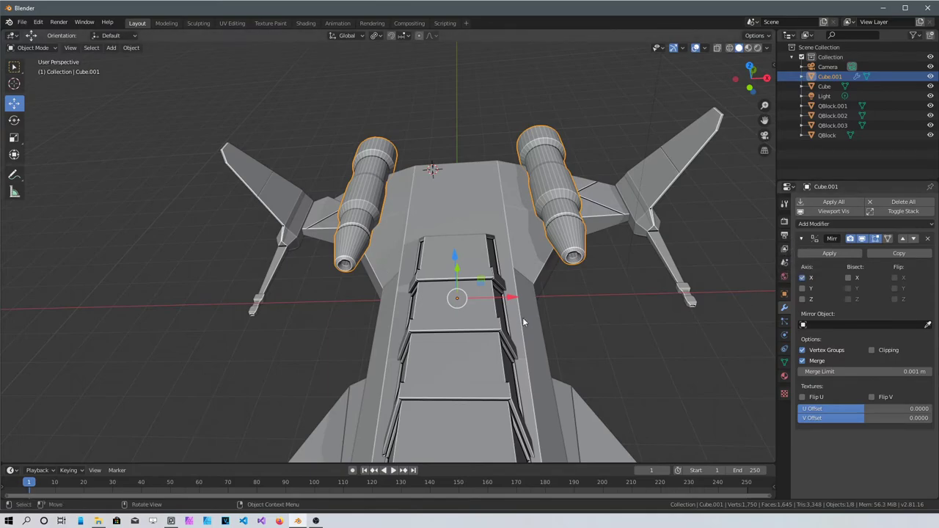
- Draw a QBlocker box from corners in top view on the rear hull between the two engines, and open it in Edit Mode
middle_drag(586, 174, 639, 301)
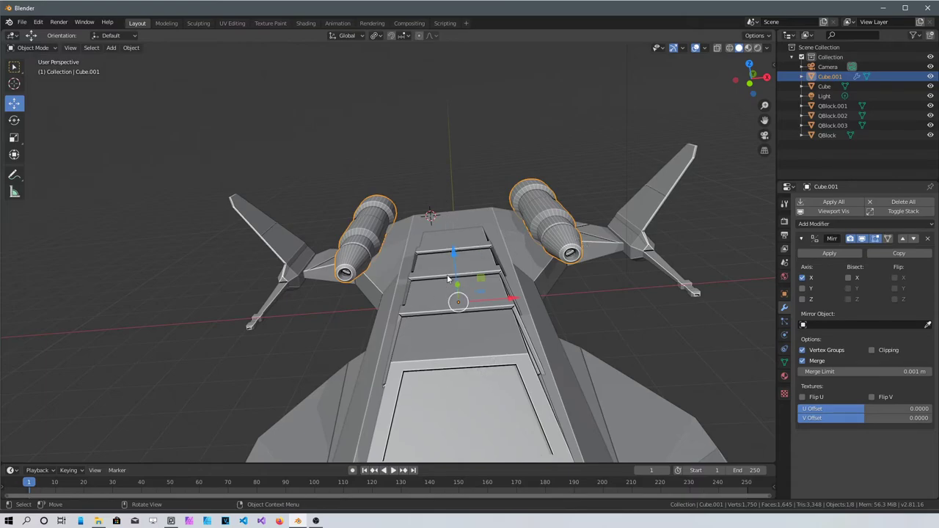
middle_drag(454, 283, 425, 352)
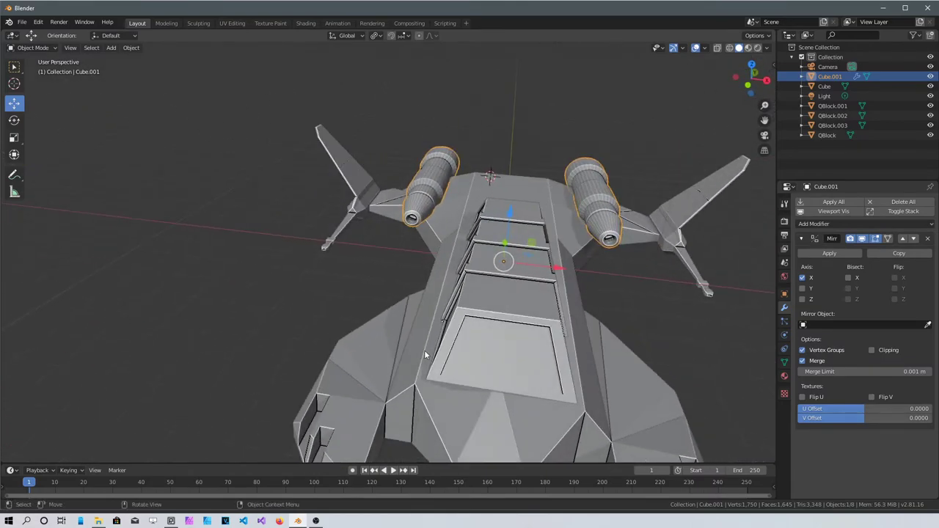
middle_drag(522, 323, 417, 362)
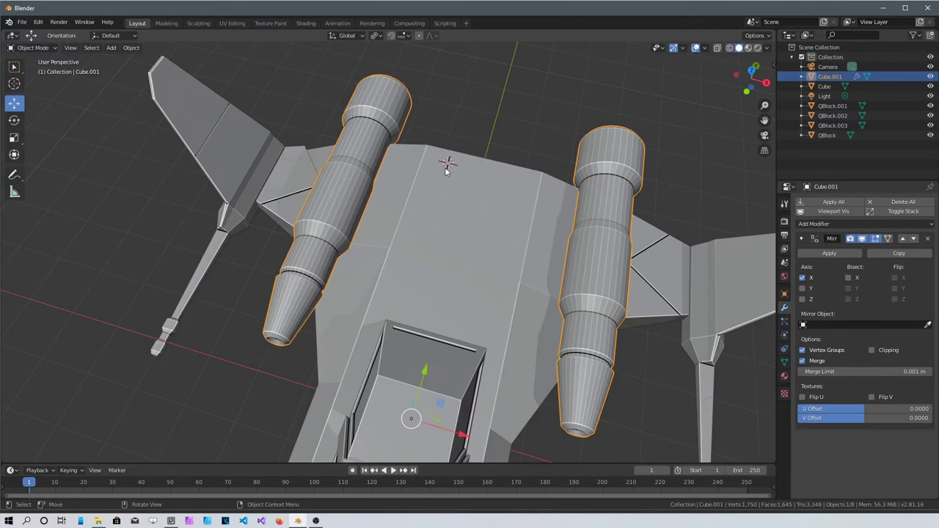
middle_drag(491, 274, 511, 326)
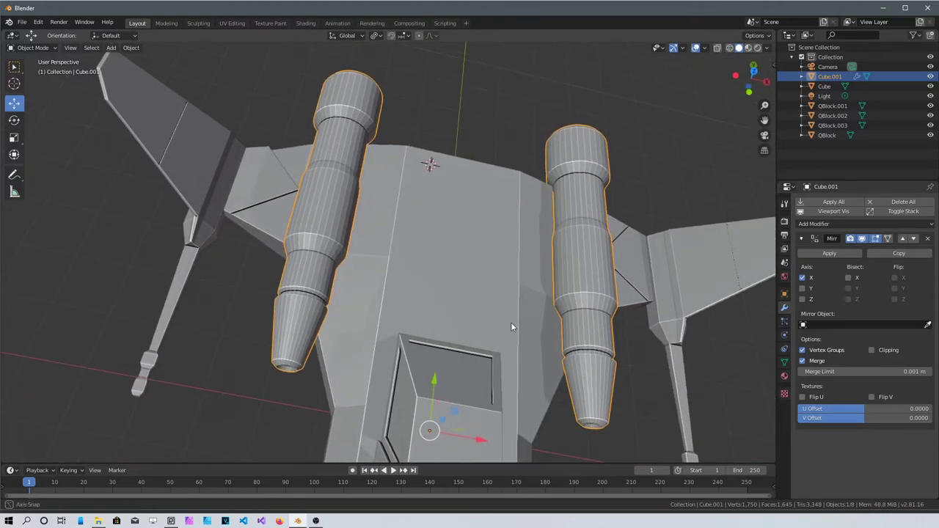
middle_drag(511, 327, 516, 318)
shift+middle_drag(487, 290, 389, 275)
key(shift+a)
mouse_move(388, 271)
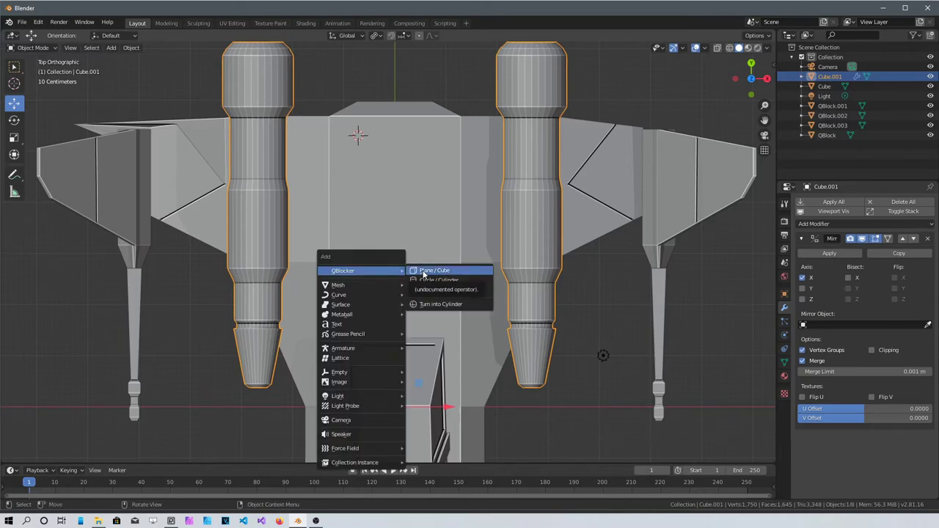
click(424, 274)
mouse_move(339, 120)
mouse_down()
mouse_move(378, 192)
mouse_move(513, 309)
mouse_move(464, 331)
mouse_move(457, 273)
mouse_move(449, 276)
mouse_up()
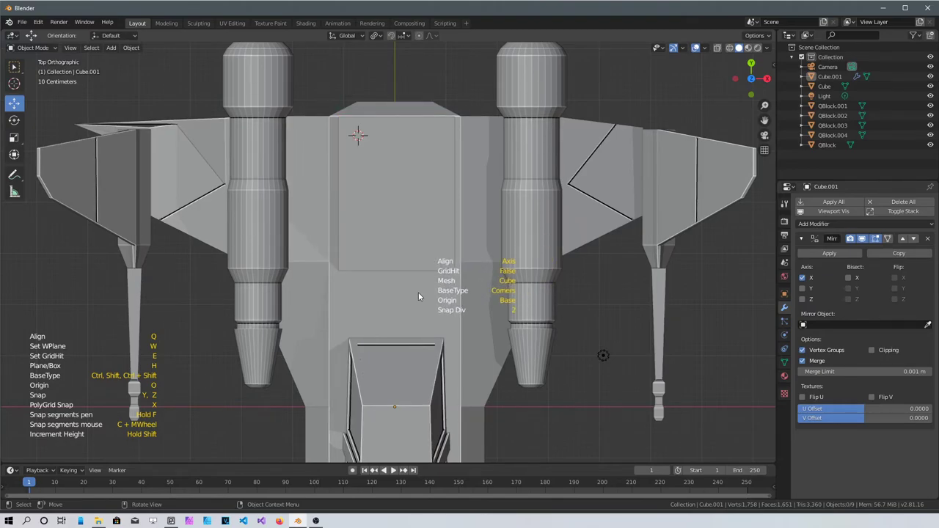
click(486, 304)
middle_drag(411, 250, 424, 311)
key(Tab)
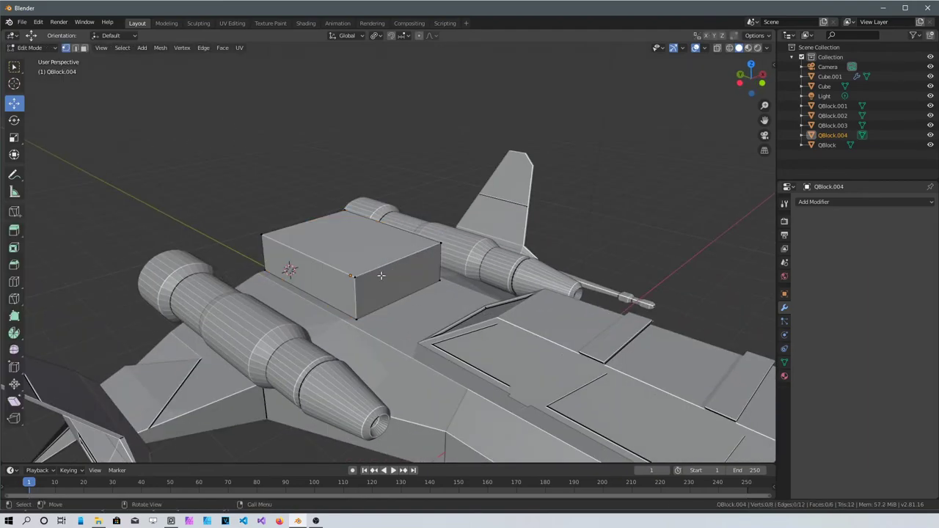
- Try to flatten the new box's front face by scaling it along Z to about 0.29
key(3)
click(381, 273)
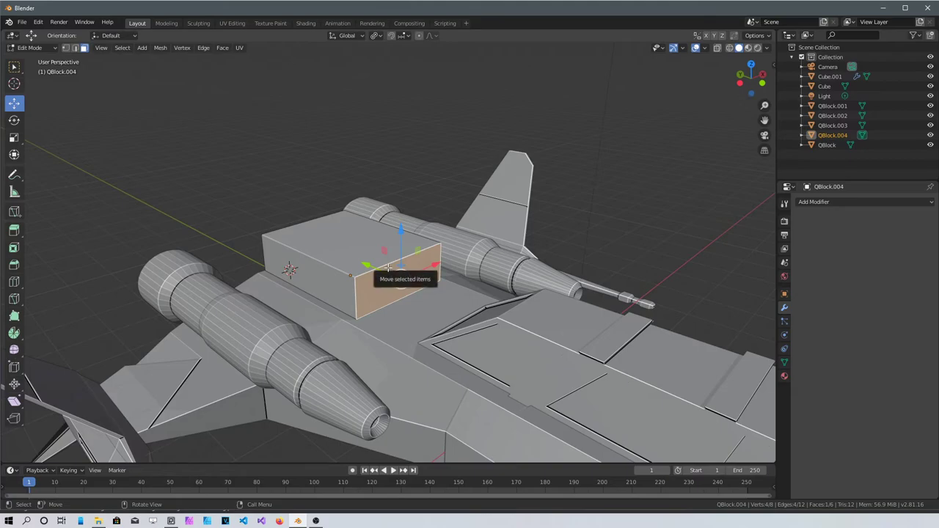
key(s)
key(z)
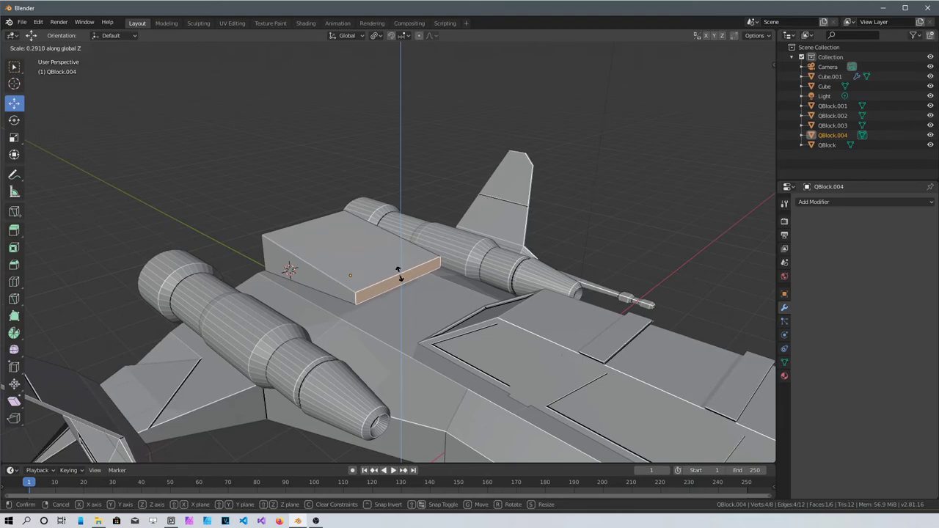
click(400, 276)
right_click(485, 253)
click(669, 168)
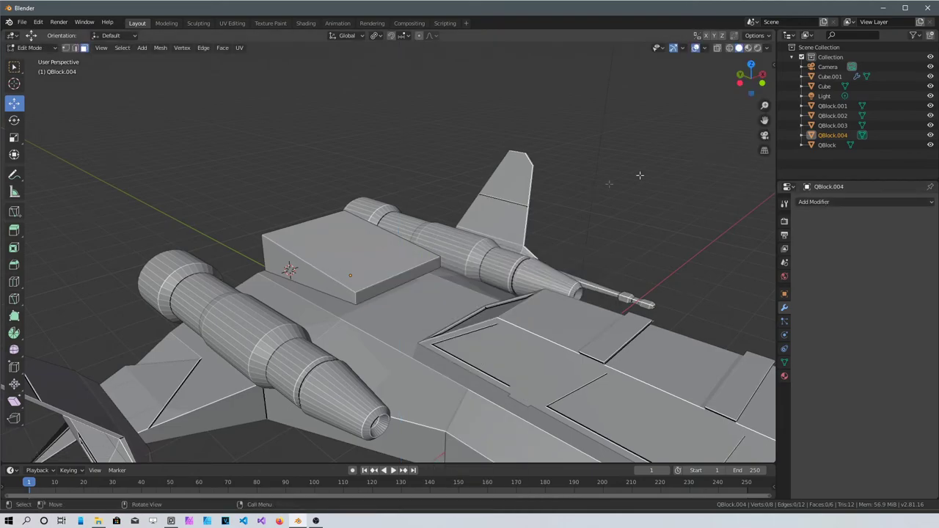
key(ctrl+z)
key(ctrl+z)
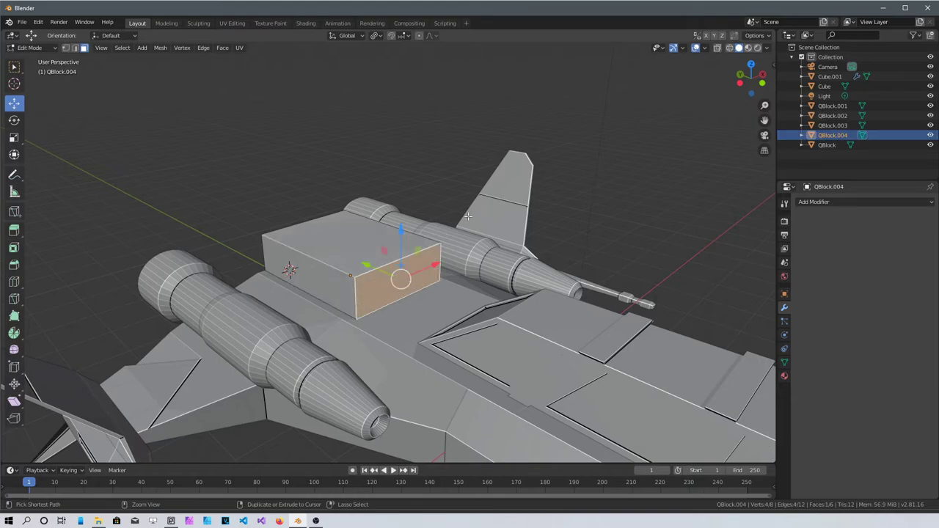
- Lower the box's top front edge along Z so its top slopes down toward the cockpit
key(2)
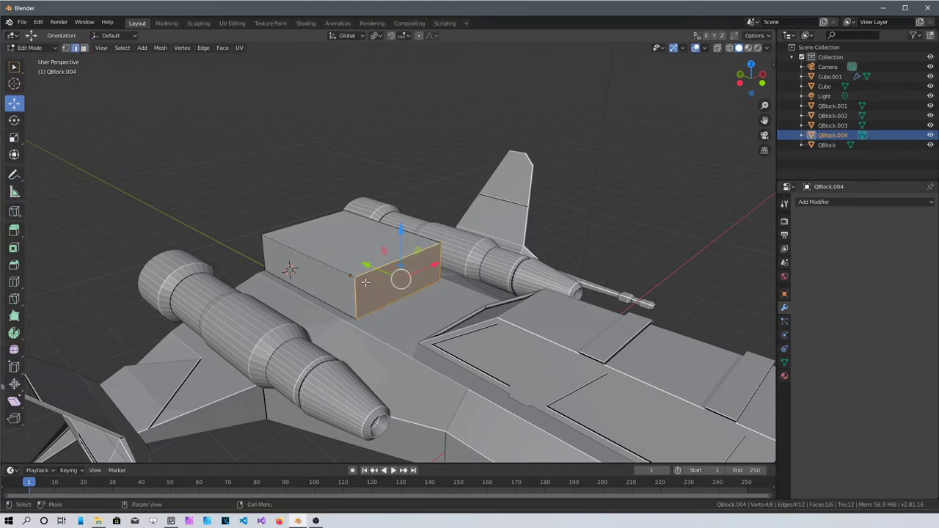
click(364, 275)
drag(402, 211, 403, 228)
- Bevel the box's two long upper side edges with 3 segments
middle_drag(403, 228, 660, 264)
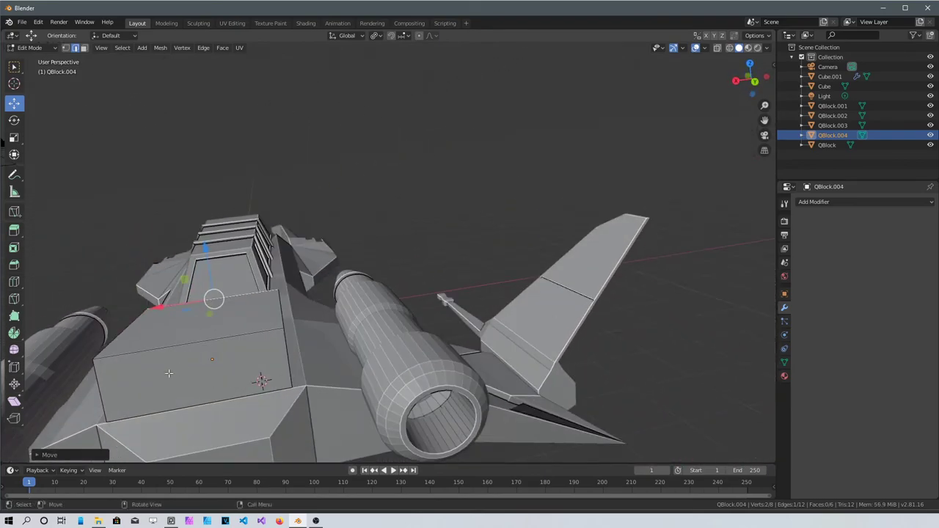
middle_drag(162, 372, 547, 259)
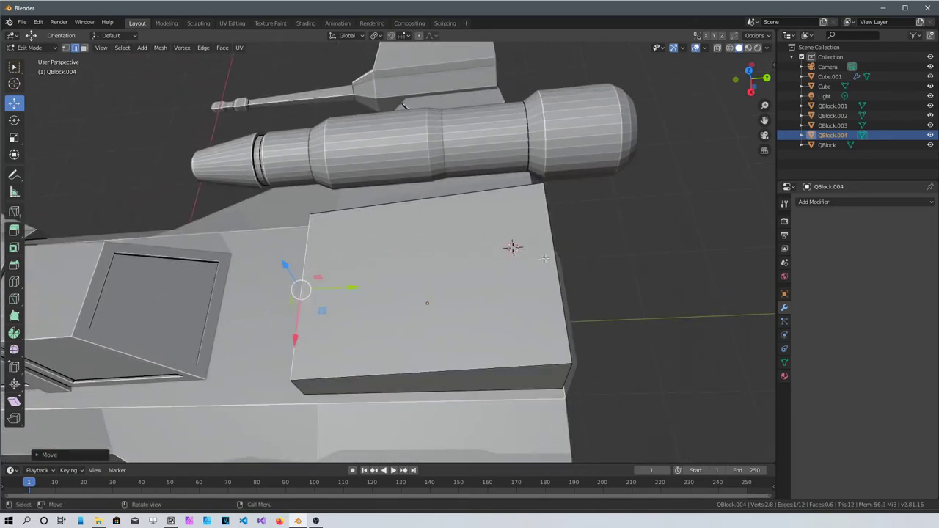
click(460, 197)
shift+click(459, 365)
middle_drag(460, 365, 581, 268)
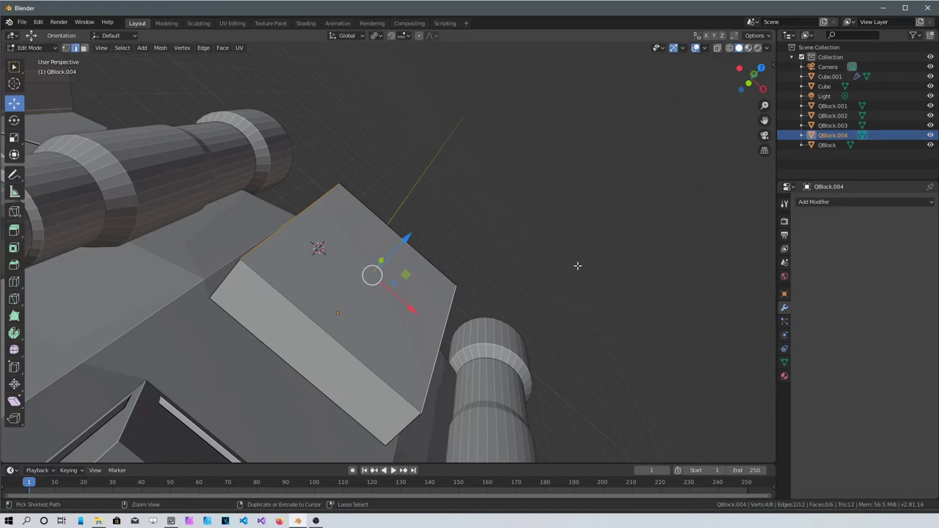
key(ctrl+b)
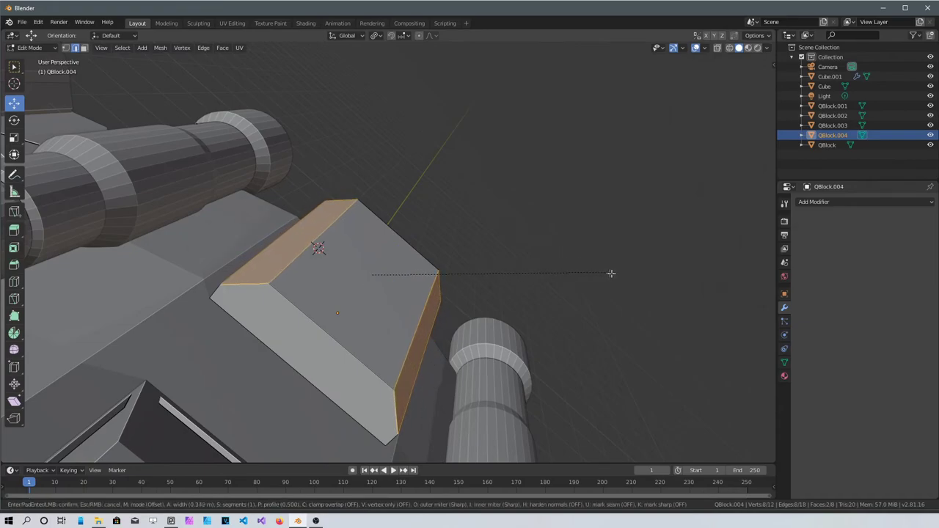
scroll(615, 273, up, 2)
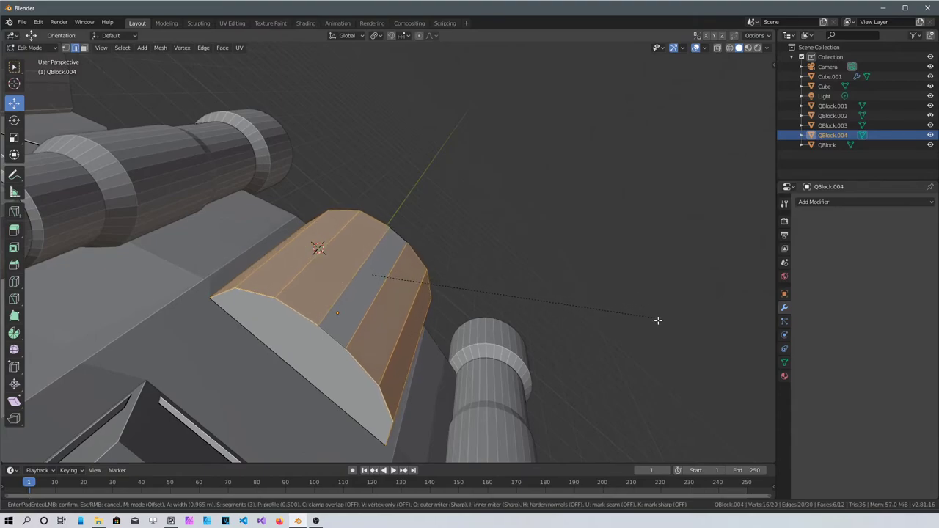
click(611, 311)
- Narrow the front face of the beveled box by scaling it along X to about 0.66
middle_drag(449, 368, 418, 349)
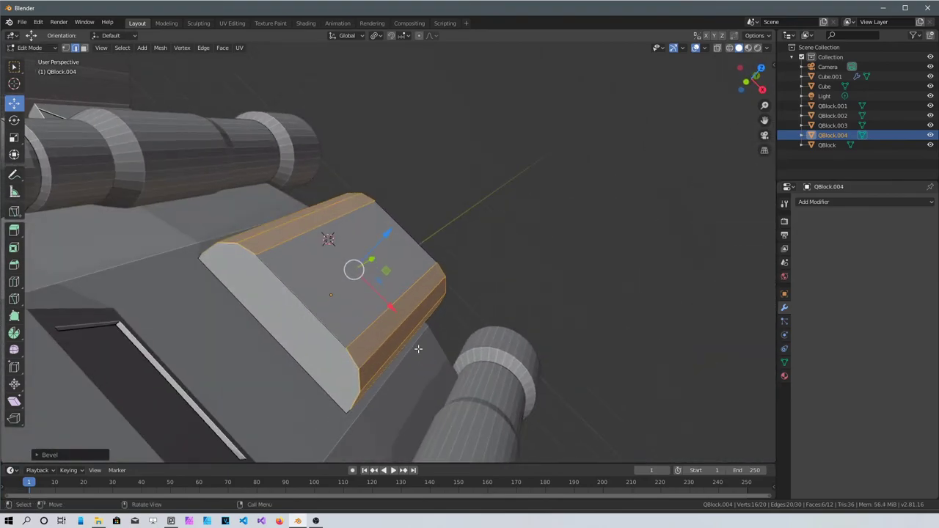
middle_drag(360, 306, 524, 377)
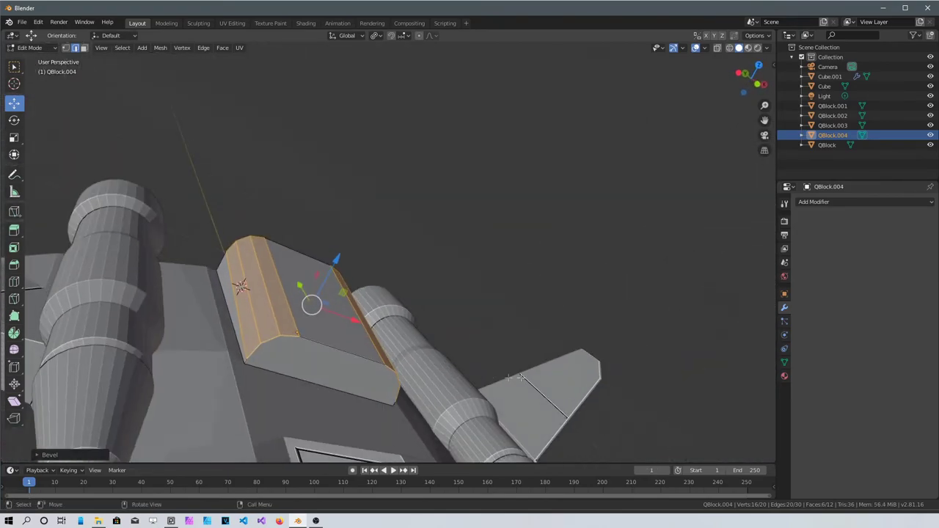
click(310, 363)
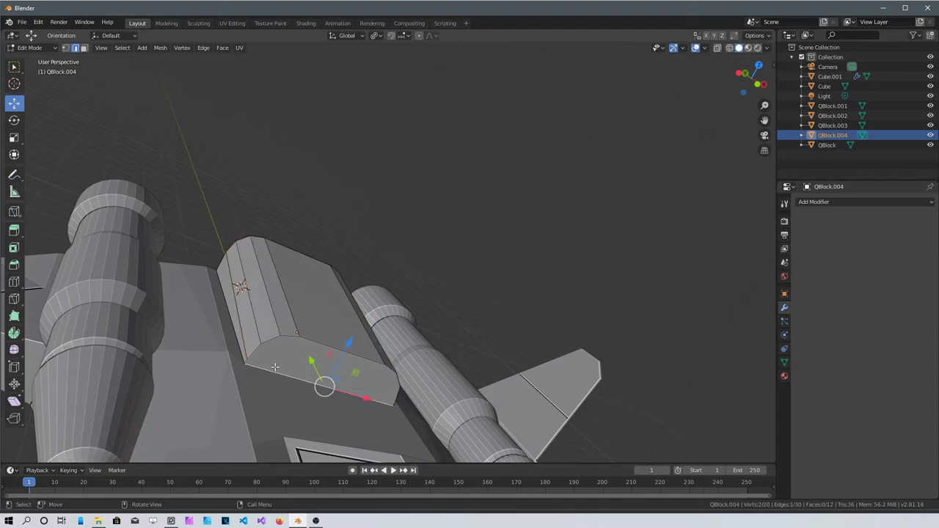
key(3)
click(386, 380)
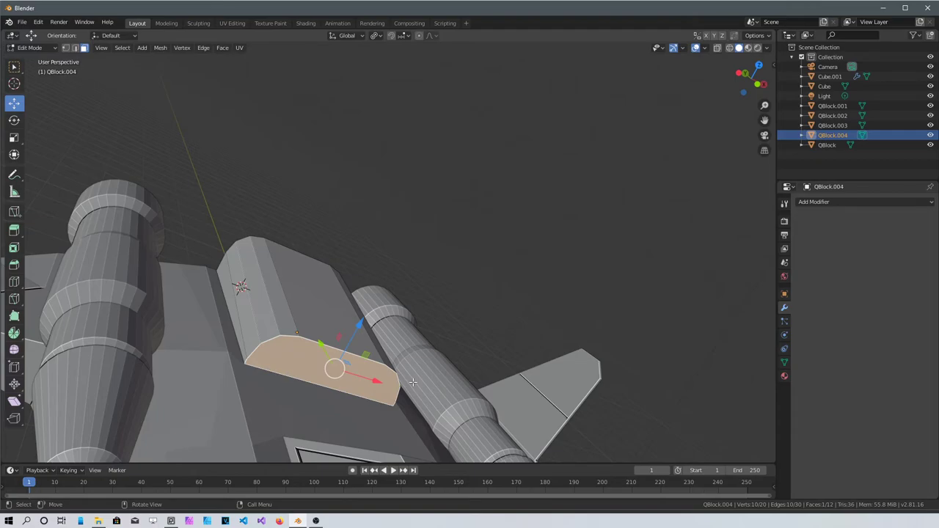
key(s)
key(x)
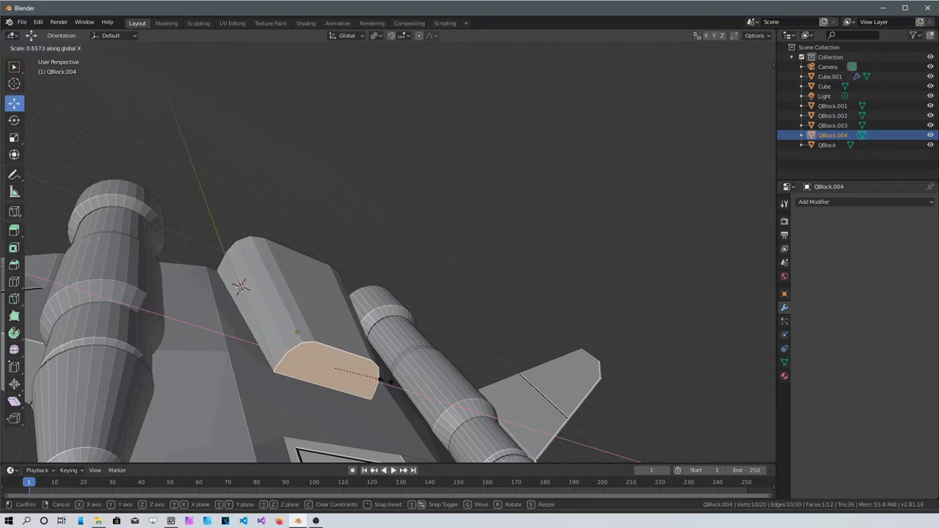
click(383, 382)
- Extrude the box's front face slightly forward and scale it down uniformly to form a chamfered lip
middle_drag(353, 283, 169, 323)
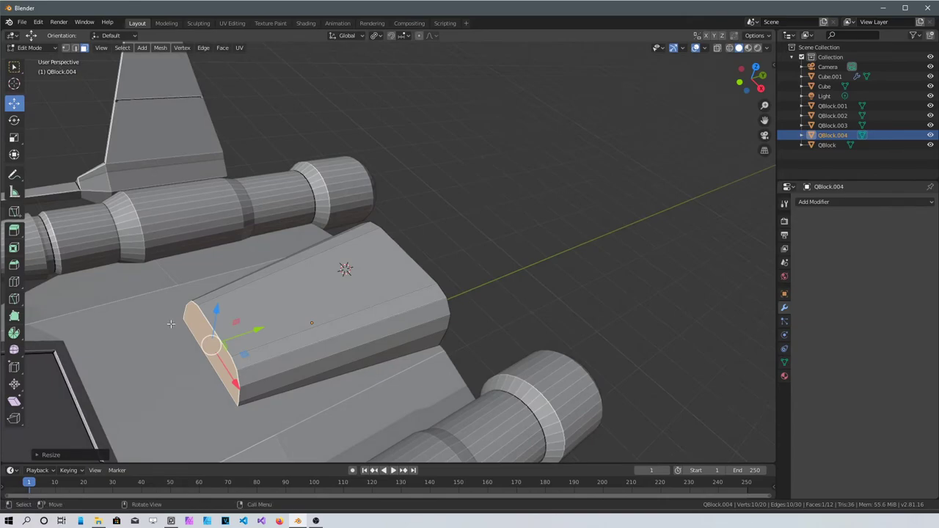
key(e)
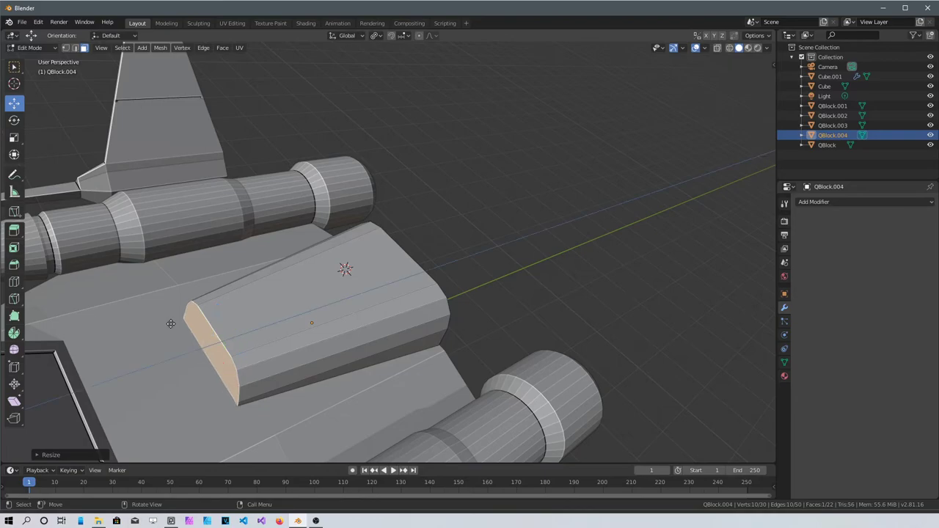
click(166, 323)
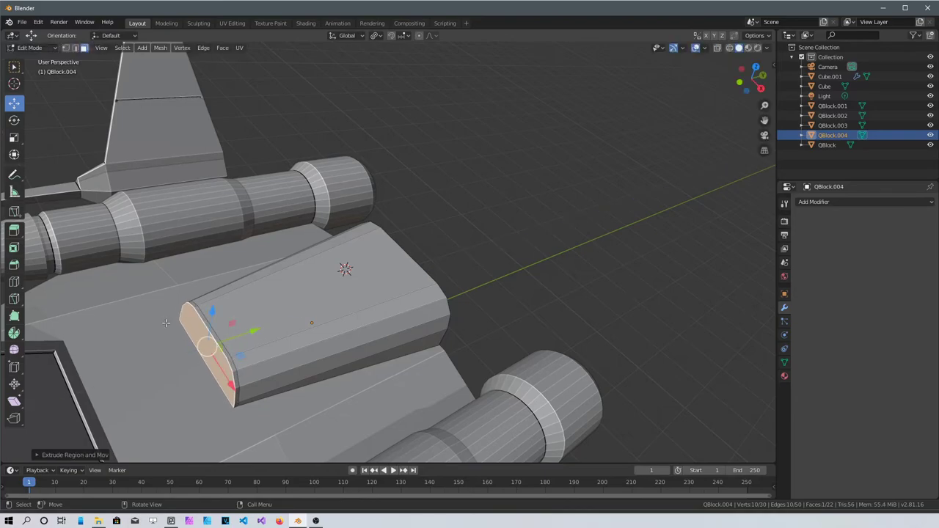
key(s)
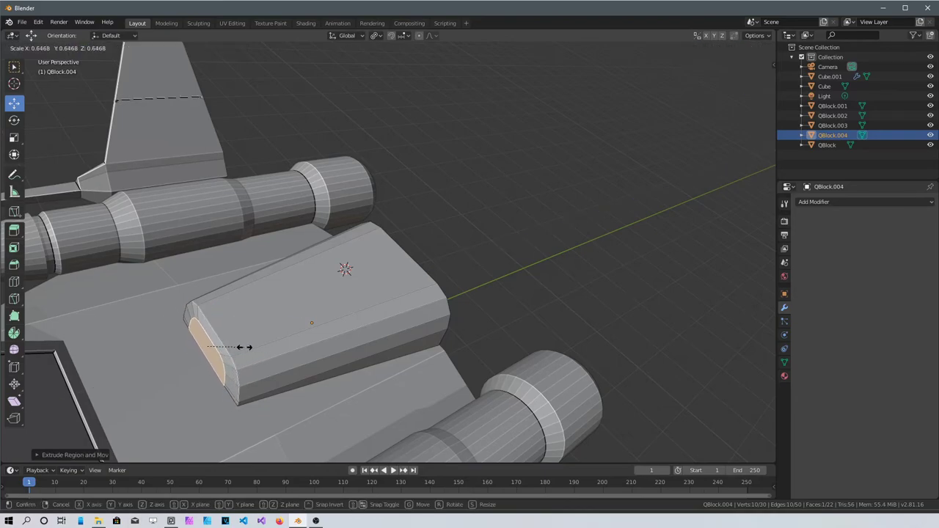
click(256, 354)
- Extrude the front face forward once more and shrink it slightly to add a second tapered ring
middle_drag(170, 384, 281, 383)
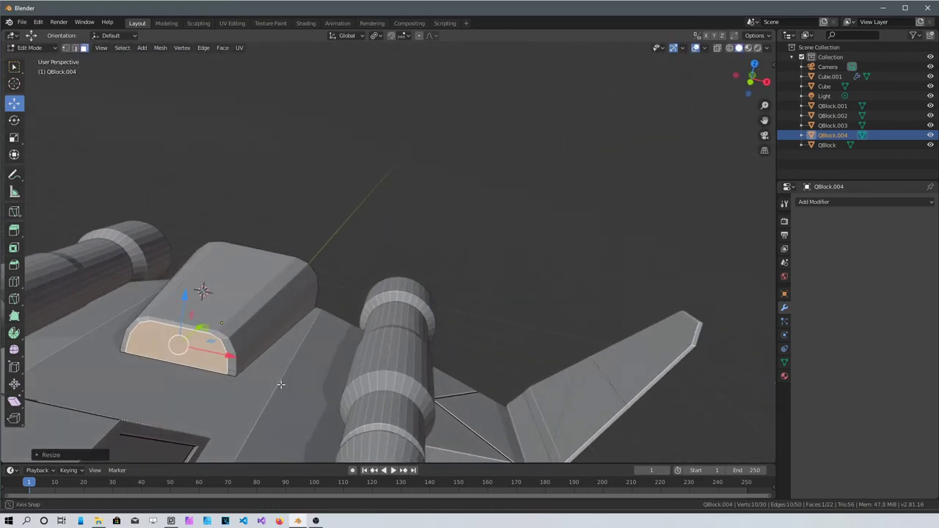
key(e)
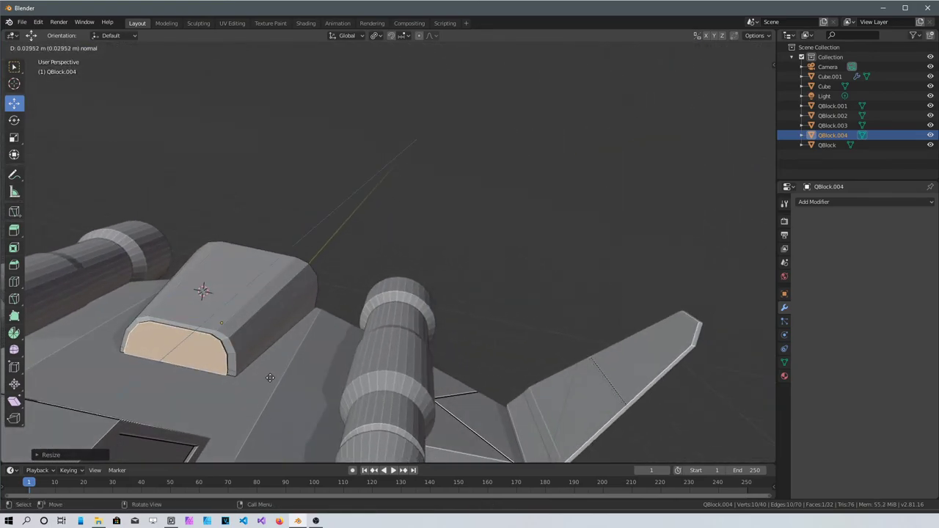
click(260, 381)
key(s)
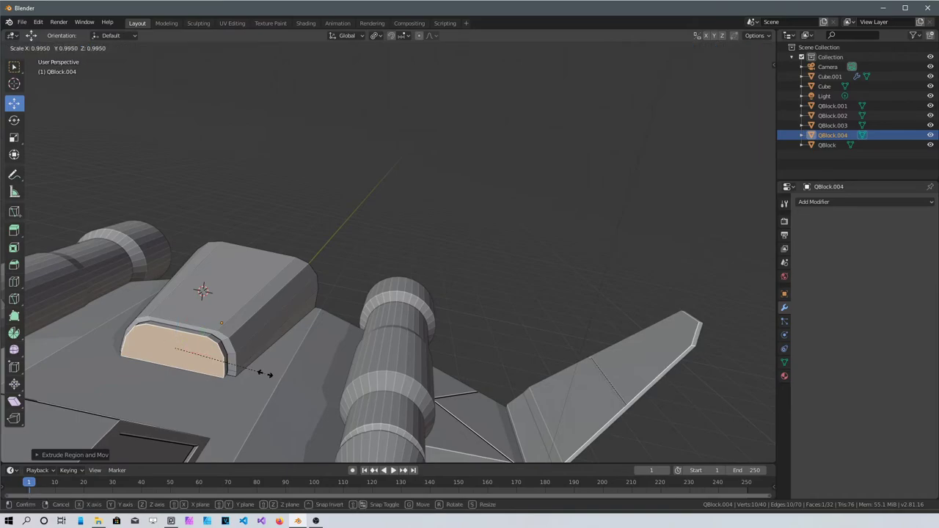
click(254, 370)
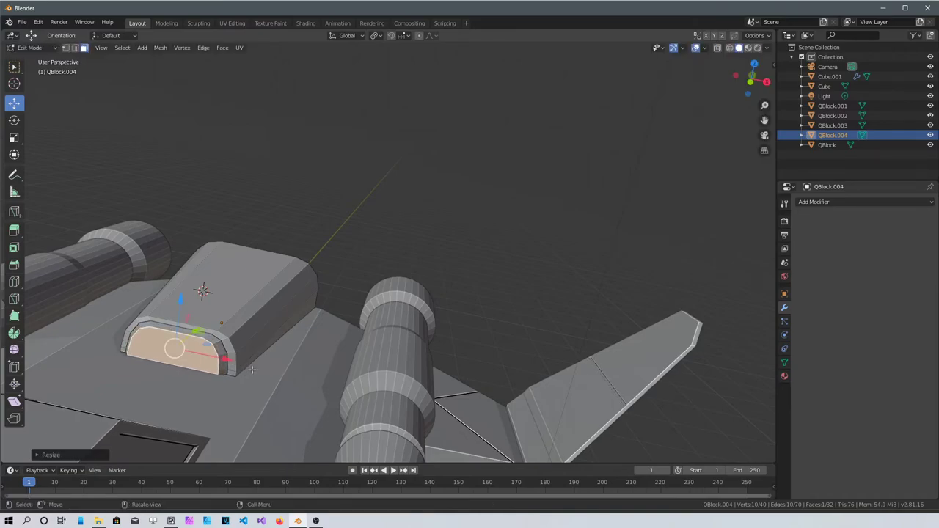
- Extrude the front face by a tiny amount and scale it down to leave a rim around the intake opening
key(e)
click(250, 367)
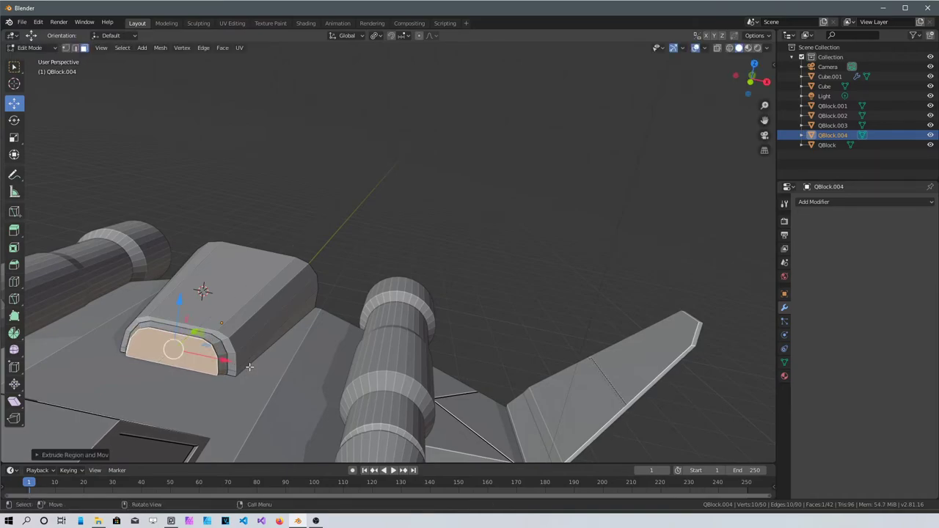
key(s)
click(229, 359)
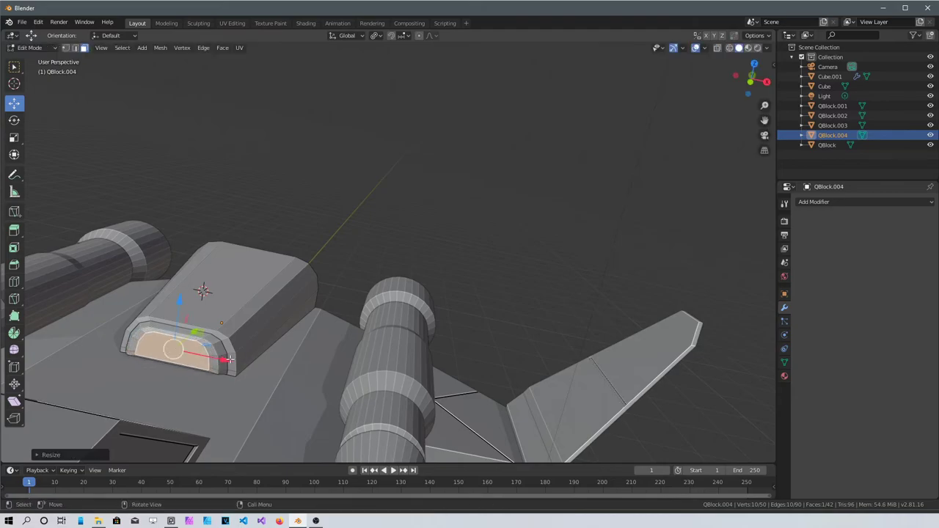
- Extrude the inner front face into the box to hollow the intake, and delete that end face
key(e)
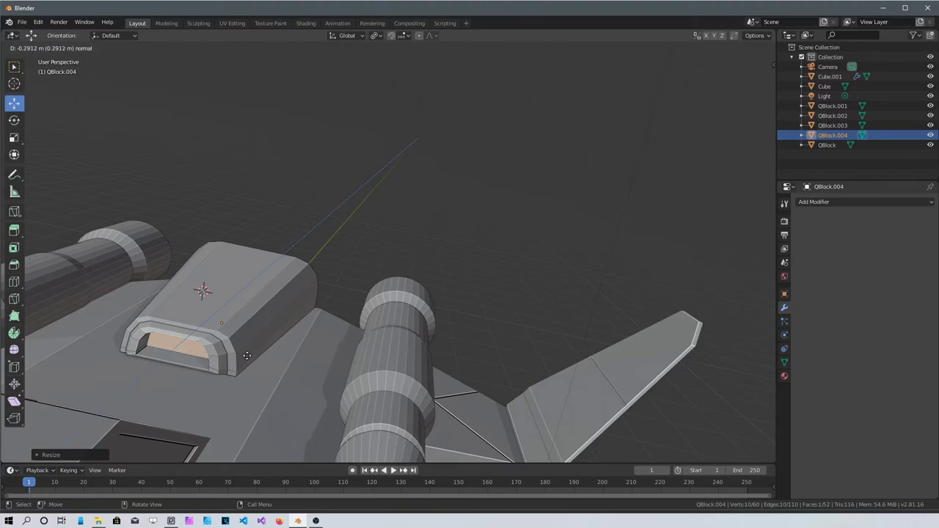
click(260, 347)
middle_drag(260, 347, 272, 331)
key(x)
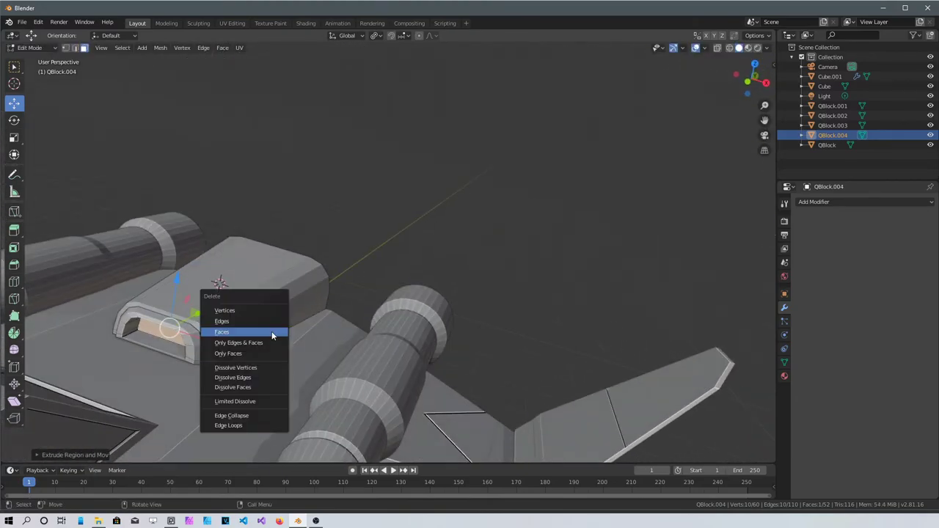
click(259, 330)
- Extrude the box's rear face slightly outward and scale it down twice, the second time to about 0.80
middle_drag(259, 330, 340, 341)
click(372, 288)
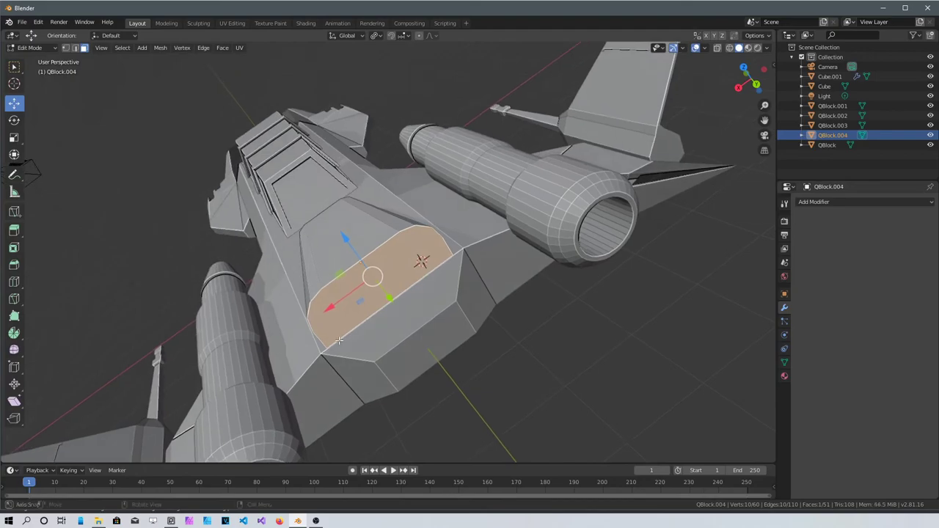
key(e)
click(430, 323)
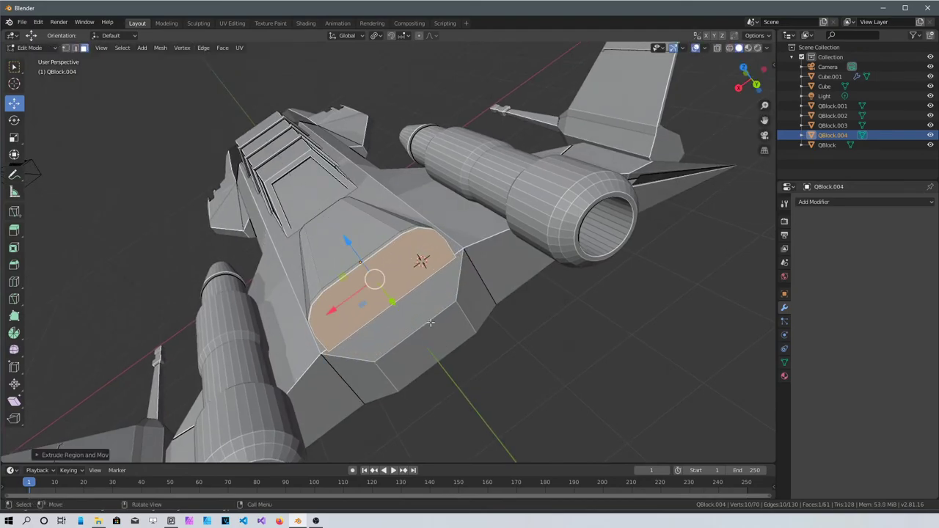
key(s)
click(459, 320)
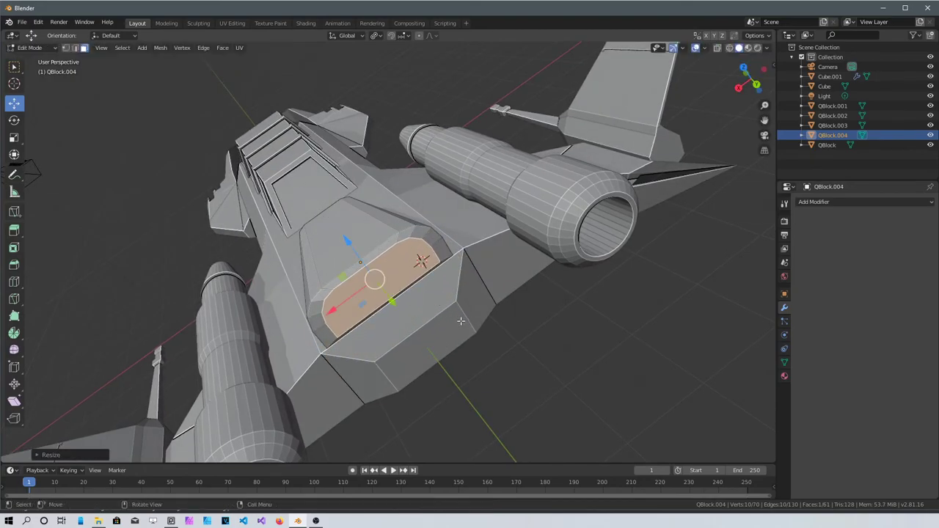
key(s)
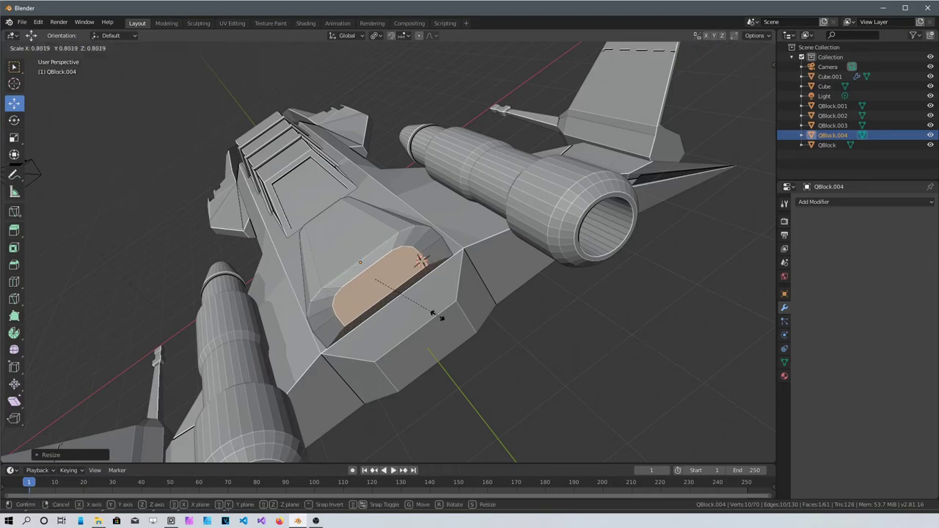
click(442, 317)
- Extrude the reduced rear face inward to recess the exhaust opening, and delete that end face
key(e)
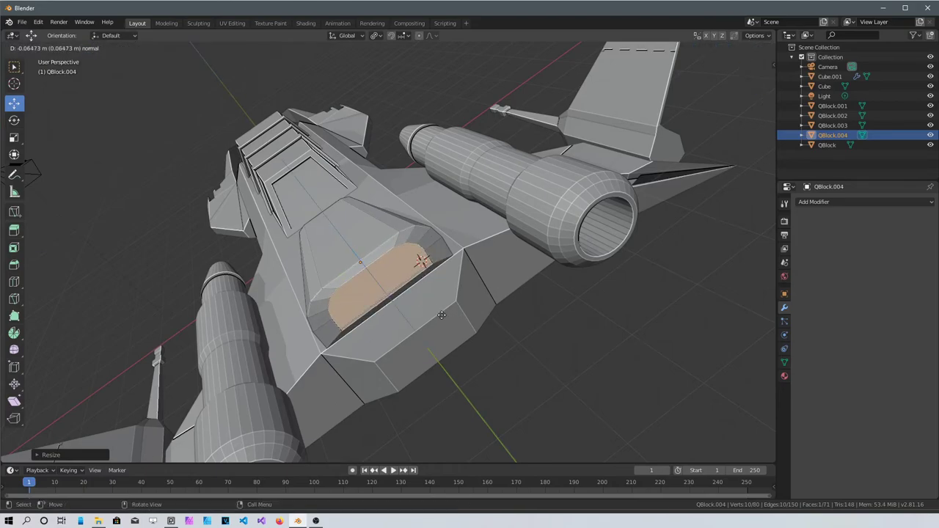
click(428, 315)
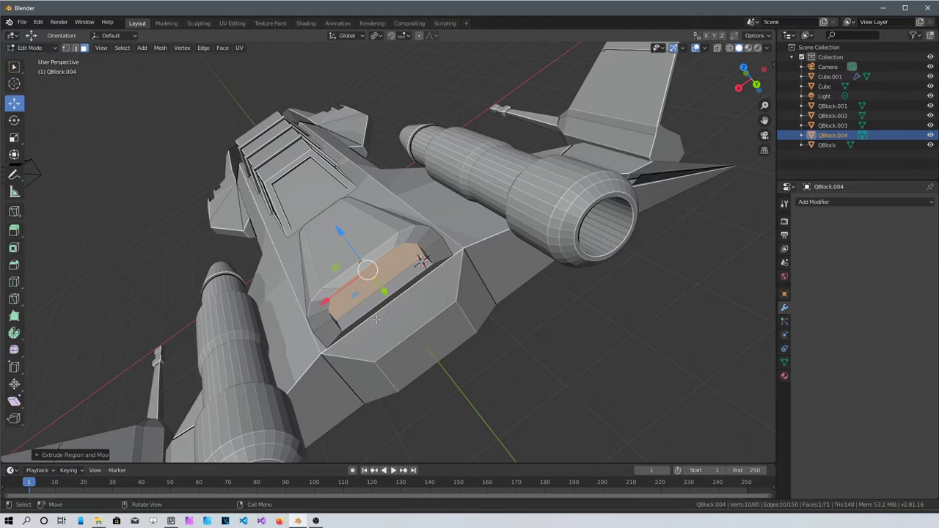
key(x)
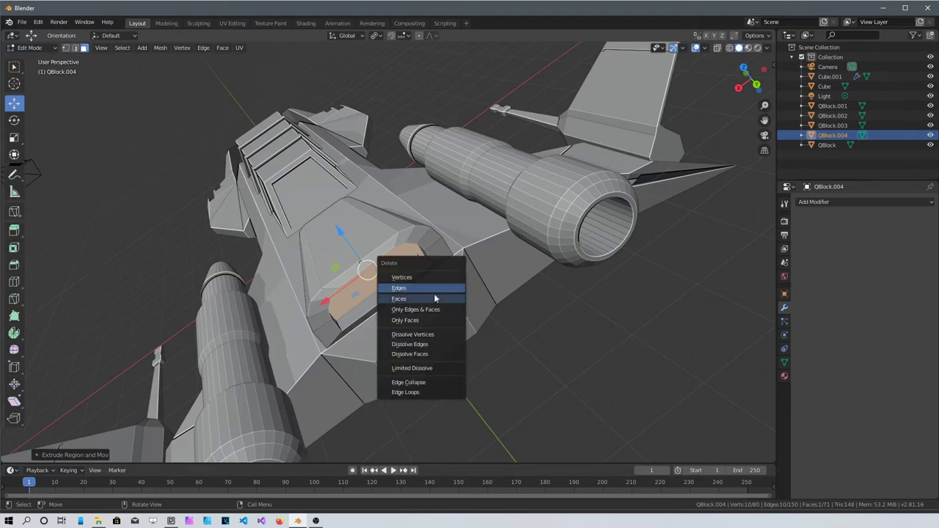
click(433, 299)
- Delete the face inside the box seen through the rear opening
middle_drag(314, 316, 340, 290)
click(373, 292)
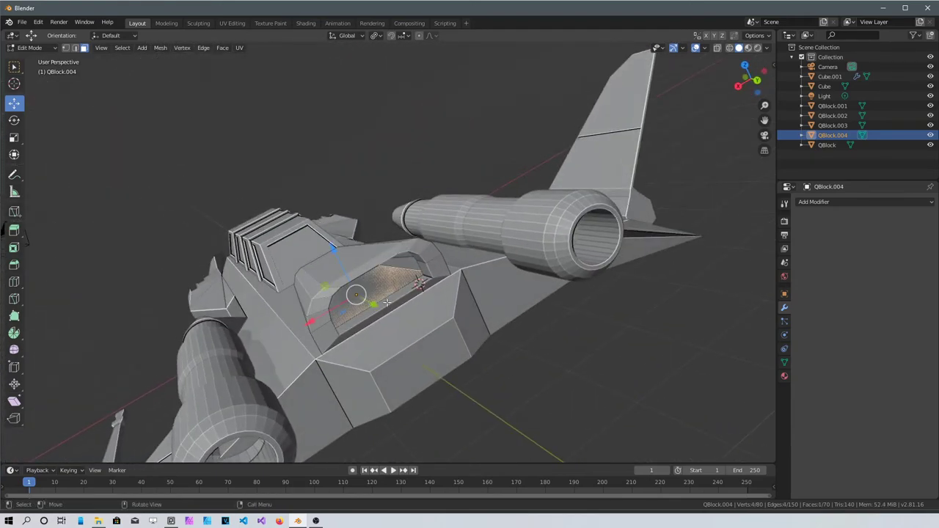
key(x)
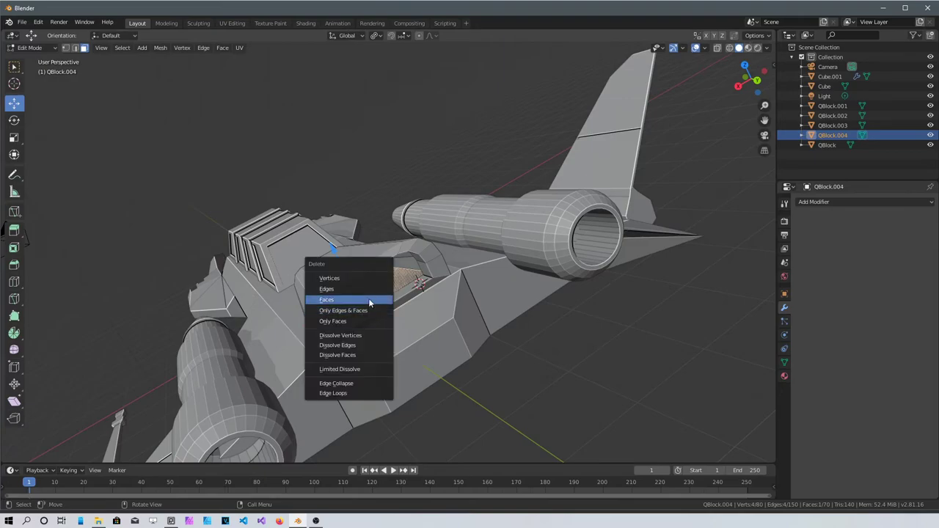
click(373, 298)
- In top view, knife-cut two crossing diagonals bounded by two horizontal lines across the front part of the box's top face
middle_drag(373, 298, 257, 328)
scroll(257, 328, up, 3)
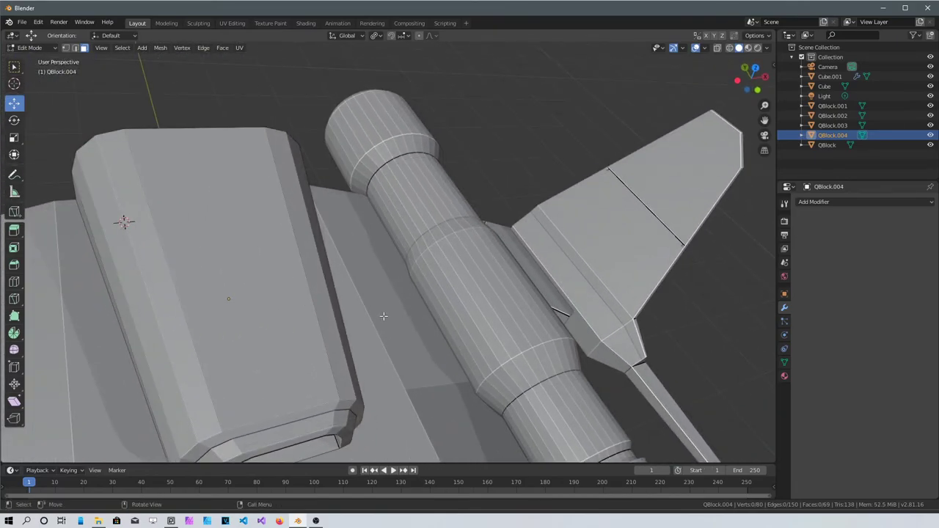
key(KP_7)
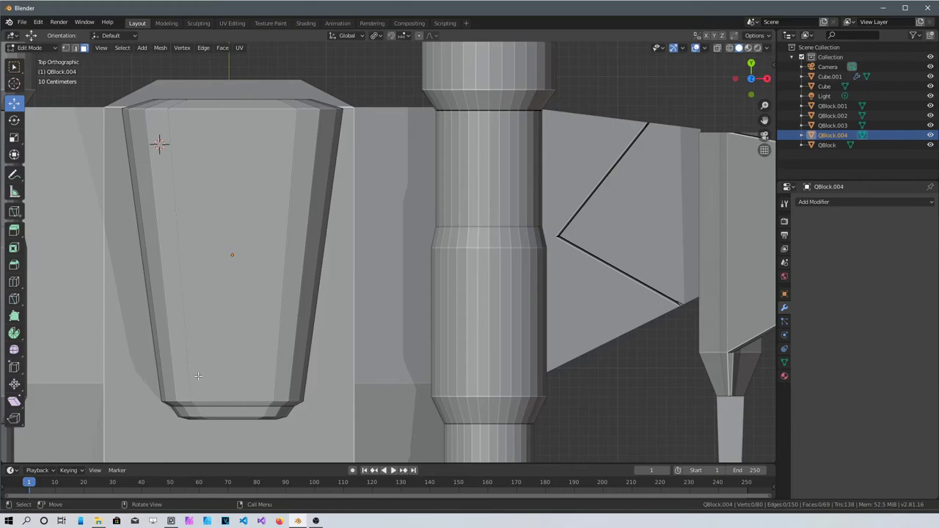
click(216, 354)
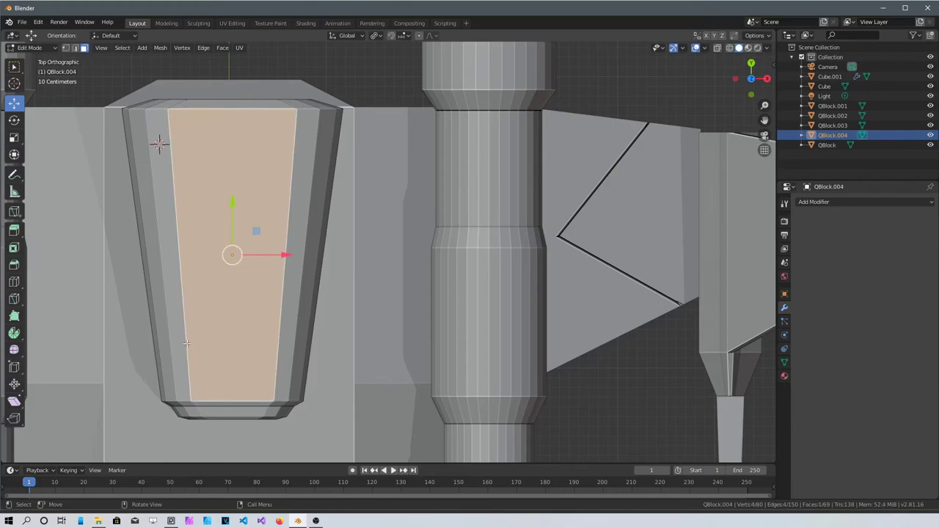
key(k)
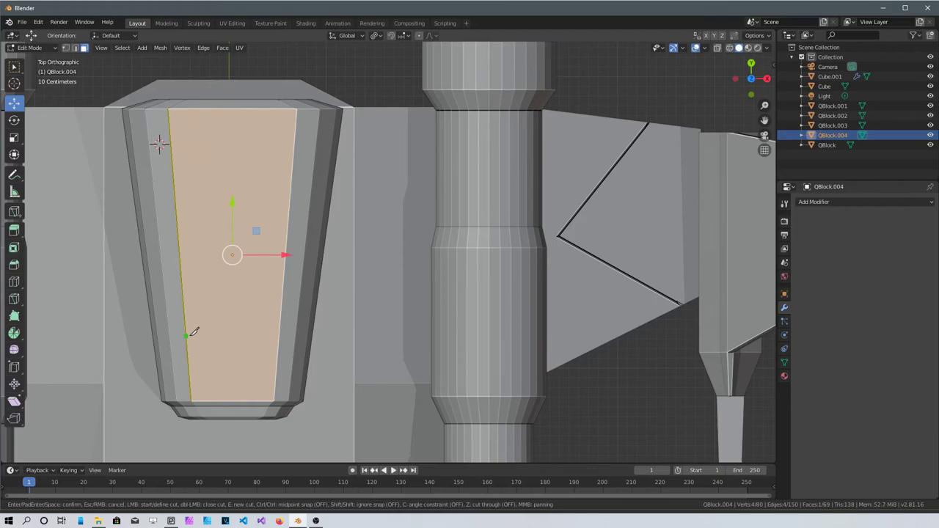
click(189, 335)
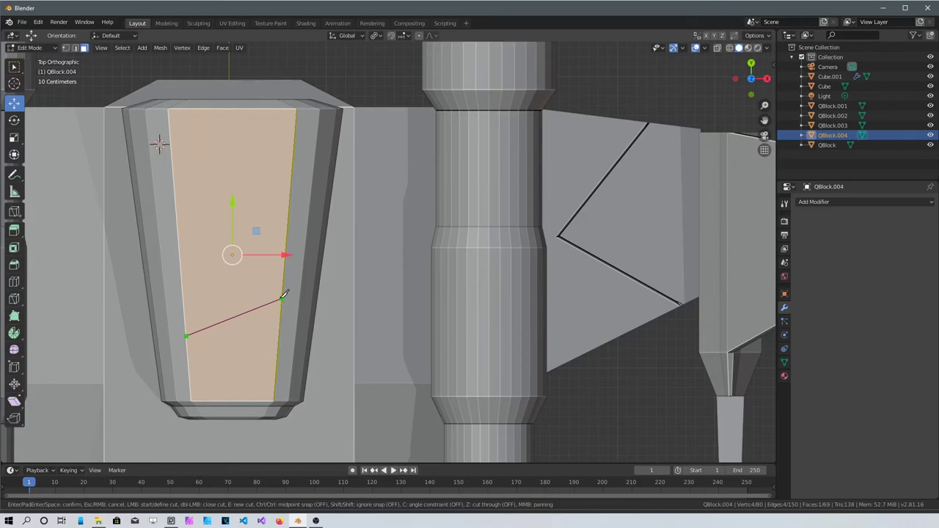
click(282, 297)
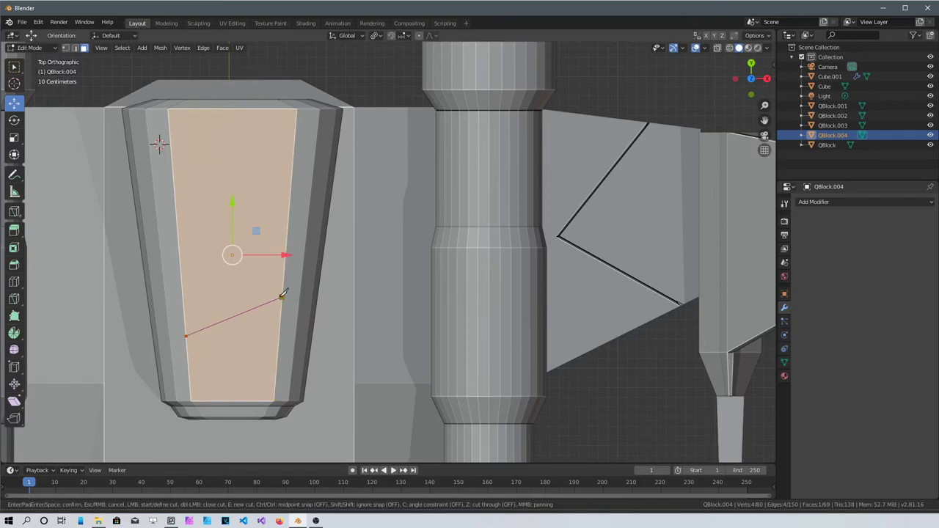
click(183, 297)
click(279, 336)
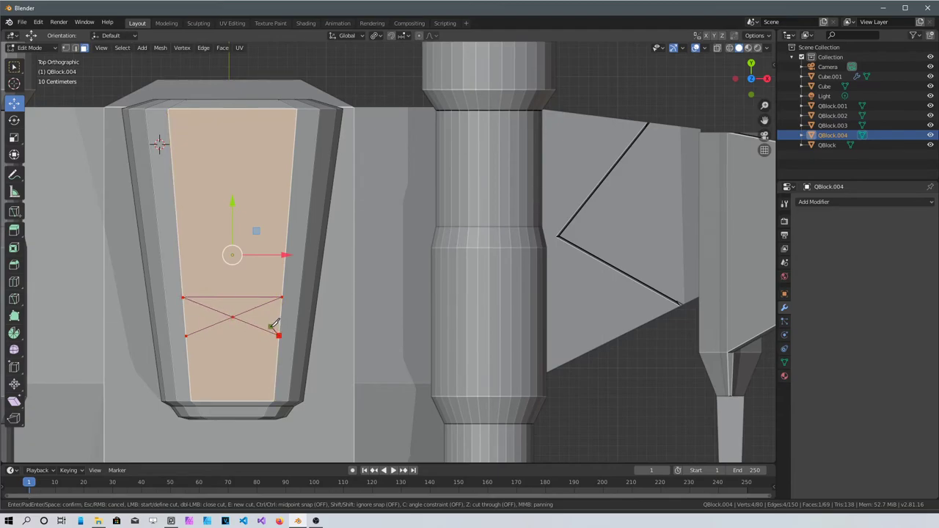
click(187, 335)
key(Return)
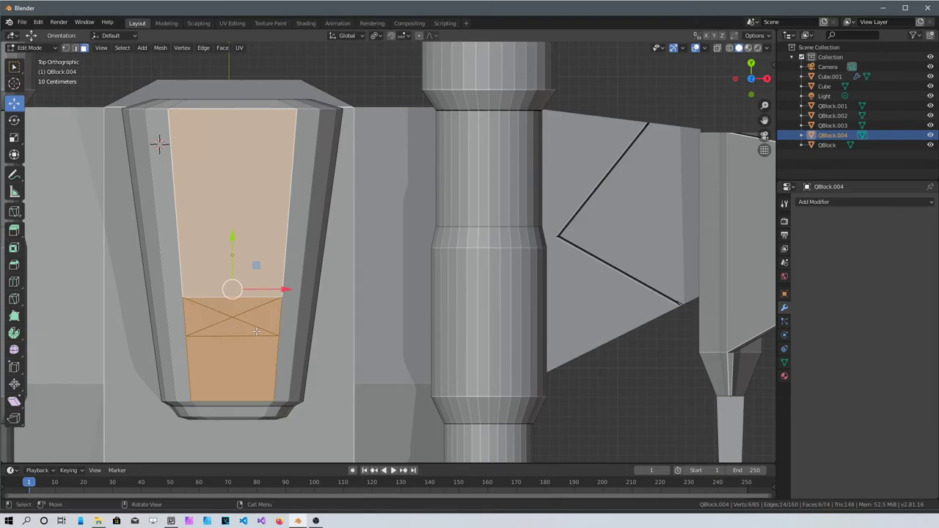
- Bevel the crossing diagonal edges on the front part of the box's top face about 0.0055 m wide with 3 segments
key(2)
click(256, 330)
shift+click(248, 316)
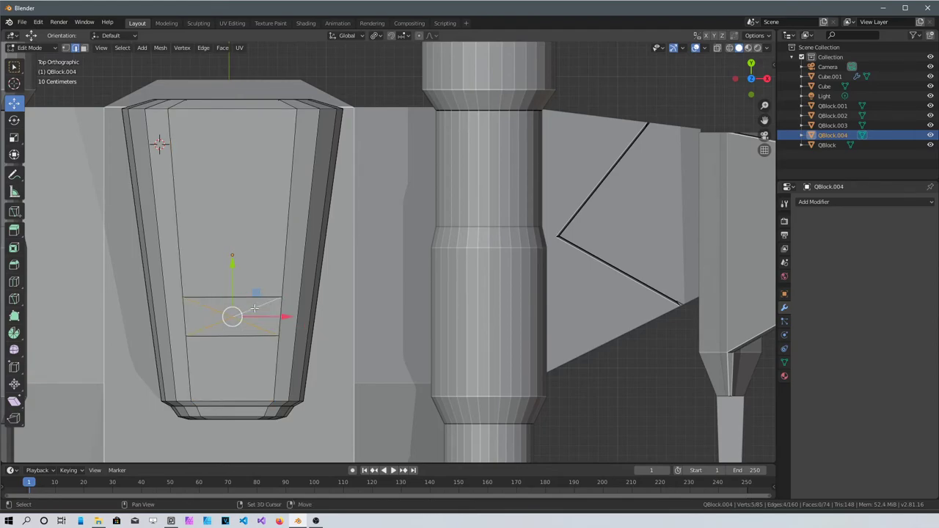
key(ctrl+b)
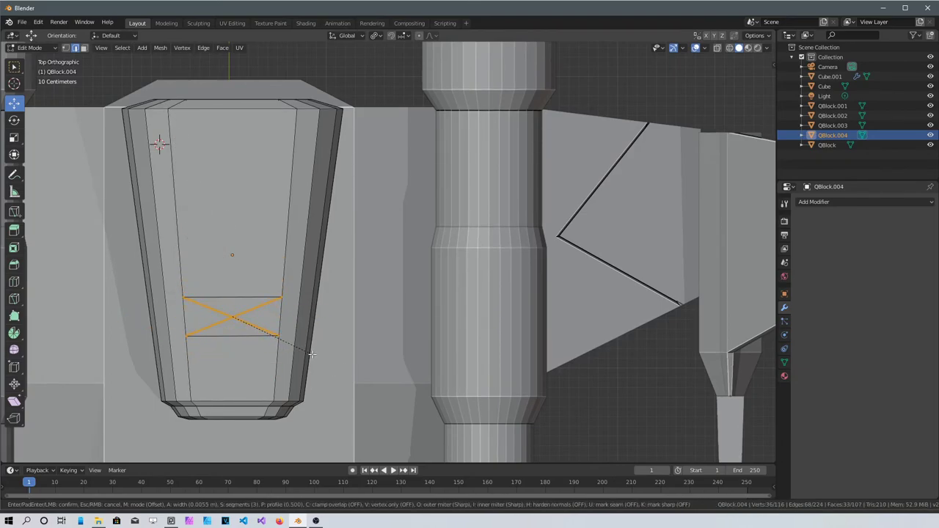
click(312, 354)
- Extrude the bevelled diagonal strips inward to sink an X-shaped groove into the box's top face
middle_drag(297, 357, 363, 215)
scroll(210, 345, up, 4)
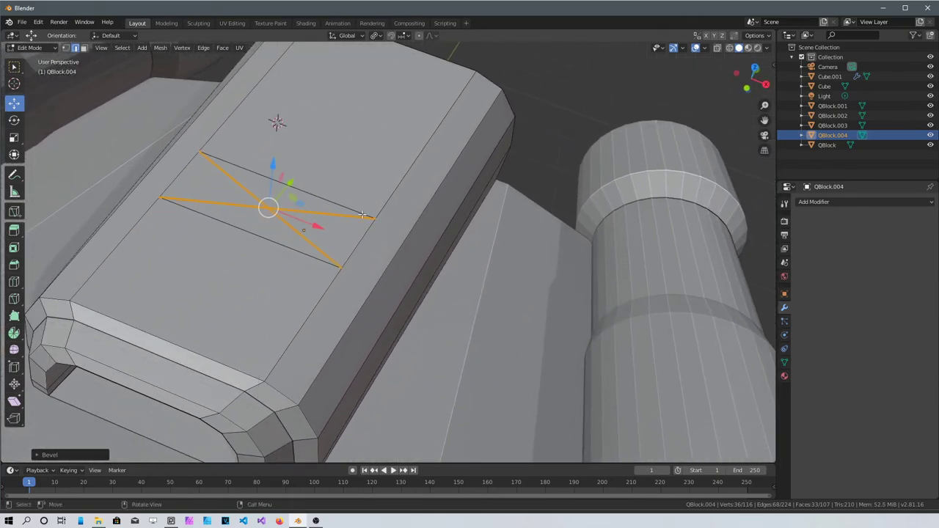
key(e)
click(360, 219)
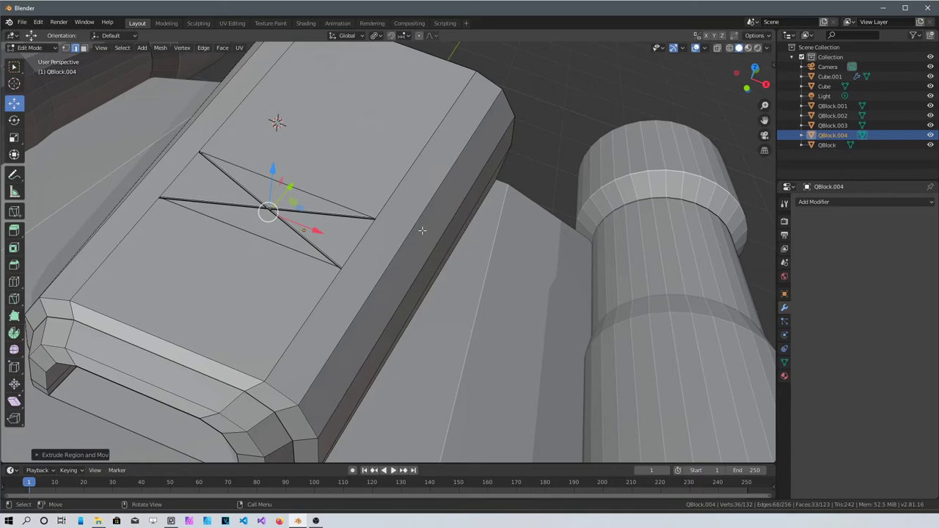
middle_drag(438, 223, 383, 280)
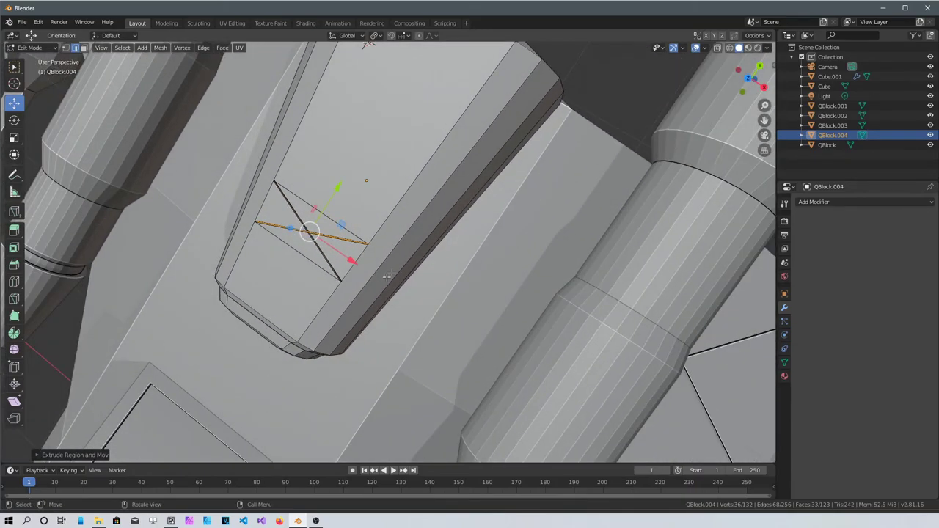
click(562, 86)
middle_drag(562, 86, 448, 230)
scroll(483, 141, down, 3)
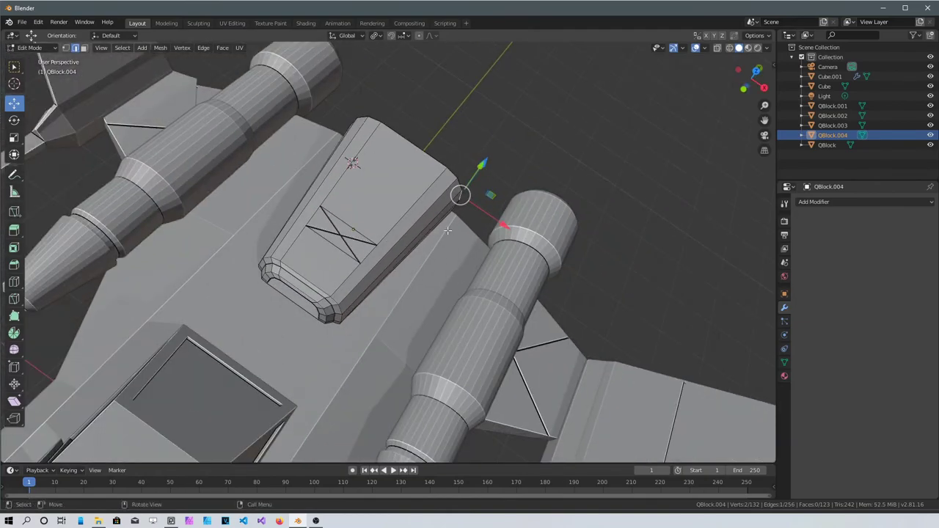
middle_drag(413, 240, 371, 229)
scroll(366, 226, up, 3)
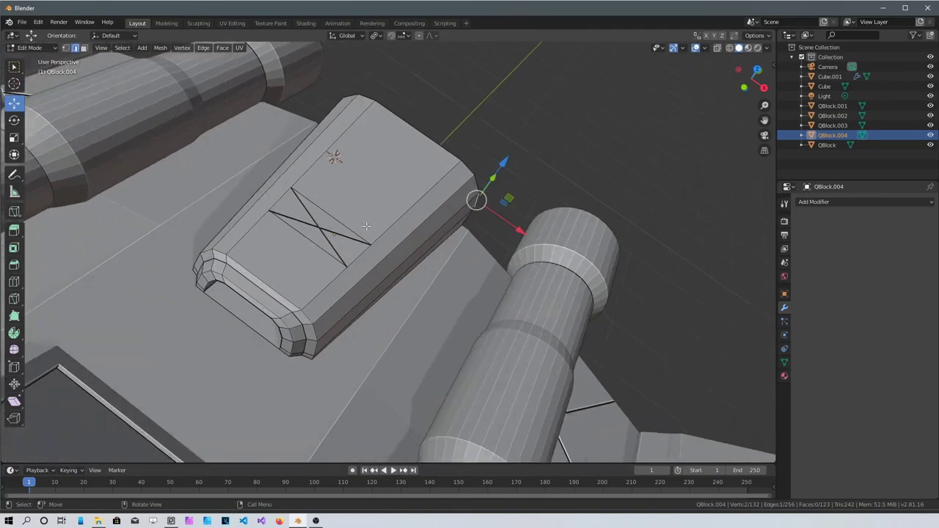
scroll(366, 226, up, 5)
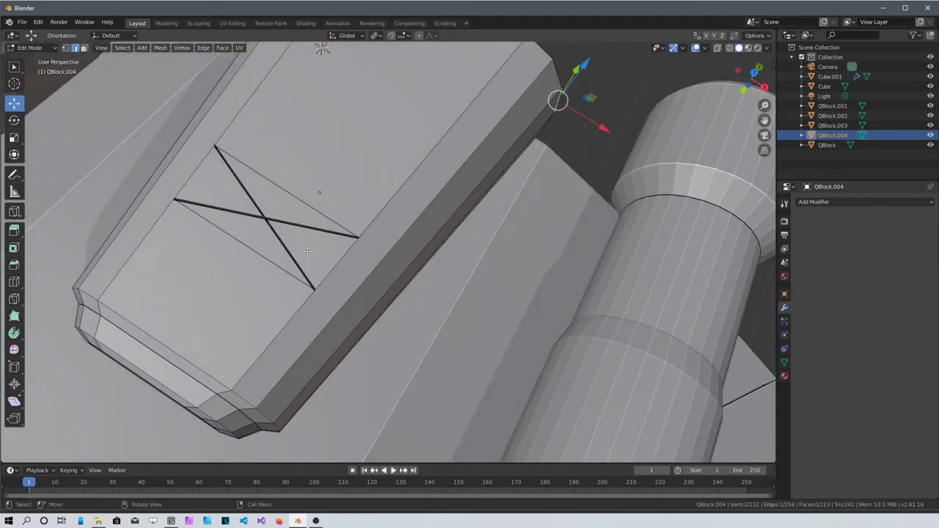
- Extrude the two side triangles of the X pattern outward about 0.018 m and scale the raised faces slightly
scroll(306, 251, down, 3)
key(3)
click(316, 247)
shift+click(242, 175)
middle_drag(242, 175, 384, 207)
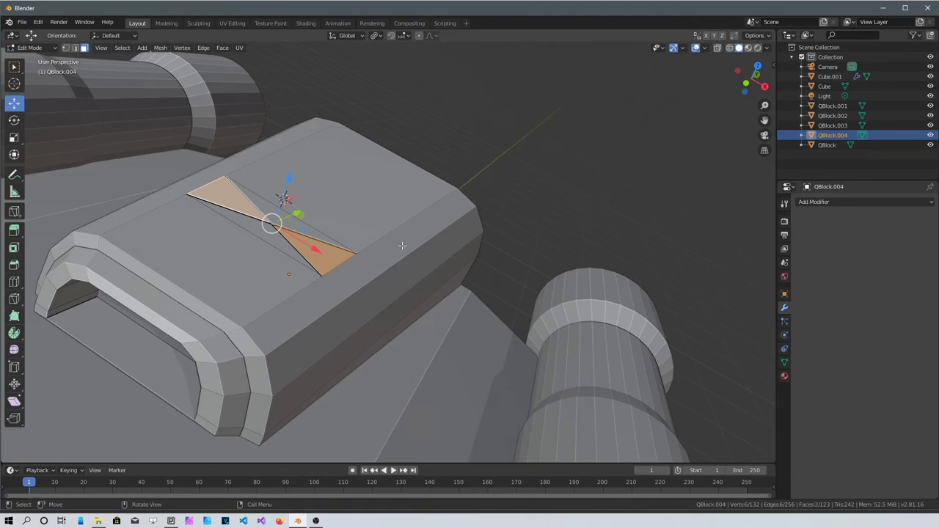
key(e)
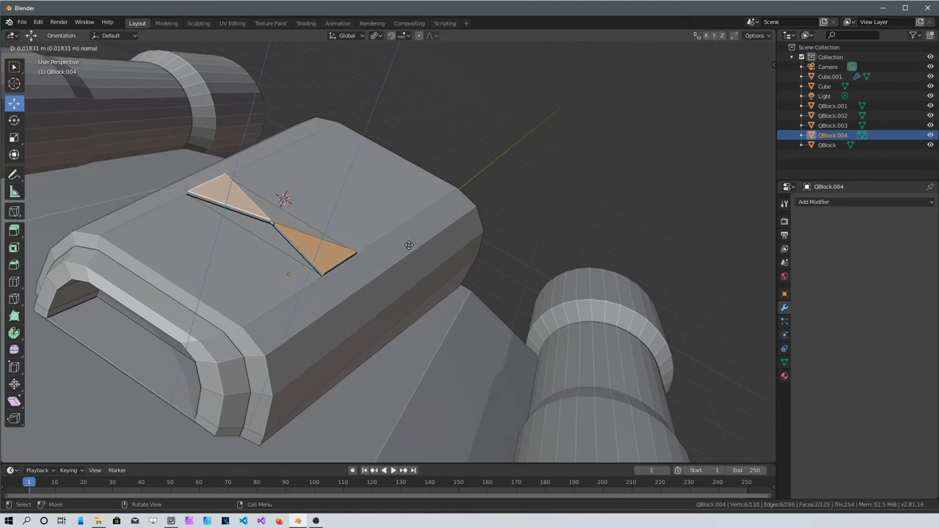
click(408, 245)
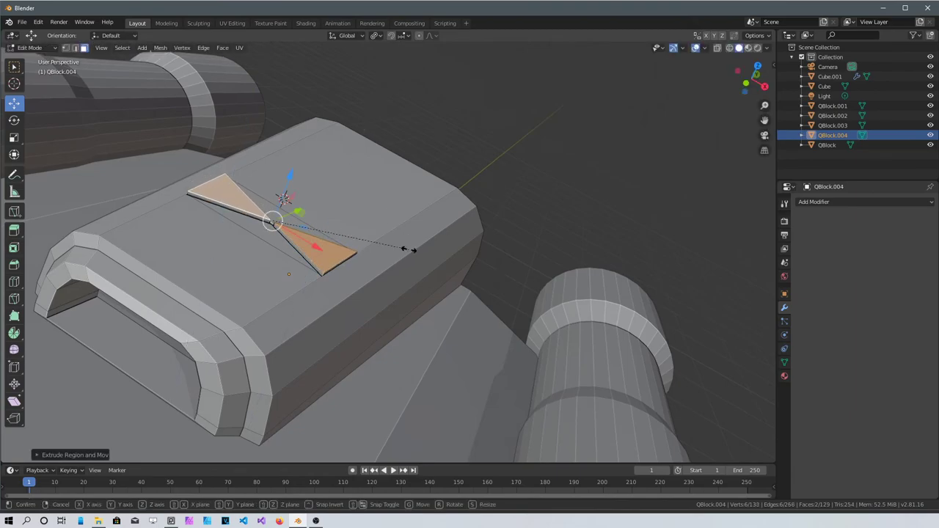
key(s)
click(386, 247)
- In top view, knife-cut two crossing diagonals and a horizontal line bounding them across the rear part of the box's top face
key(KP_7)
key(k)
click(319, 172)
click(444, 76)
key(Return)
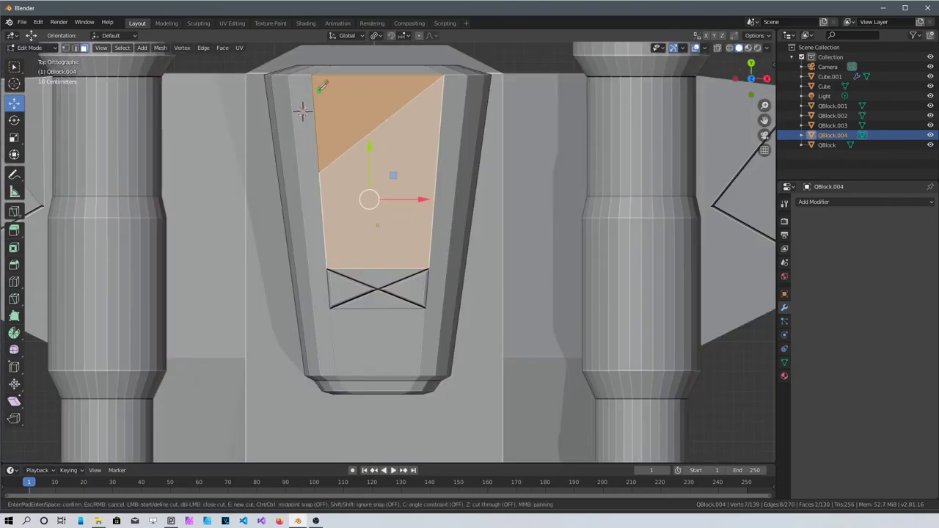
key(k)
click(319, 172)
click(438, 172)
click(314, 75)
key(Return)
- Knife-cut two lengthwise lines through the box's top panel, from the front X pattern to the rear edge
middle_drag(323, 73, 453, 136)
key(k)
click(368, 273)
click(341, 79)
key(Return)
key(k)
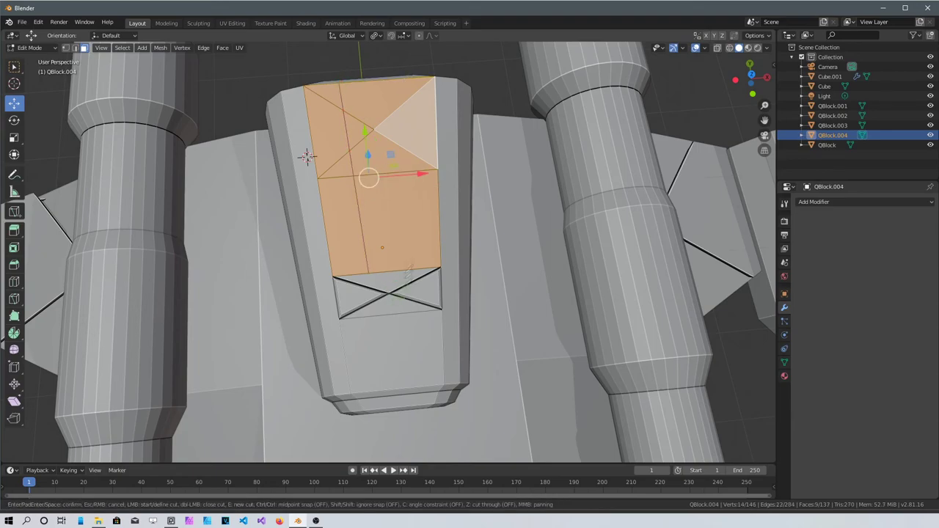
click(416, 269)
click(394, 77)
key(Return)
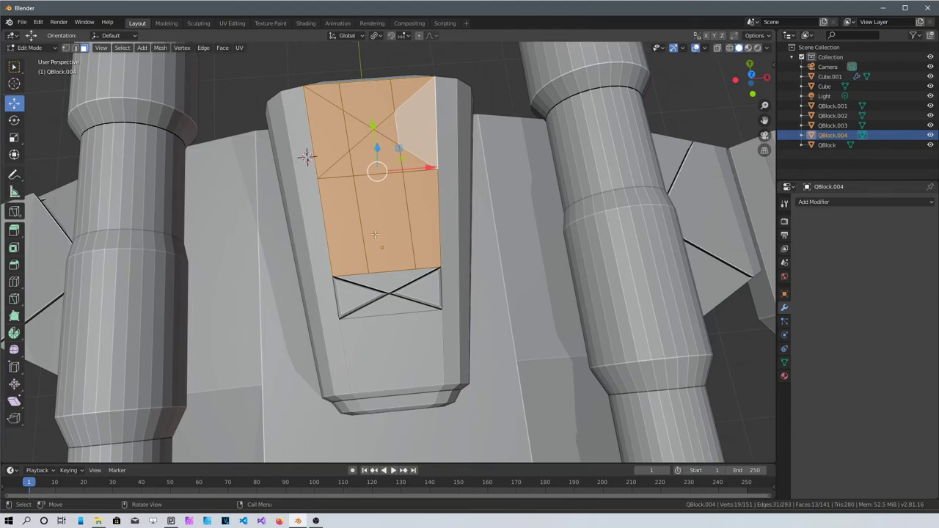
middle_drag(434, 268, 335, 185)
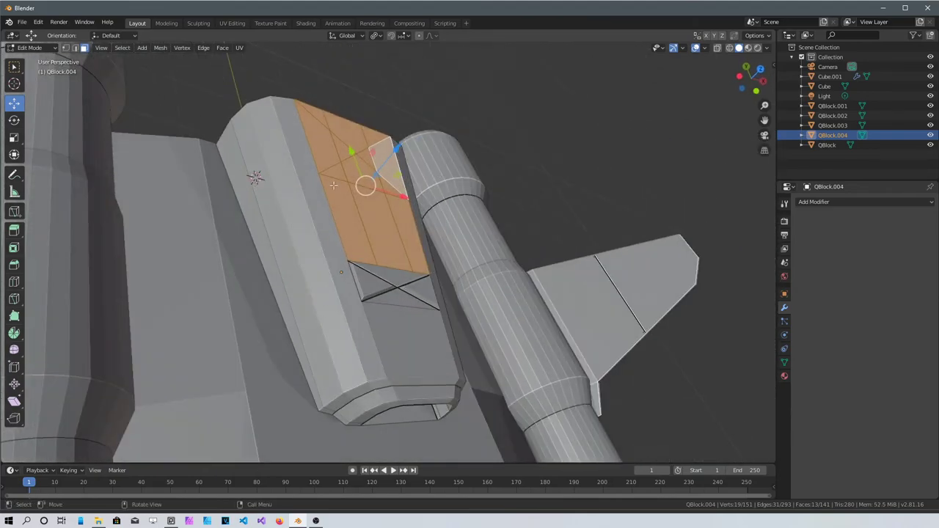
- Try to bevel the four outer diagonal segments of the rear cross about 0.012 m wide and extrude them inward
click(329, 140)
shift+click(397, 156)
middle_drag(396, 155, 351, 315)
scroll(317, 161, up, 3)
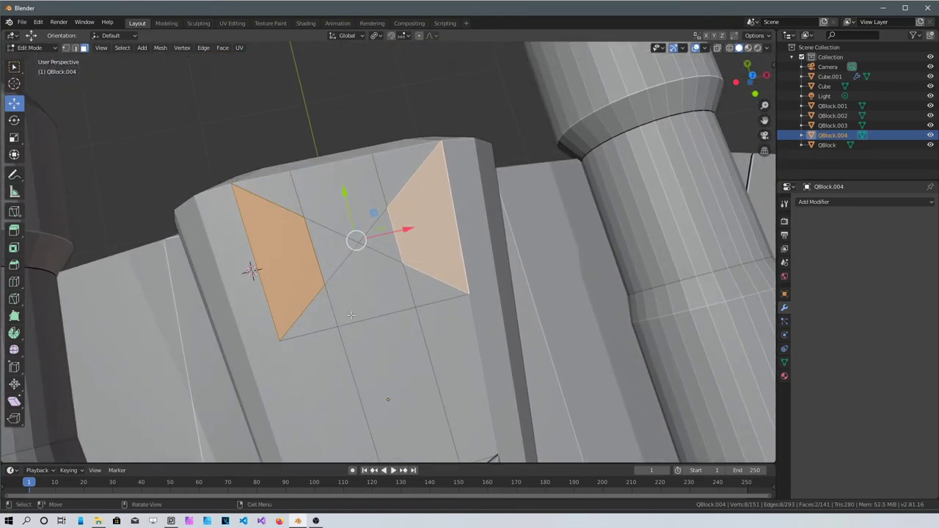
key(2)
click(307, 305)
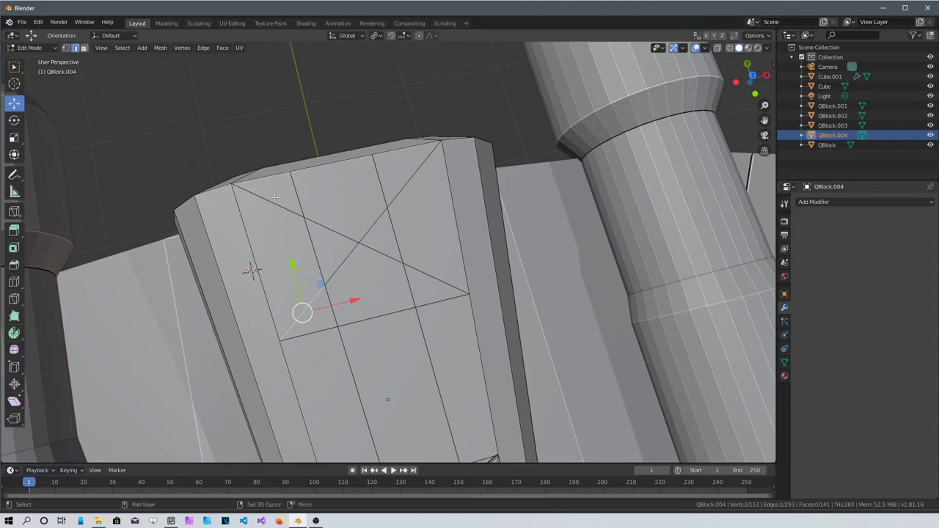
shift+click(275, 207)
shift+click(402, 189)
shift+click(423, 275)
key(ctrl+b)
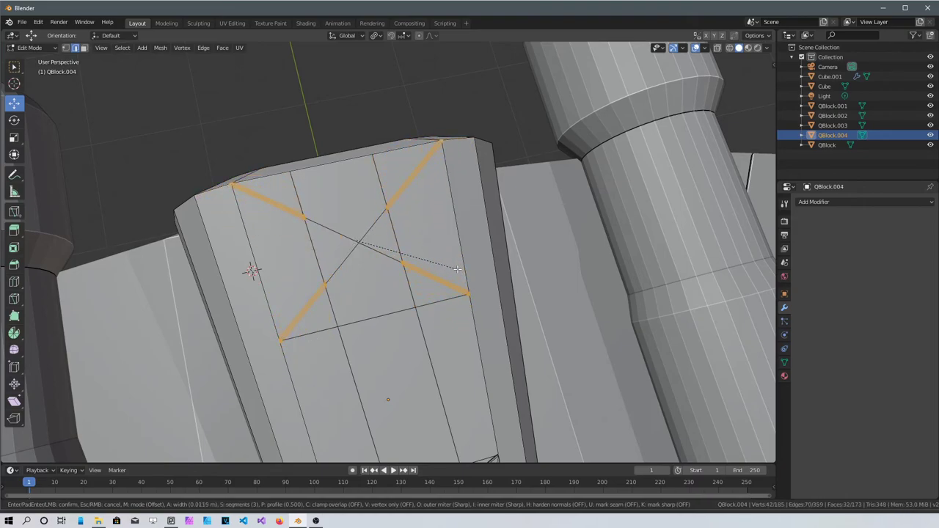
click(457, 269)
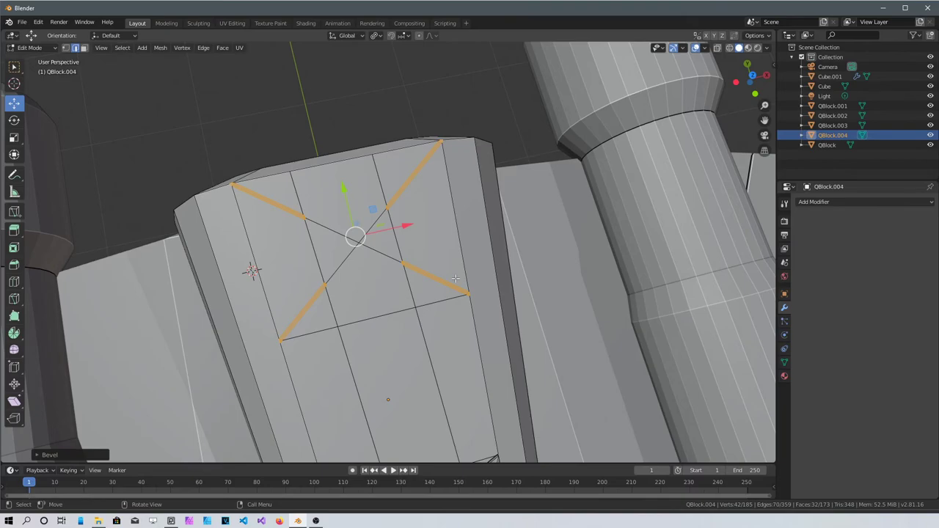
key(e)
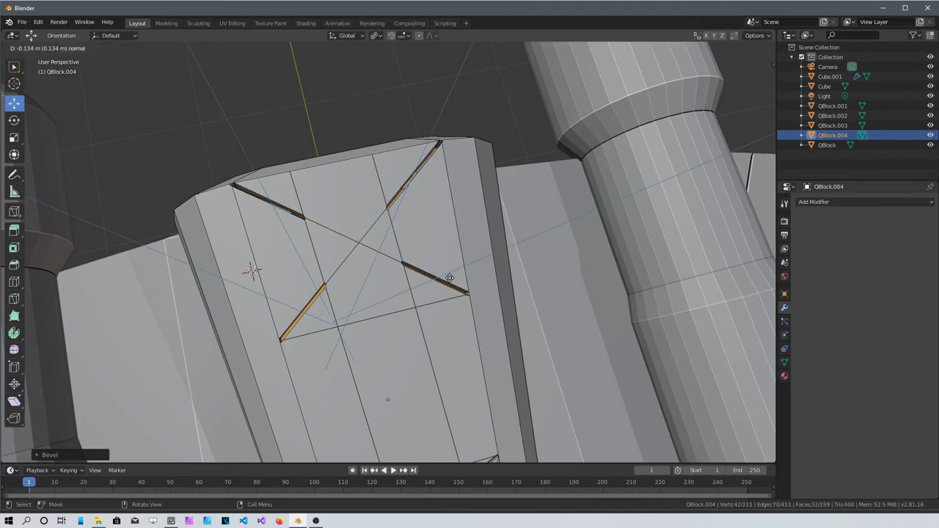
click(449, 278)
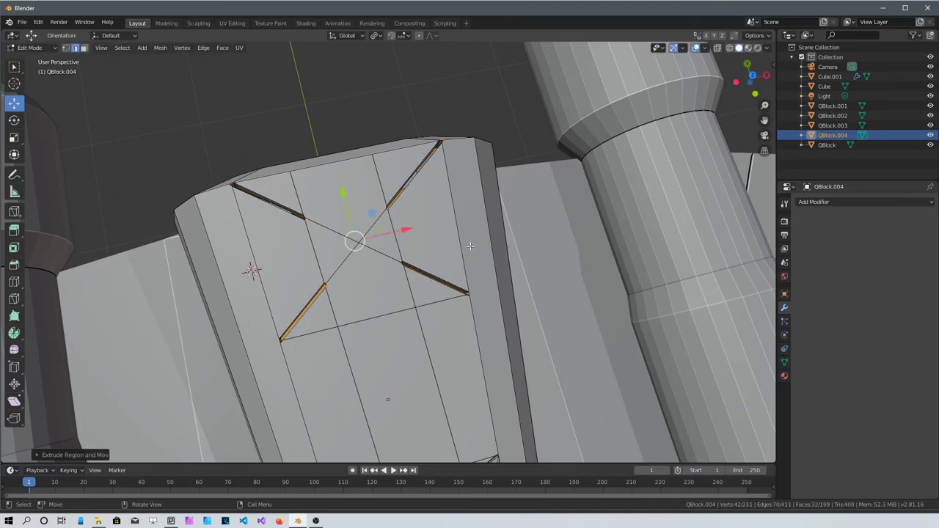
- Undo the inward extrusion and the bevel of the four outer diagonal segments
key(ctrl+z)
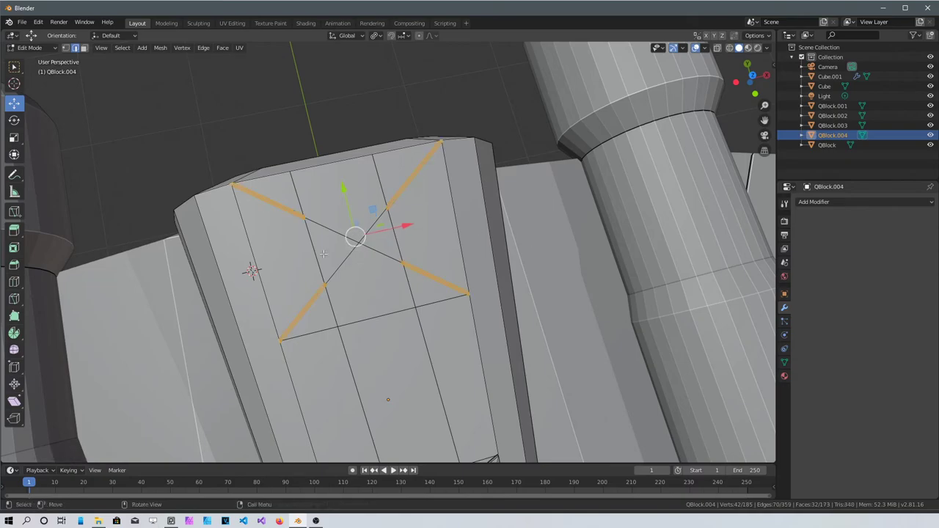
key(ctrl+z)
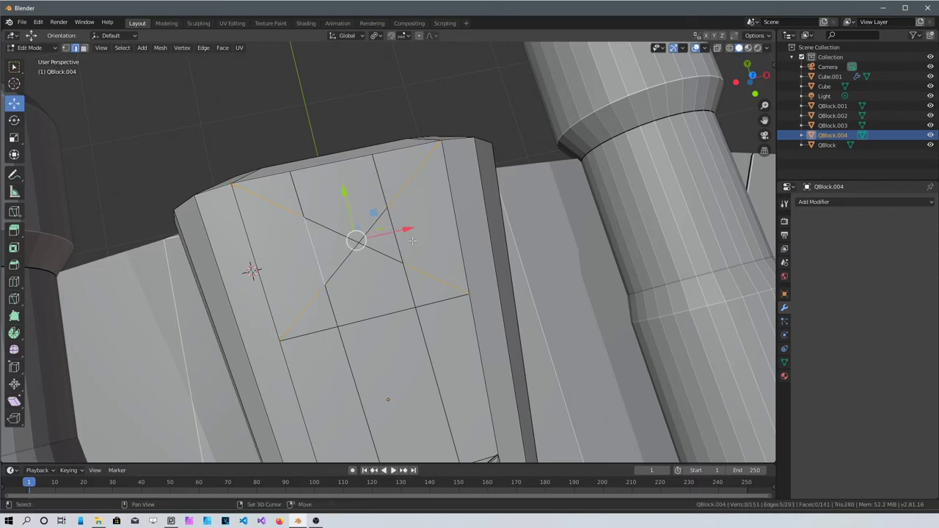
key(ctrl+z)
- Bevel the four outer diagonal segments together with their two connecting lengthwise edges about 0.005 m wide with 3 segments
key(ctrl+b)
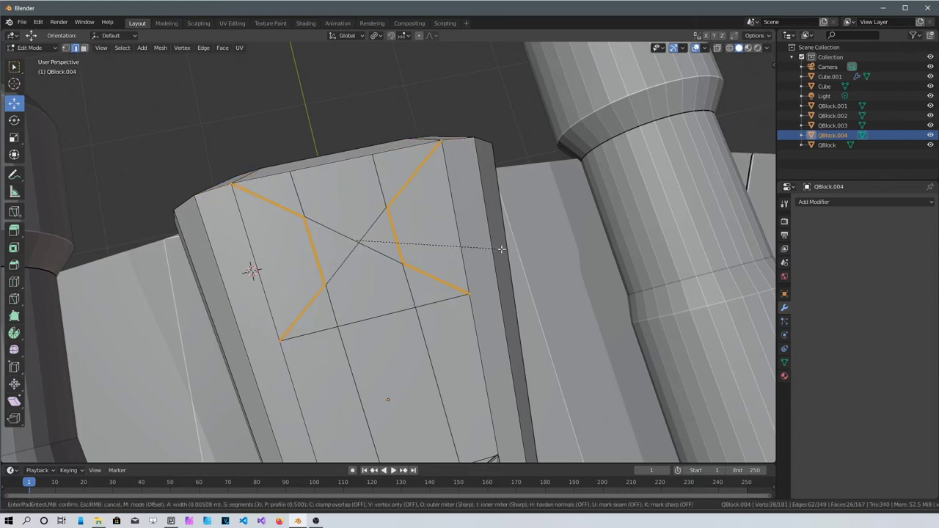
click(503, 248)
key(3)
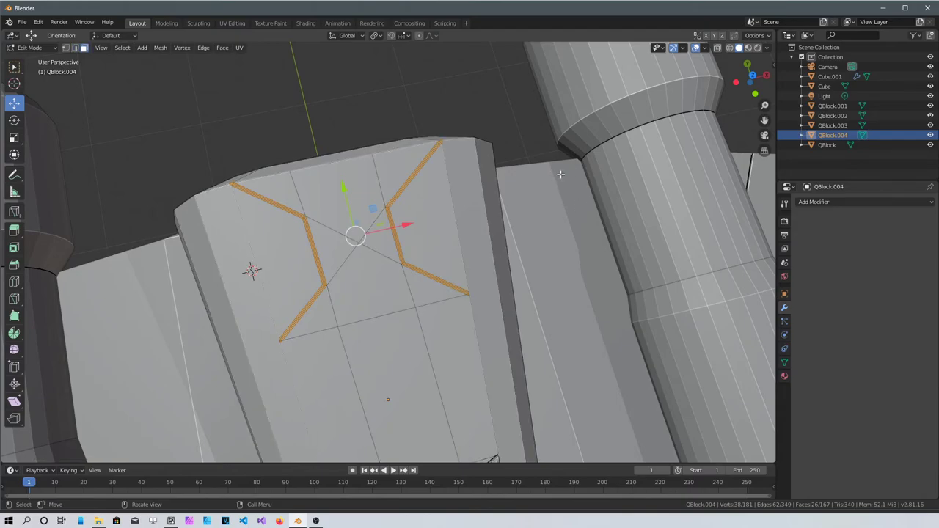
- Extrude the bevelled bracket-shaped strips and move them down into the box to form two recessed grooves
key(e)
right_click(560, 174)
middle_drag(492, 141, 395, 173)
drag(364, 204, 363, 220)
middle_drag(363, 220, 297, 257)
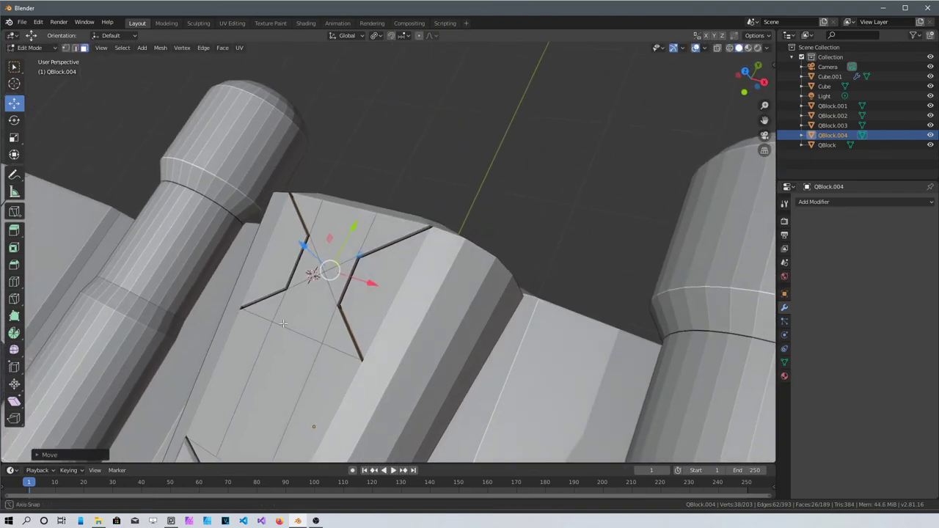
click(379, 134)
- Edit the hull mesh in vertex mode and move the vertex at the rear edge of the wing's panel groove
middle_drag(382, 185, 194, 291)
scroll(439, 176, down, 6)
middle_drag(235, 327, 287, 261)
key(1)
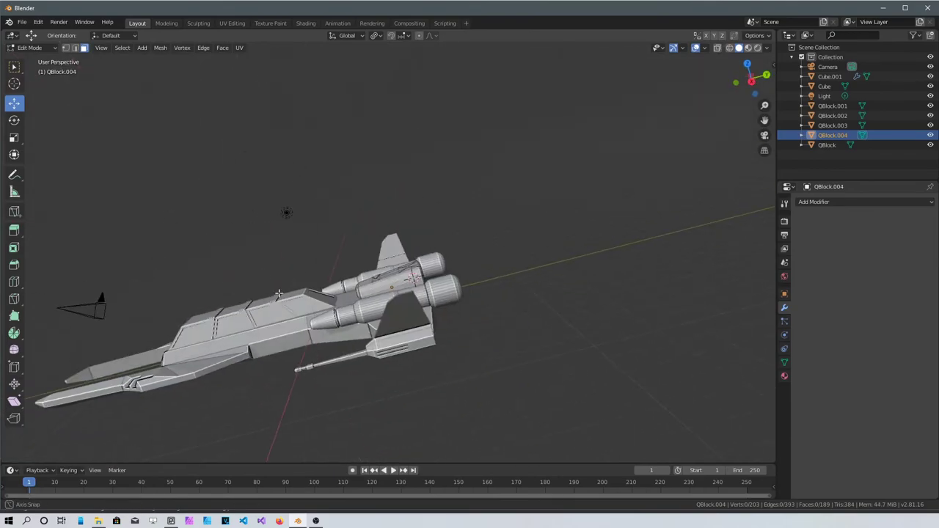
key(KP_Decimal)
middle_drag(321, 352, 356, 298)
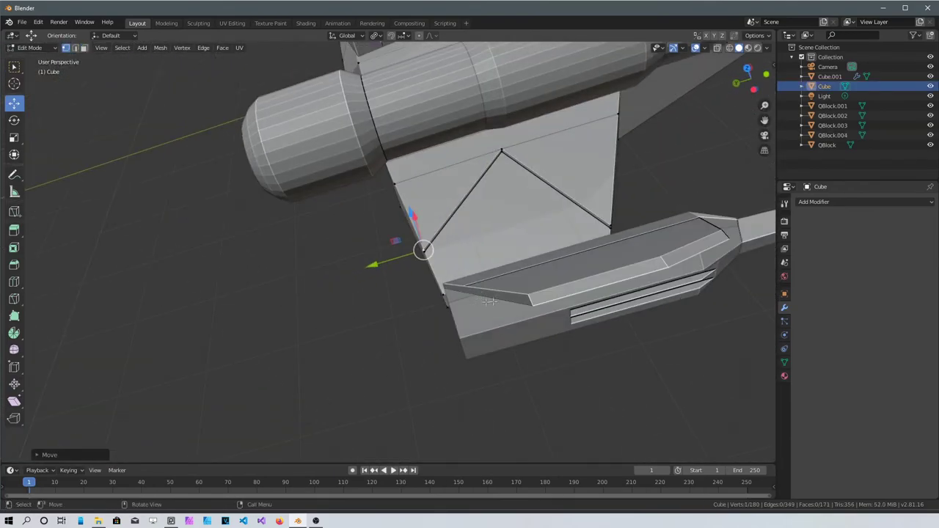
- Examine the wing and the whole spaceship from several angles
middle_drag(656, 299, 369, 299)
scroll(455, 313, down, 3)
middle_drag(467, 285, 516, 298)
shift+right_click(563, 290)
click(595, 320)
middle_drag(622, 303, 430, 233)
scroll(411, 250, down, 3)
scroll(430, 234, up, 2)
middle_drag(488, 173, 479, 250)
scroll(477, 250, down, 3)
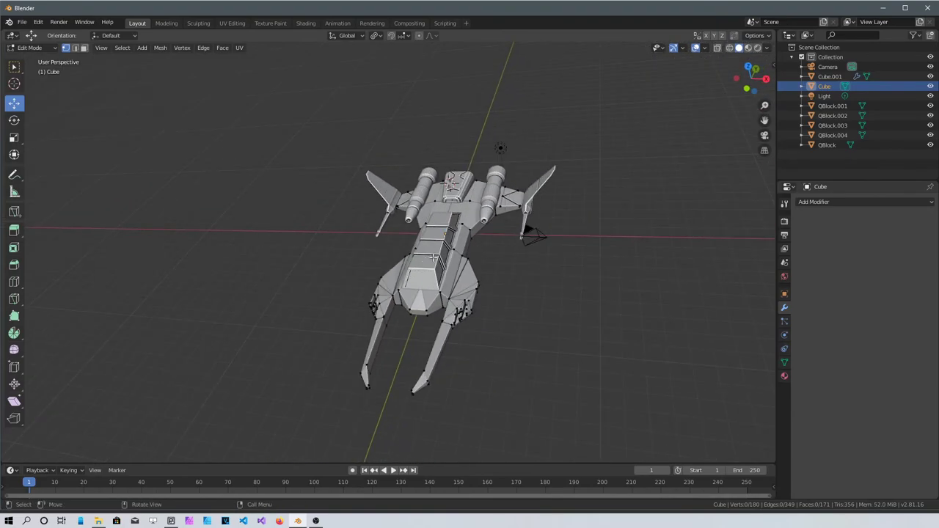
- In object mode, select the ship's parts and join them into a single mesh with the hull as the active object
key(a)
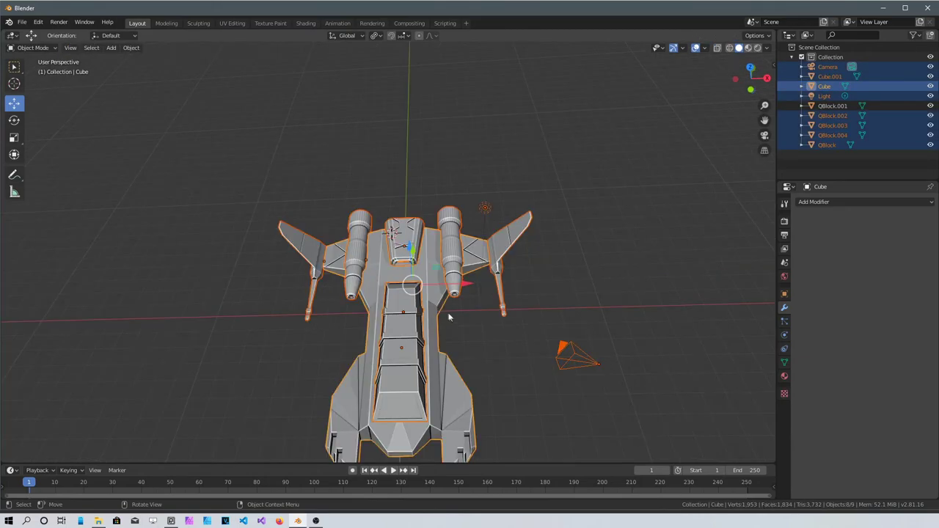
key(ctrl+j)
click(465, 320)
middle_drag(517, 322, 566, 282)
middle_drag(391, 363, 578, 228)
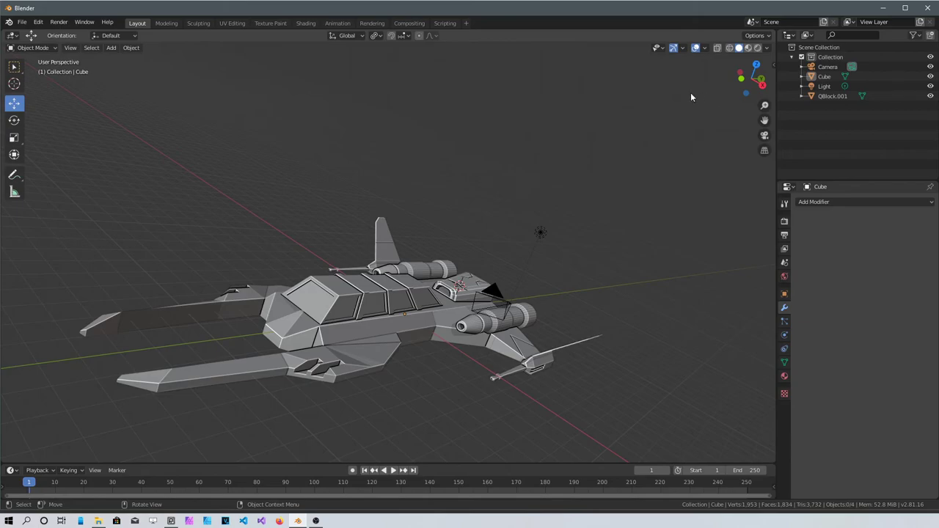
- In the UV Editing workspace, widen the 3D view and select the entire joined ship mesh
click(310, 24)
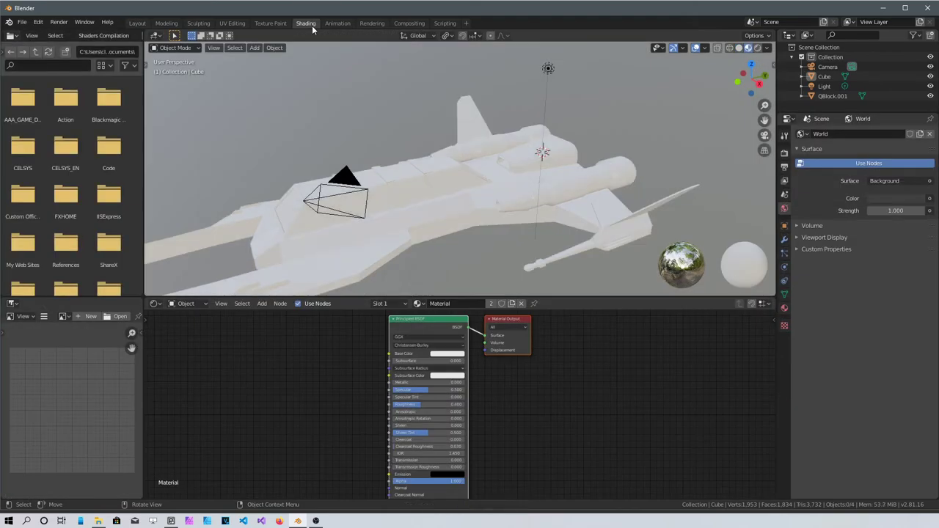
click(237, 23)
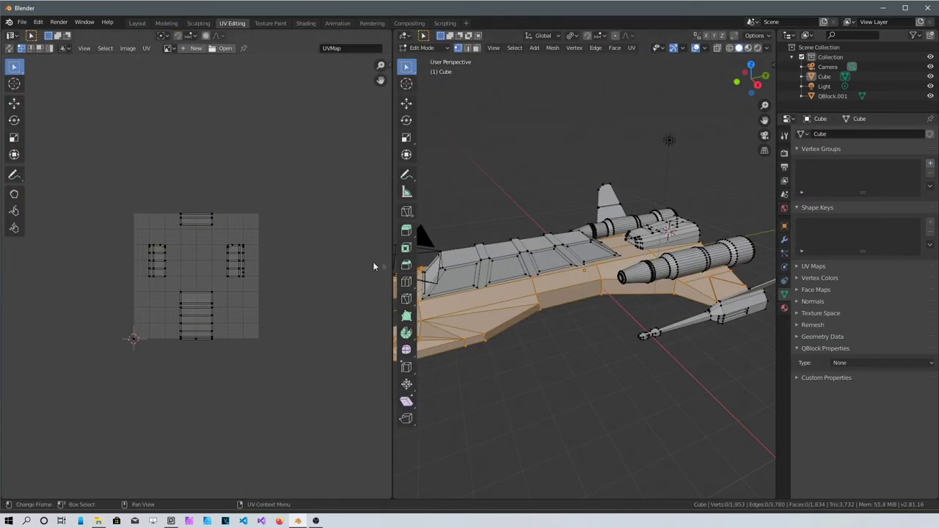
middle_drag(658, 290, 379, 210)
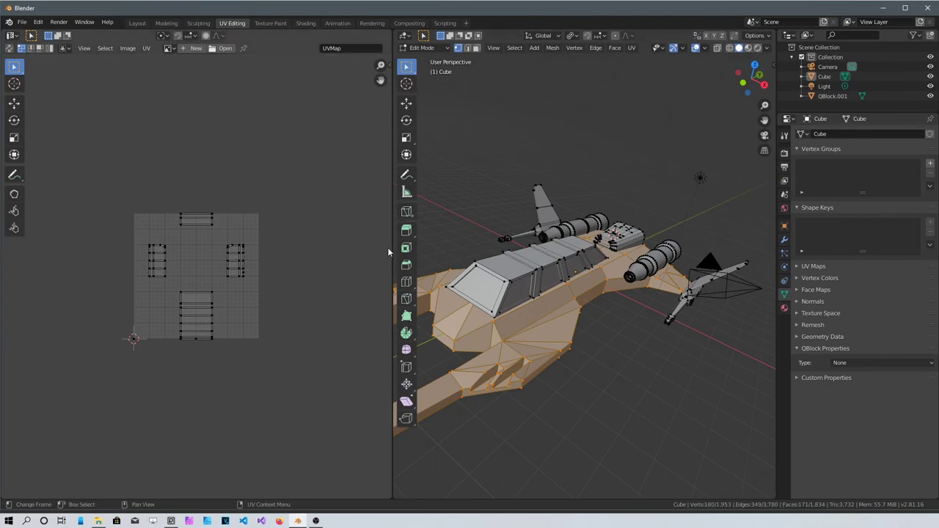
drag(391, 248, 92, 242)
middle_drag(384, 292, 517, 288)
key(a)
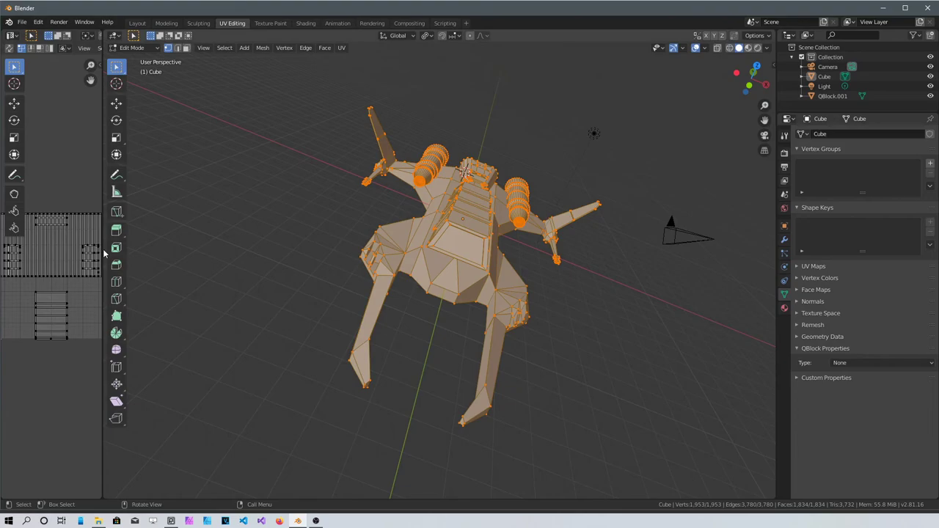
- Widen the UV editor and unwrap the entire selected ship mesh with the standard Unwrap method
drag(102, 250, 213, 248)
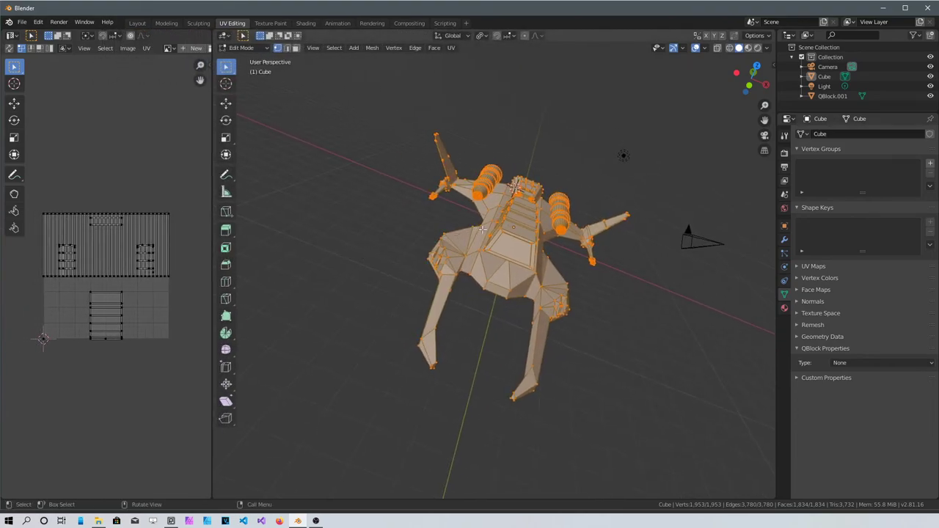
key(u)
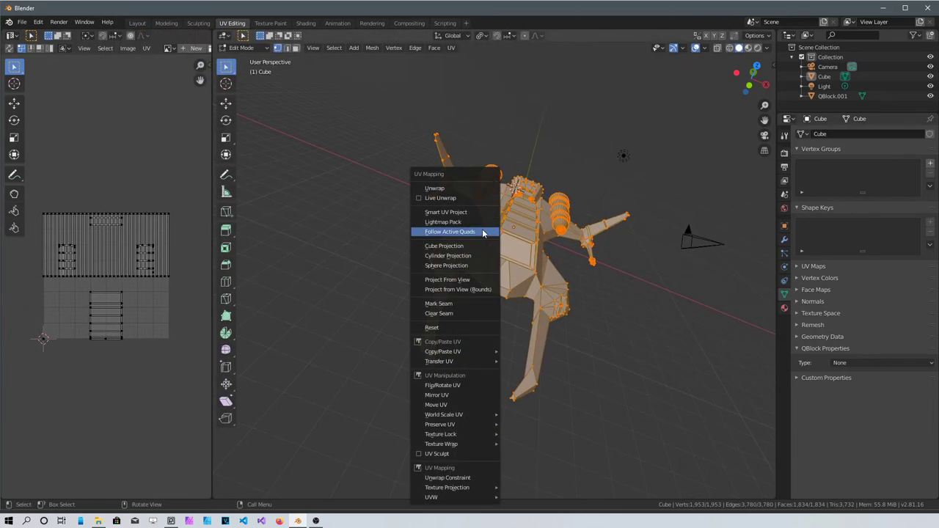
click(461, 189)
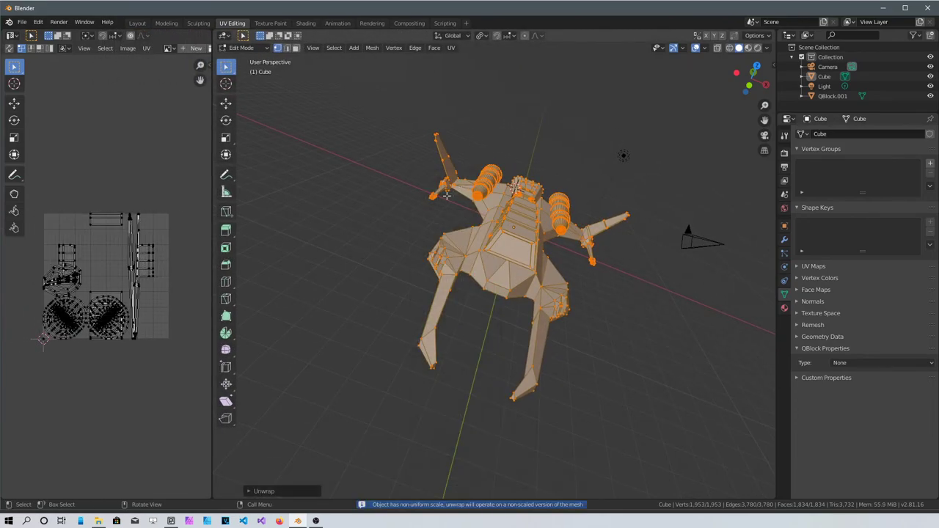
- Open the palette image matinee-36-8x.png from the Palettes folder in the UV editor
click(121, 49)
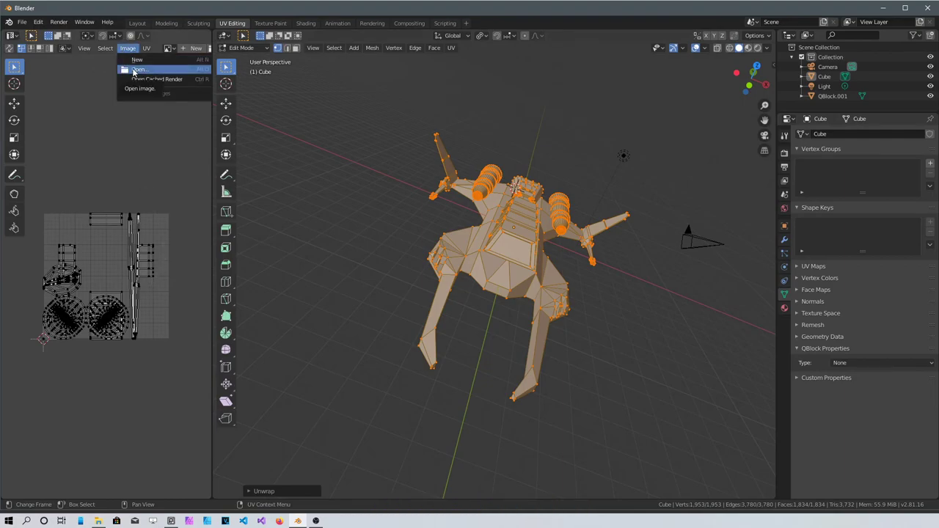
click(134, 70)
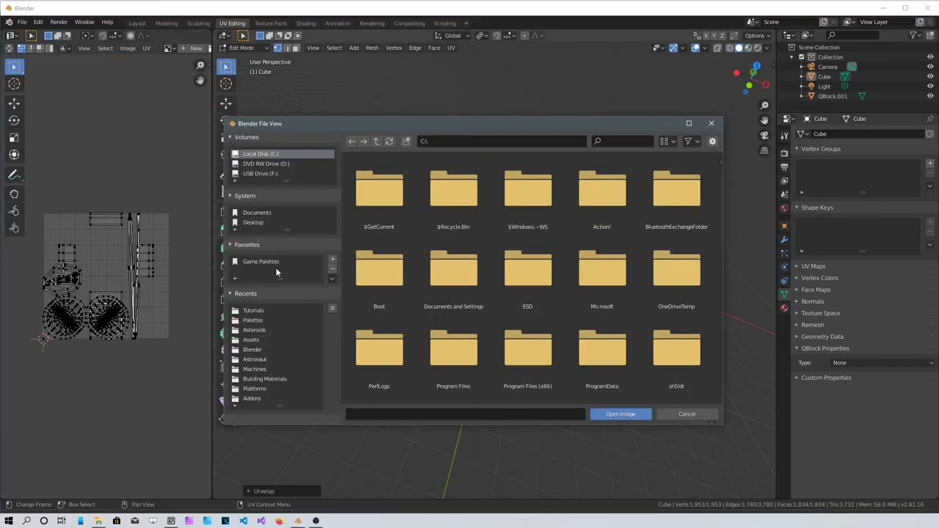
click(257, 321)
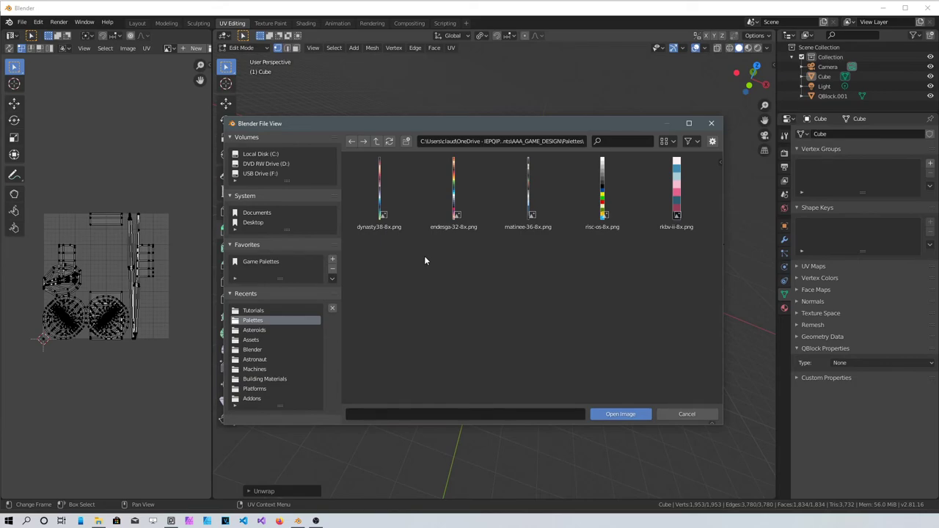
click(523, 192)
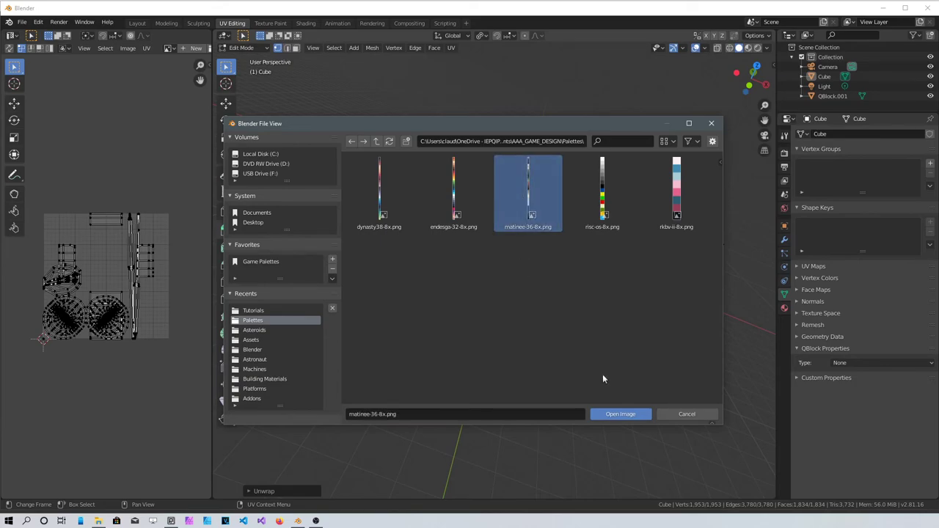
click(622, 414)
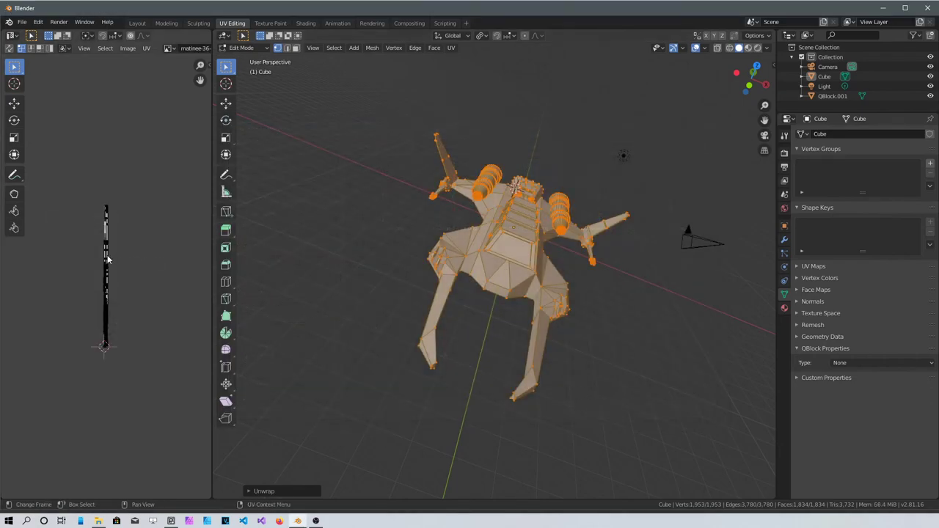
- Select all of the ship's UVs and scale them by 0.012
key(a)
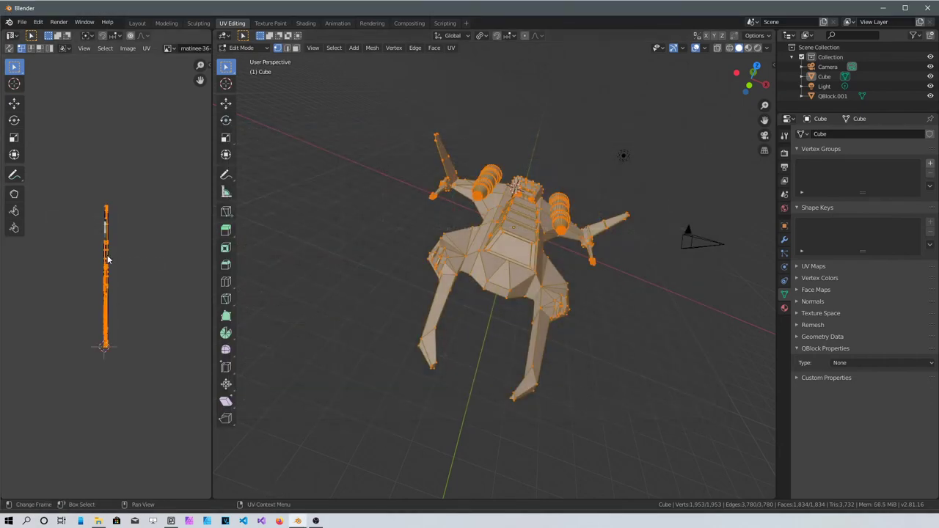
text(s)
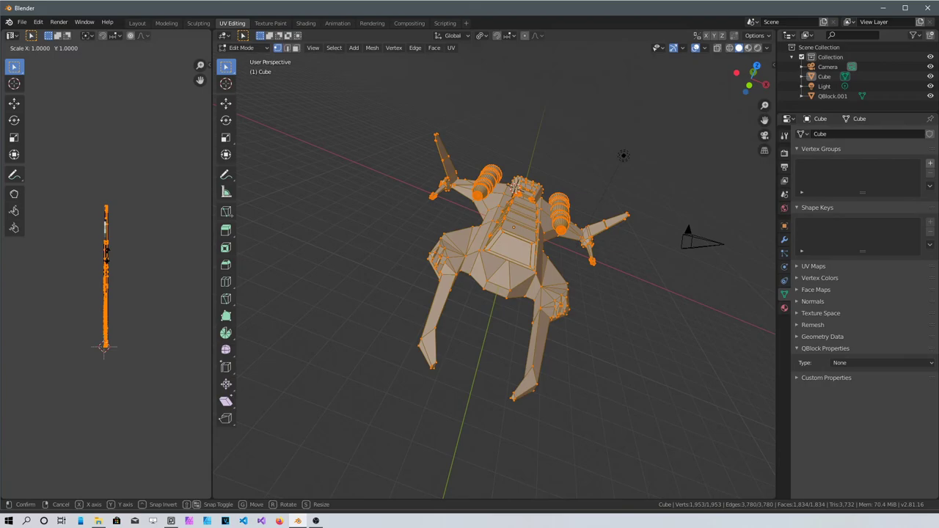
text(0.012)
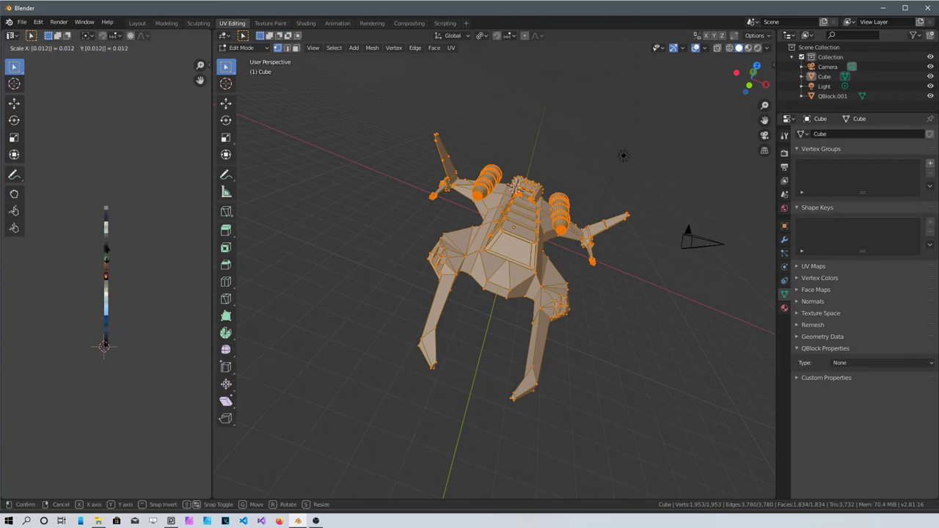
key(Return)
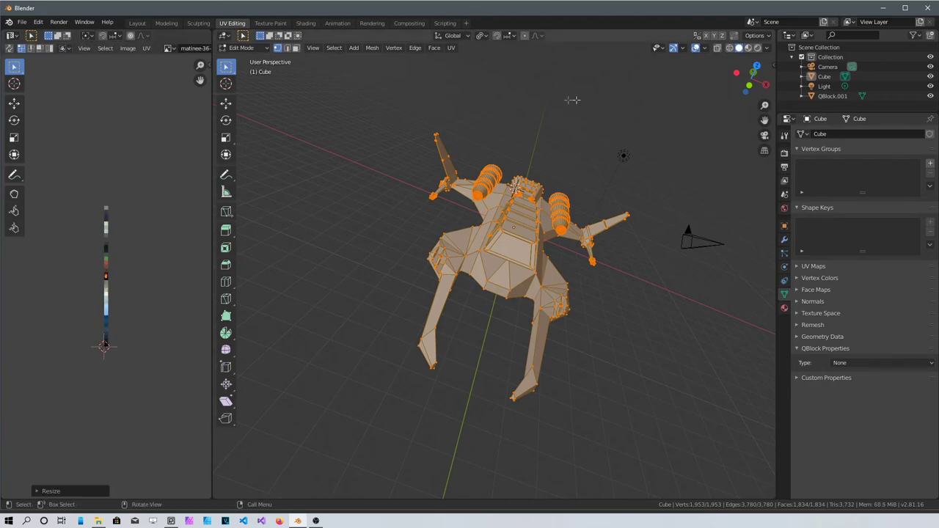
- In the Shading workspace, add an Image Texture node with matinee-36-8x.png and connect its Color output to the Principled BSDF's Base Color
click(305, 24)
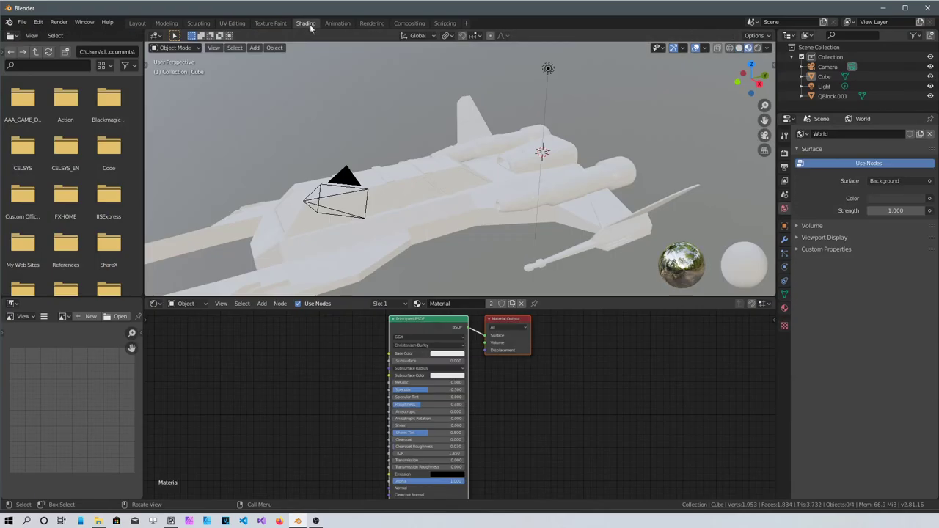
key(shift+a)
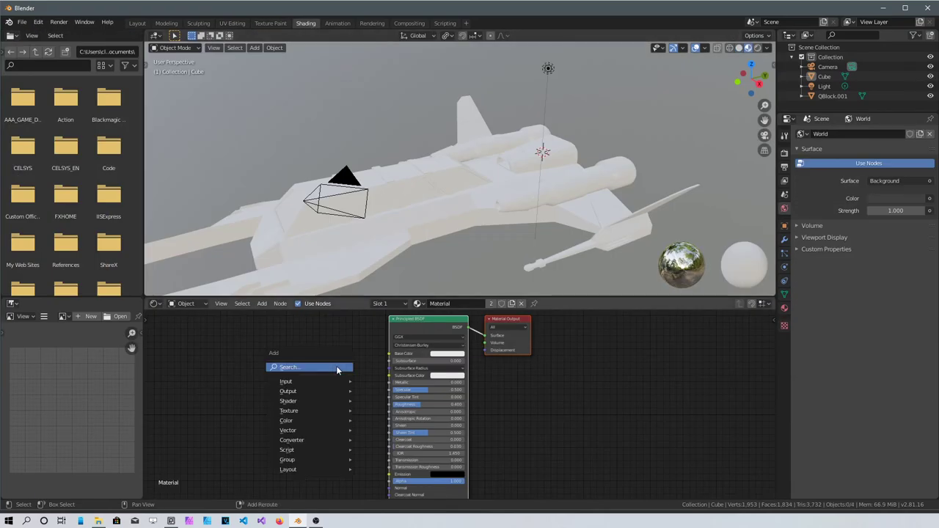
mouse_move(335, 383)
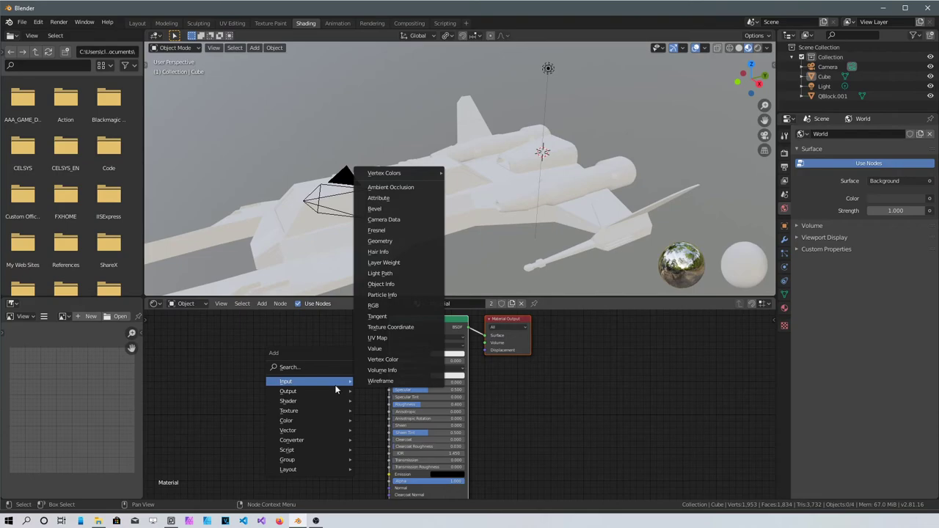
mouse_move(332, 410)
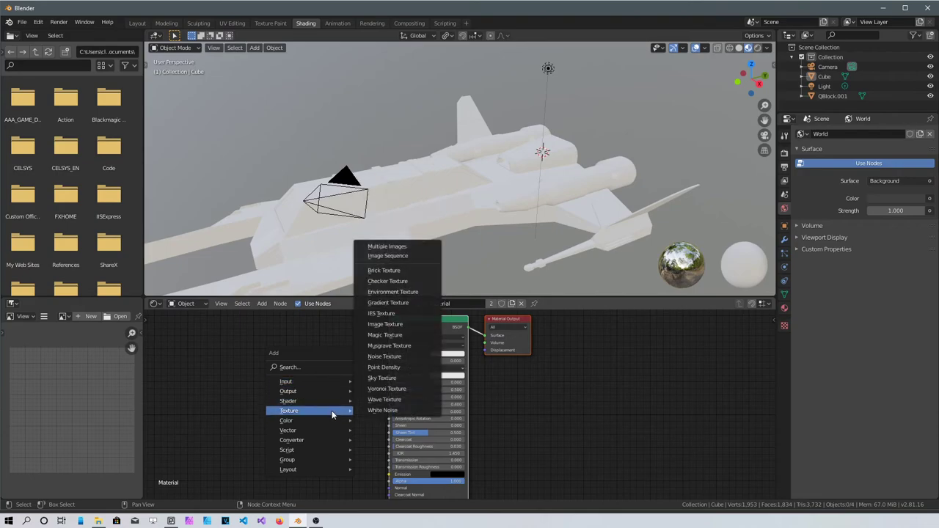
click(397, 324)
click(256, 358)
drag(335, 367, 390, 354)
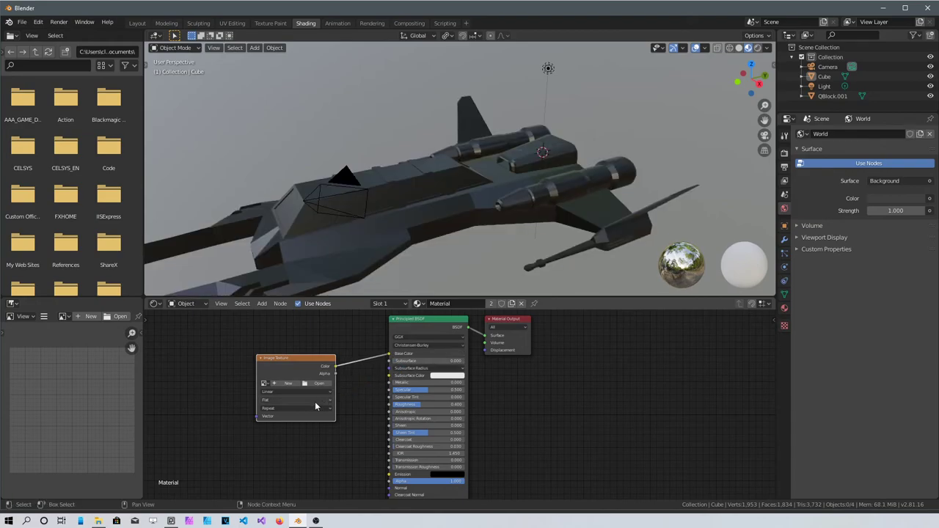
click(265, 383)
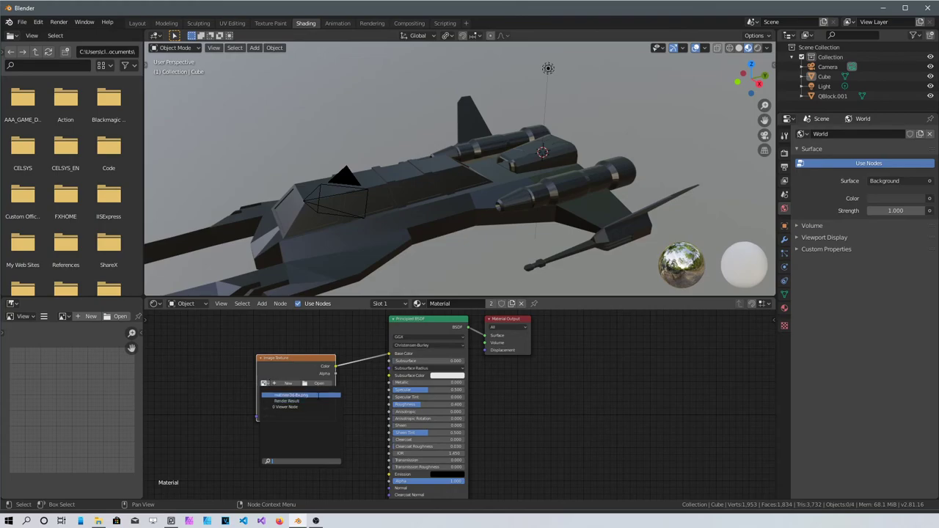
click(317, 395)
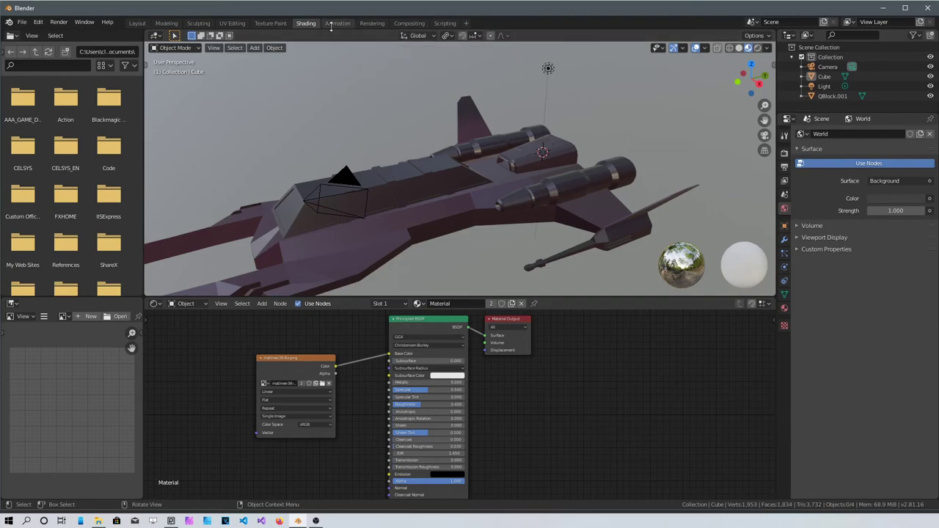
- Return to the UV Editing workspace and set the solid viewport shading colour to Texture
click(228, 25)
middle_drag(413, 256, 477, 243)
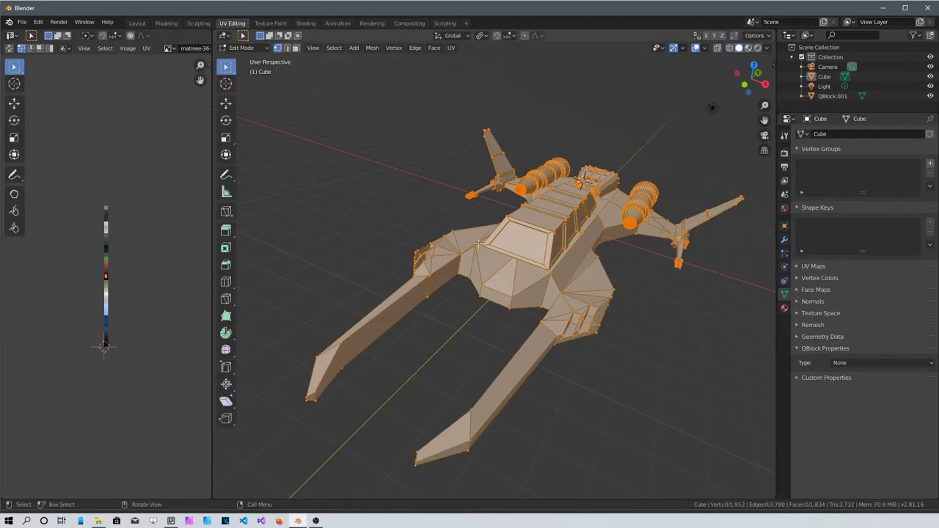
click(767, 48)
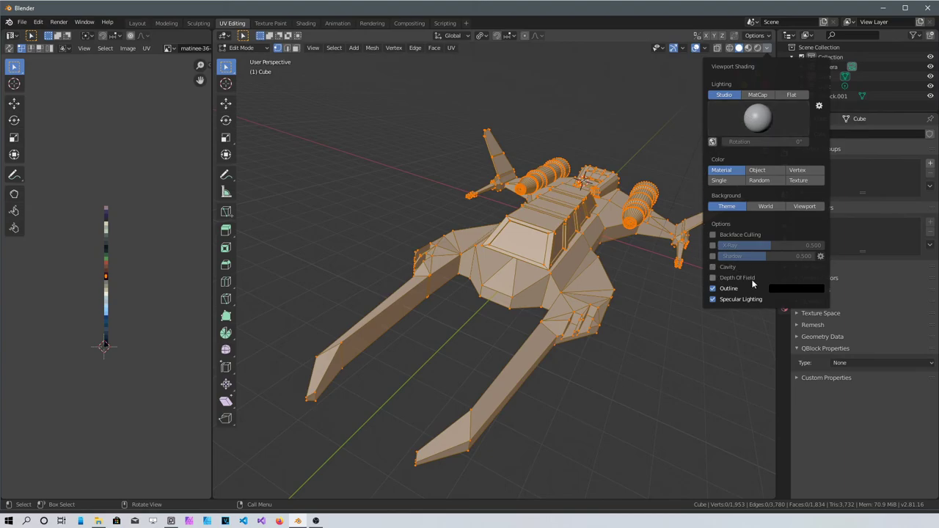
click(807, 181)
click(661, 322)
mouse_move(619, 268)
middle_down()
mouse_move(541, 269)
mouse_move(609, 271)
middle_up()
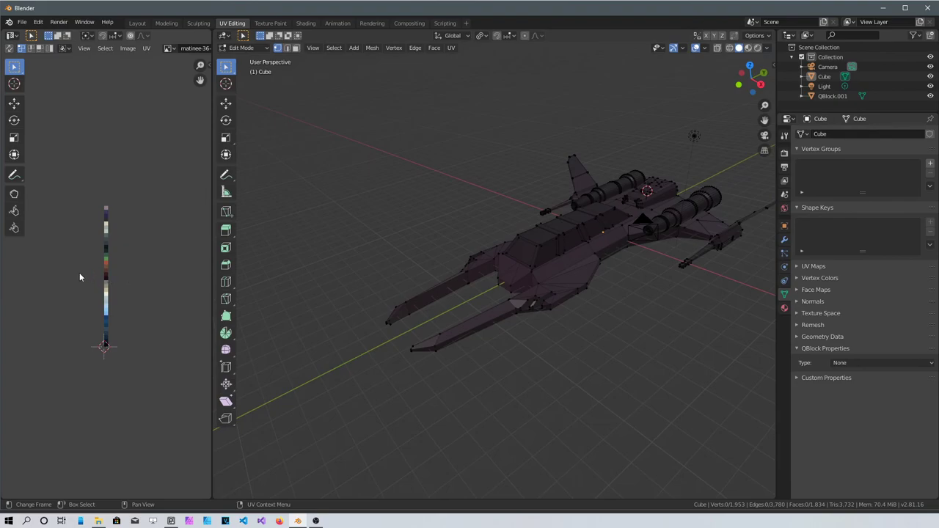
- Select the whole ship and move its UVs onto the palette's dark blue-grey swatch, then clear the selection
drag(213, 260, 139, 257)
scroll(406, 294, up, 3)
middle_drag(447, 306, 477, 301)
scroll(81, 252, up, 5)
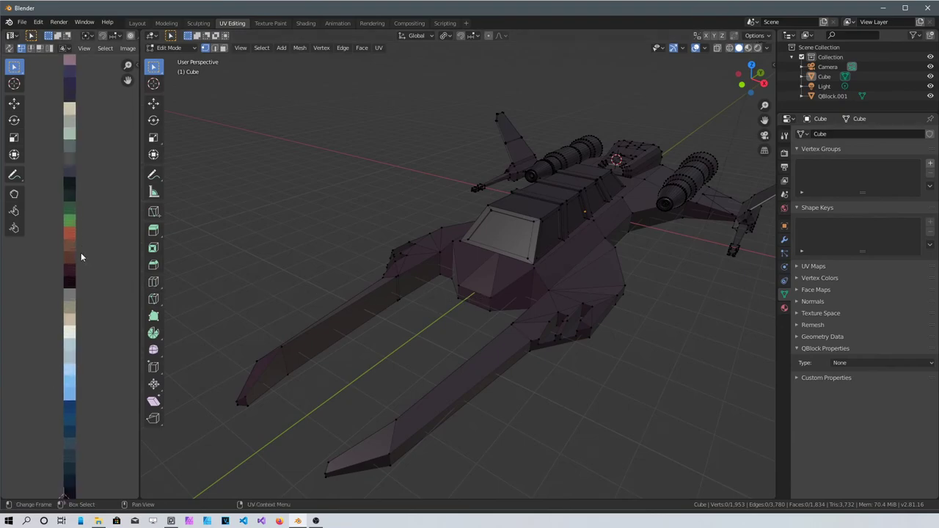
middle_drag(85, 249, 74, 364)
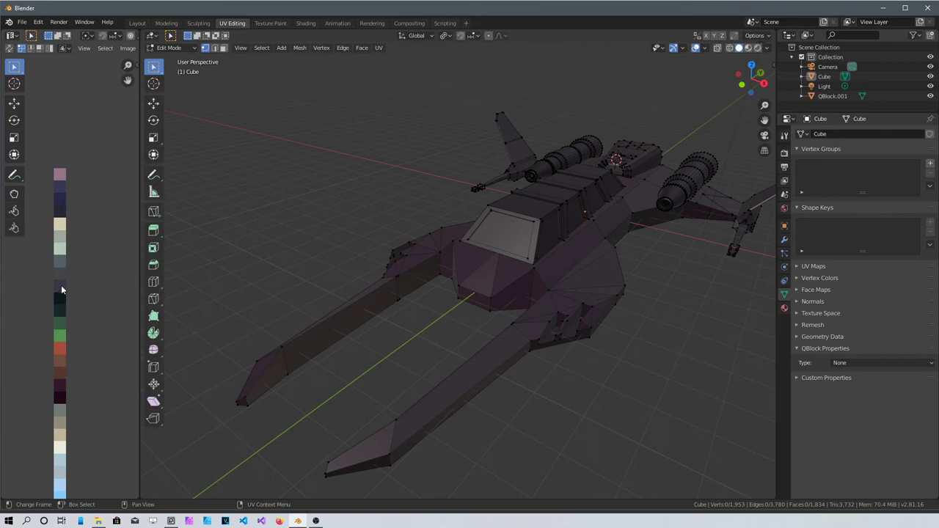
scroll(79, 310, down, 1)
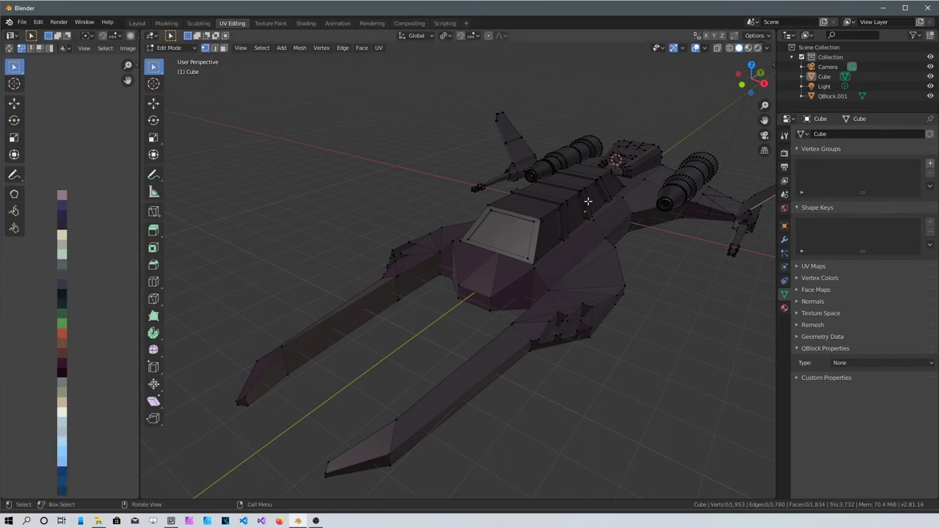
key(a)
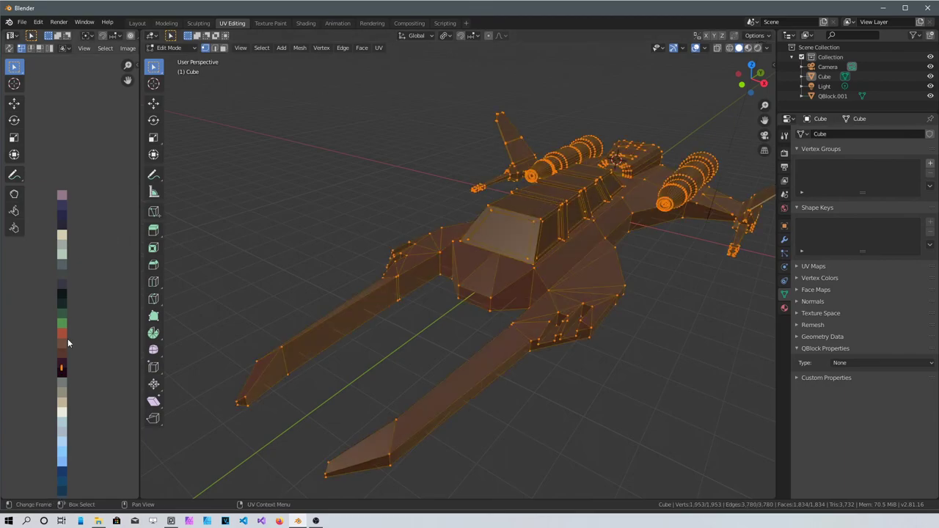
key(g)
click(68, 267)
key(alt+a)
- In face mode, select the cockpit windshield and the four windows along one side of the canopy
middle_drag(286, 227, 421, 421)
scroll(430, 290, up, 2)
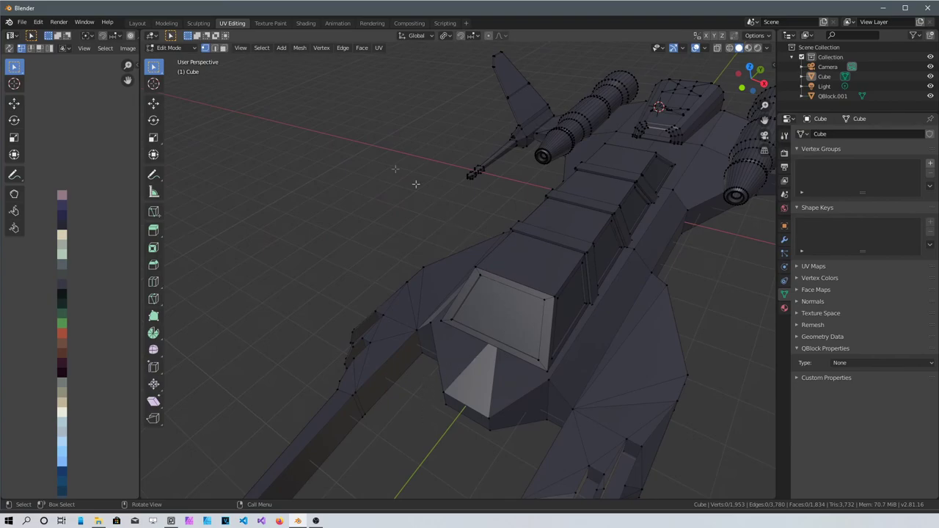
key(3)
click(492, 318)
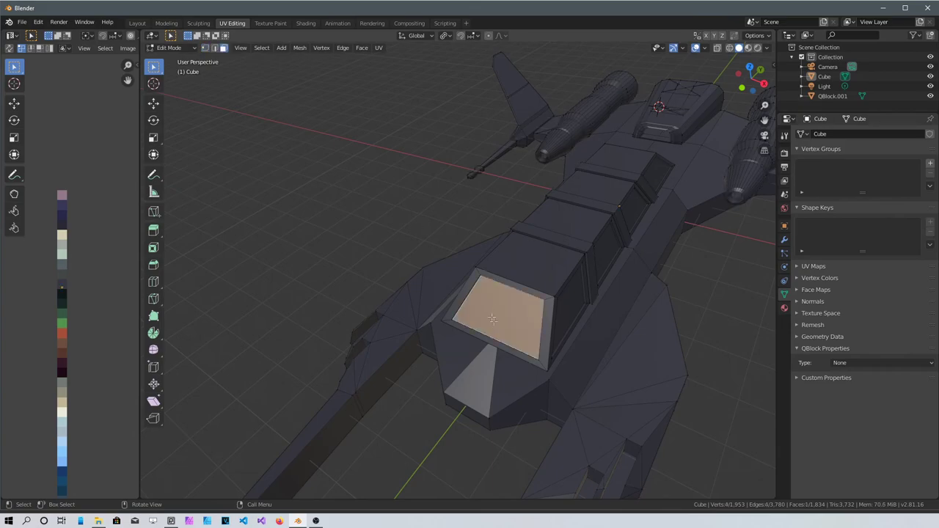
click(568, 308)
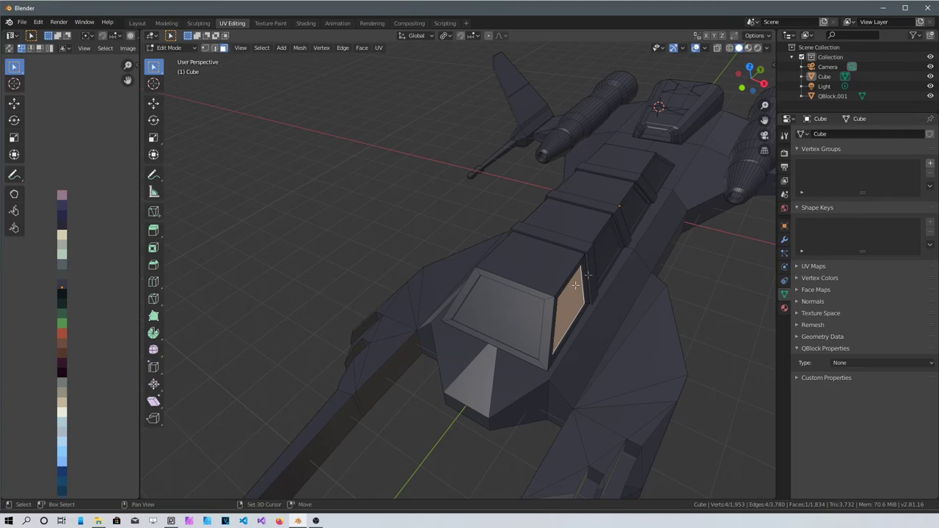
shift+click(516, 315)
shift+click(616, 228)
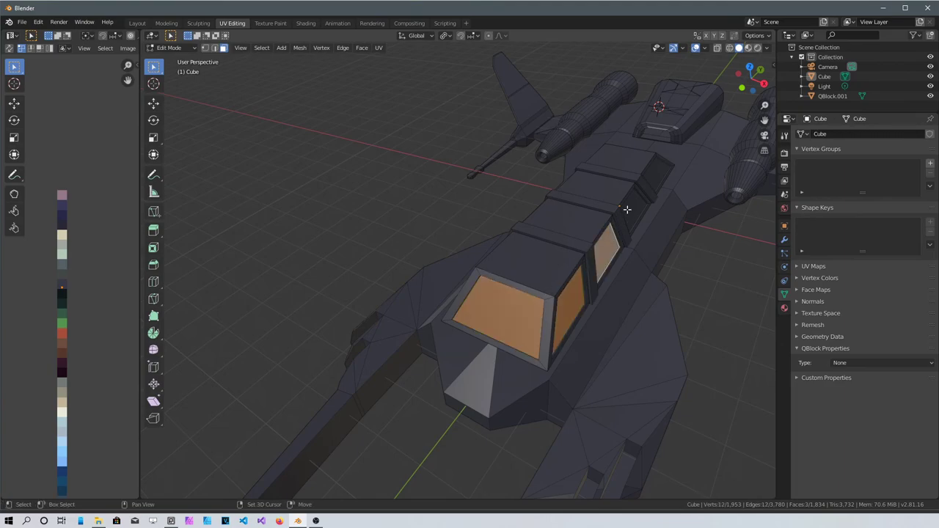
shift+click(628, 211)
shift+click(656, 174)
- Add the opposite side windows and the narrow rear canopy face to the selection, and move the selected faces' UVs onto the red swatch
middle_drag(656, 174, 700, 308)
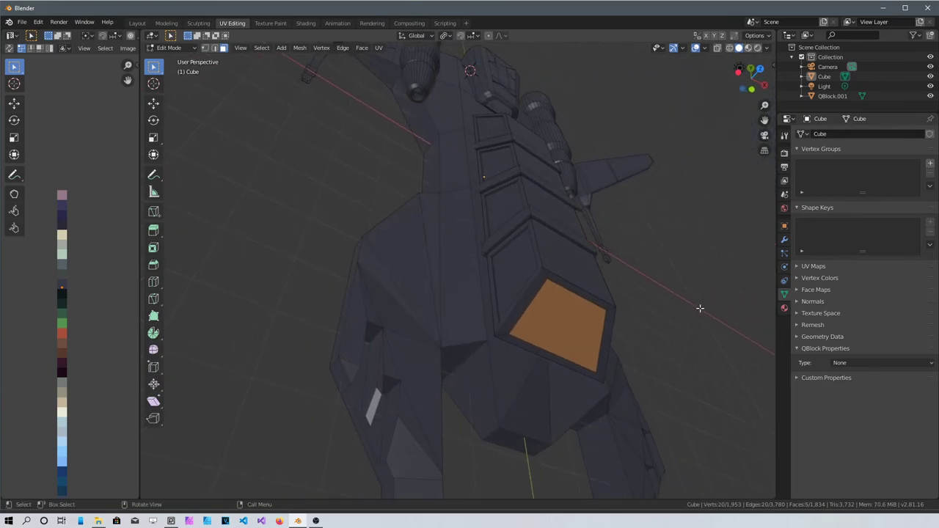
shift+click(523, 255)
shift+click(507, 207)
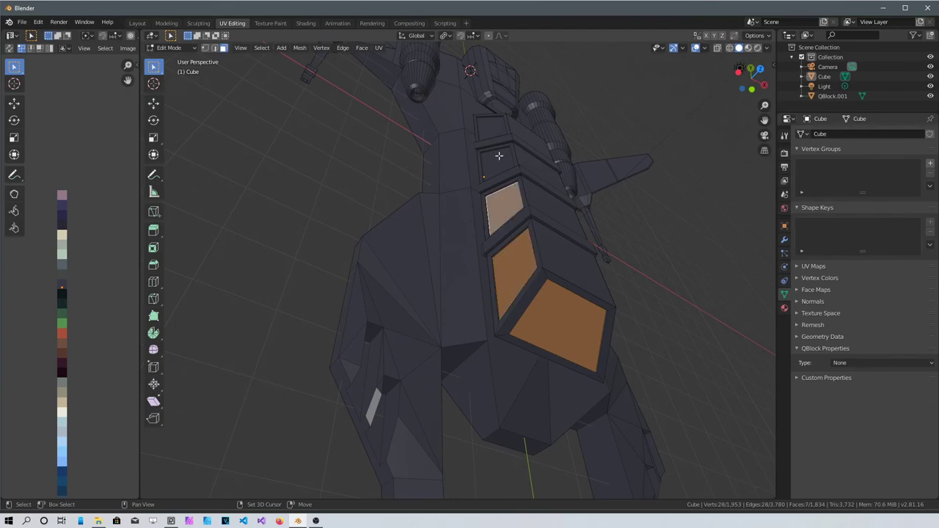
shift+click(499, 156)
shift+click(491, 128)
middle_drag(492, 129, 374, 336)
shift+click(500, 105)
middle_drag(565, 184, 410, 164)
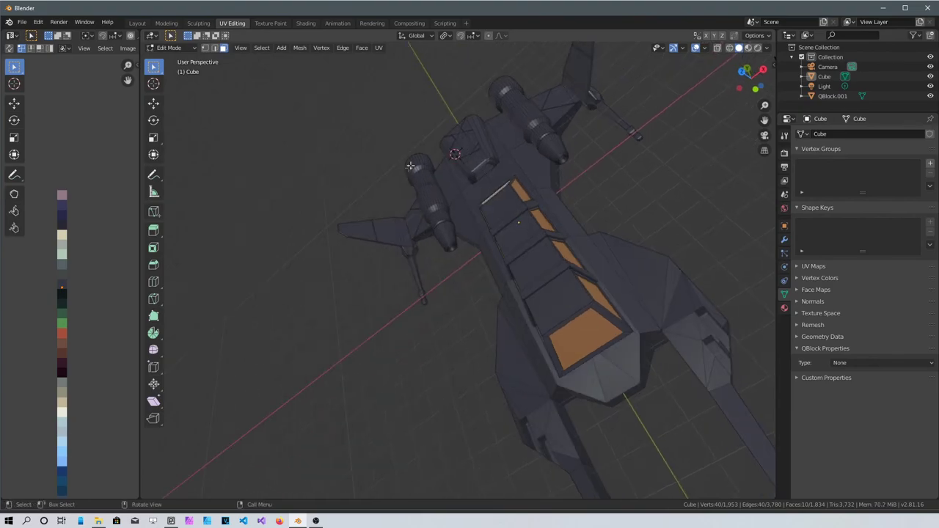
key(g)
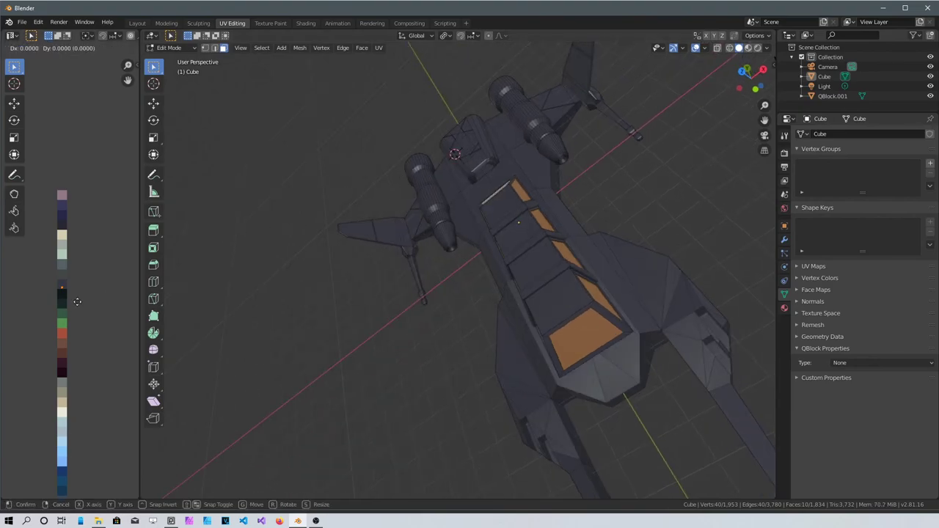
click(87, 347)
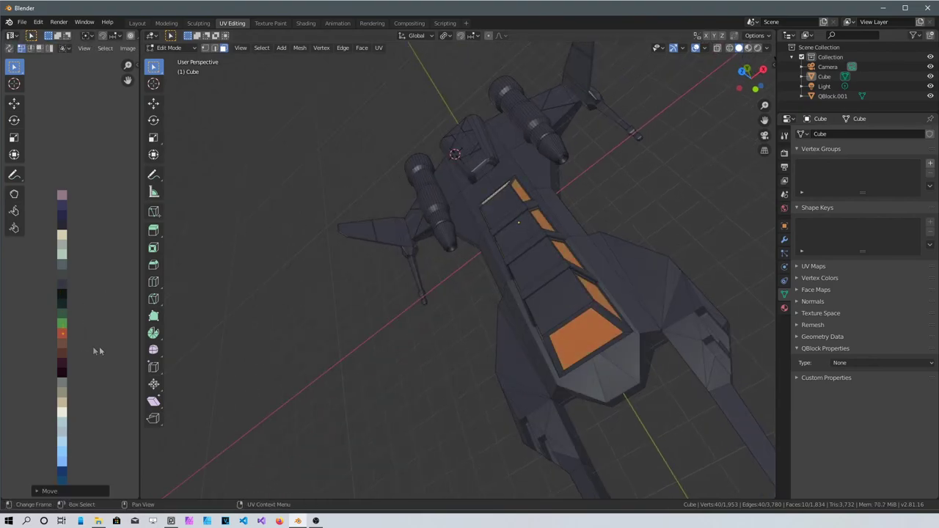
- Select both complete engine bodies and move their UVs onto the palette's slate-grey swatch, then clear the selection
key(ctrl+z)
middle_drag(384, 386, 430, 335)
scroll(430, 335, up, 3)
middle_drag(325, 378, 507, 373)
scroll(415, 332, down, 3)
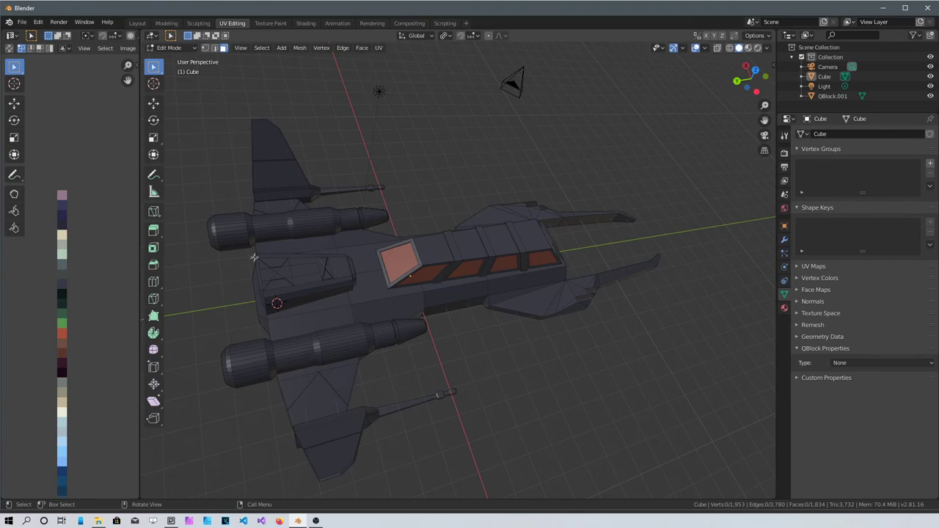
key(l)
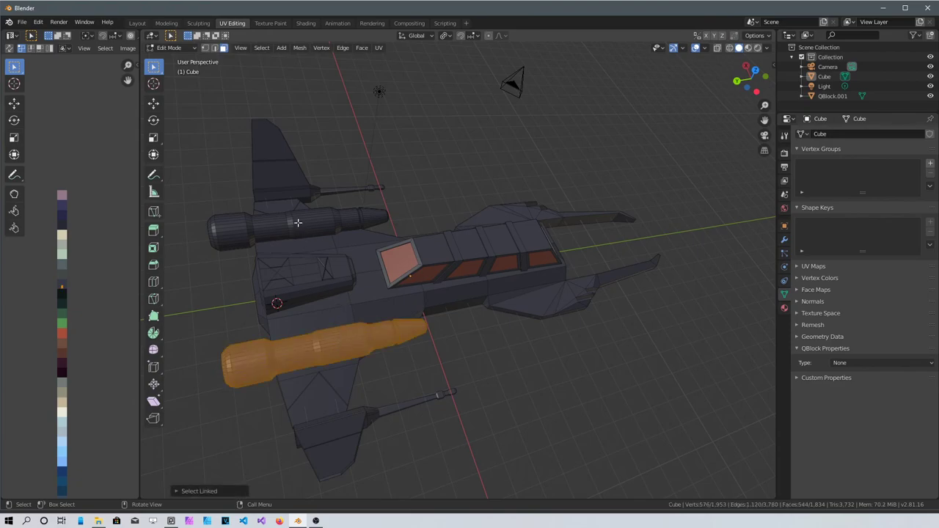
key(l)
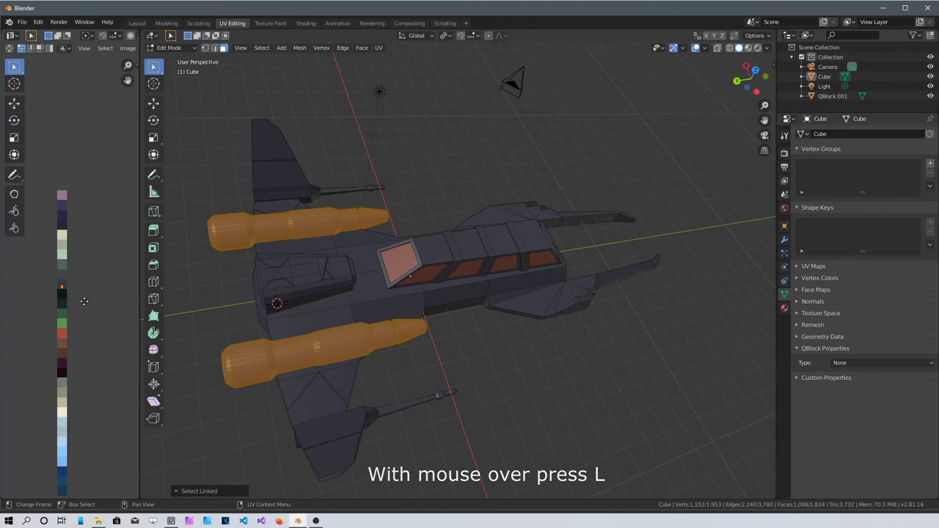
key(g)
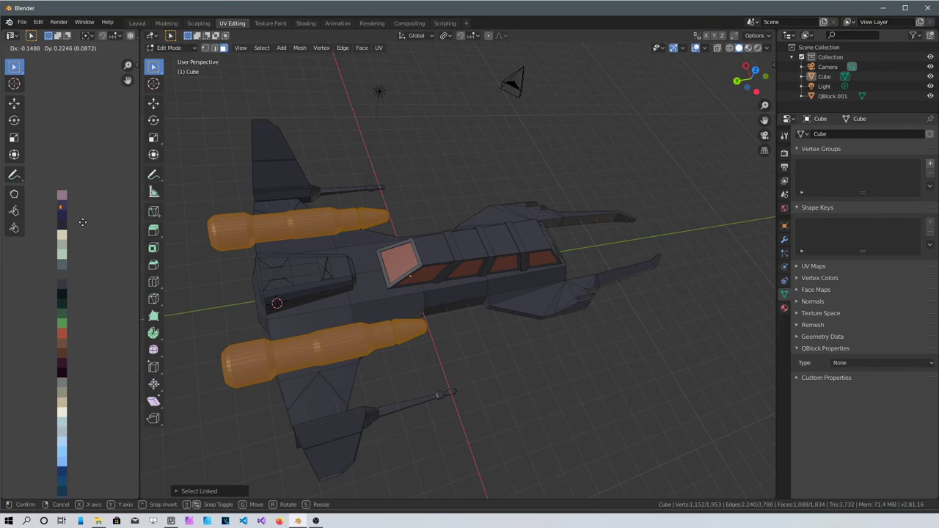
click(82, 279)
click(203, 295)
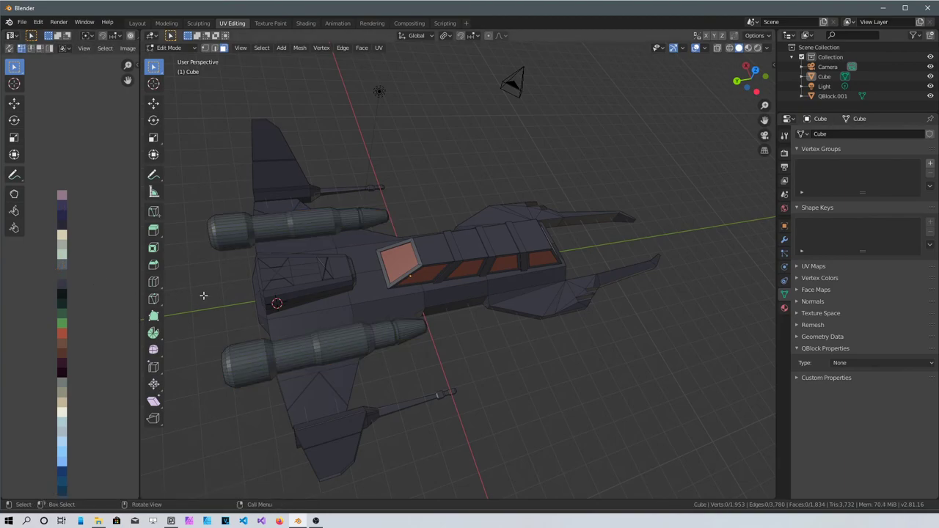
- Select both outer wing pieces with their guns and move their UVs onto the light grey swatch, then clear the selection
middle_drag(367, 391, 422, 366)
scroll(444, 348, up, 5)
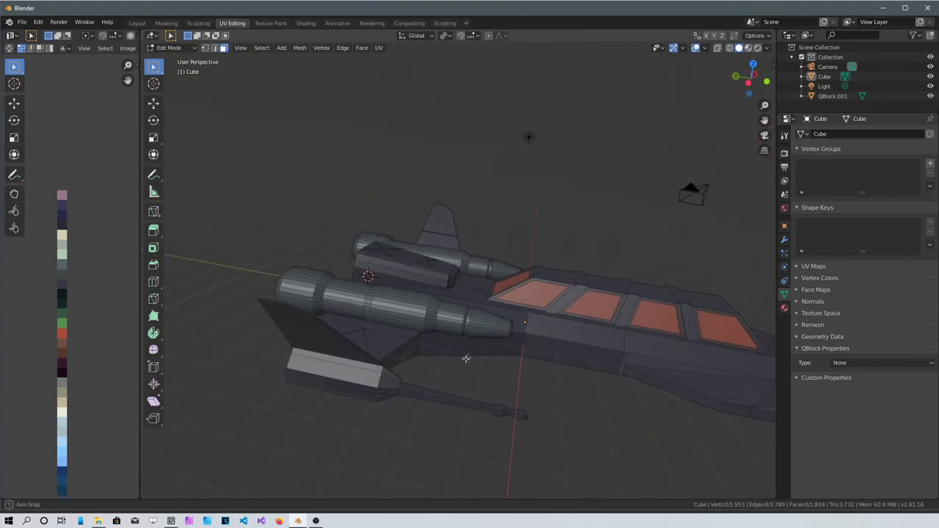
scroll(382, 397, up, 3)
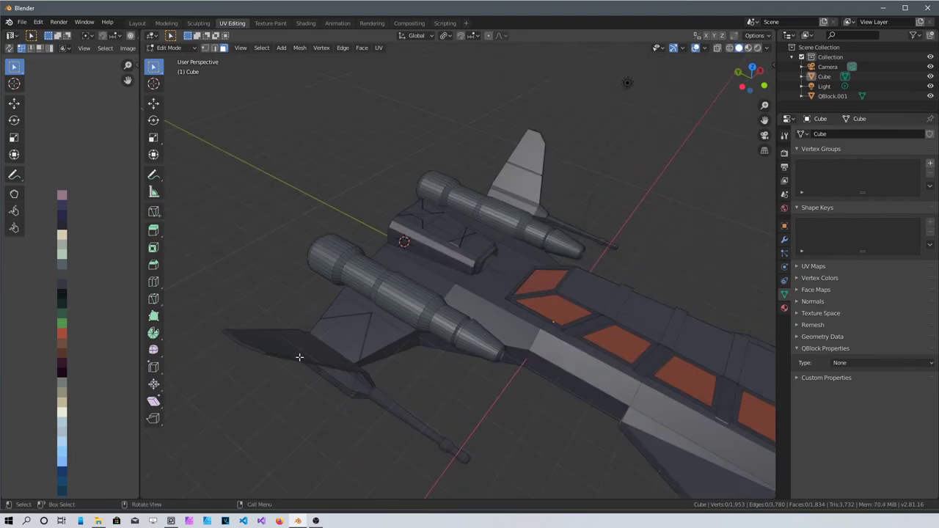
key(l)
key(l)
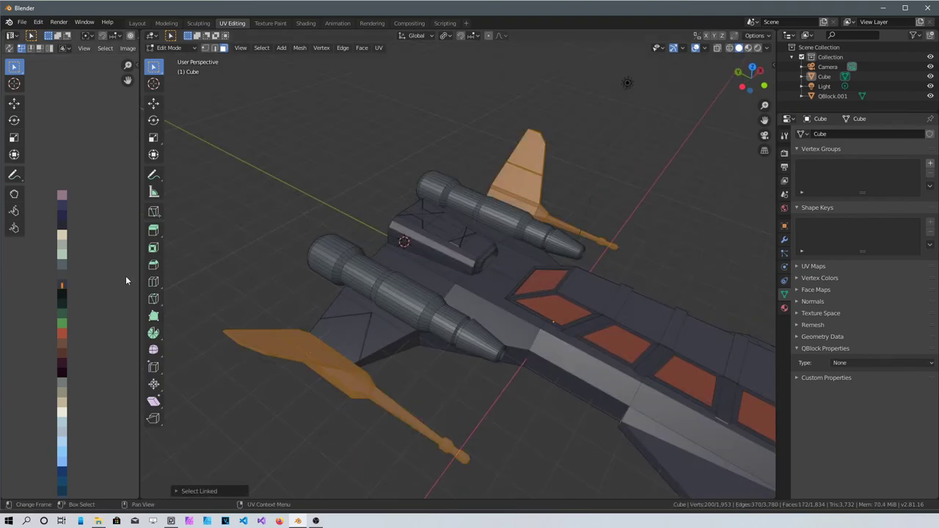
key(g)
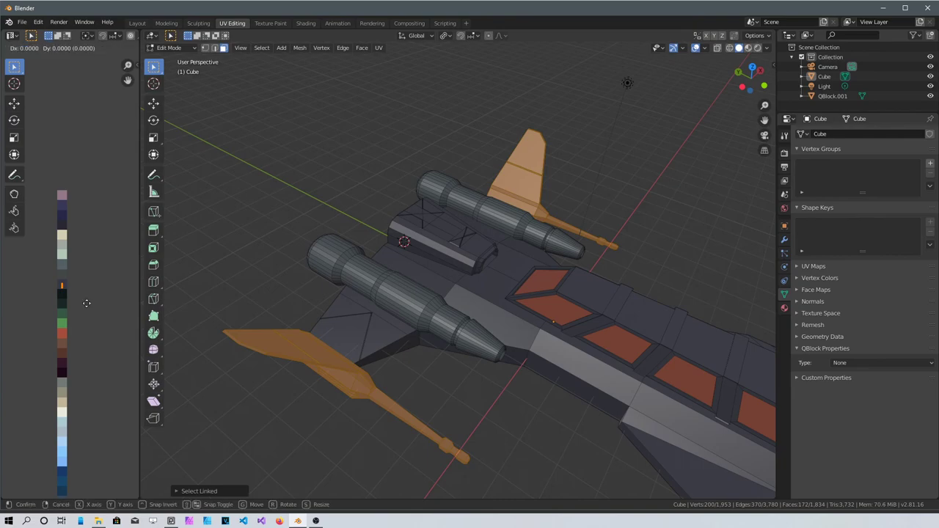
click(86, 262)
key(alt+a)
- Select both engines again and move their UVs onto the same light grey swatch as the outer wings, then deselect them
middle_drag(513, 345, 405, 300)
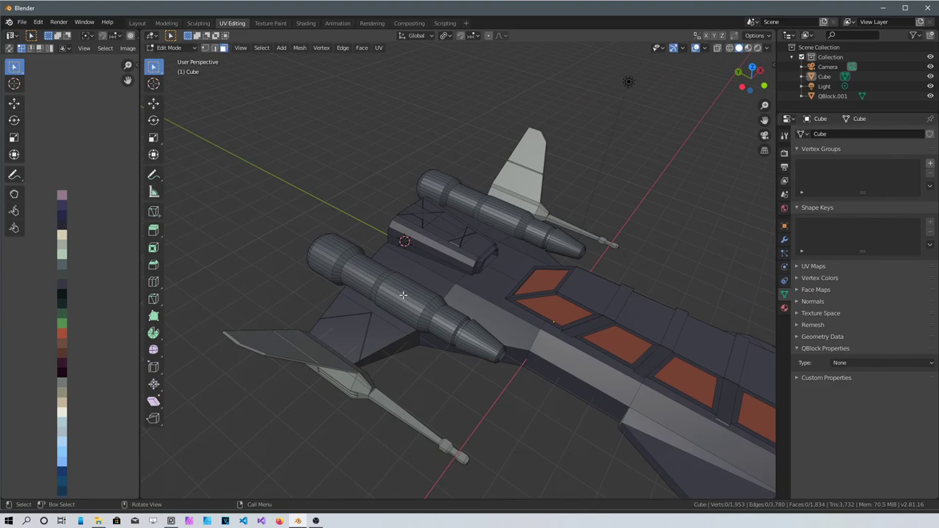
key(l)
key(l)
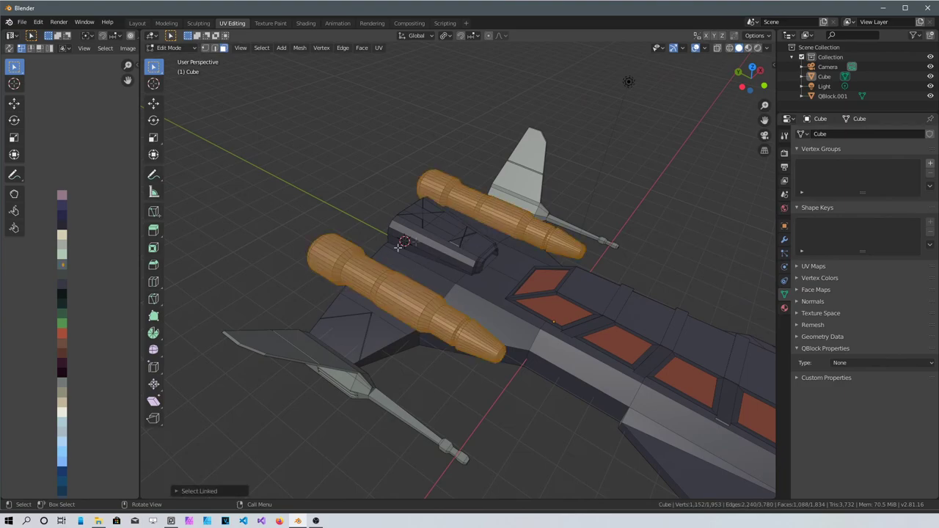
key(g)
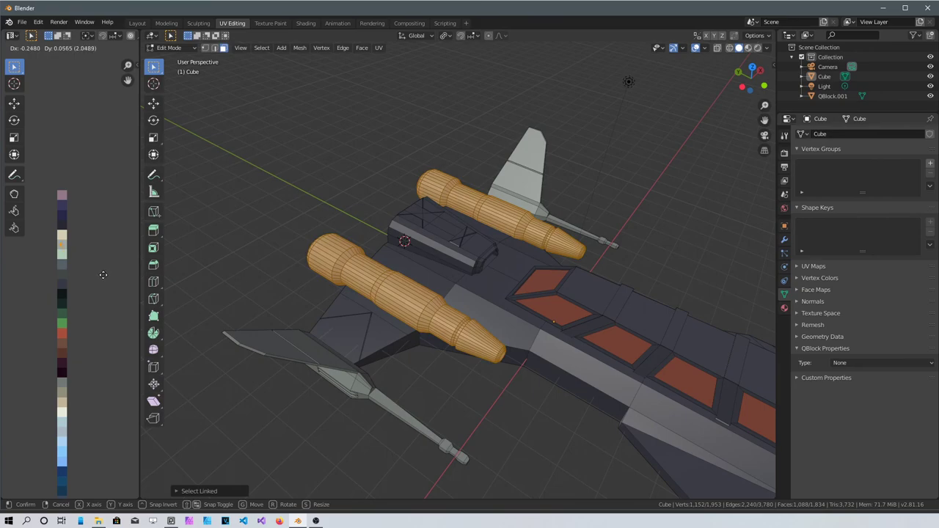
click(103, 274)
key(alt+a)
- Select both engines and both outer wing pieces with guns, move their UVs onto the near-black swatch, and clear the selection
middle_drag(514, 345, 356, 318)
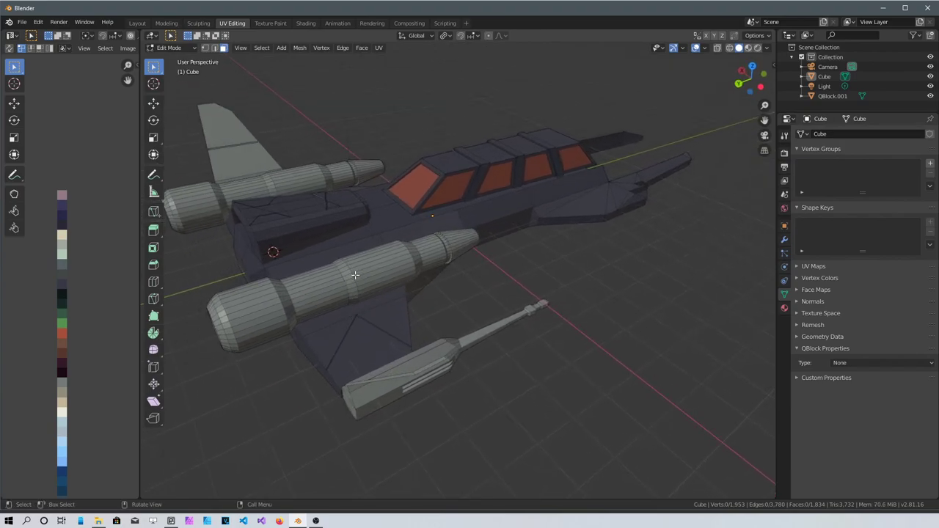
key(l)
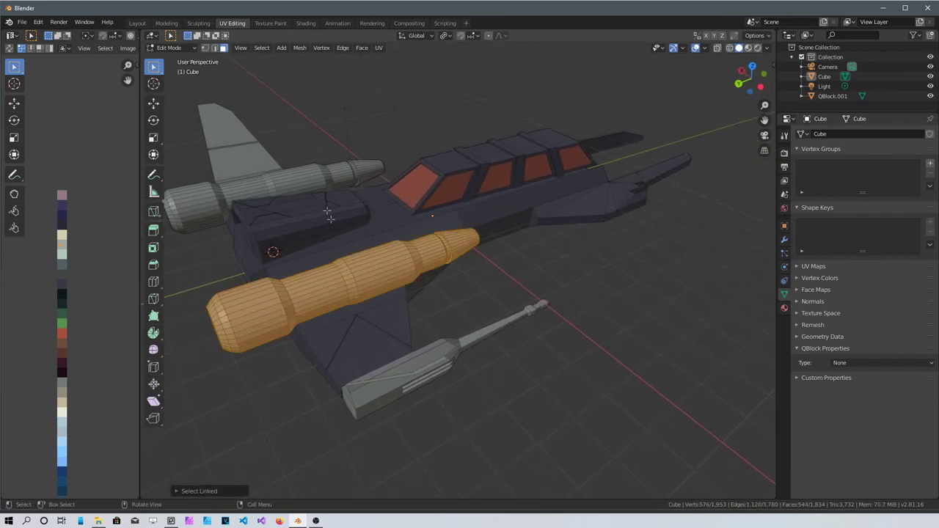
key(l)
key(l)
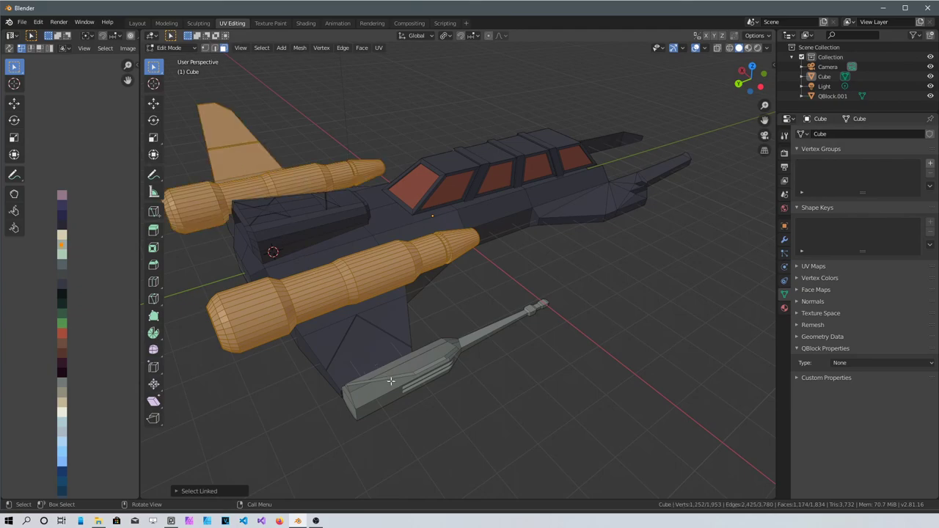
key(l)
key(g)
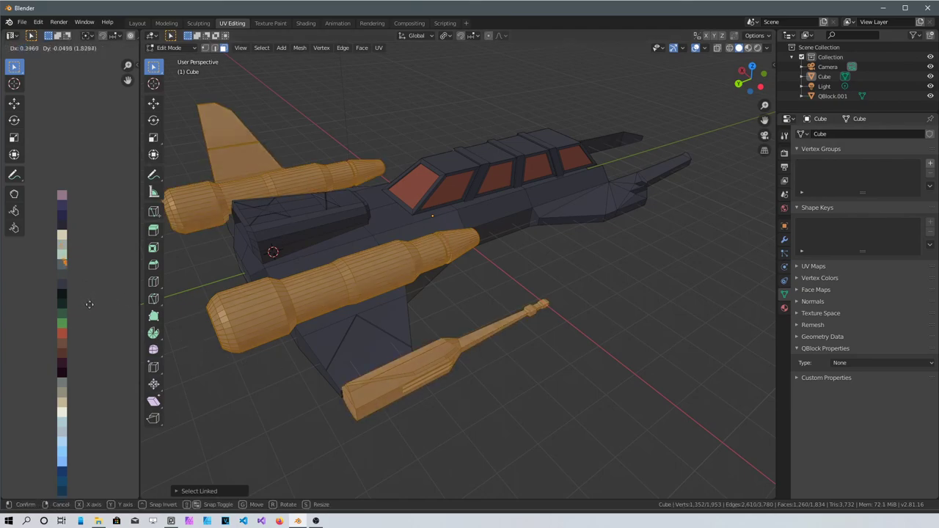
click(87, 334)
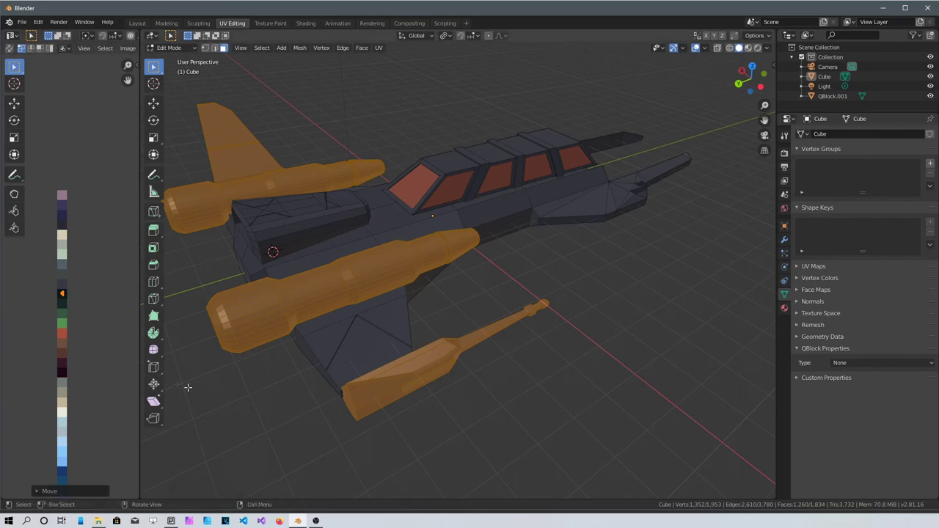
click(184, 383)
- Select the upper, side and lower faces of one long front prong, including its angled tip
middle_drag(512, 329, 560, 296)
scroll(524, 321, down, 5)
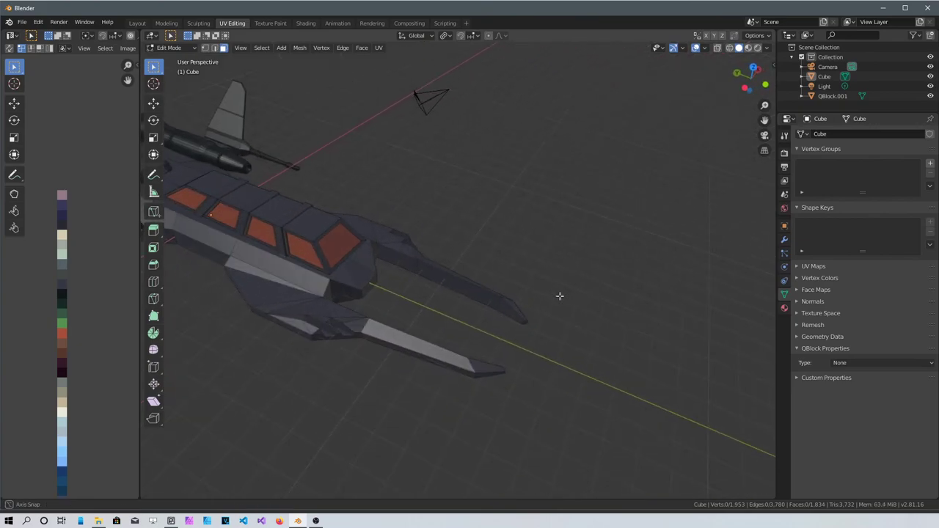
middle_drag(416, 327, 363, 329)
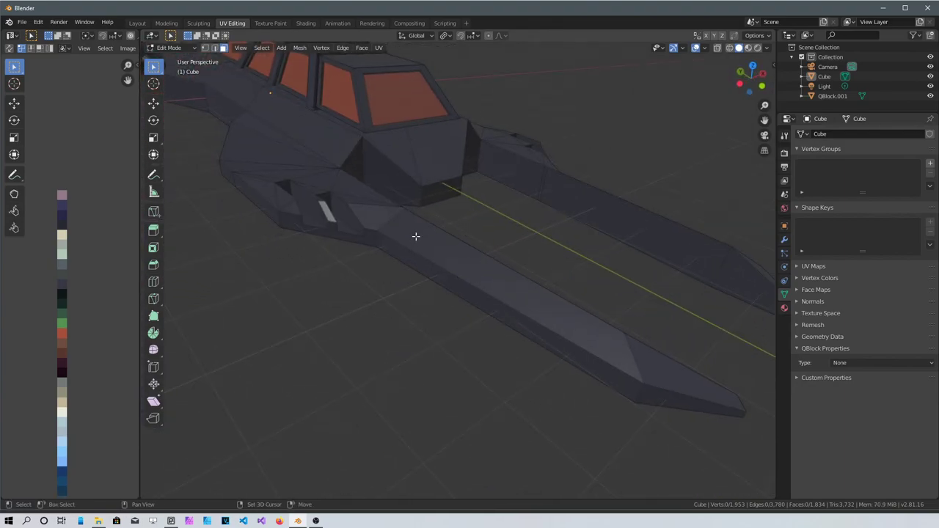
click(419, 259)
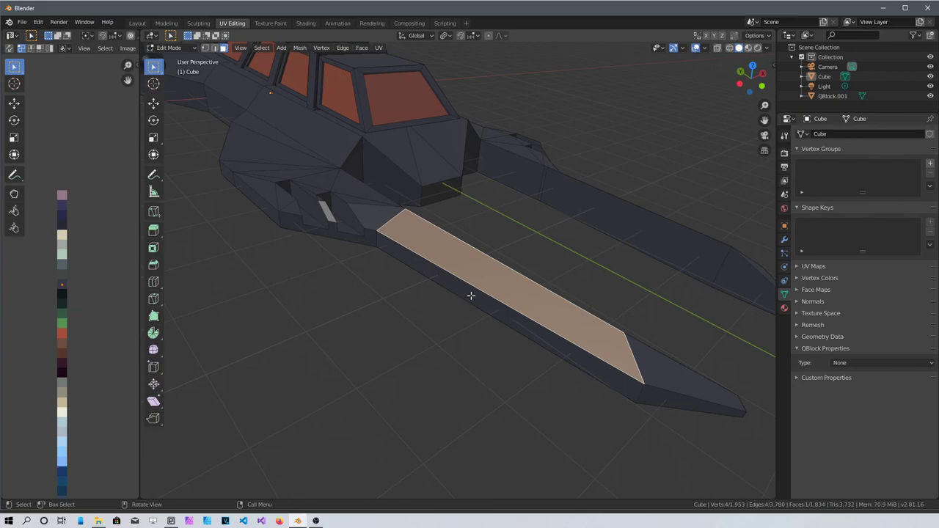
shift+click(681, 372)
shift+click(678, 404)
middle_drag(538, 375, 584, 295)
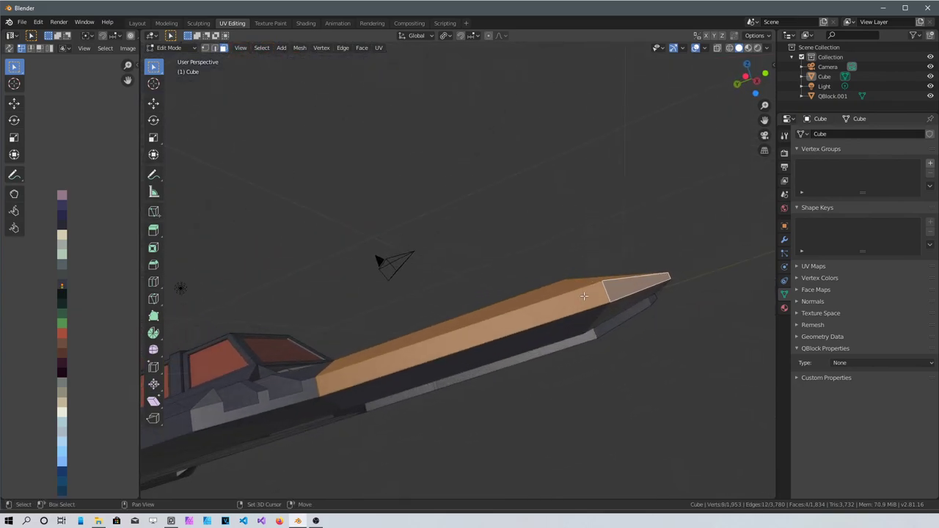
shift+click(579, 324)
shift+click(617, 311)
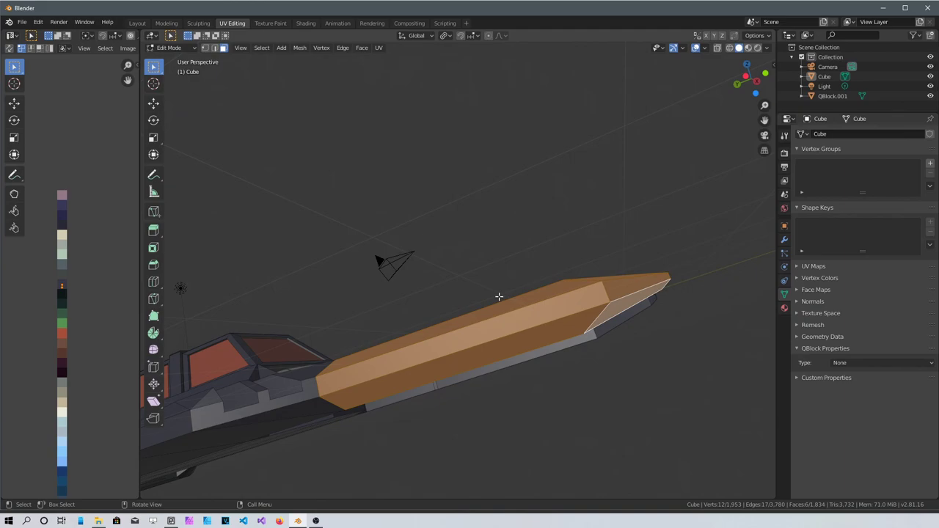
- In top view with X-ray on, add all faces of the opposite front prong to the selection using circle select
middle_drag(540, 254, 534, 373)
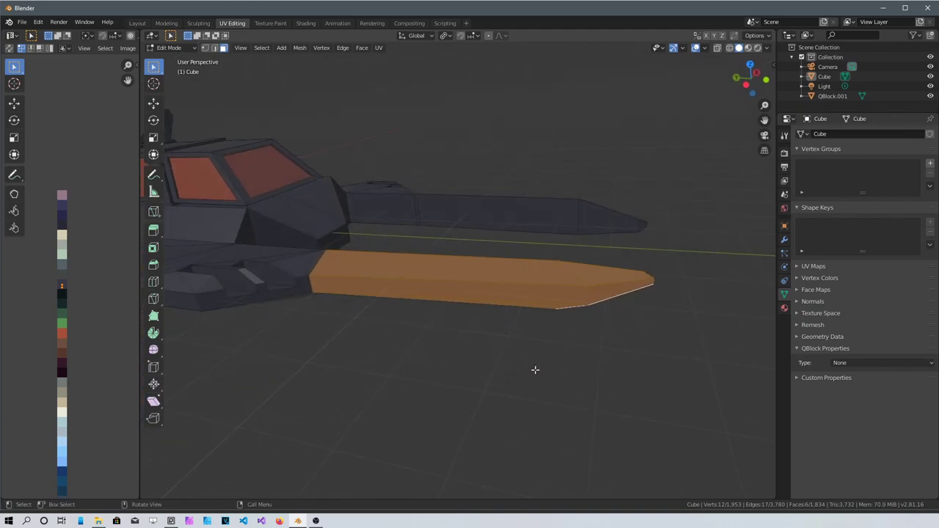
key(KP_7)
scroll(535, 370, down, 2)
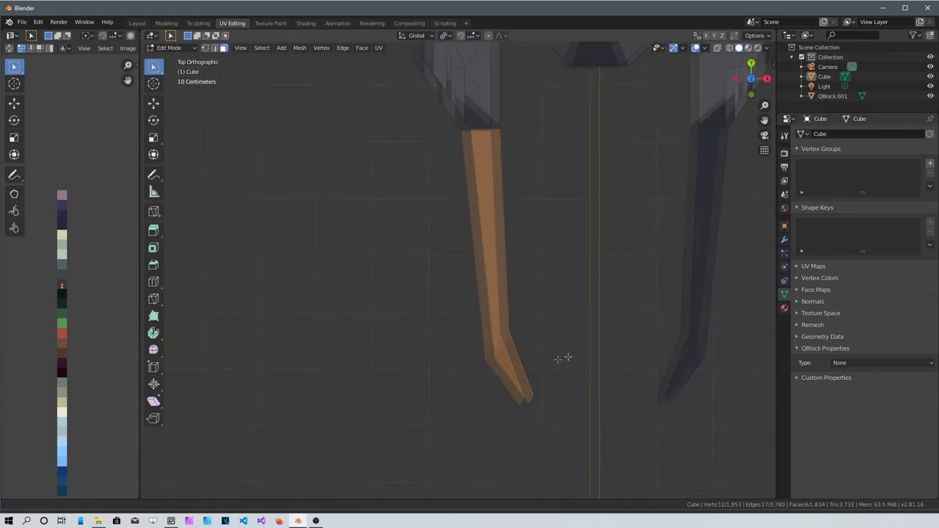
shift+middle_drag(570, 356, 427, 371)
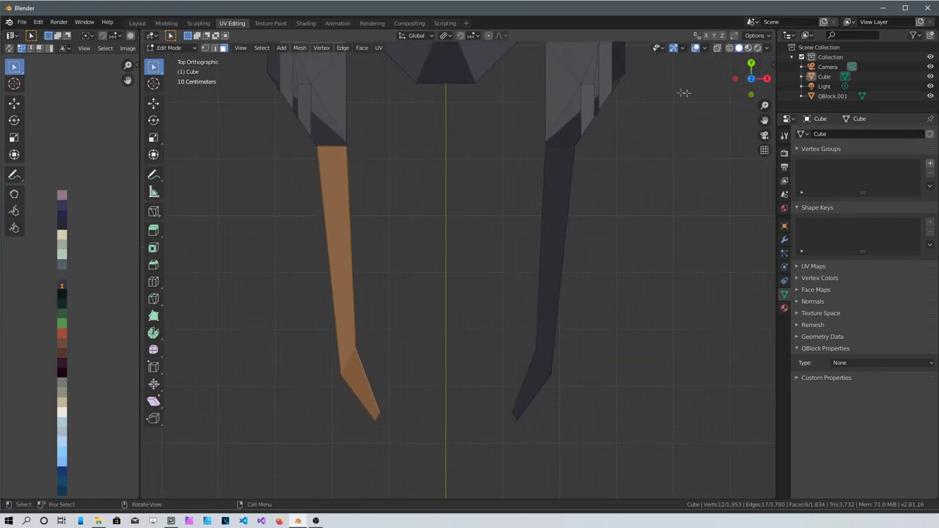
click(717, 48)
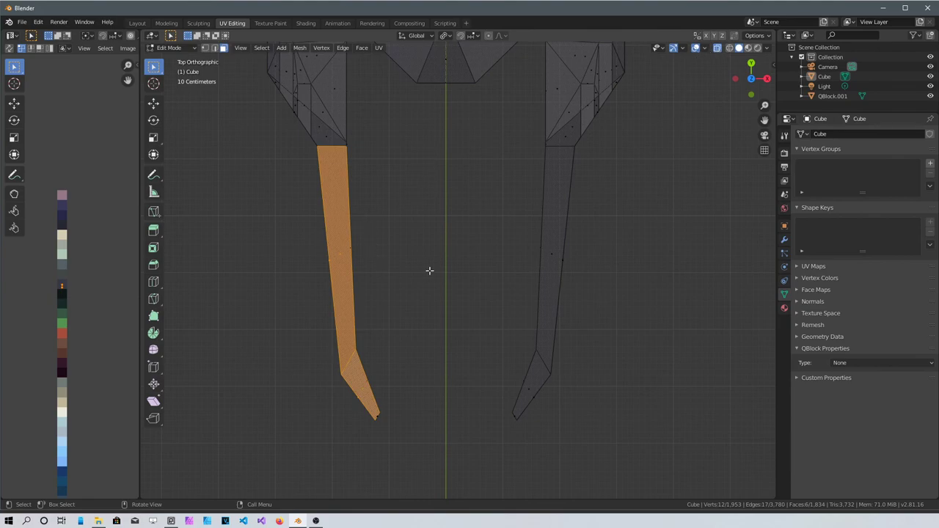
key(c)
scroll(432, 252, down, 5)
scroll(432, 262, up, 2)
mouse_move(432, 262)
mouse_down()
mouse_move(365, 250)
mouse_move(445, 335)
mouse_move(387, 364)
mouse_move(458, 364)
mouse_move(547, 319)
mouse_move(537, 348)
mouse_move(517, 346)
mouse_move(503, 327)
mouse_up()
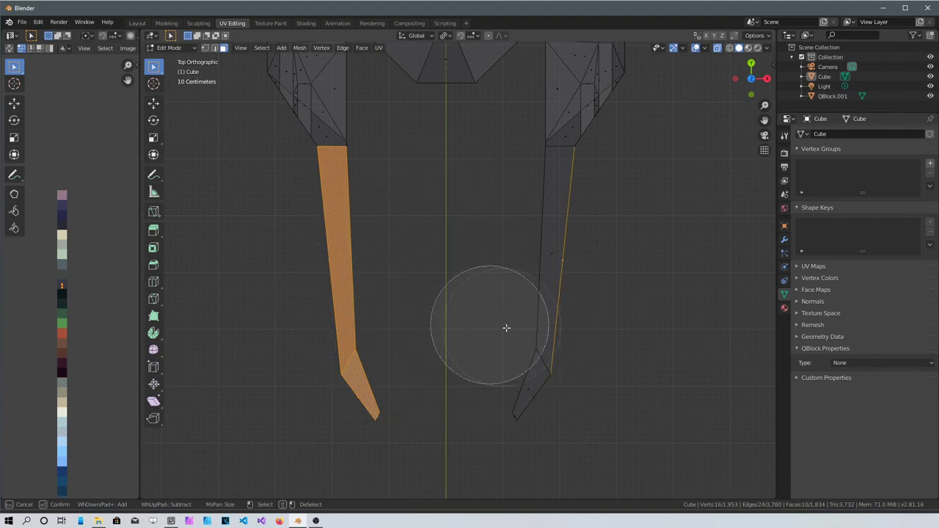
key(Escape)
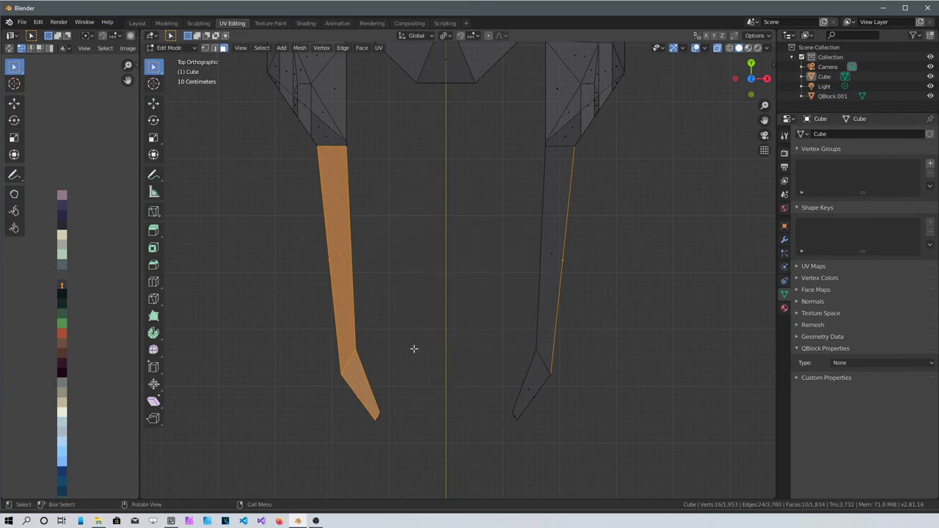
key(c)
mouse_move(545, 287)
mouse_down()
mouse_move(532, 367)
mouse_move(553, 358)
mouse_move(557, 289)
mouse_up()
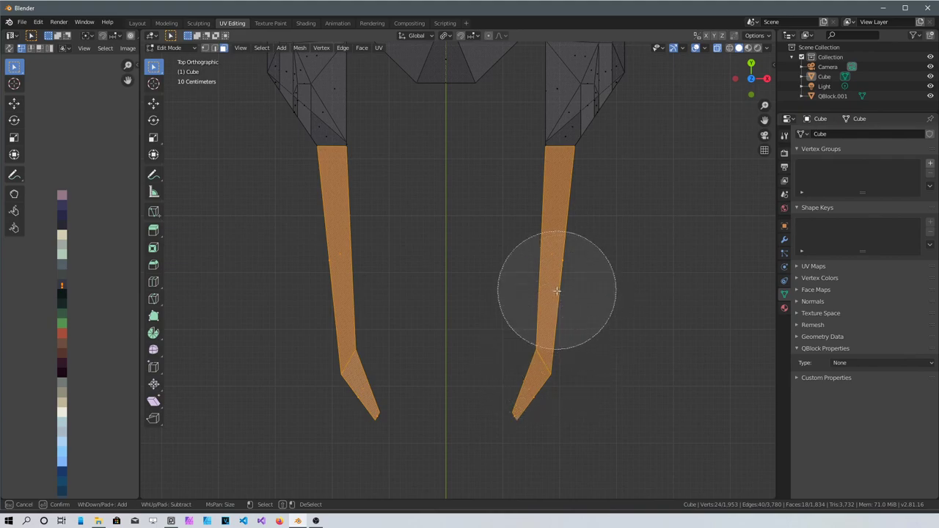
key(Escape)
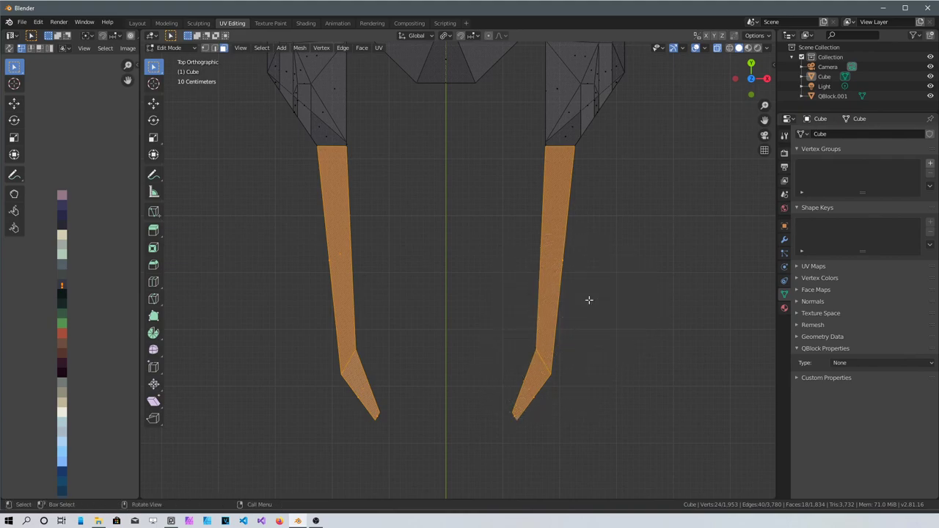
- Turn X-ray off, move both front prongs' UVs onto the grey swatch below the dark maroon one, and clear the selection
click(717, 48)
middle_drag(508, 276, 577, 179)
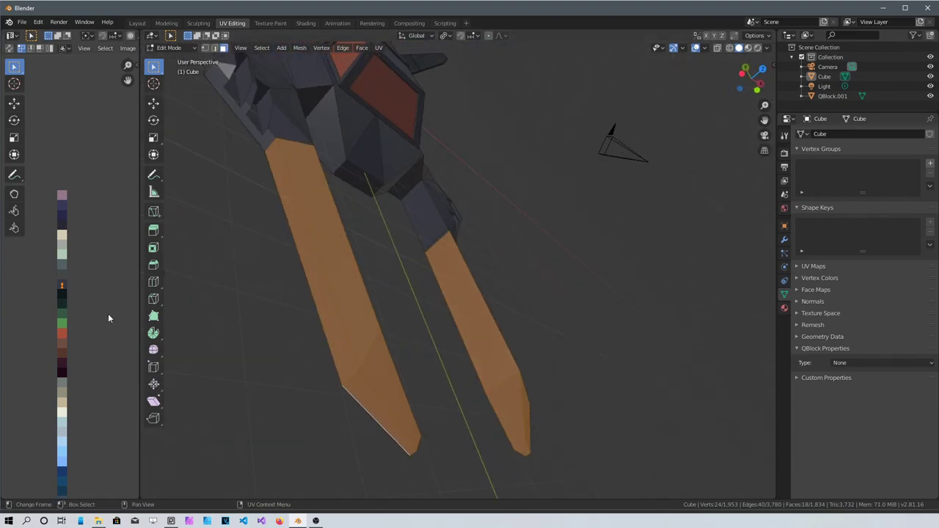
key(g)
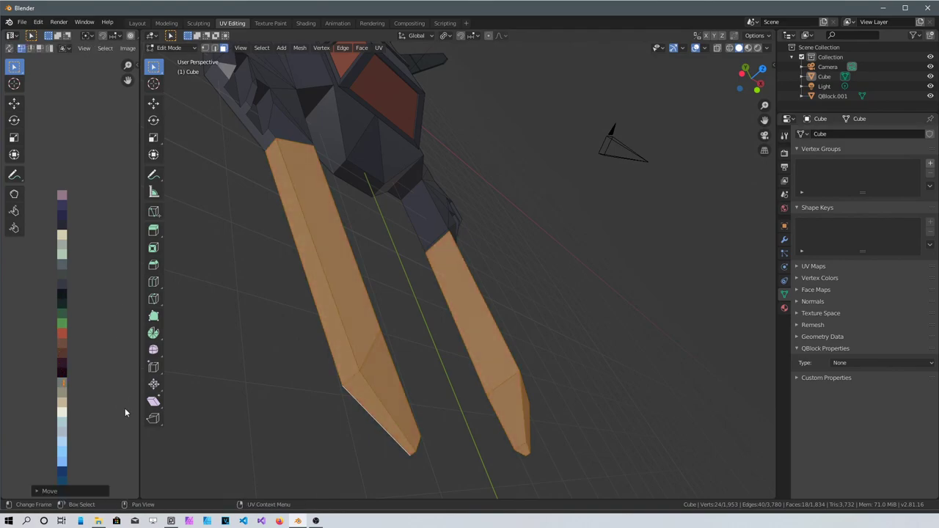
click(125, 408)
click(245, 394)
- Examine the coloured ship from above, both sides and the front
middle_drag(245, 394, 440, 240)
scroll(449, 331, up, 5)
scroll(440, 241, down, 3)
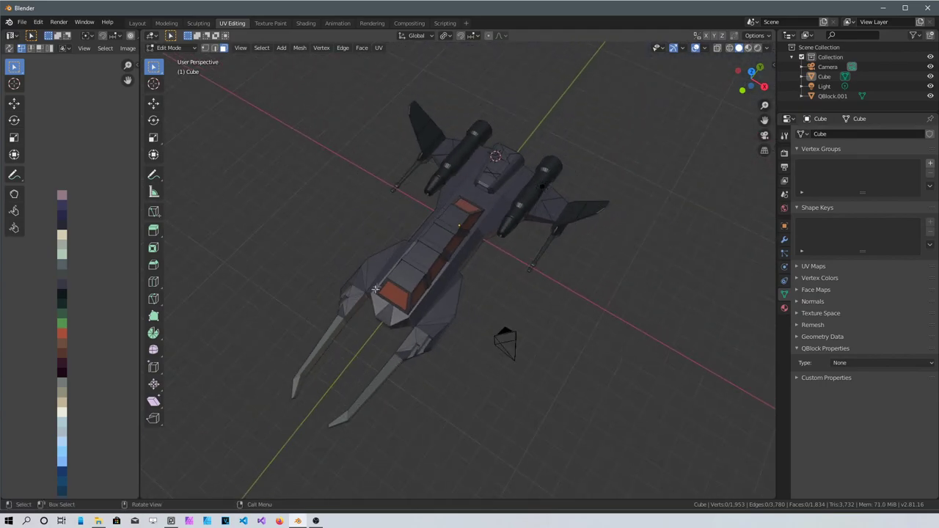
scroll(424, 323, up, 3)
middle_drag(424, 323, 326, 363)
scroll(565, 223, down, 2)
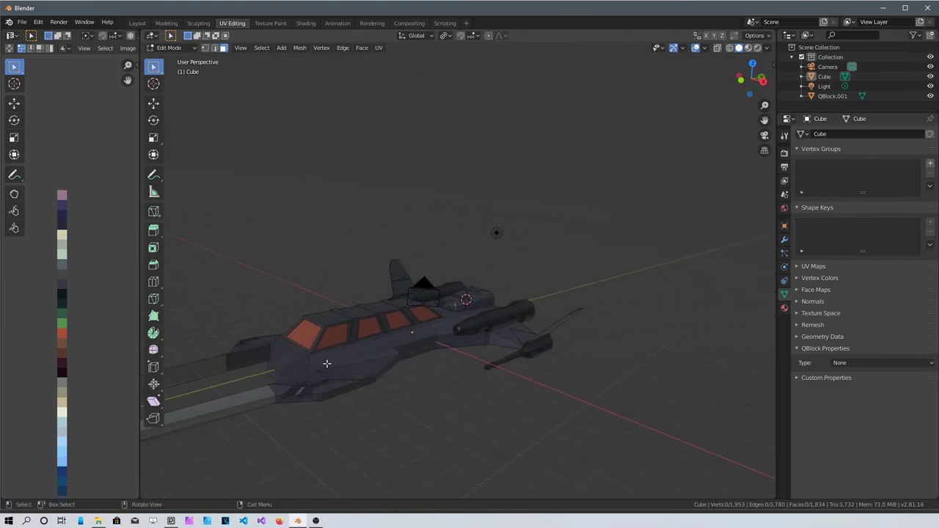
scroll(414, 349, up, 5)
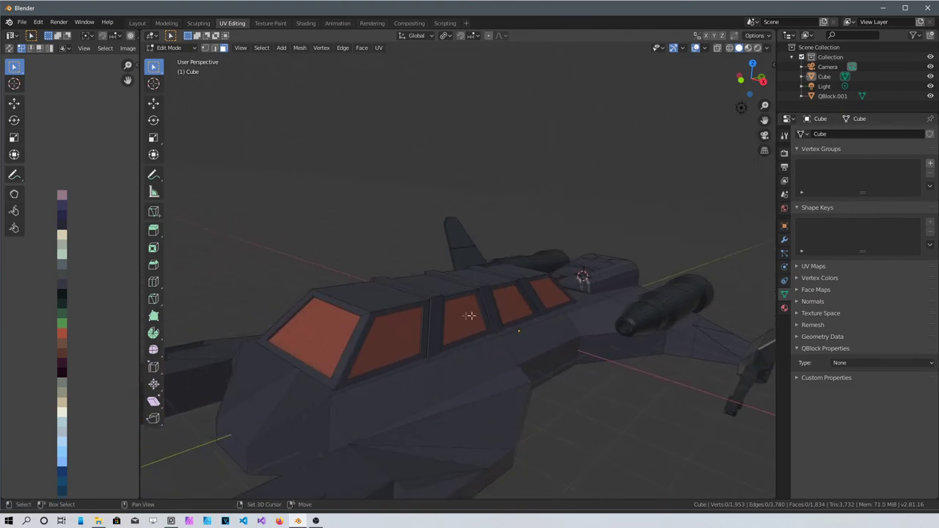
middle_drag(393, 329, 496, 289)
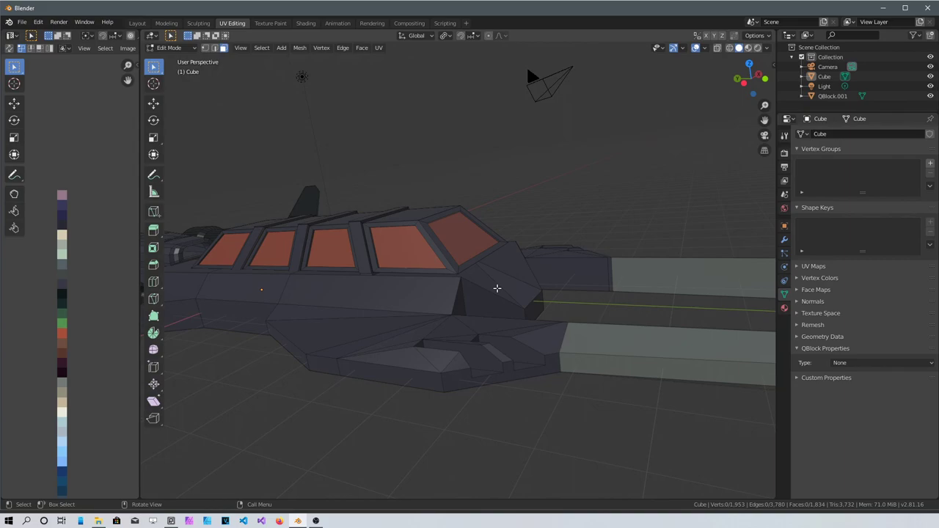
middle_drag(558, 345, 463, 353)
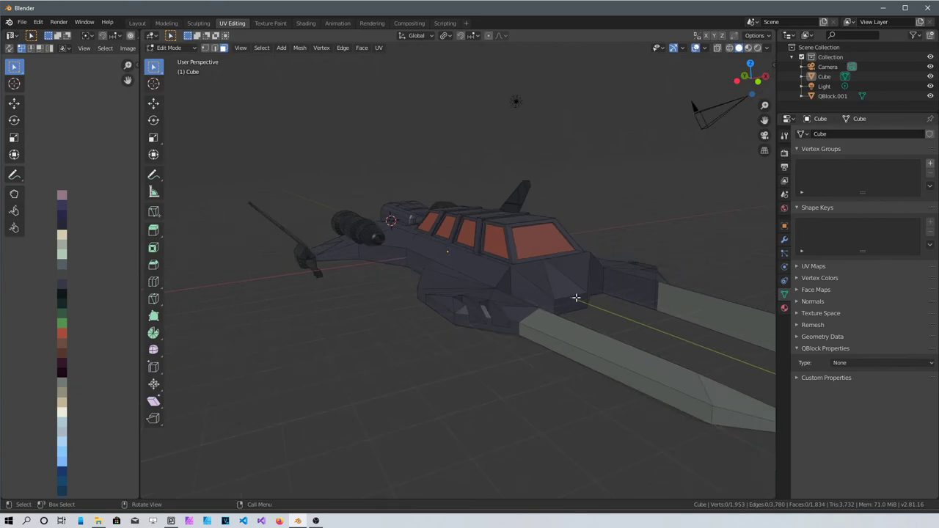
middle_drag(577, 298, 465, 331)
middle_drag(578, 323, 461, 330)
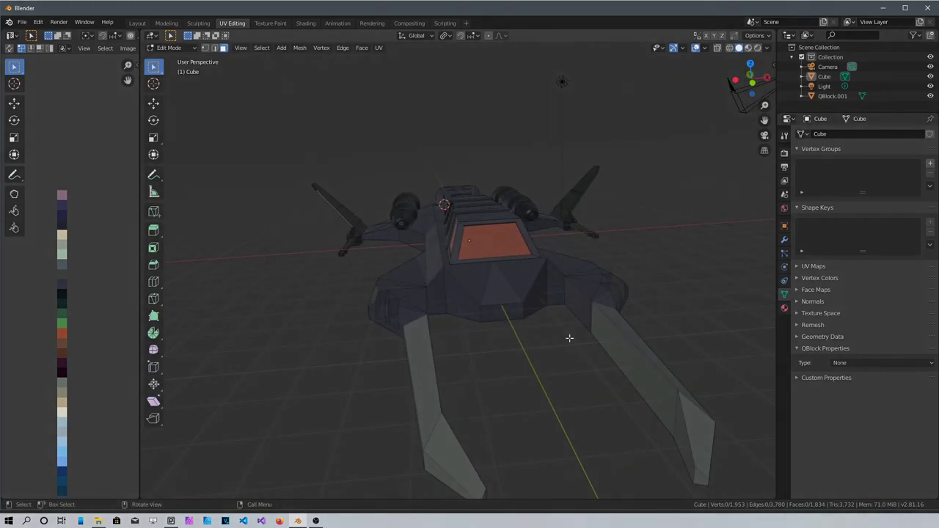